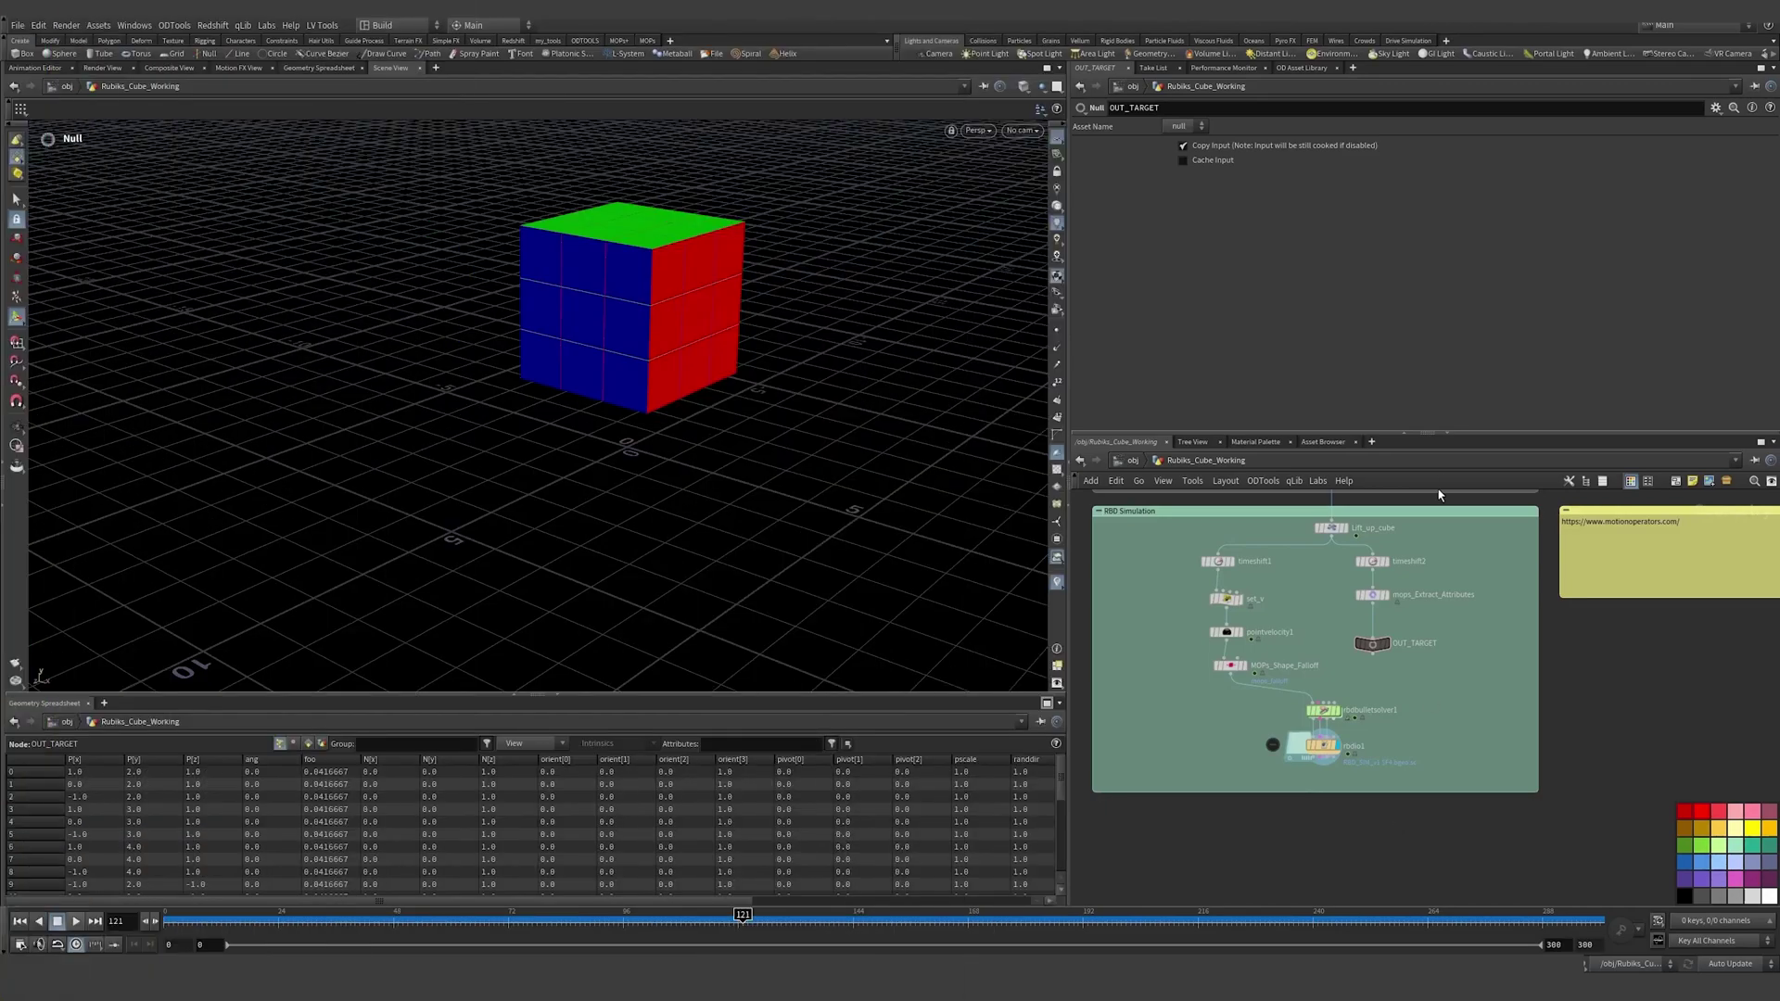
# Step: Enlarge the network editor upward and return the timeline to frame 0
pyautogui.moveTo(1438, 493); pyautogui.dragTo(1370, 387)
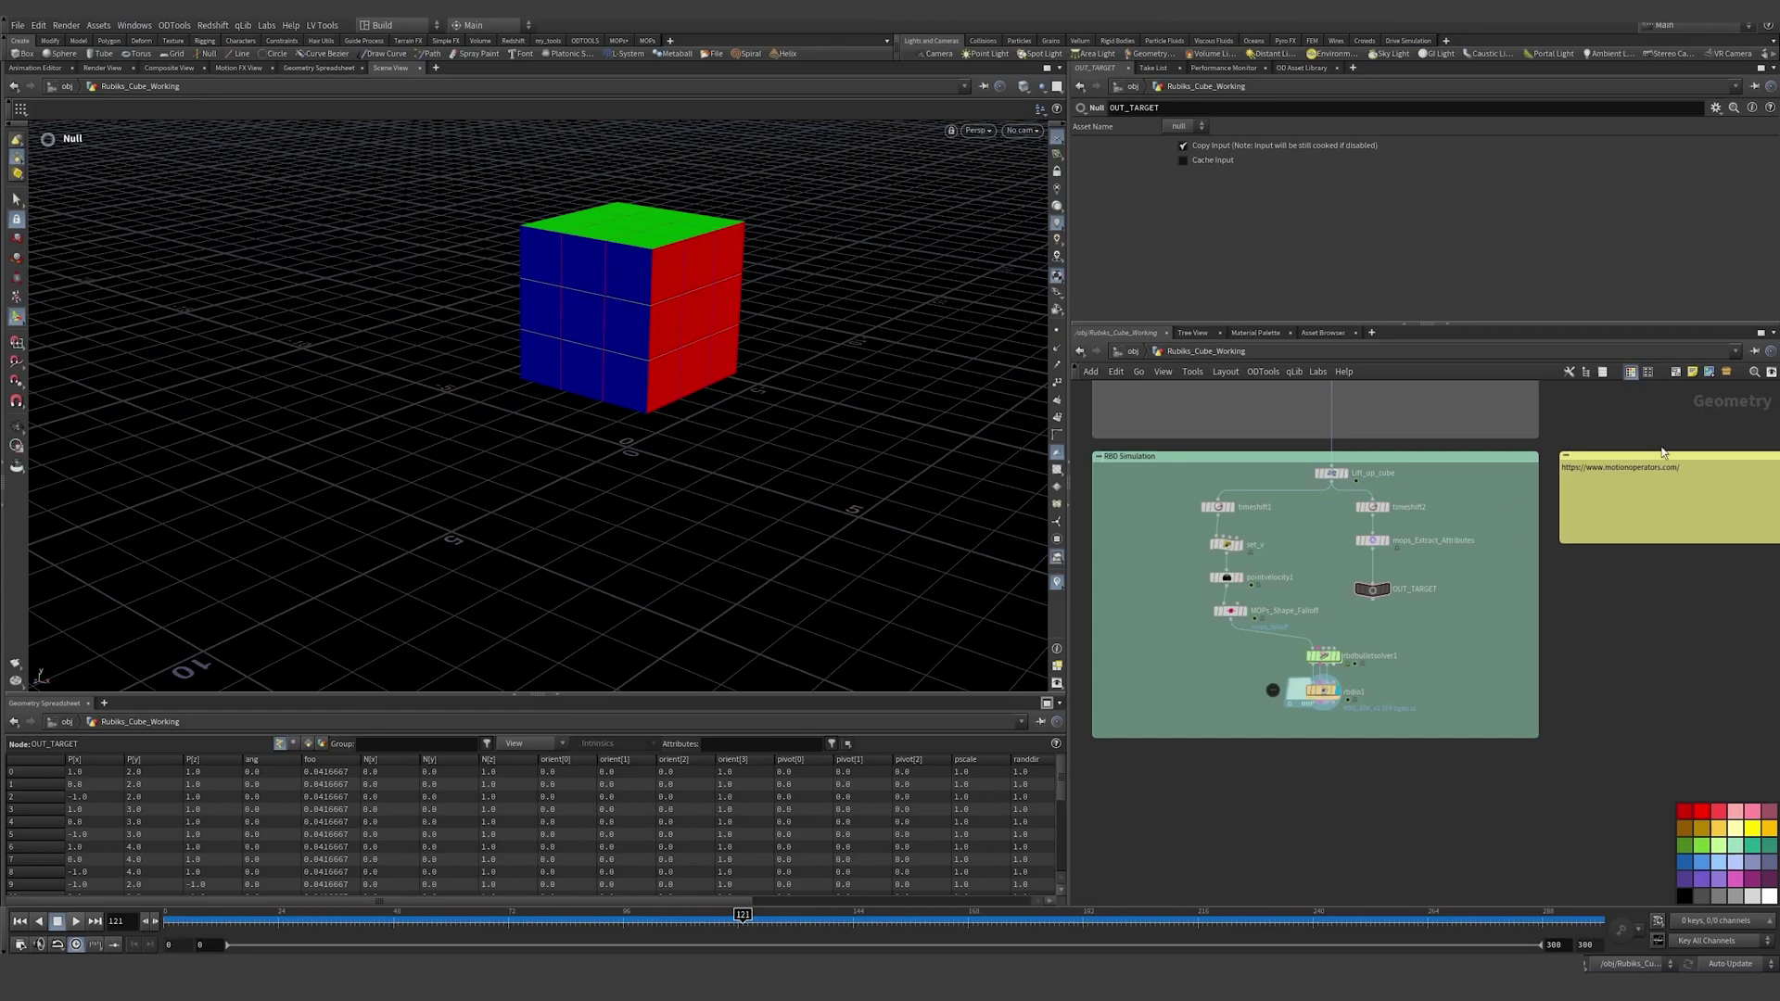
pyautogui.moveTo(1302, 765); pyautogui.dragTo(1354, 715, button='middle')
pyautogui.scroll(2, 1283, 688)
pyautogui.moveTo(169, 918)
pyautogui.mouseDown()
pyautogui.moveTo(374, 909)
pyautogui.moveTo(171, 916)
pyautogui.mouseUp()
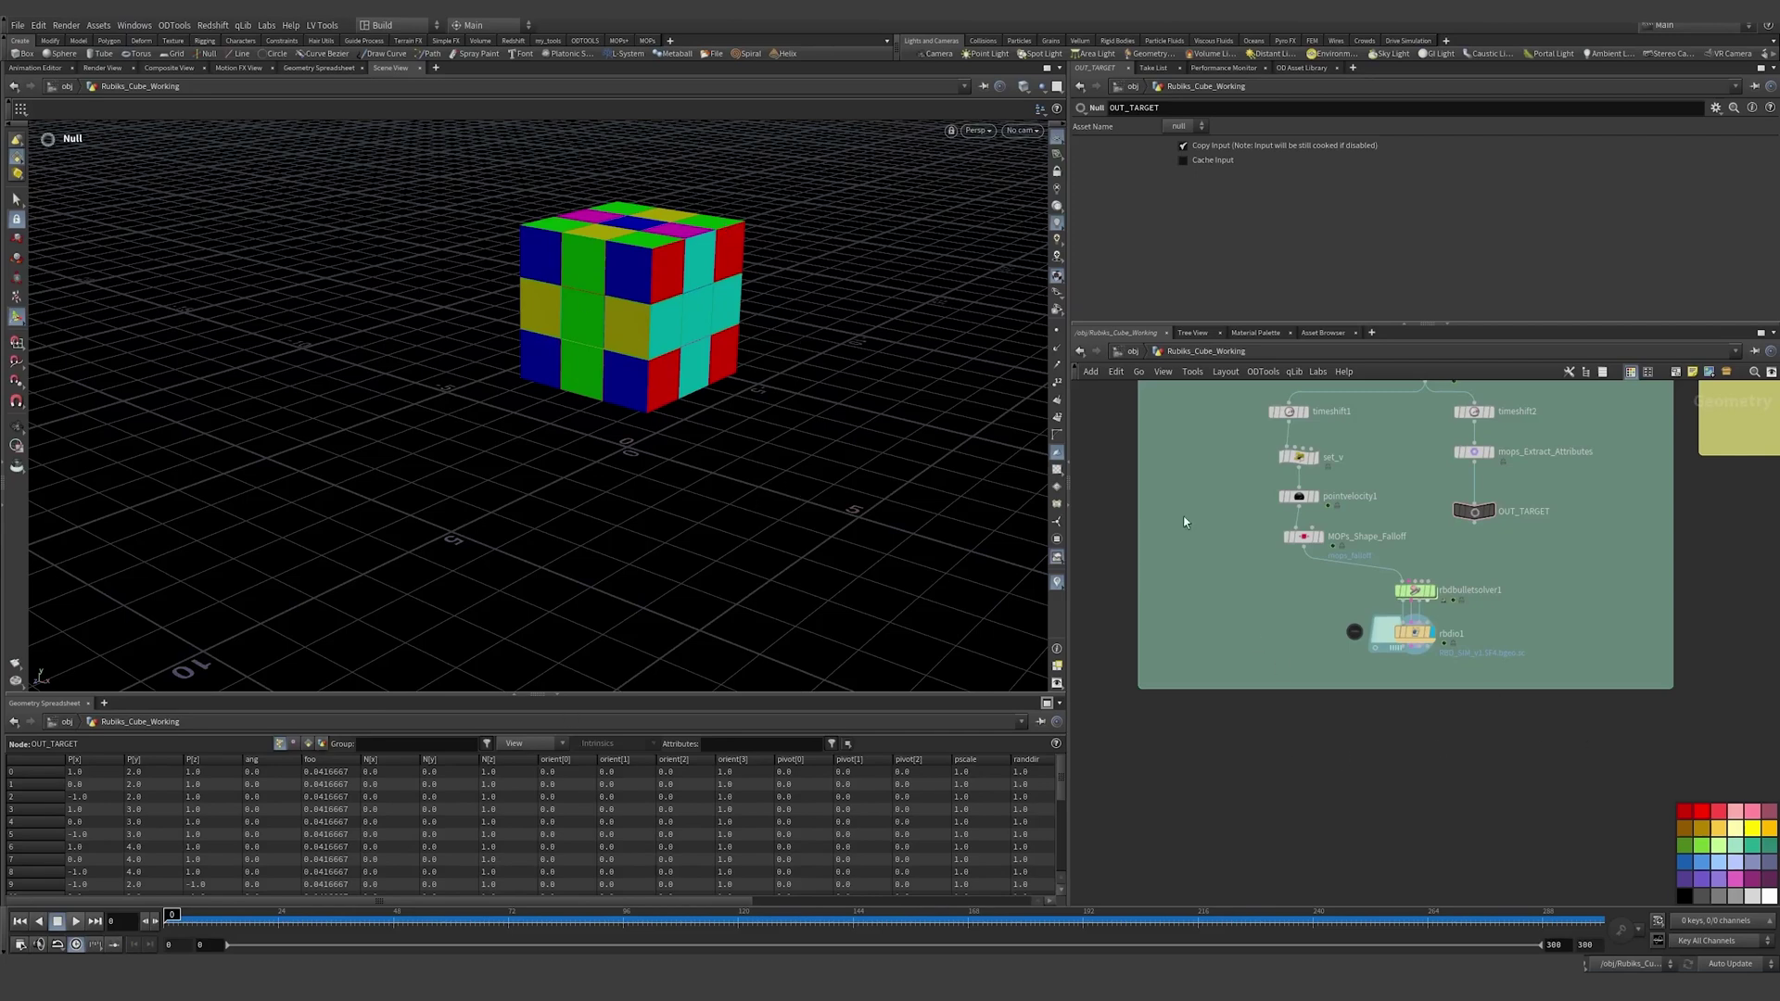
# Step: Add a Blend Shapes node below the RBD Simulation network box
pyautogui.moveTo(1175, 549); pyautogui.dragTo(1186, 642, button='middle')
pyautogui.moveTo(1336, 473); pyautogui.dragTo(1338, 480, button='middle')
pyautogui.press('Tab')
pyautogui.write('null')
pyautogui.press('Return')
pyautogui.click(1222, 857)
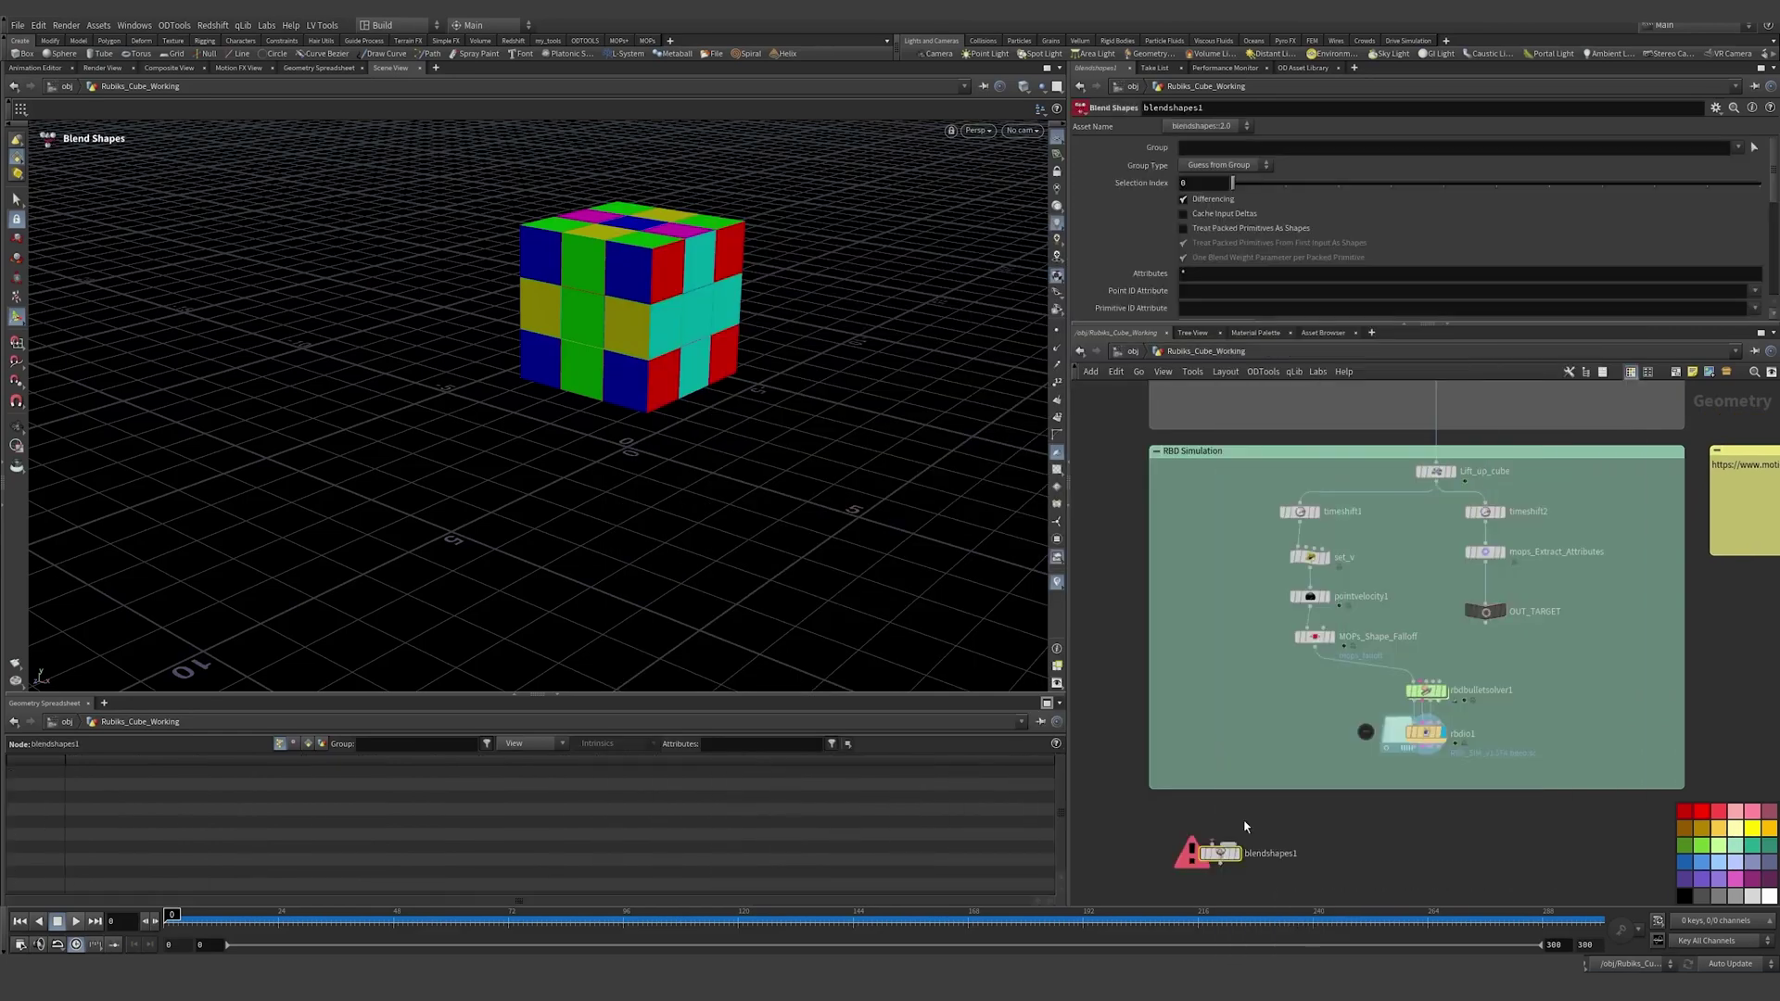
# Step: Wire Lift_up_cube into the first input and rbdio1 into the second input of blendshapes1, and display the blend node
pyautogui.scroll(-3, 1376, 528)
pyautogui.moveTo(1362, 520); pyautogui.dragTo(1372, 640, button='middle')
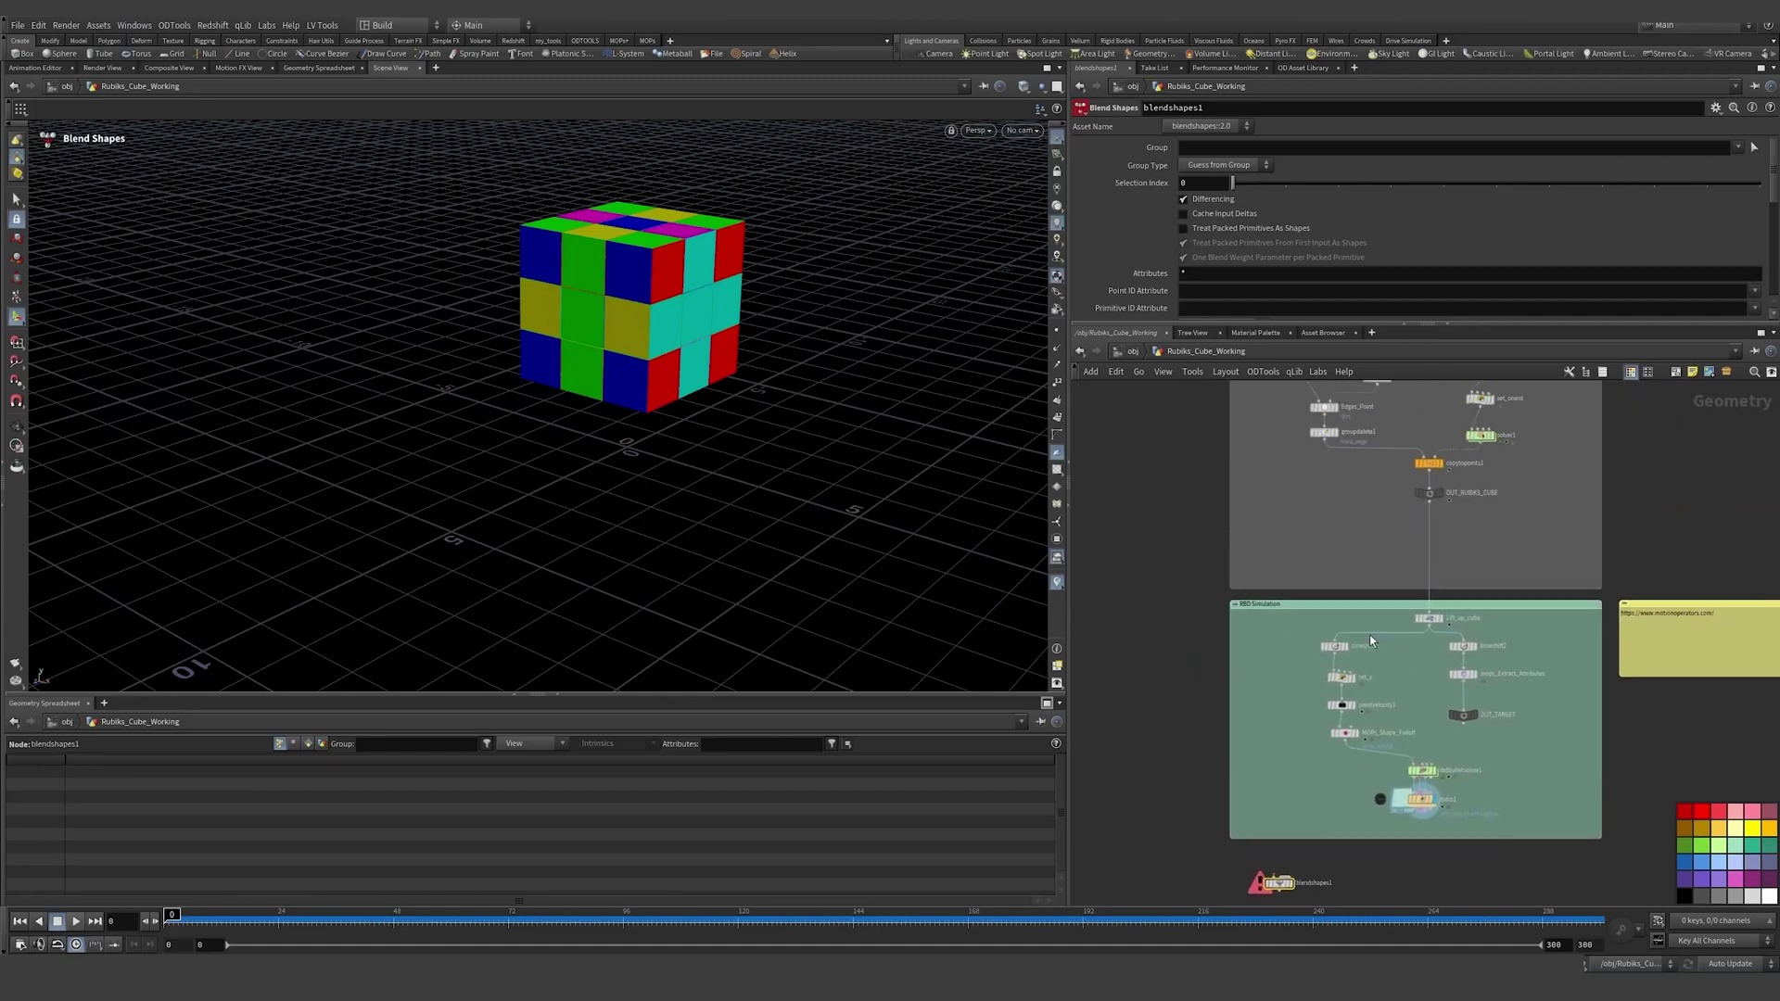
pyautogui.scroll(5, 1377, 640)
pyautogui.click(1244, 613)
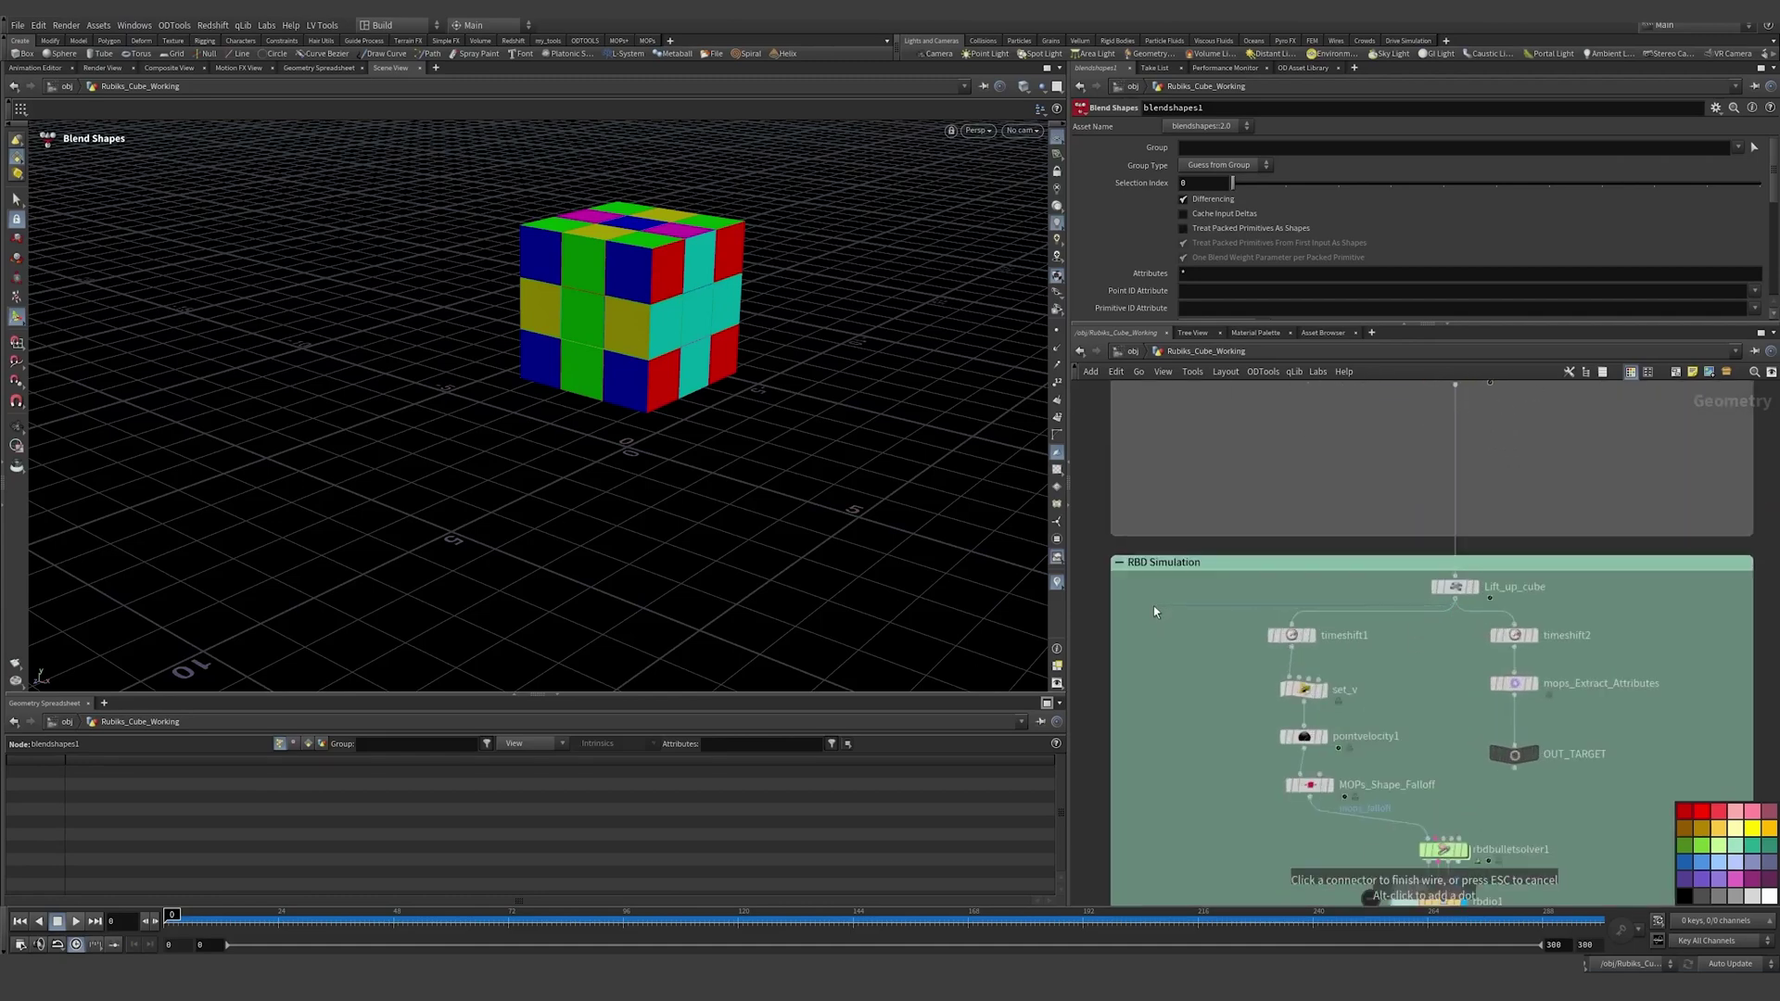
pyautogui.moveTo(1178, 759); pyautogui.dragTo(1236, 489, button='middle')
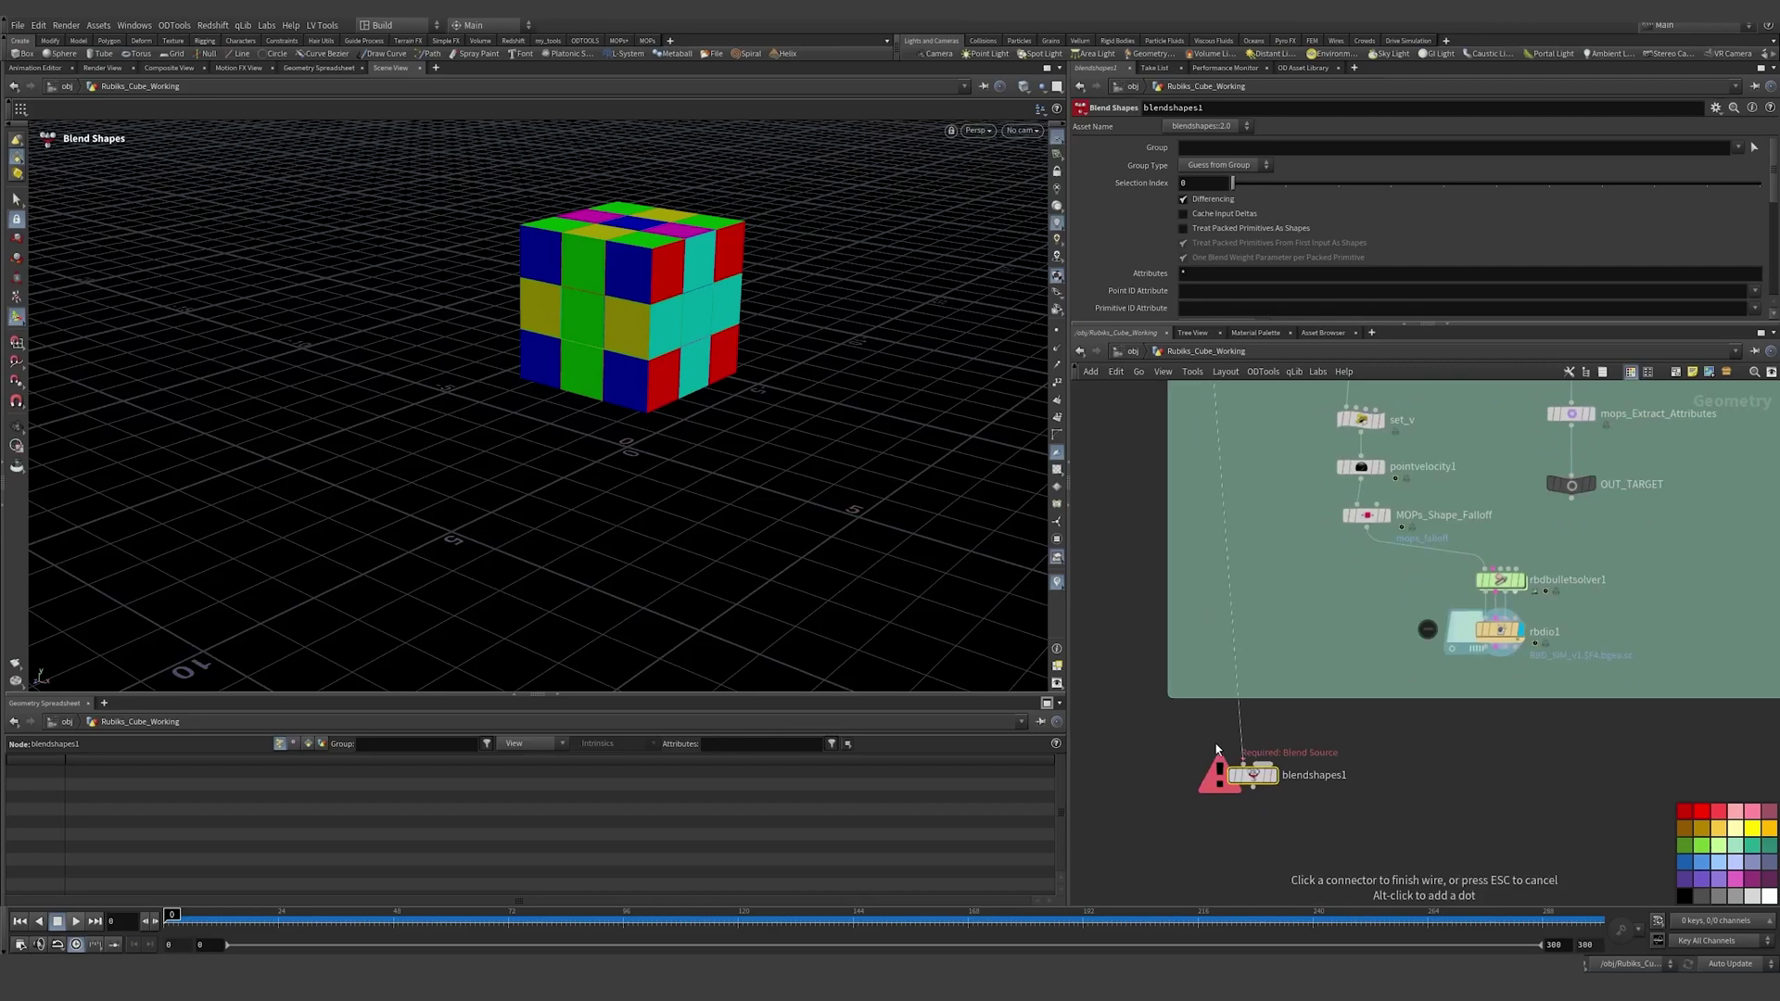
pyautogui.click(1240, 762)
pyautogui.moveTo(1319, 742); pyautogui.dragTo(1244, 799)
pyautogui.moveTo(1494, 647); pyautogui.dragTo(1264, 781)
pyautogui.moveTo(1320, 764); pyautogui.dragTo(1230, 790)
pyautogui.click(1270, 791)
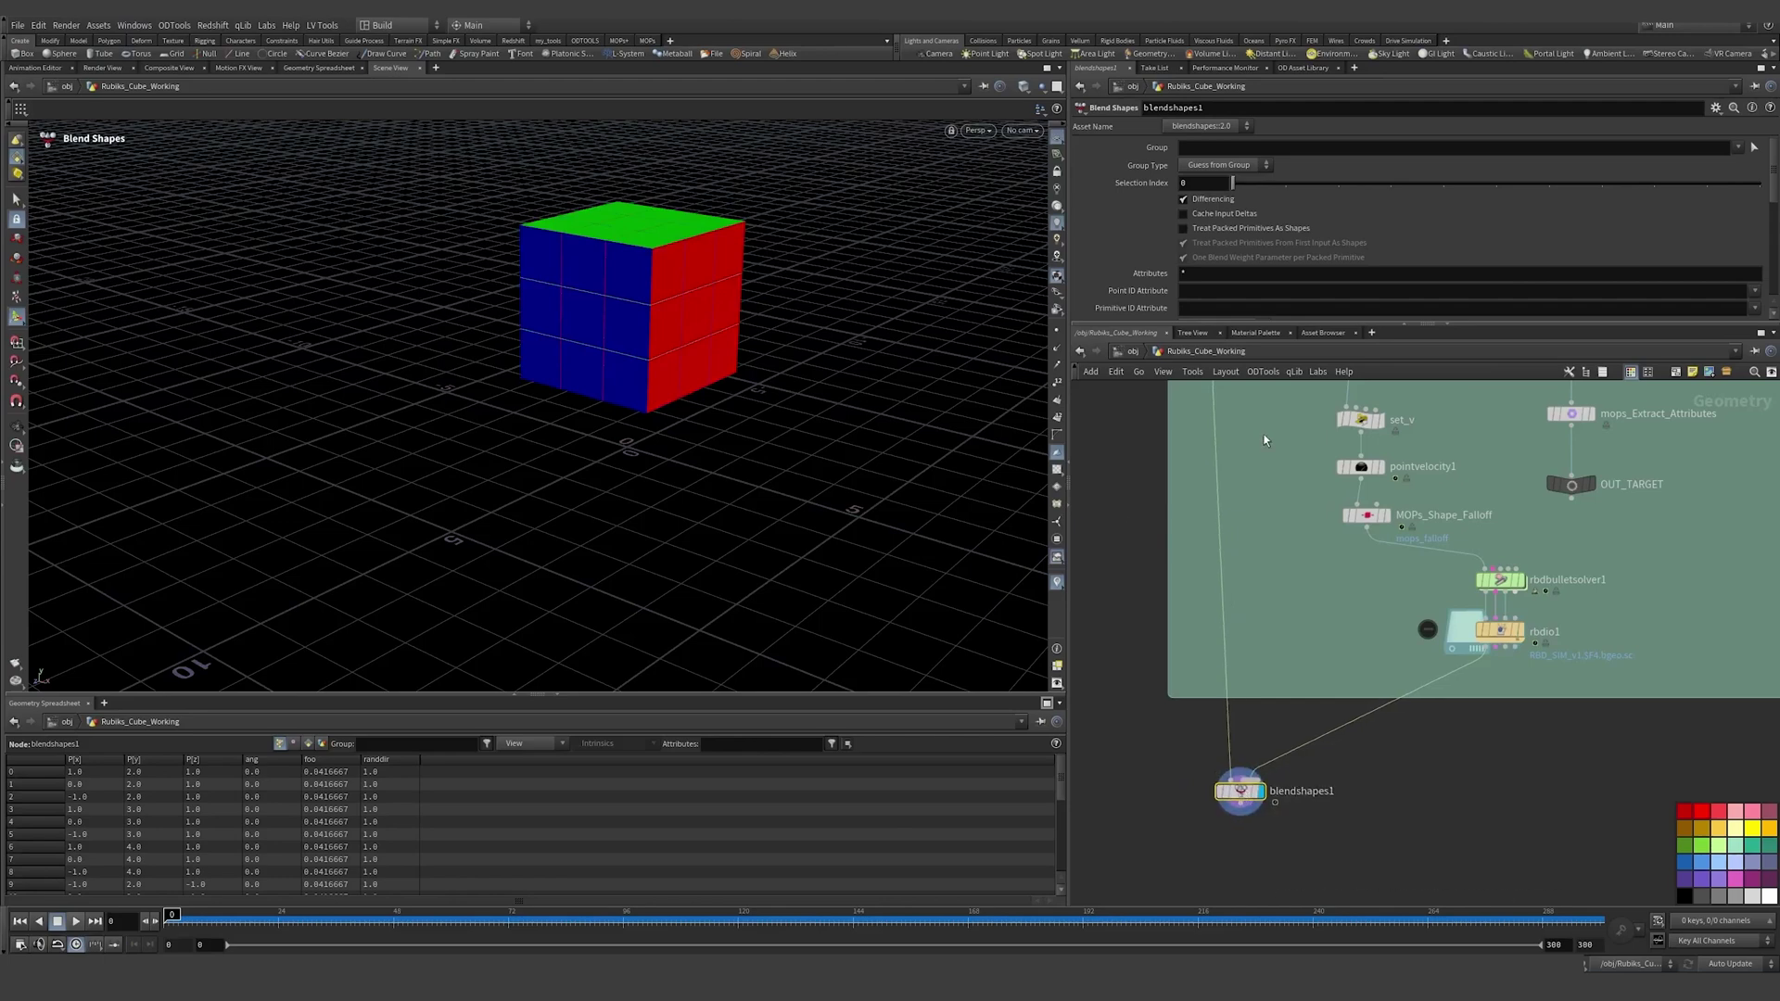
pyautogui.moveTo(1265, 441); pyautogui.dragTo(1277, 696, button='middle')
pyautogui.click(1525, 572)
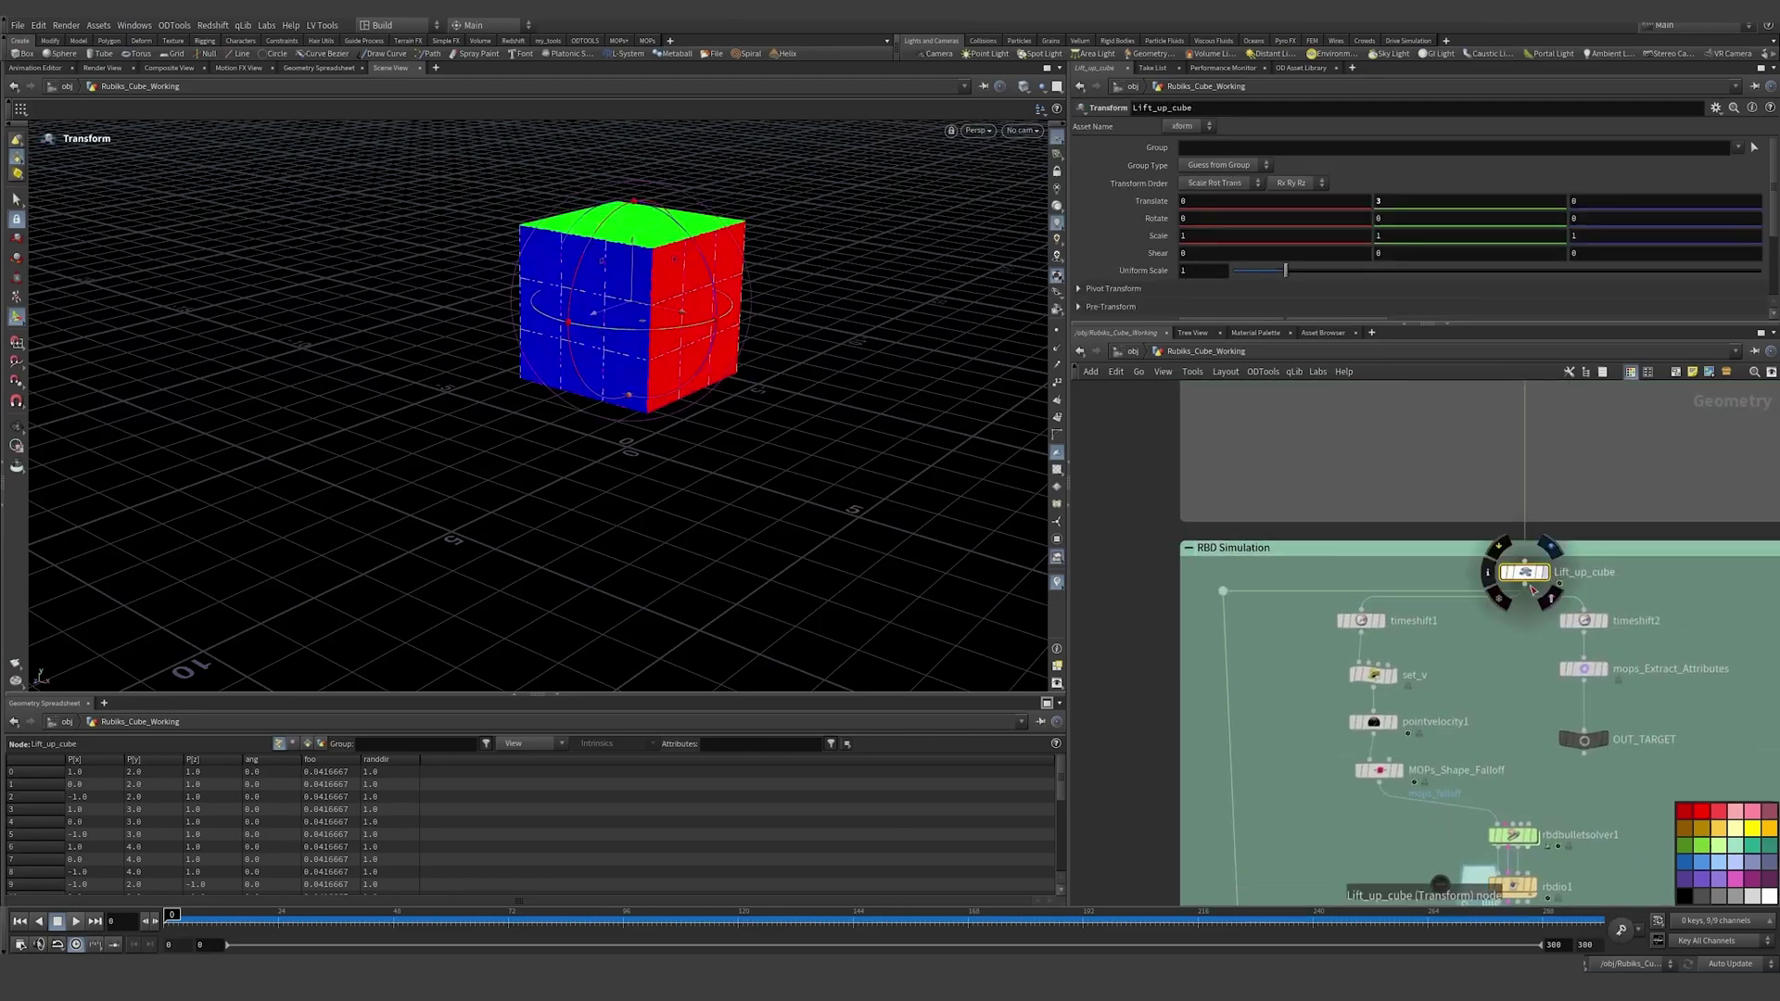
# Step: Keyframe blend1 on blendshapes1 at 0 on frame 93 and at 1 on frame 103
pyautogui.moveTo(1313, 717); pyautogui.dragTo(1369, 414, button='middle')
pyautogui.click(1318, 743)
pyautogui.moveTo(174, 914); pyautogui.dragTo(630, 924)
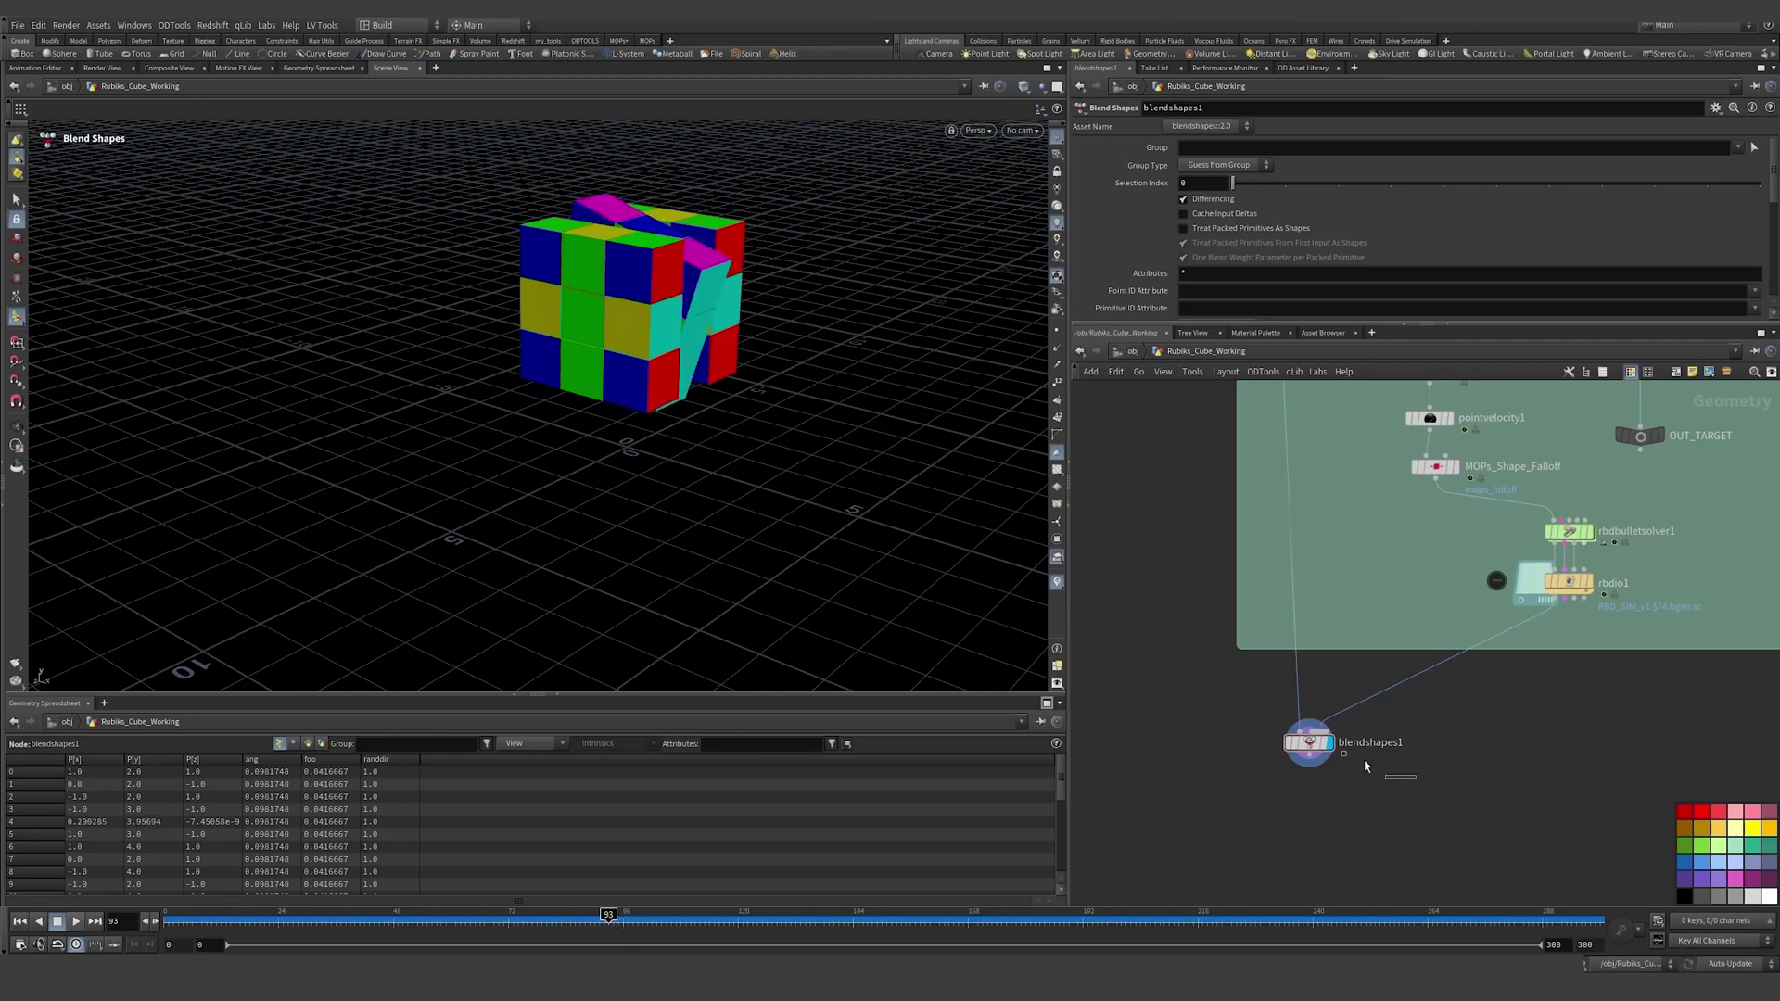
pyautogui.scroll(-5, 1245, 279)
pyautogui.keyDown('alt'); pyautogui.click(1245, 279); pyautogui.keyUp('alt')
pyautogui.moveTo(612, 924); pyautogui.dragTo(657, 924)
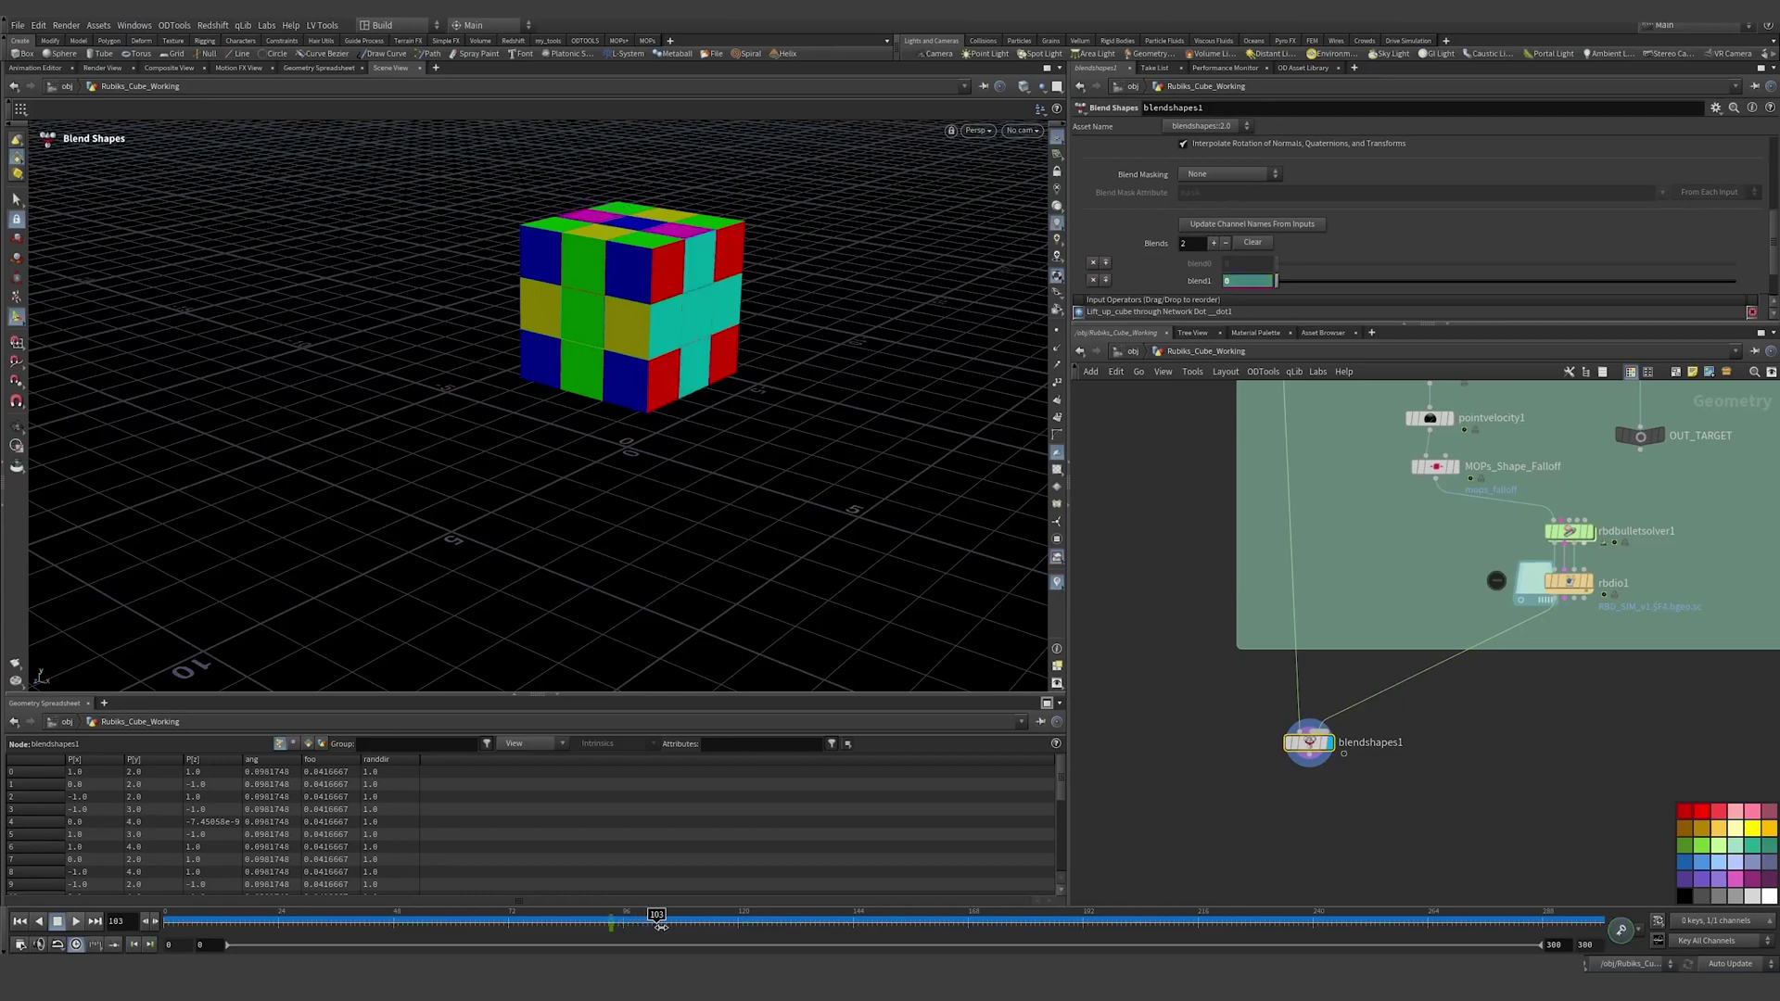
pyautogui.moveTo(1277, 279); pyautogui.dragTo(1735, 278)
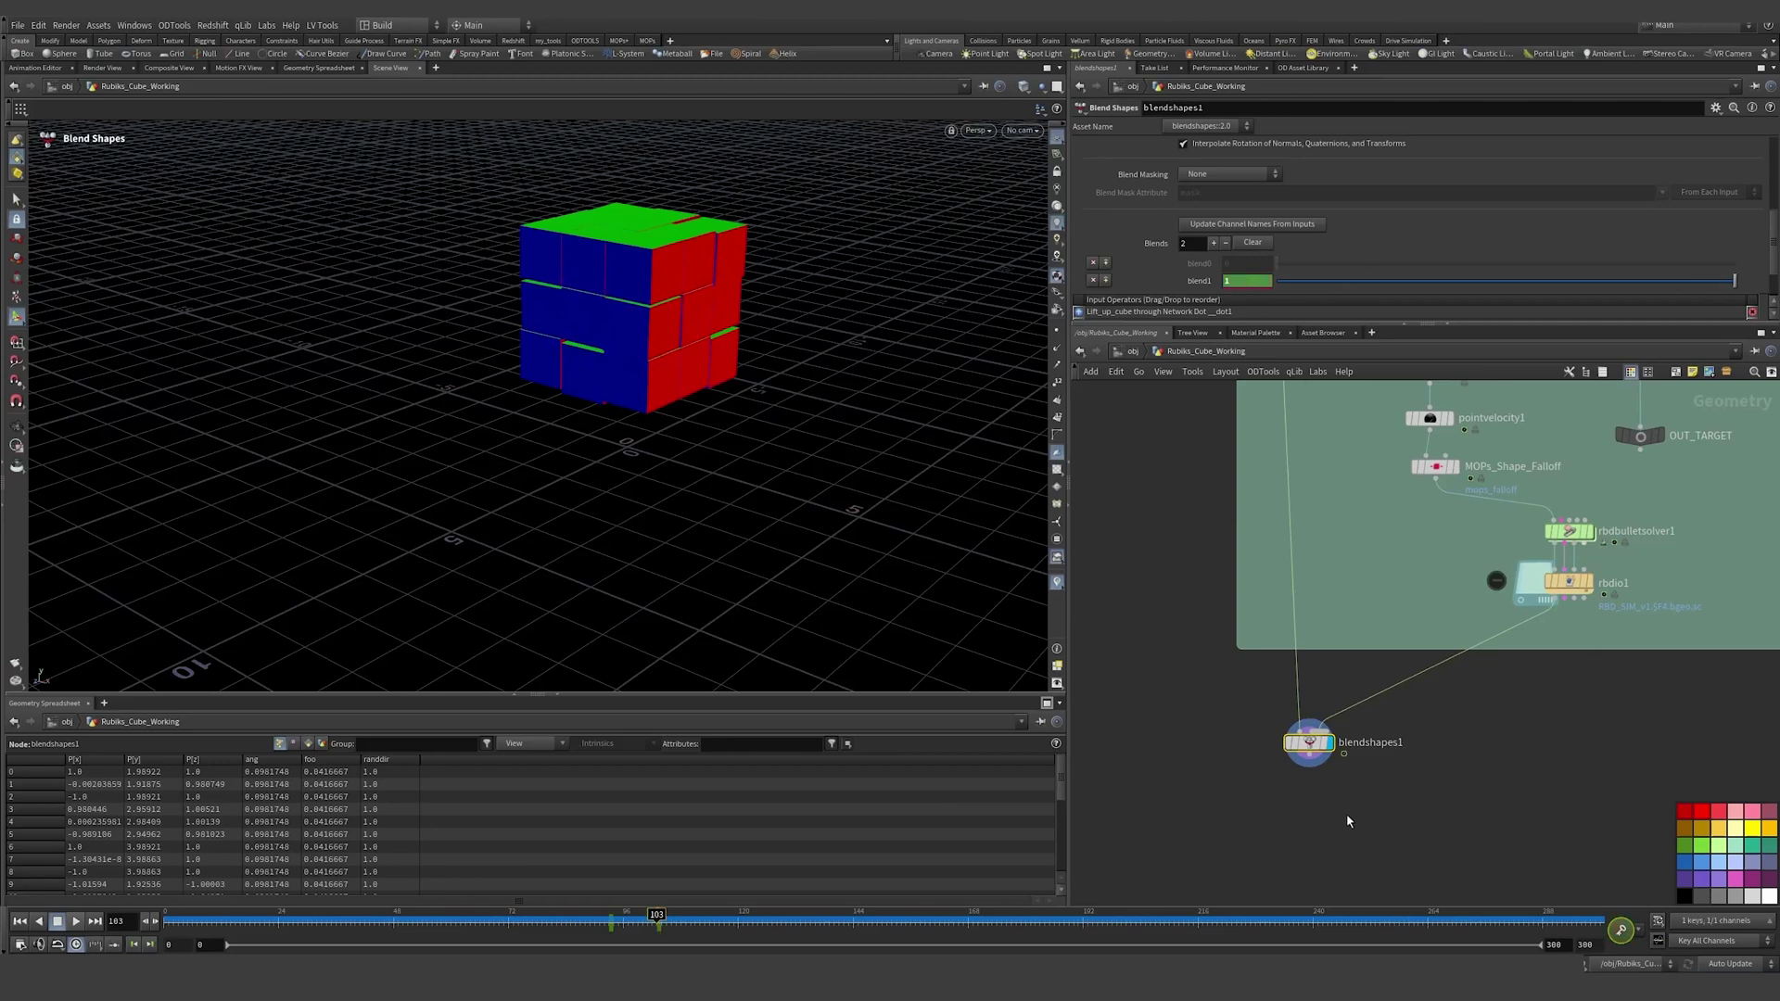
# Step: Insert a Time Shift node between rbdio1 and blendshapes1 and display it
pyautogui.moveTo(635, 922); pyautogui.dragTo(723, 897)
pyautogui.click(1587, 581)
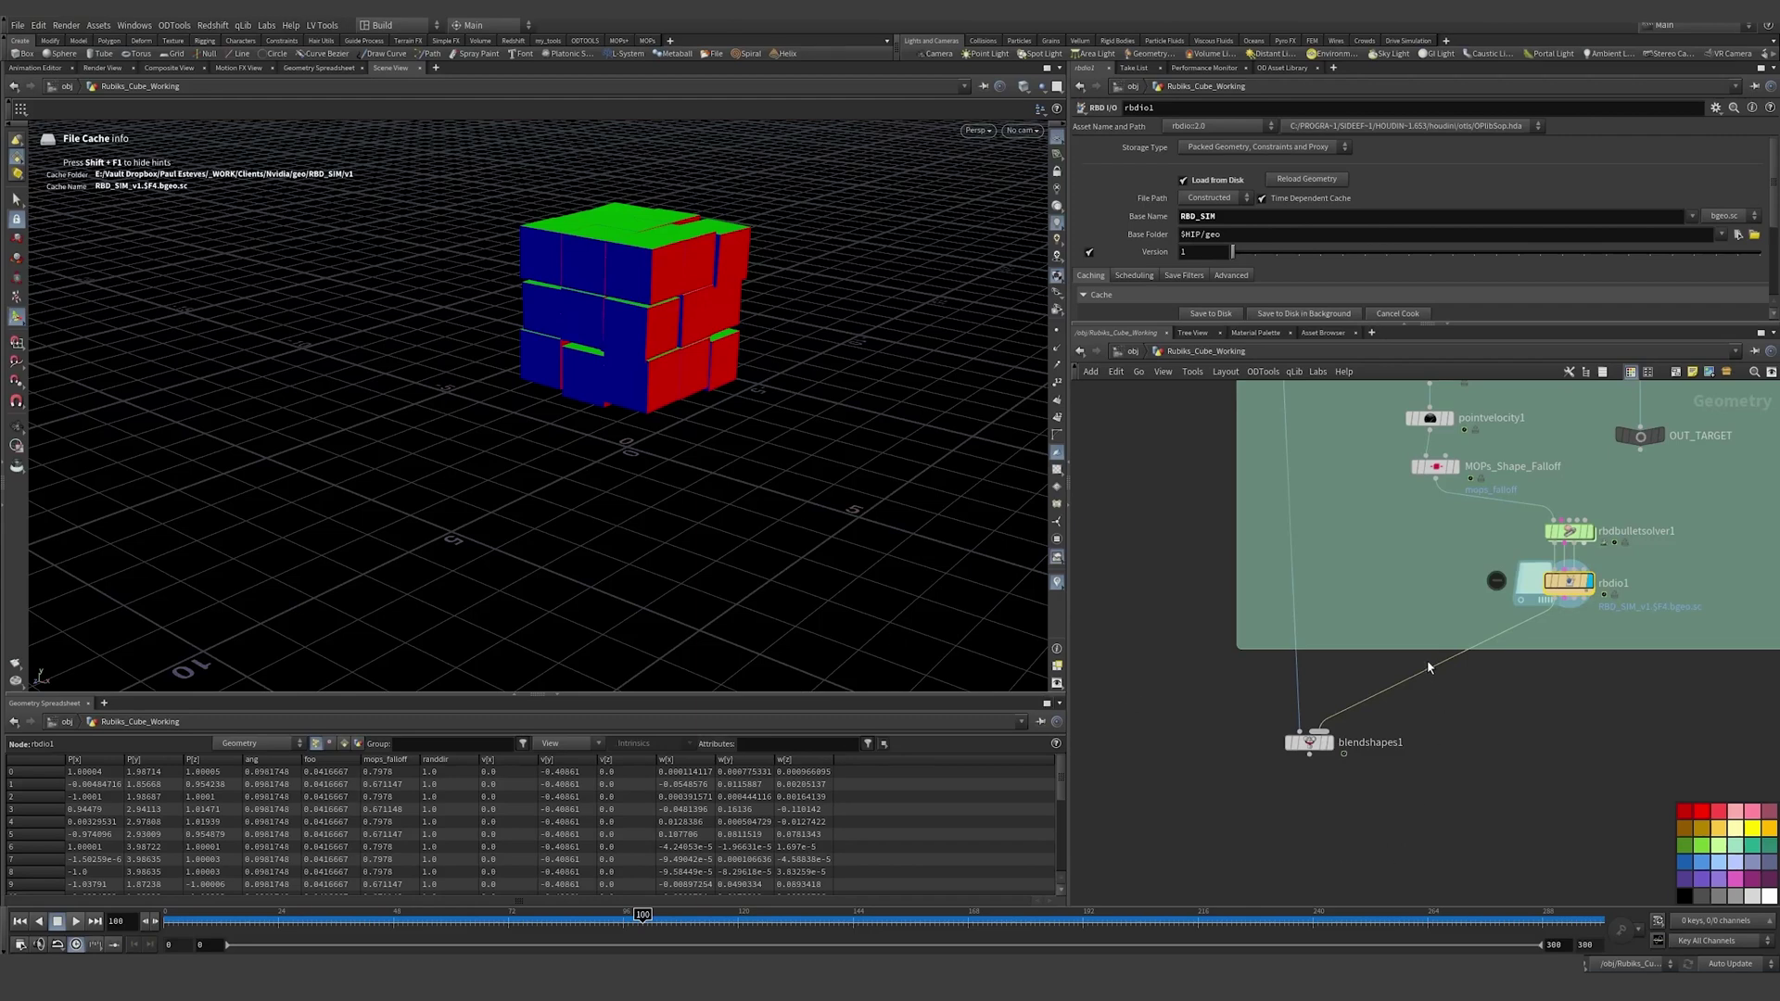
pyautogui.press('Tab')
pyautogui.write('tims')
pyautogui.press('Return')
pyautogui.click(1436, 689)
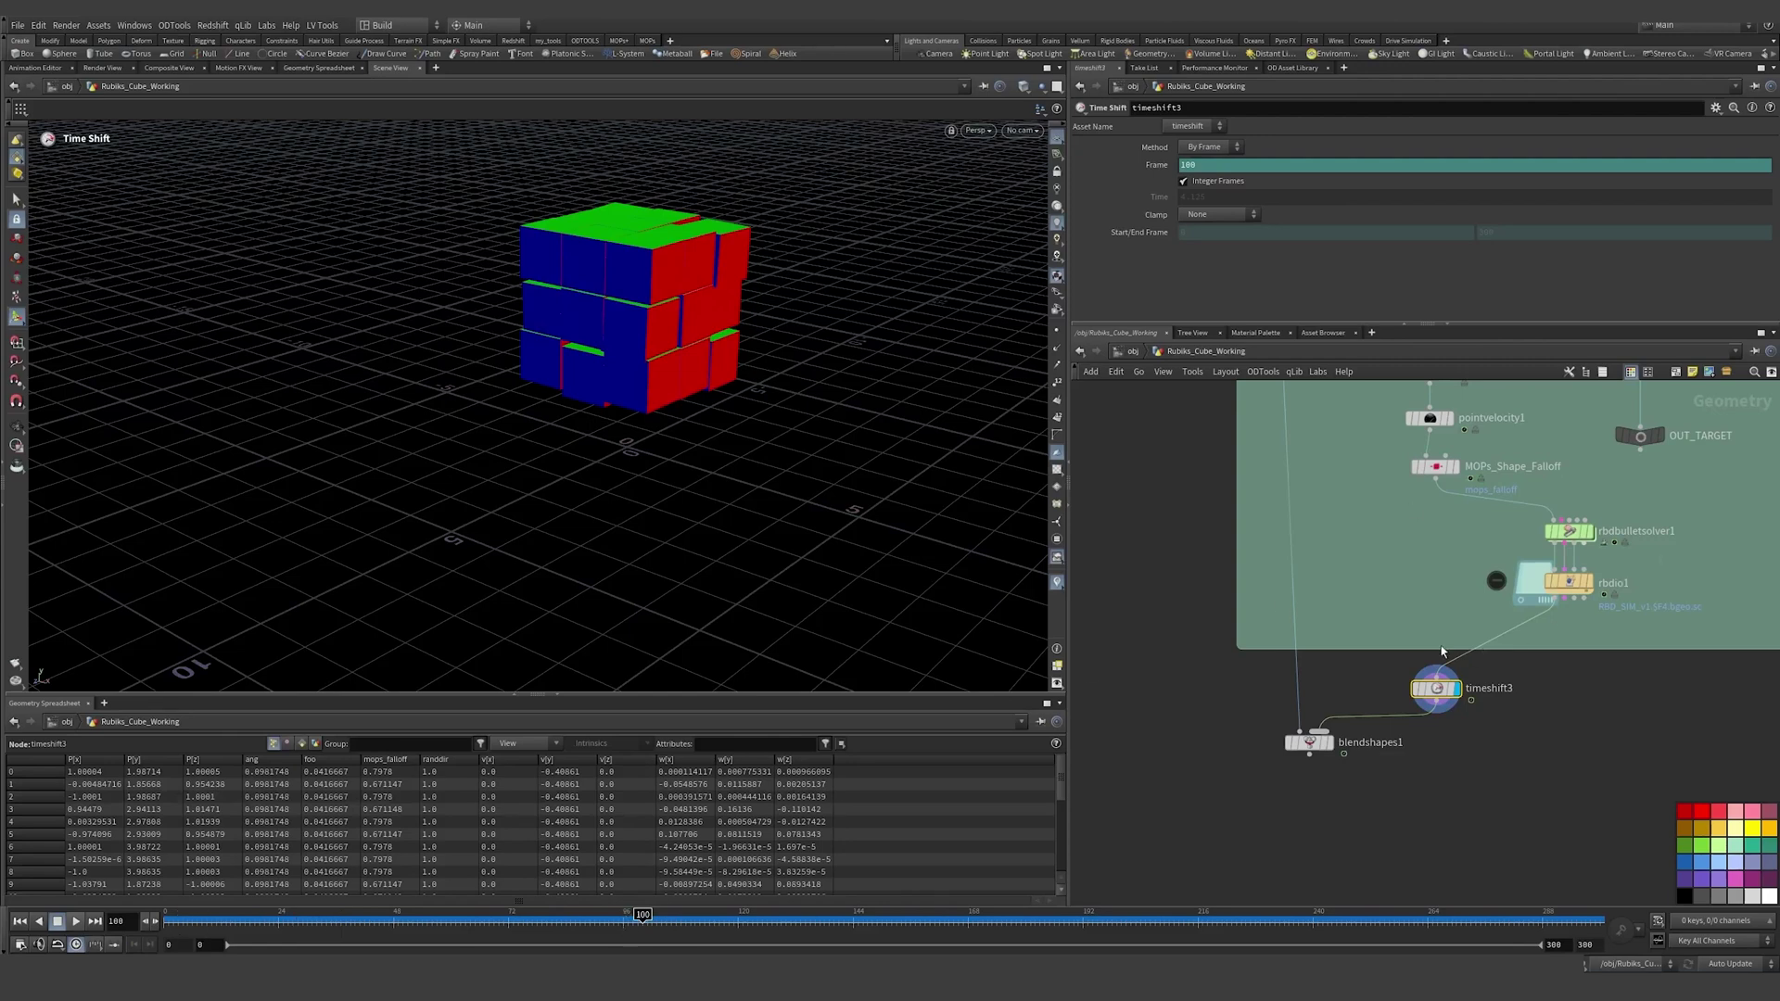
# Step: Set the Frame expression of timeshift3 to $F-99
pyautogui.click(1156, 165)
pyautogui.click(1205, 165)
pyautogui.write('-99')
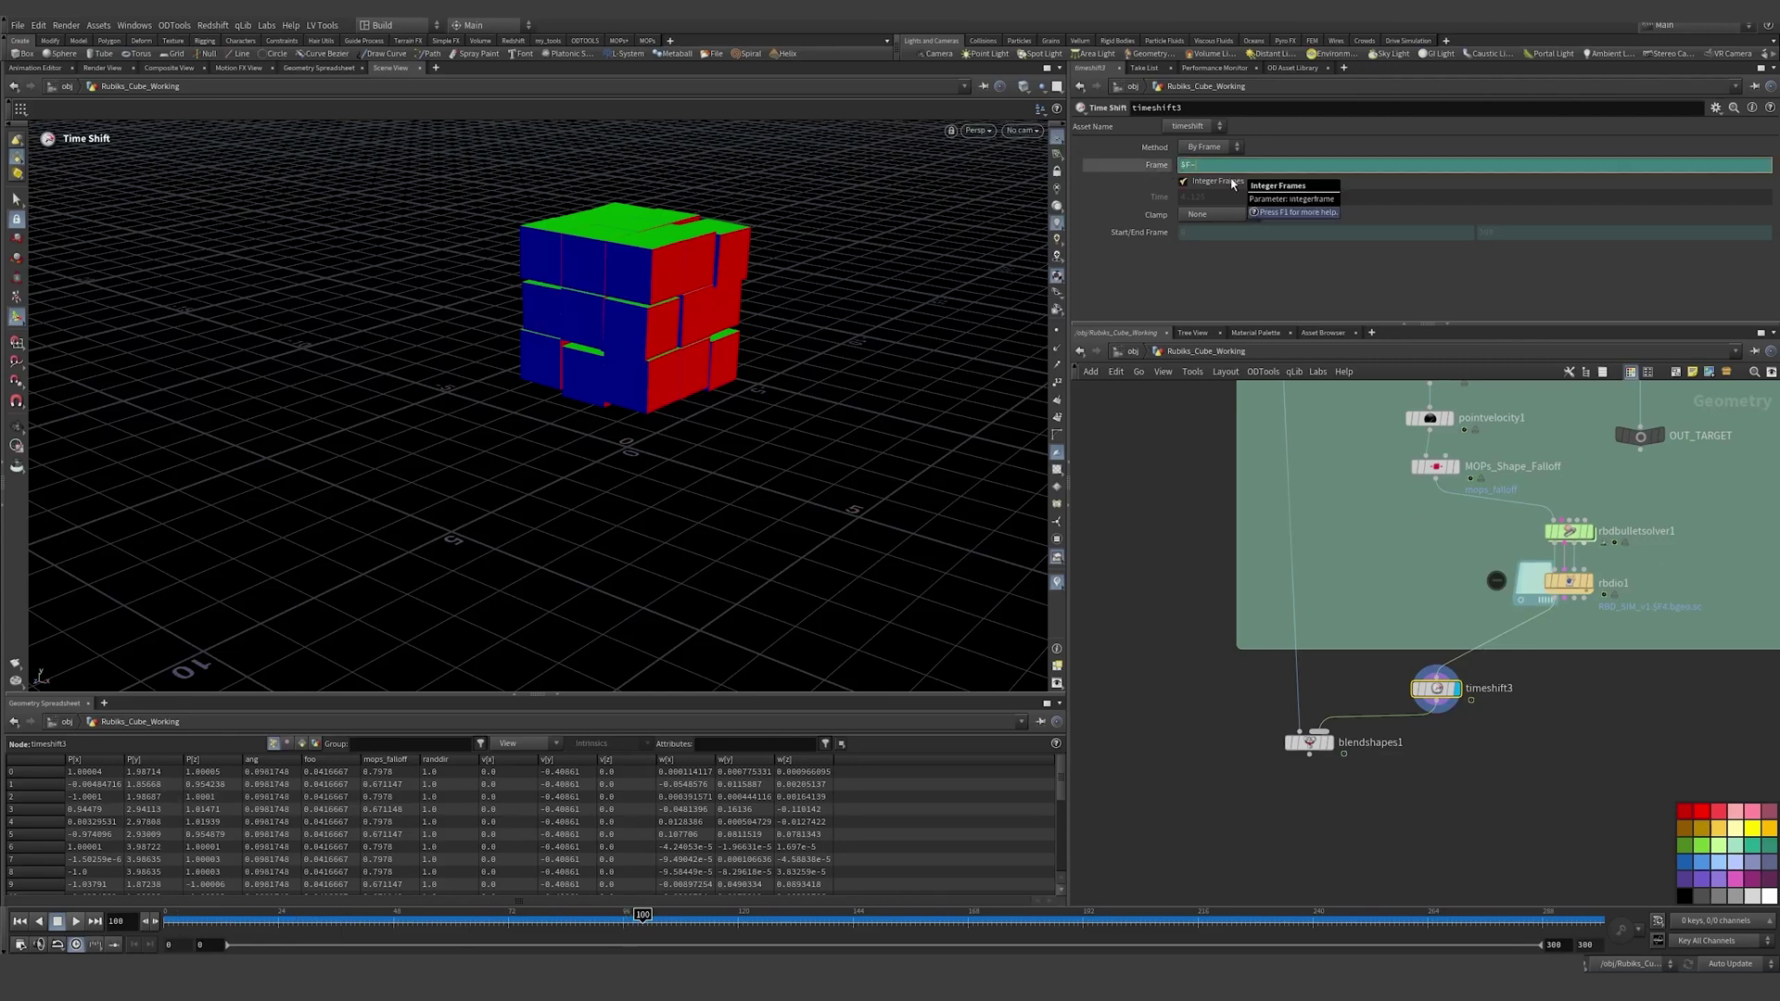
pyautogui.press('Return')
# Step: Display blendshapes1, play the blended simulation from the first frame, and return to frame 0 with a closer view of the cube
pyautogui.moveTo(648, 917); pyautogui.dragTo(707, 936)
pyautogui.click(1310, 742)
pyautogui.click(19, 921)
pyautogui.click(78, 921)
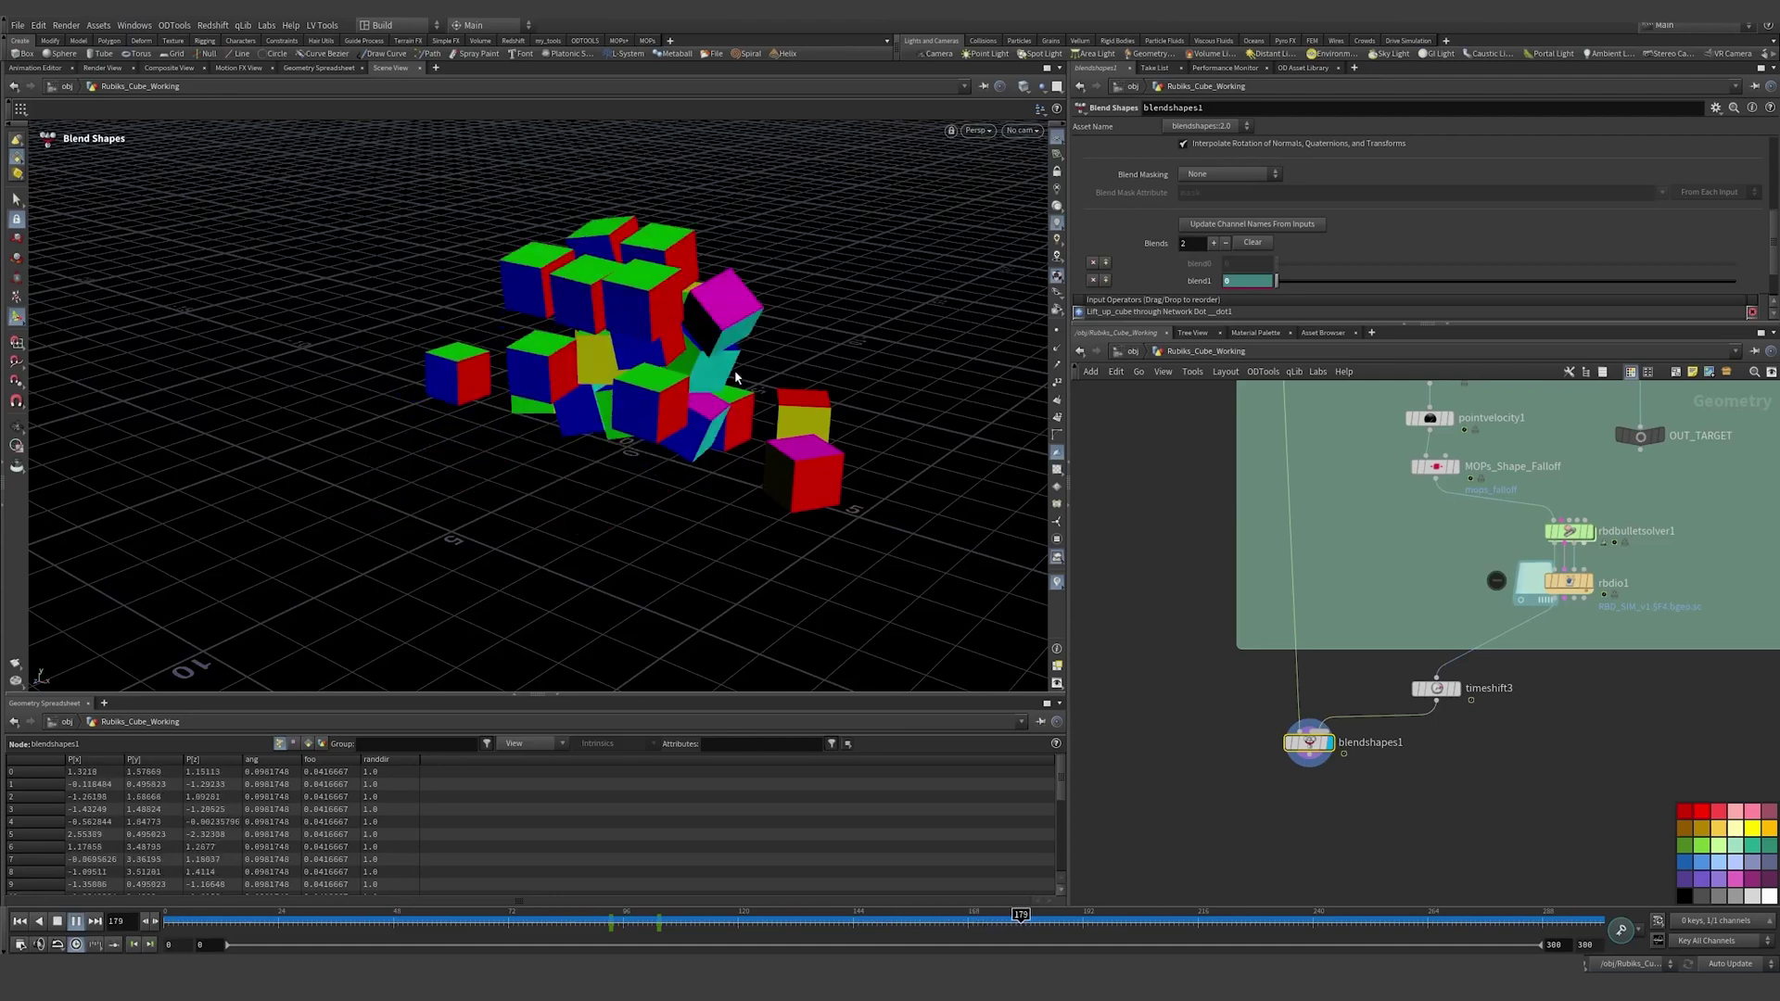
pyautogui.moveTo(1215, 926); pyautogui.dragTo(590, 940)
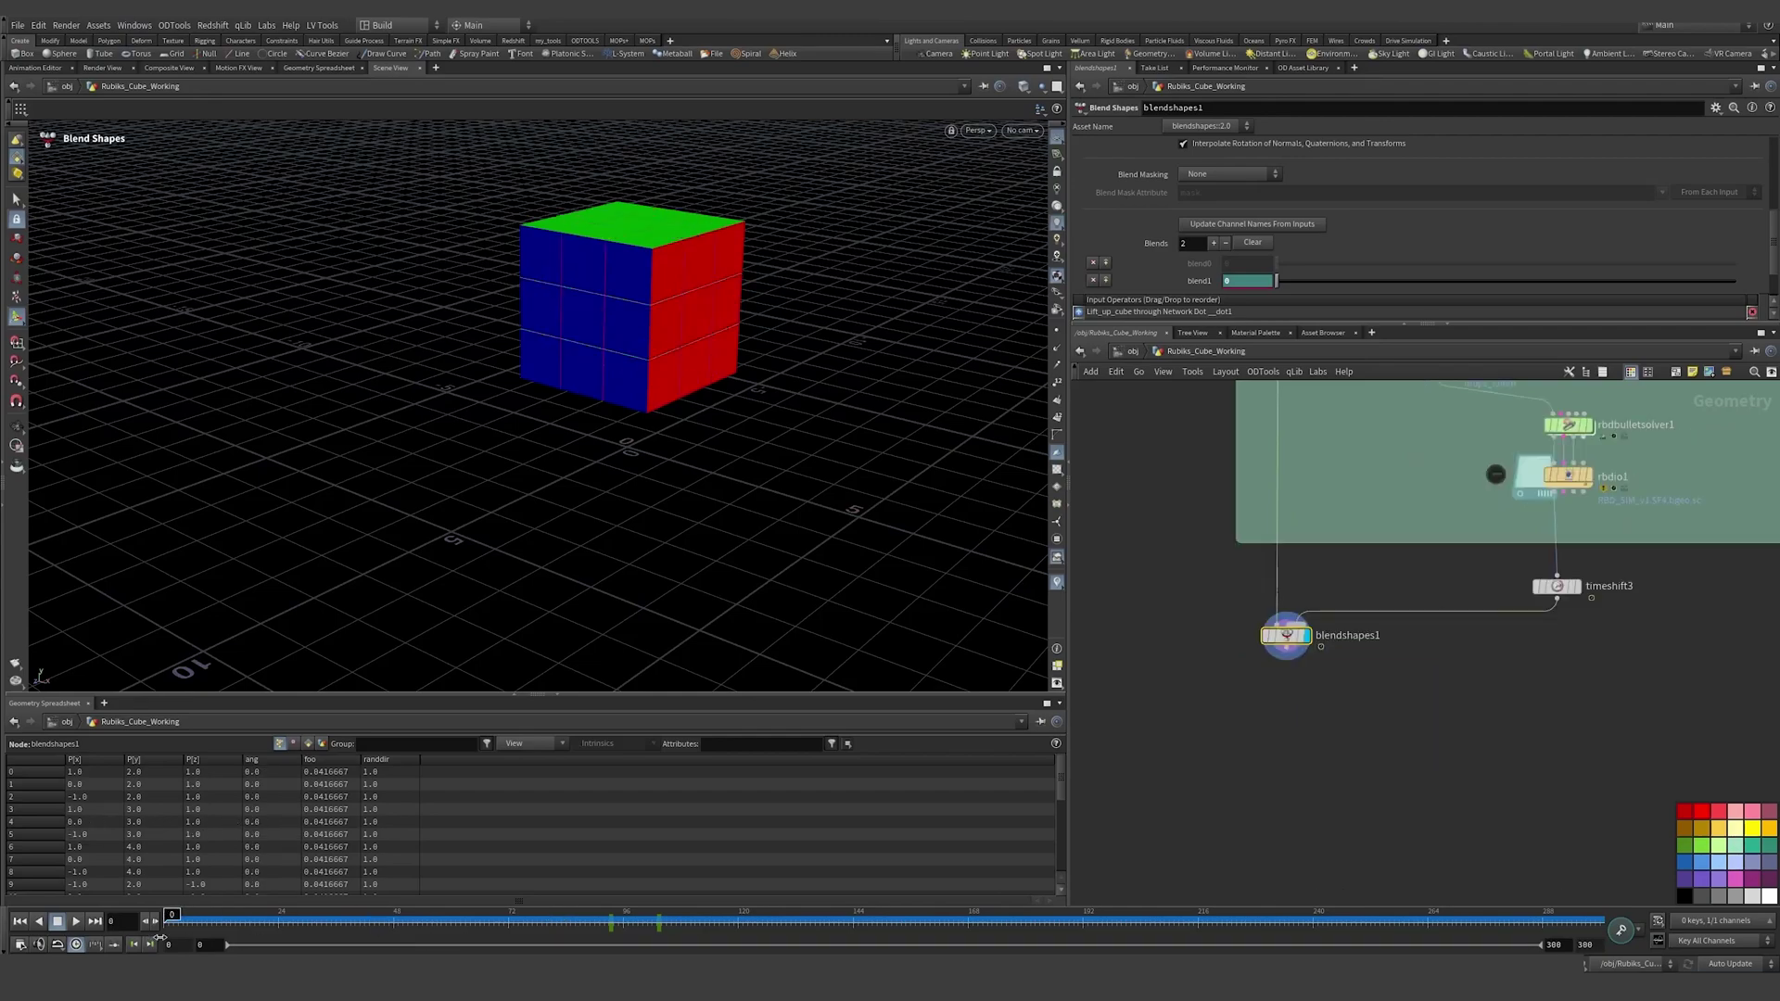
pyautogui.press('Up')
pyautogui.keyDown('alt'); pyautogui.moveTo(564, 286); pyautogui.dragTo(727, 271, button='right'); pyautogui.keyUp('alt')
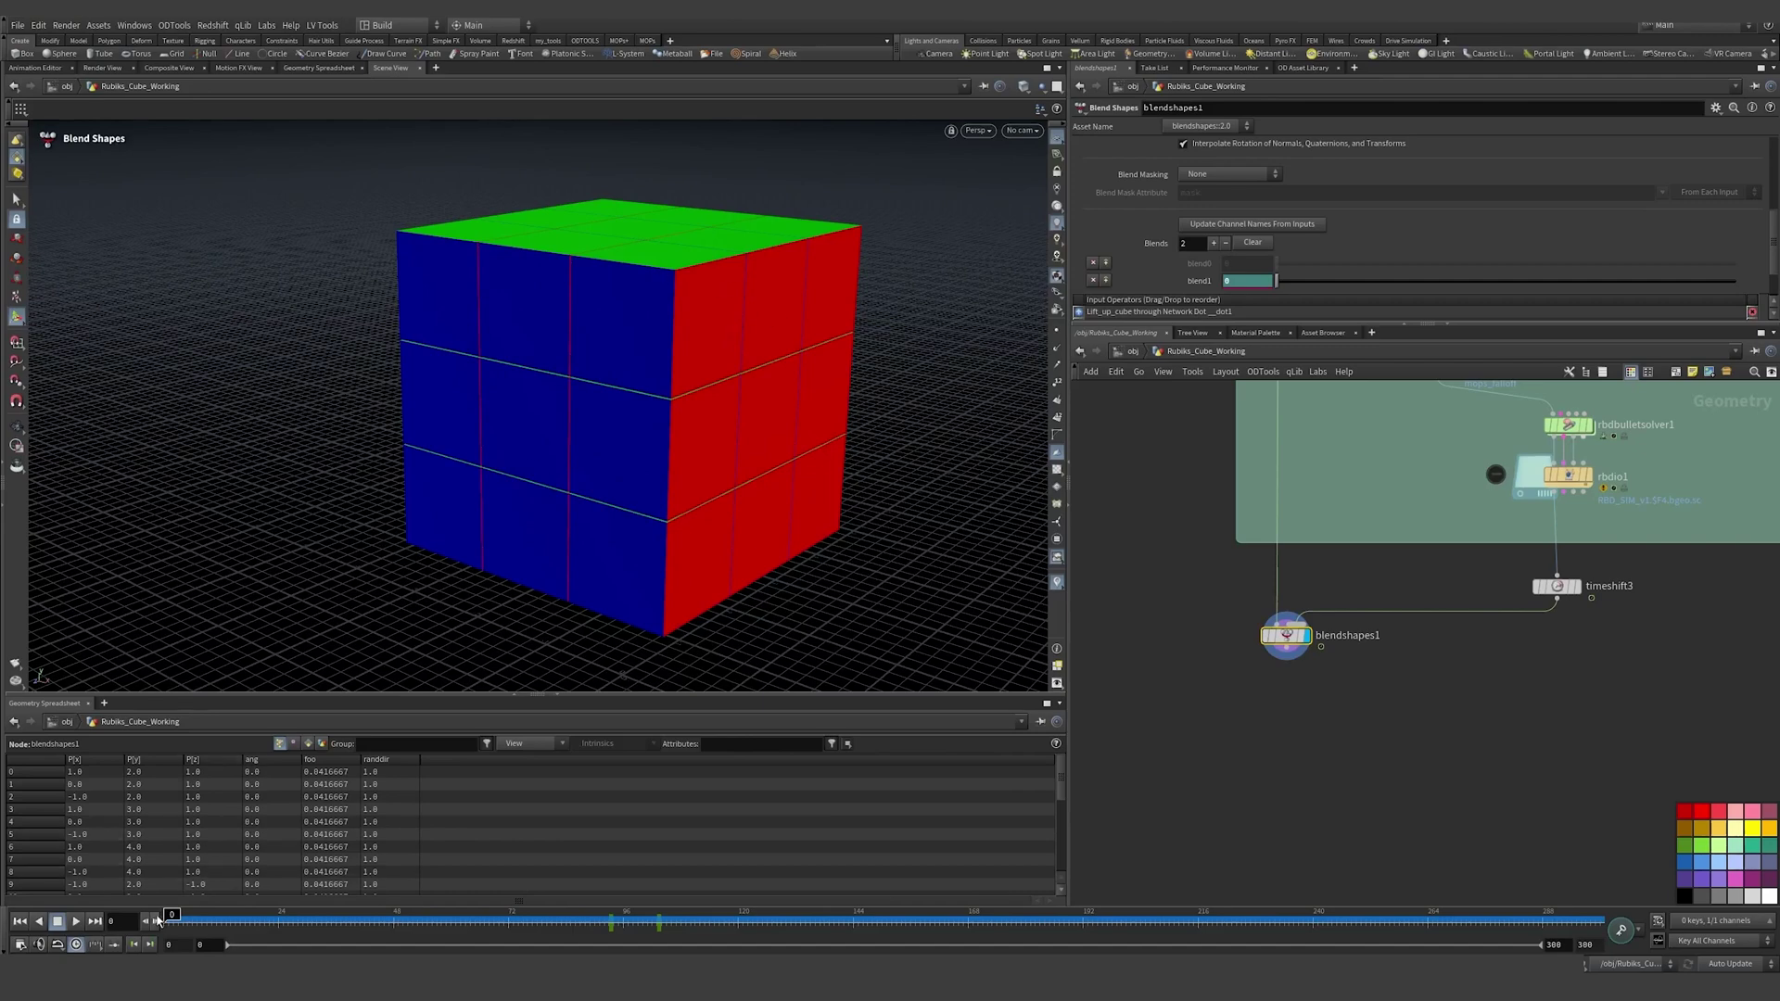
pyautogui.moveTo(175, 914); pyautogui.dragTo(171, 907)
# Step: Add a Time Shift node after blendshapes1 and display it
pyautogui.click(1286, 647)
pyautogui.press('Tab')
pyautogui.write('time')
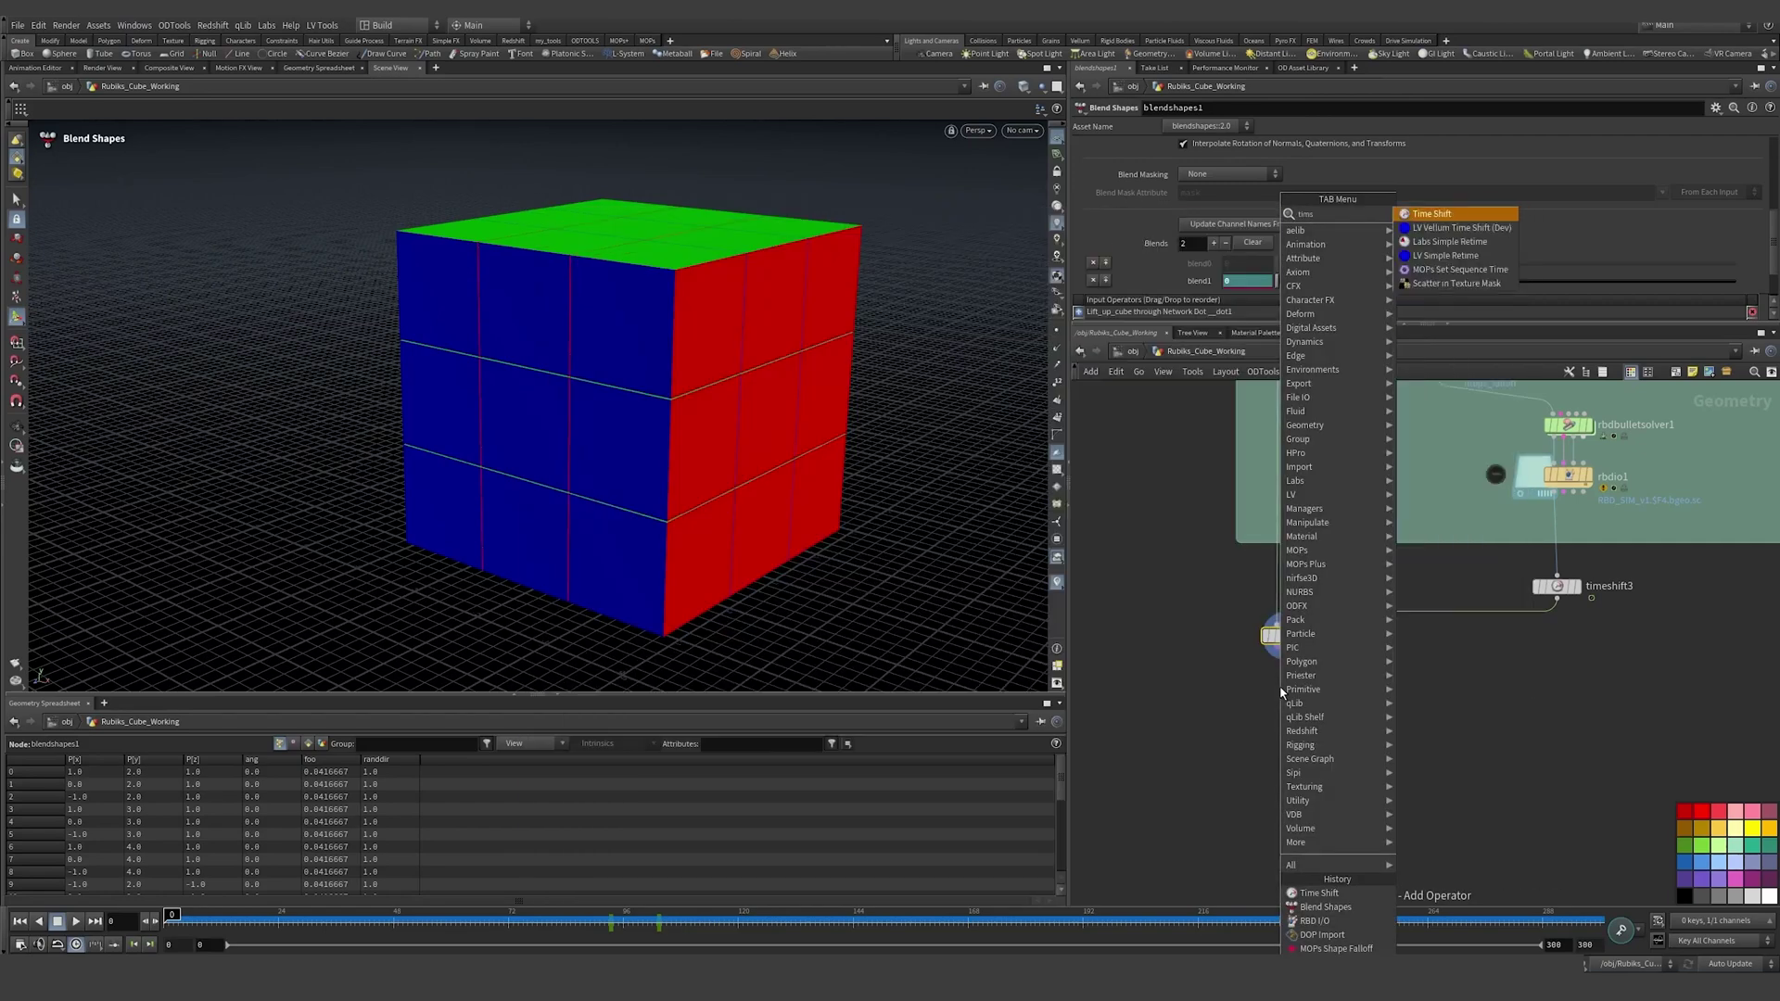
pyautogui.press('Return')
pyautogui.click(1281, 692)
pyautogui.press('r')
# Step: Set timeshift4's Frame to $F-10 with Clamp to First, and align the node under blendshapes1
pyautogui.click(1191, 165)
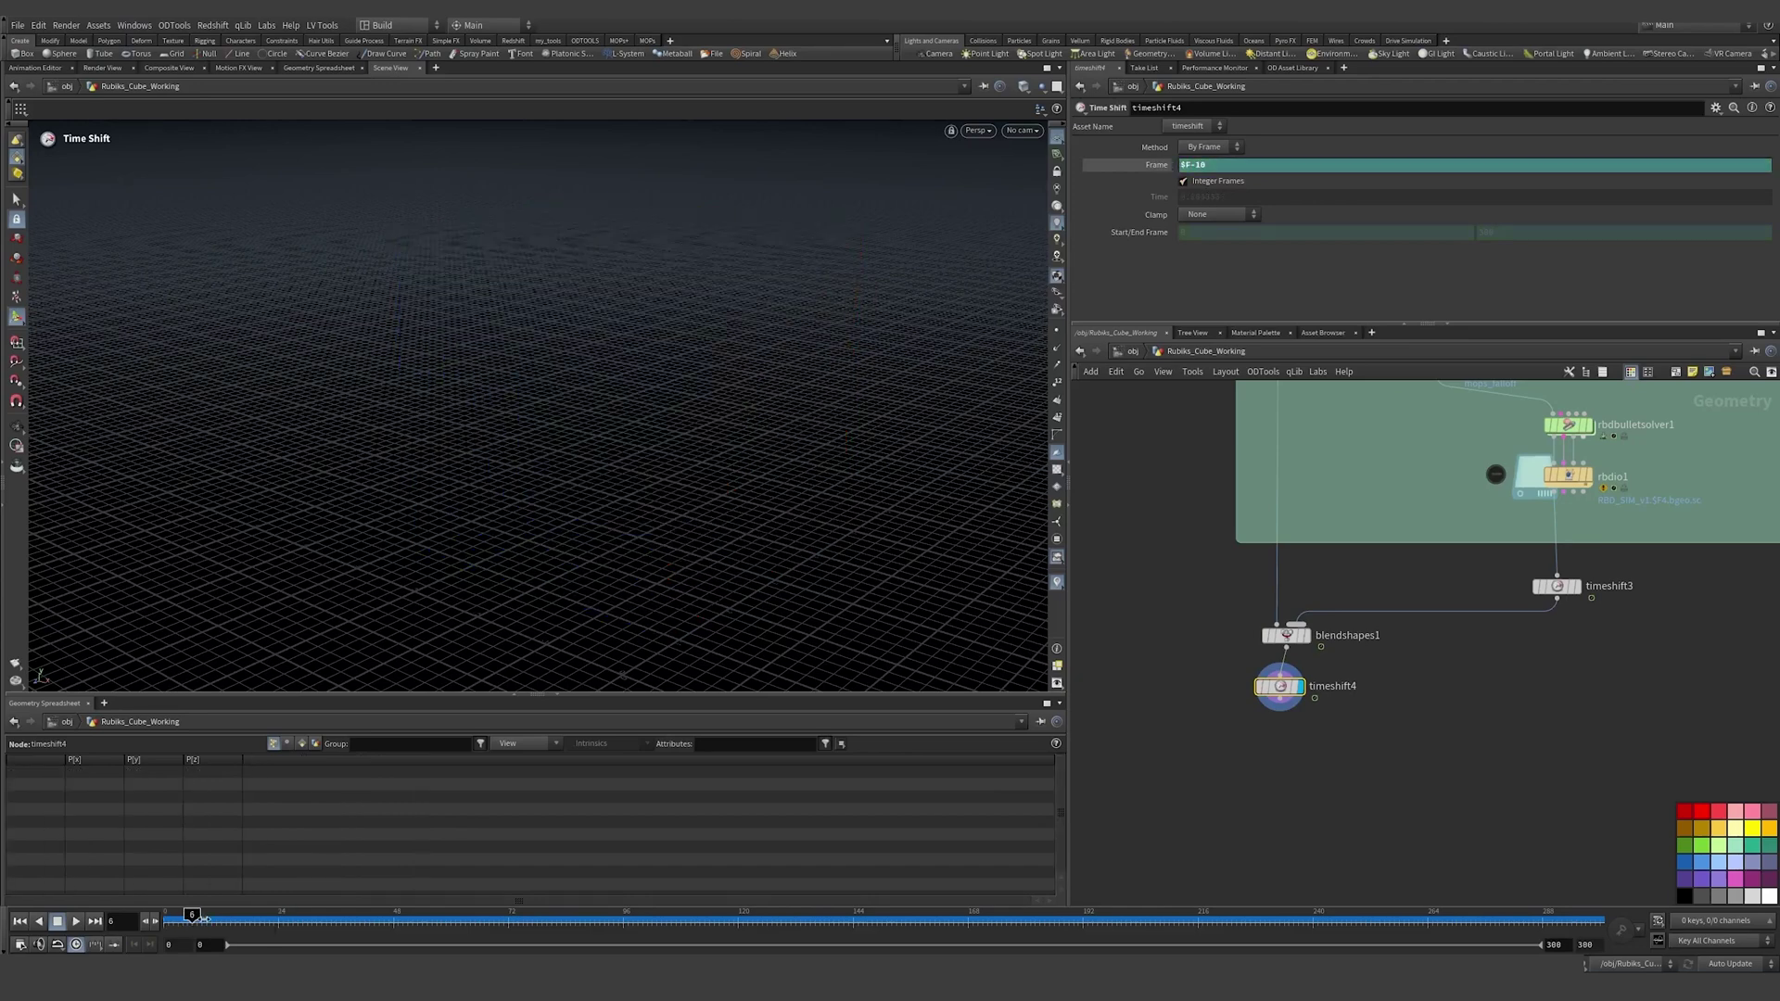
pyautogui.click(1217, 214)
pyautogui.click(1216, 239)
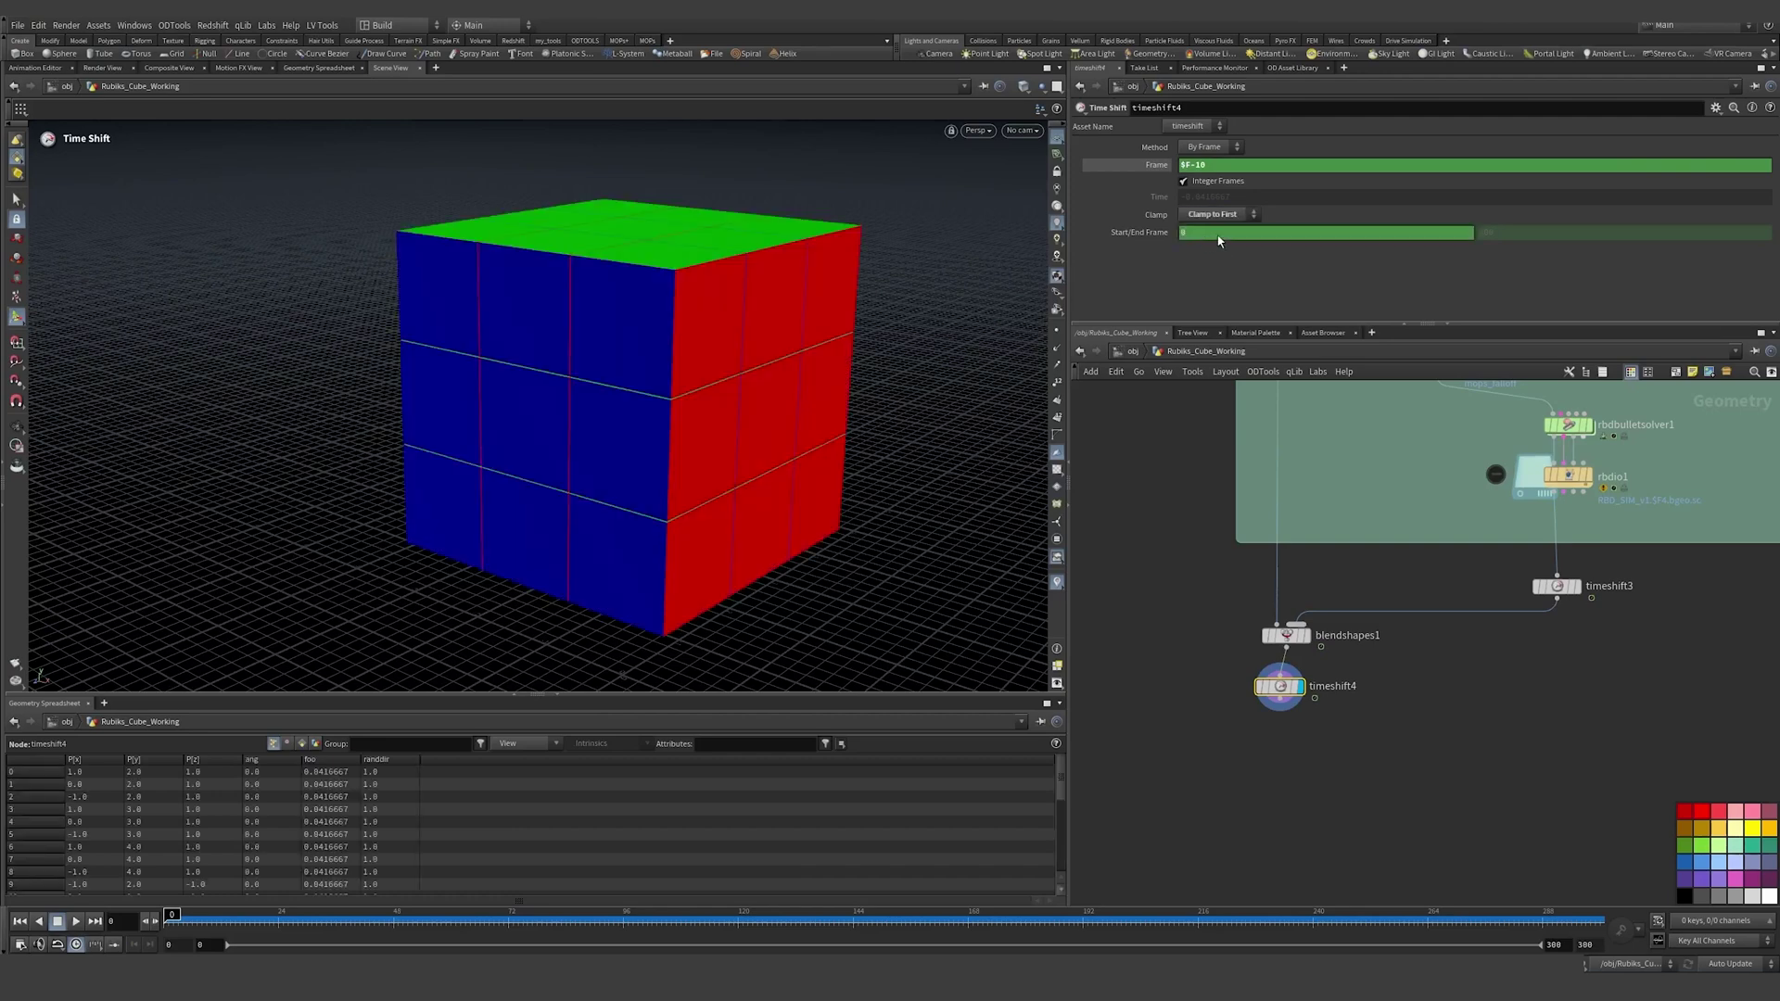
pyautogui.moveTo(179, 914); pyautogui.dragTo(116, 910)
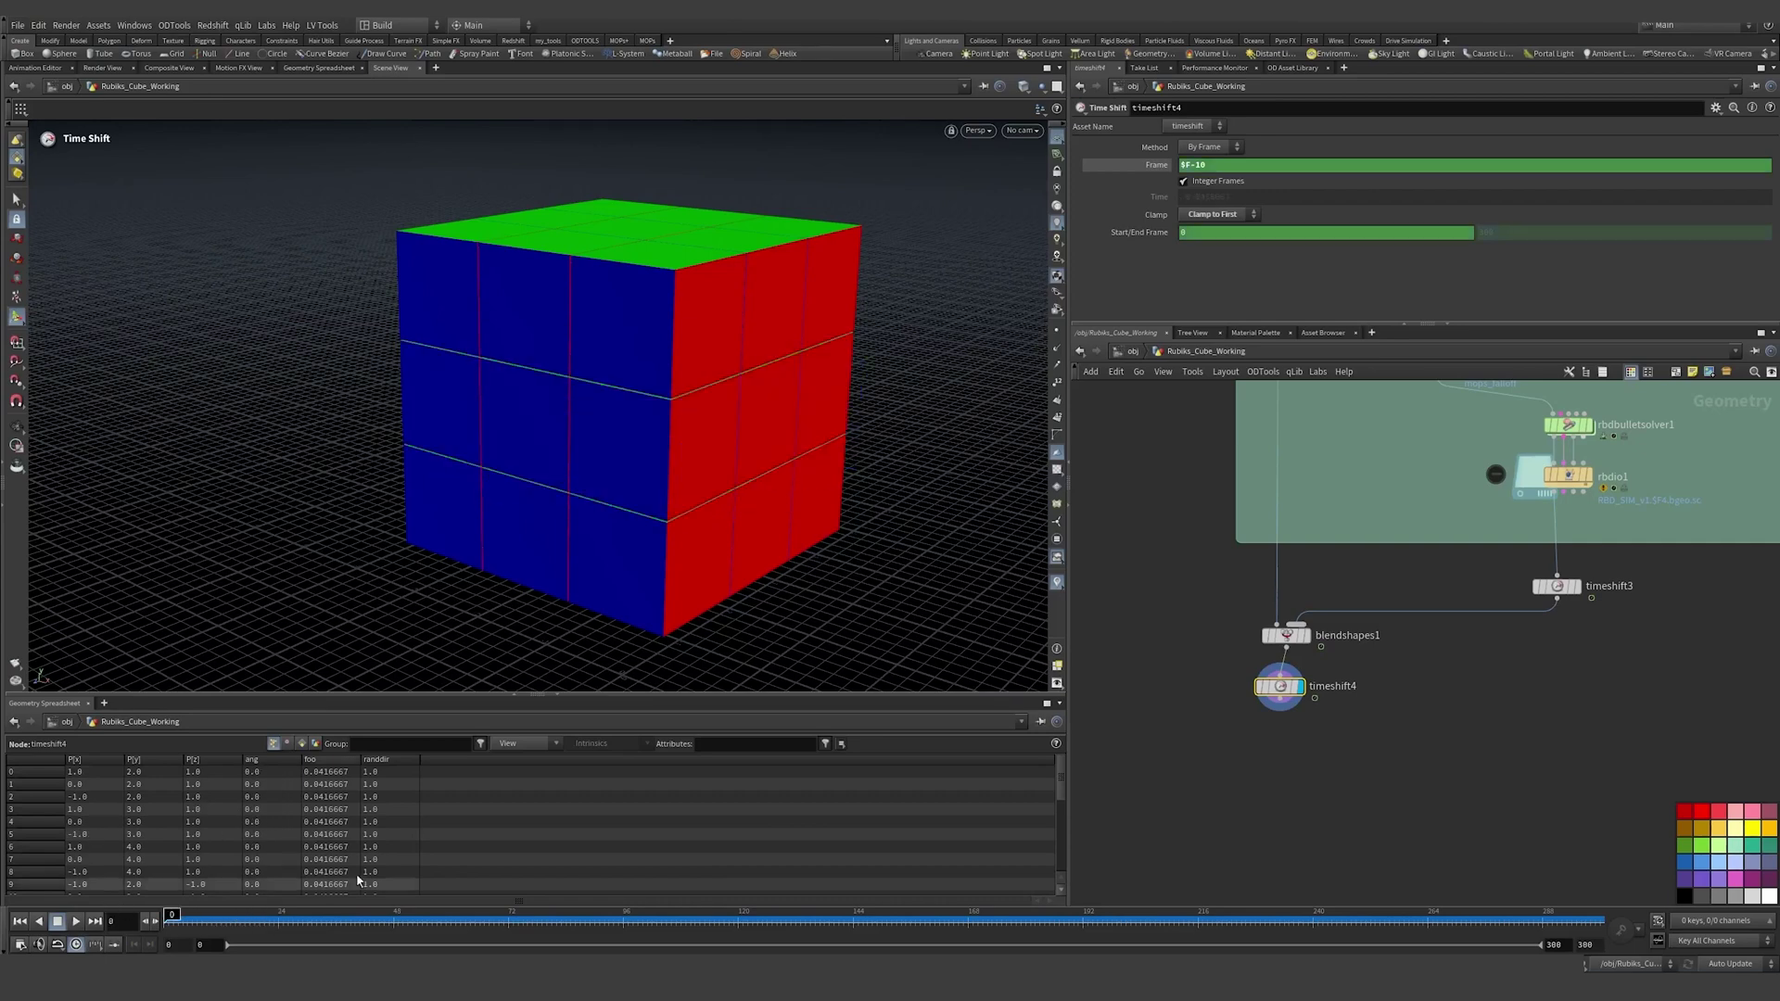
pyautogui.scroll(1, 1287, 749)
pyautogui.moveTo(1280, 676); pyautogui.dragTo(1287, 675)
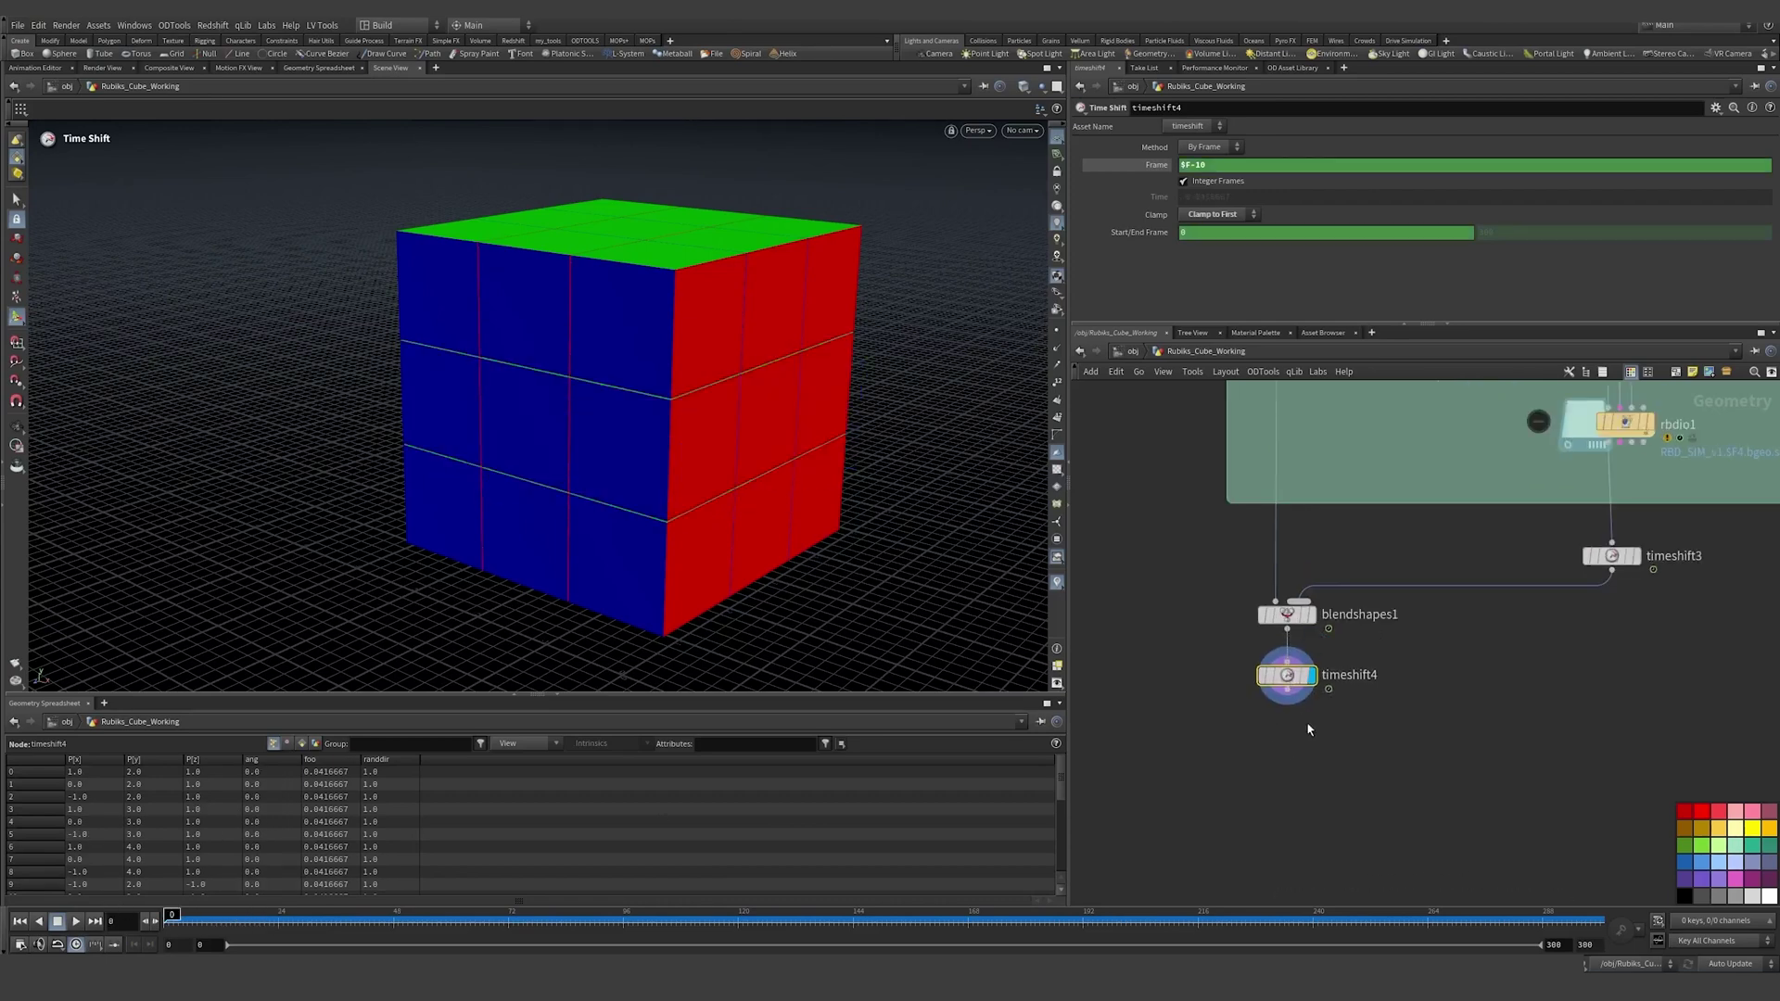
# Step: Add a Clean node directly below timeshift4, wired to its output, and display it
pyautogui.click(1306, 723)
pyautogui.middleClick(1289, 677)
pyautogui.moveTo(1556, 684); pyautogui.dragTo(1465, 695, button='middle')
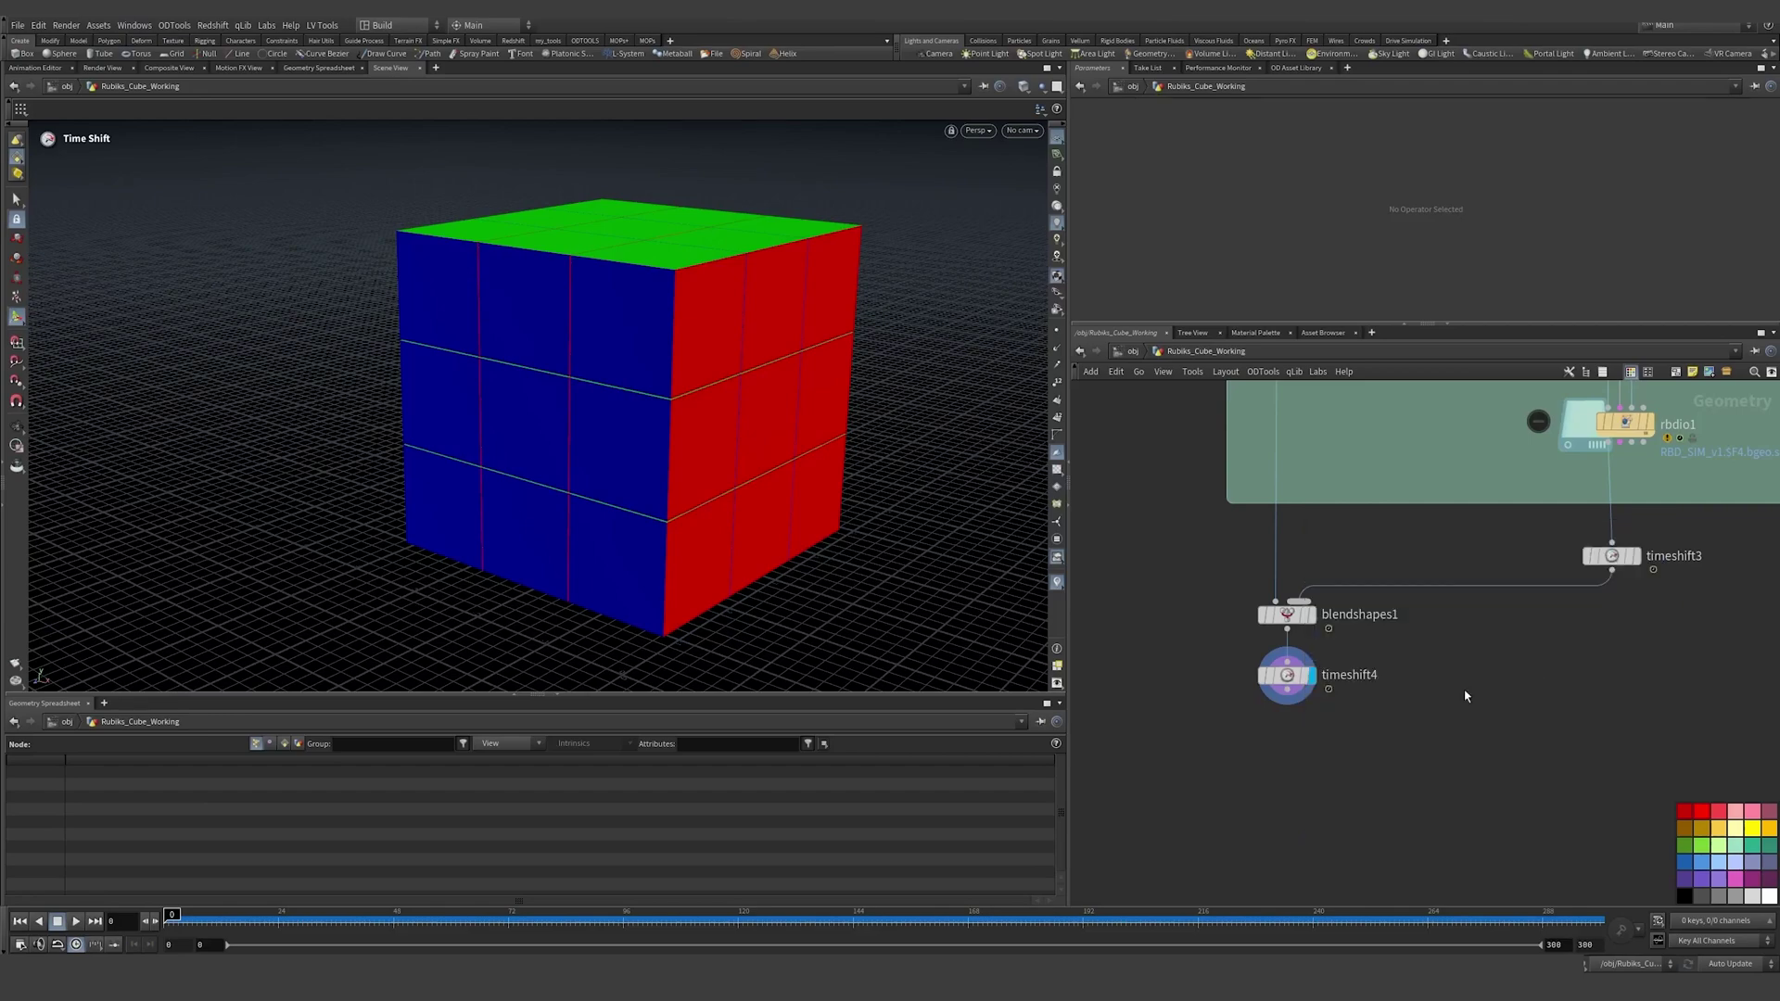
pyautogui.press('Tab')
pyautogui.write('clean')
pyautogui.press('Return')
pyautogui.click(1288, 734)
pyautogui.middleClick(1287, 737)
pyautogui.click(1292, 747)
pyautogui.press('Escape')
pyautogui.moveTo(1293, 741); pyautogui.dragTo(1289, 739)
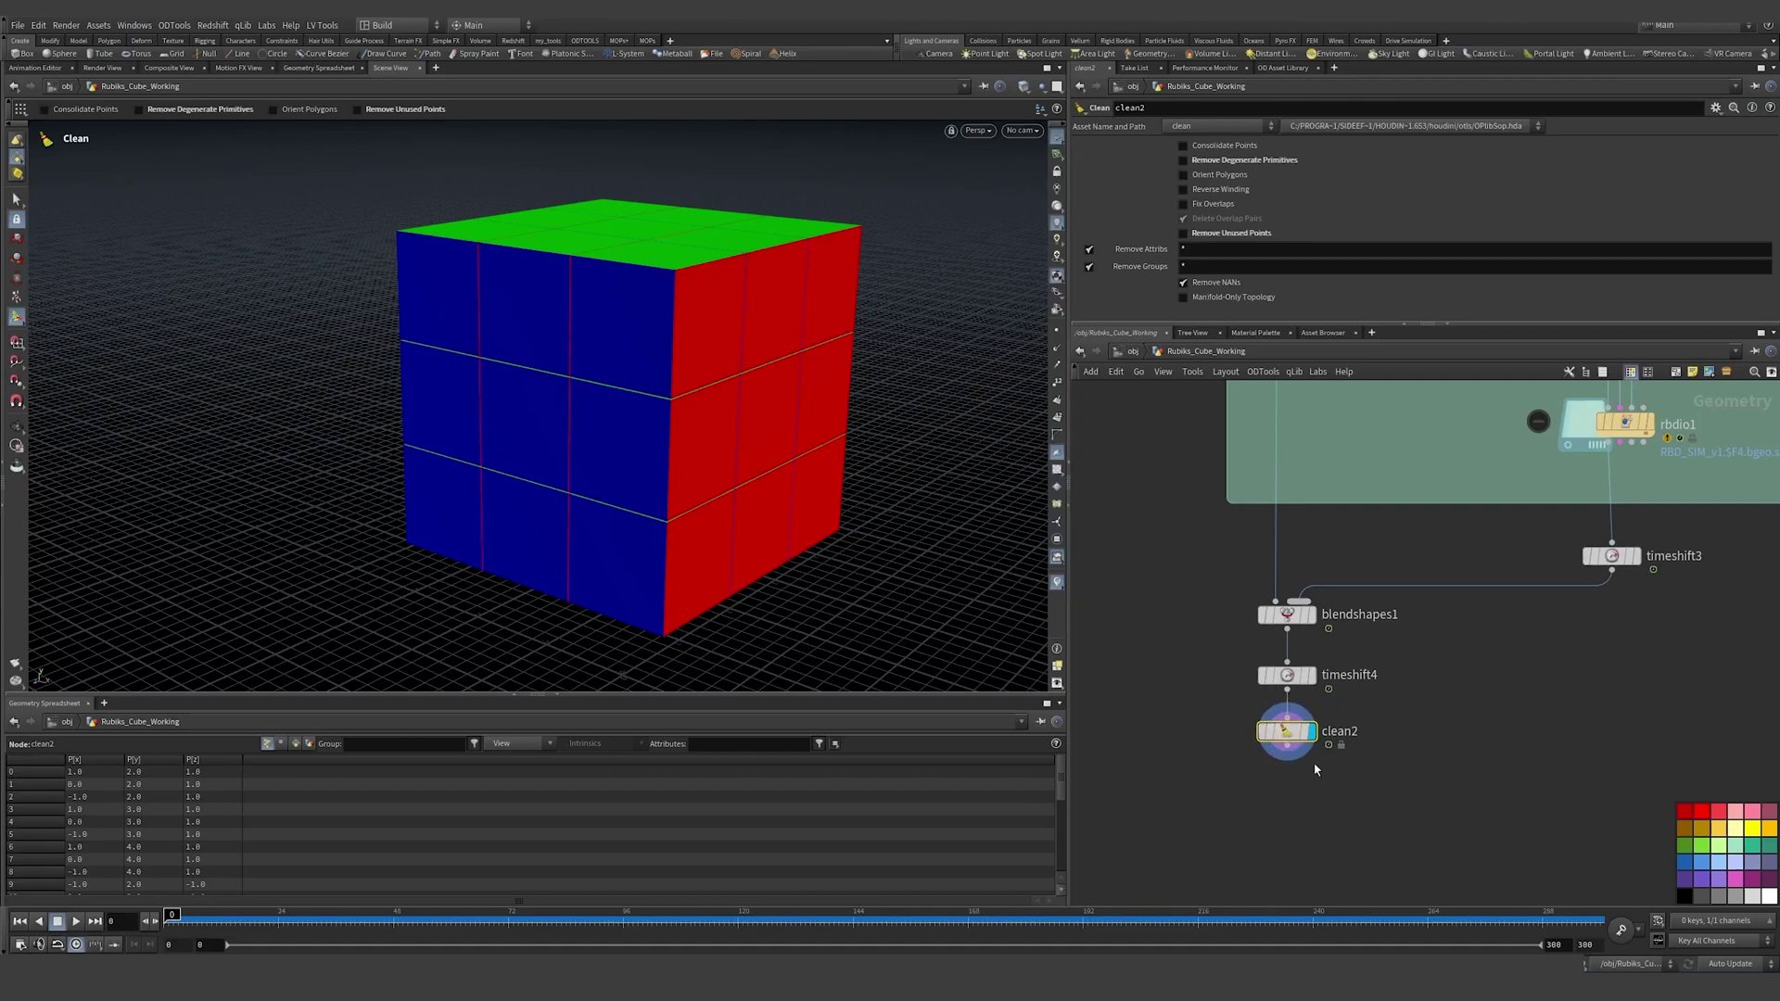
pyautogui.press('Tab')
pyautogui.write('unpack')
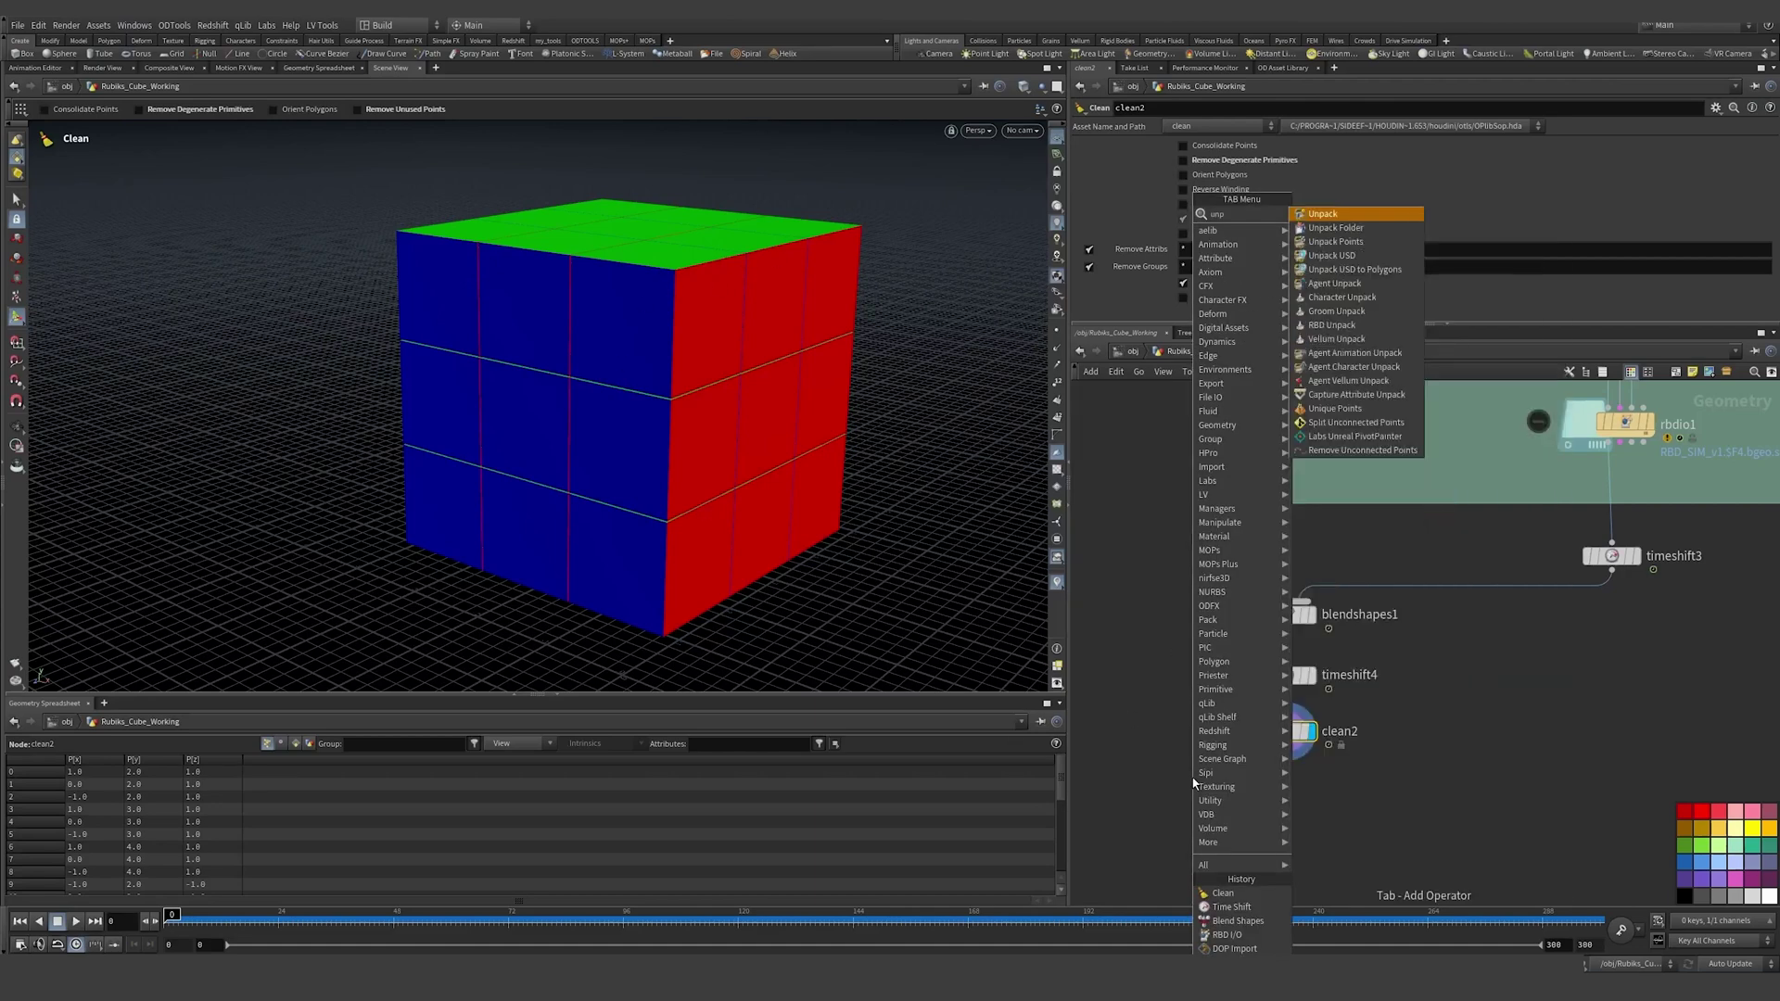
pyautogui.press('Return')
pyautogui.click(1195, 783)
pyautogui.middleClick(1200, 793)
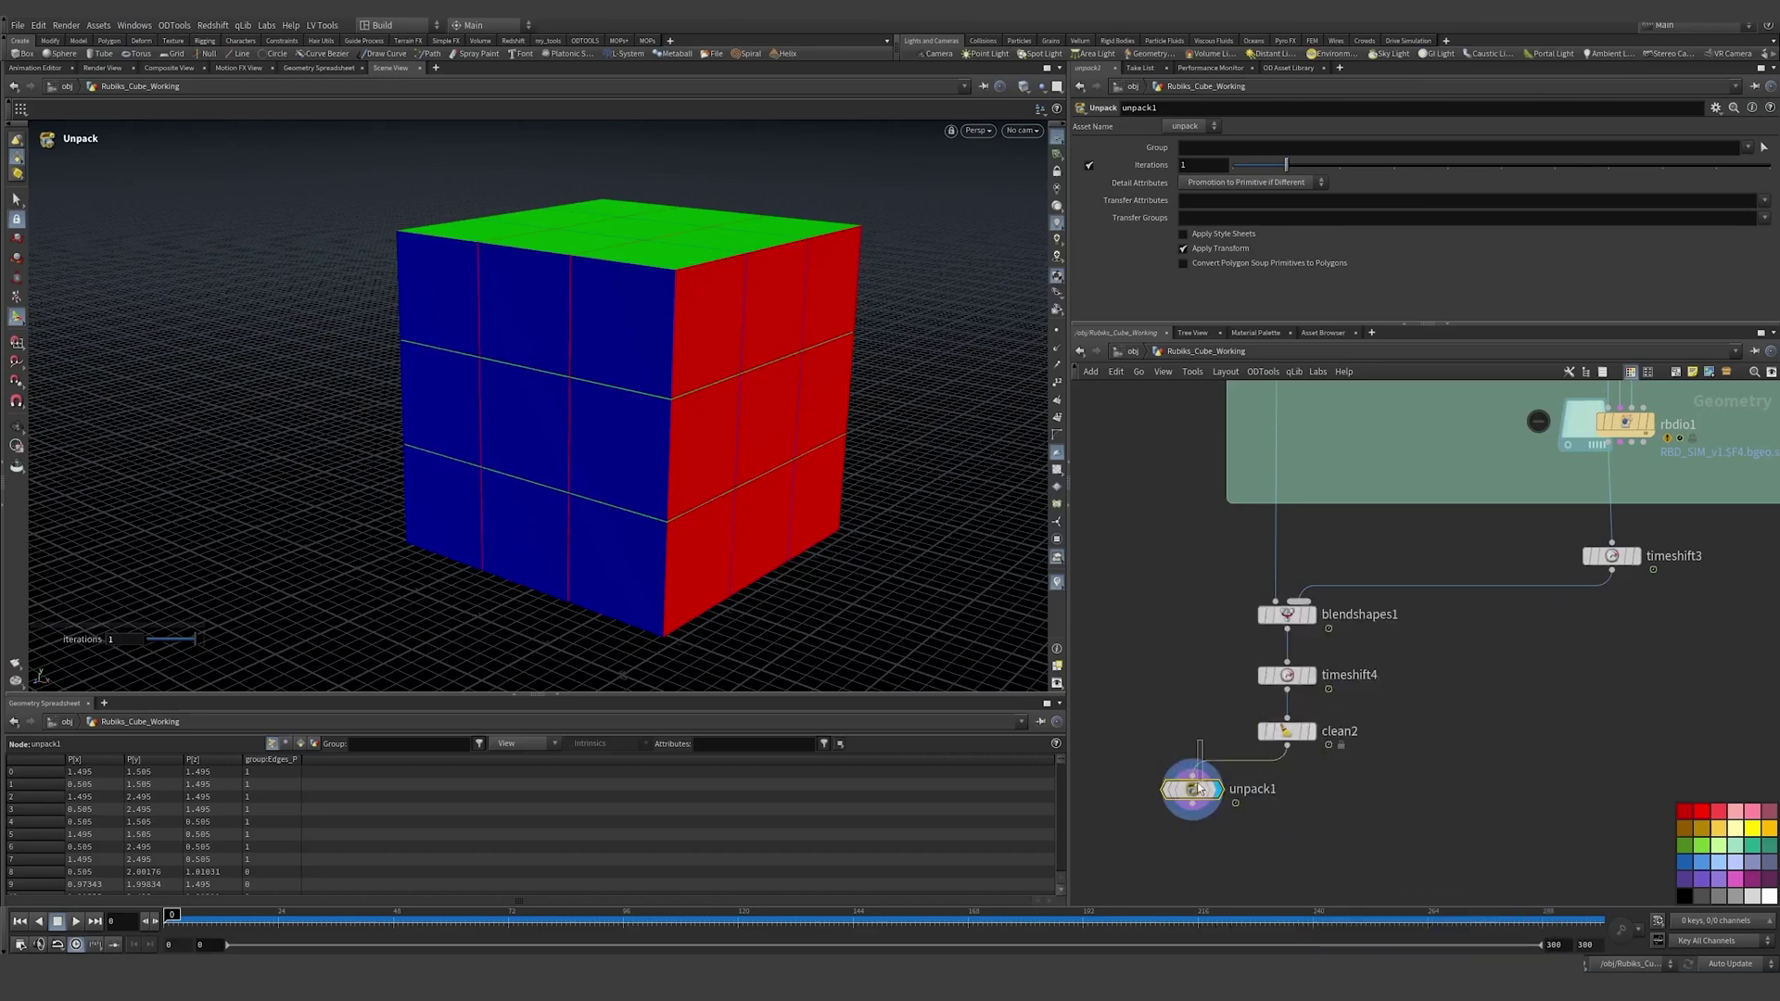
pyautogui.press('Delete')
# Step: Add an Unpack node directly below clean2, display it, and move the timeline to frame 2
pyautogui.middleClick(1286, 733)
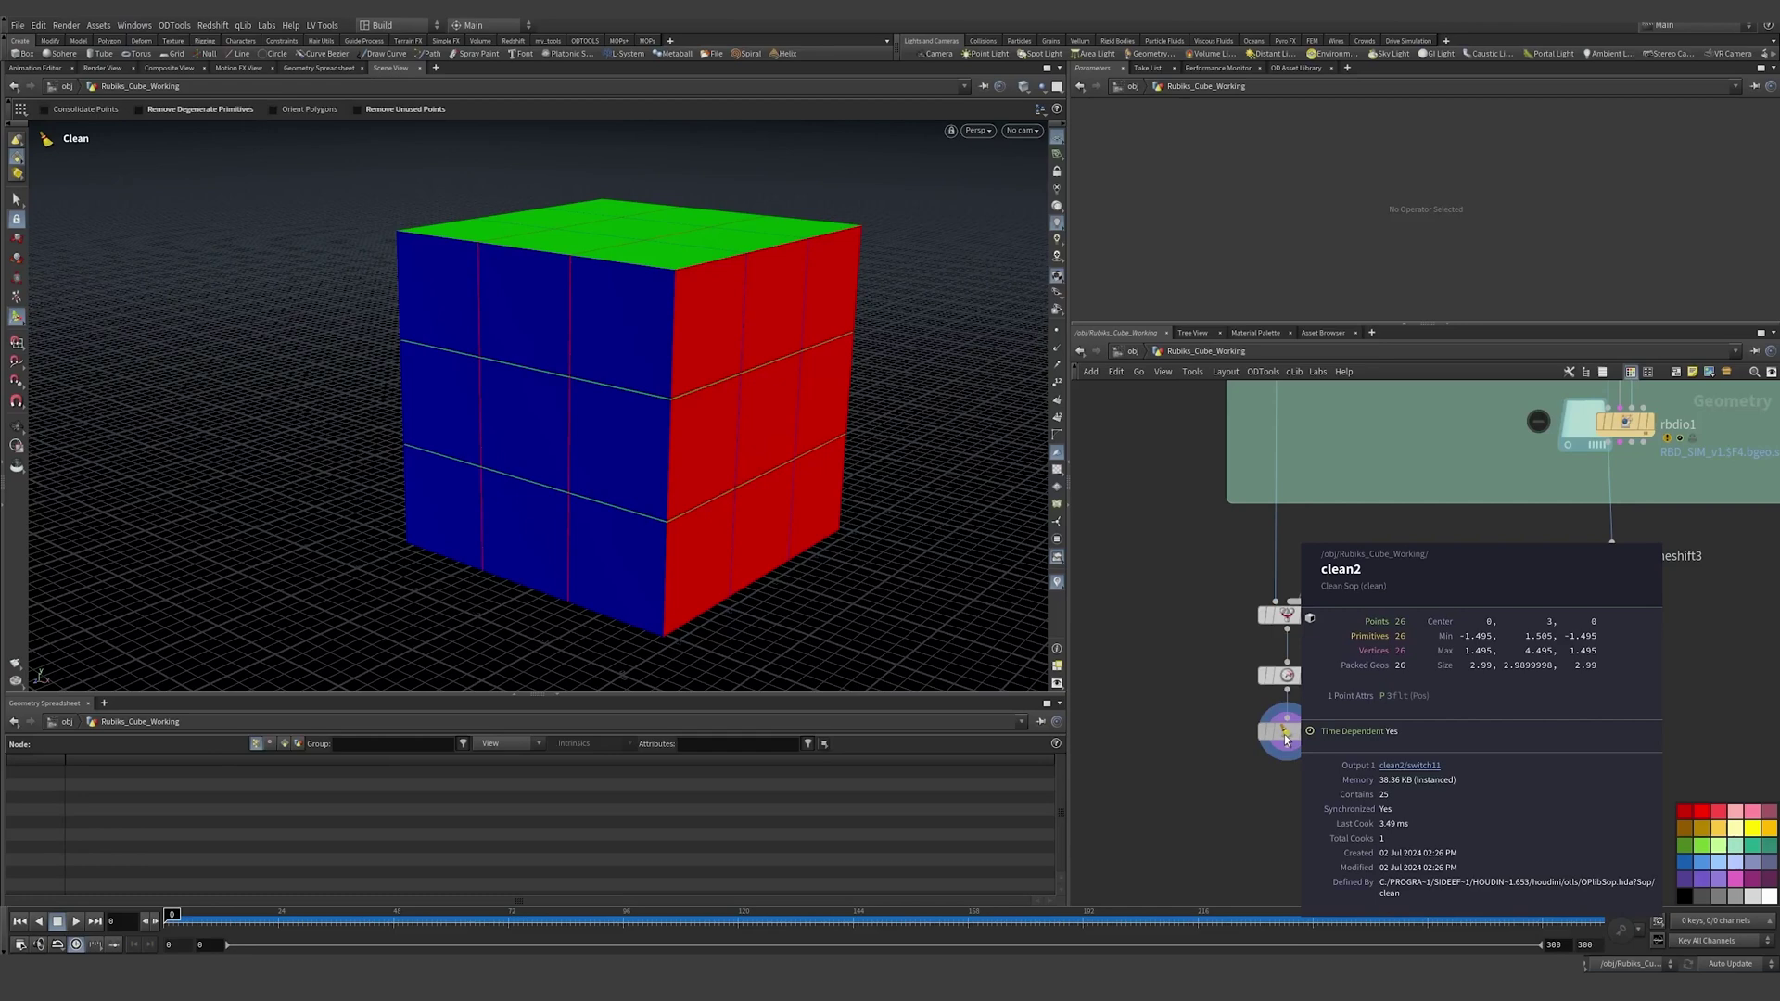
pyautogui.middleClick(1286, 675)
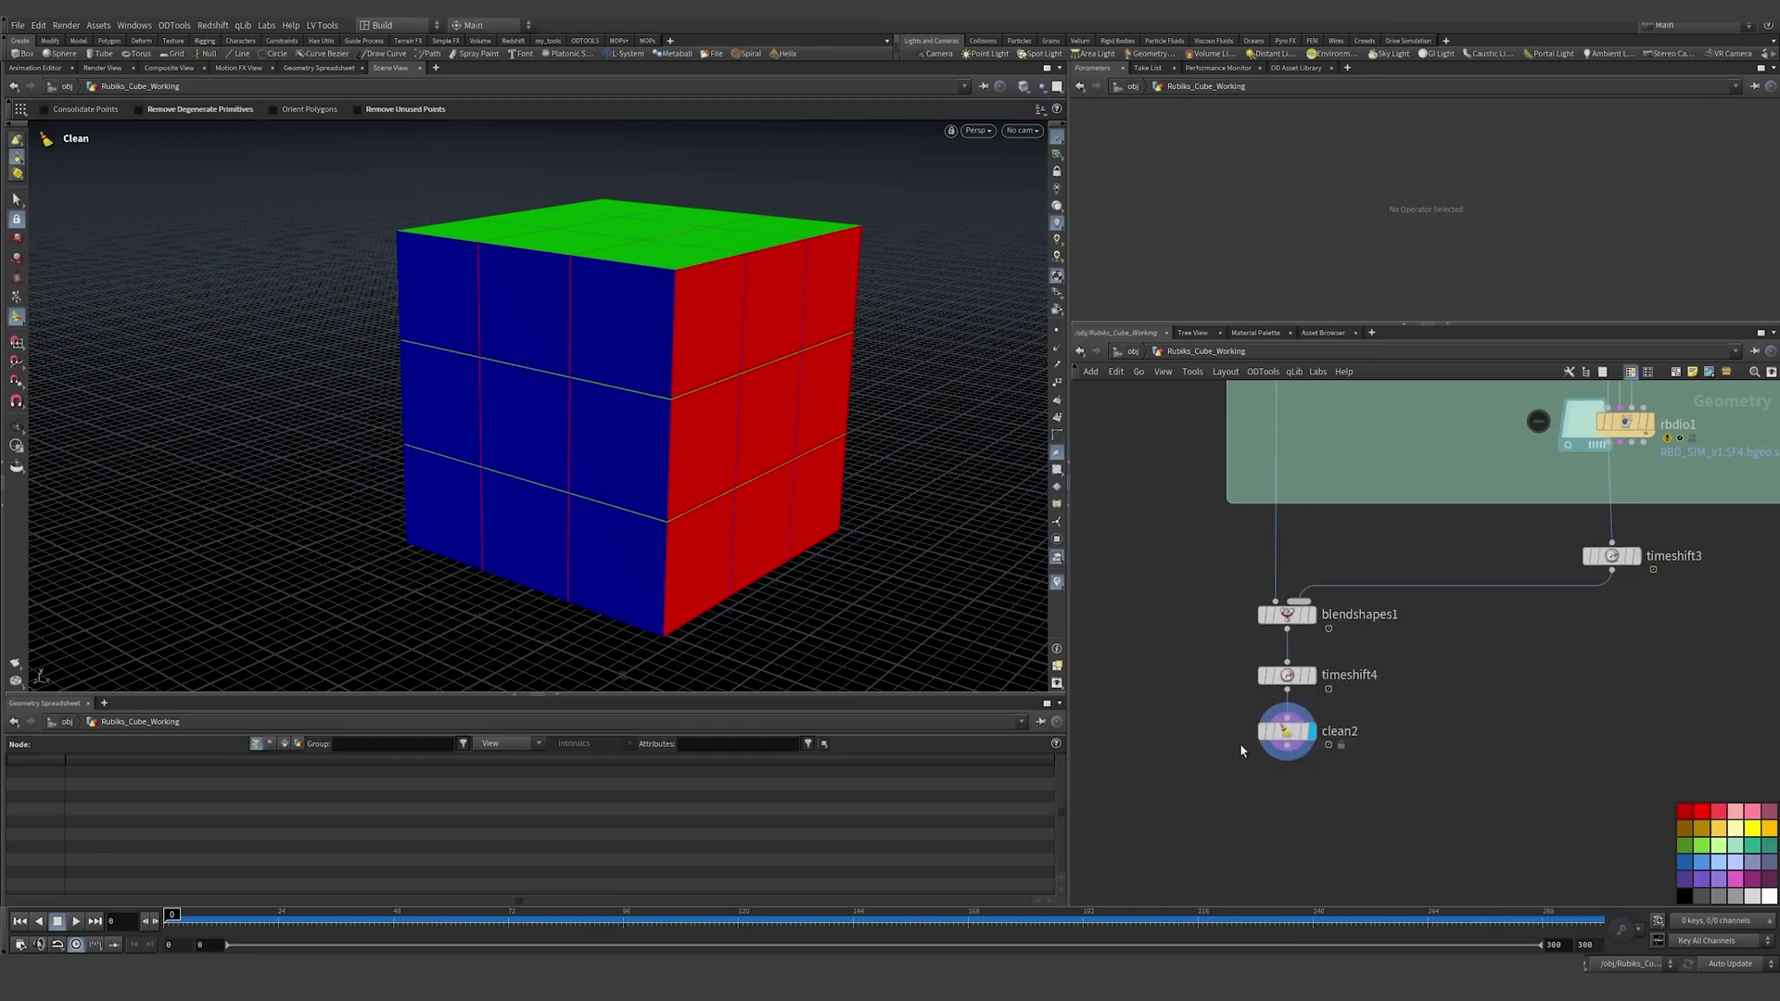
pyautogui.moveTo(1306, 810); pyautogui.dragTo(1299, 769, button='middle')
pyautogui.press('Tab')
pyautogui.write('unpack')
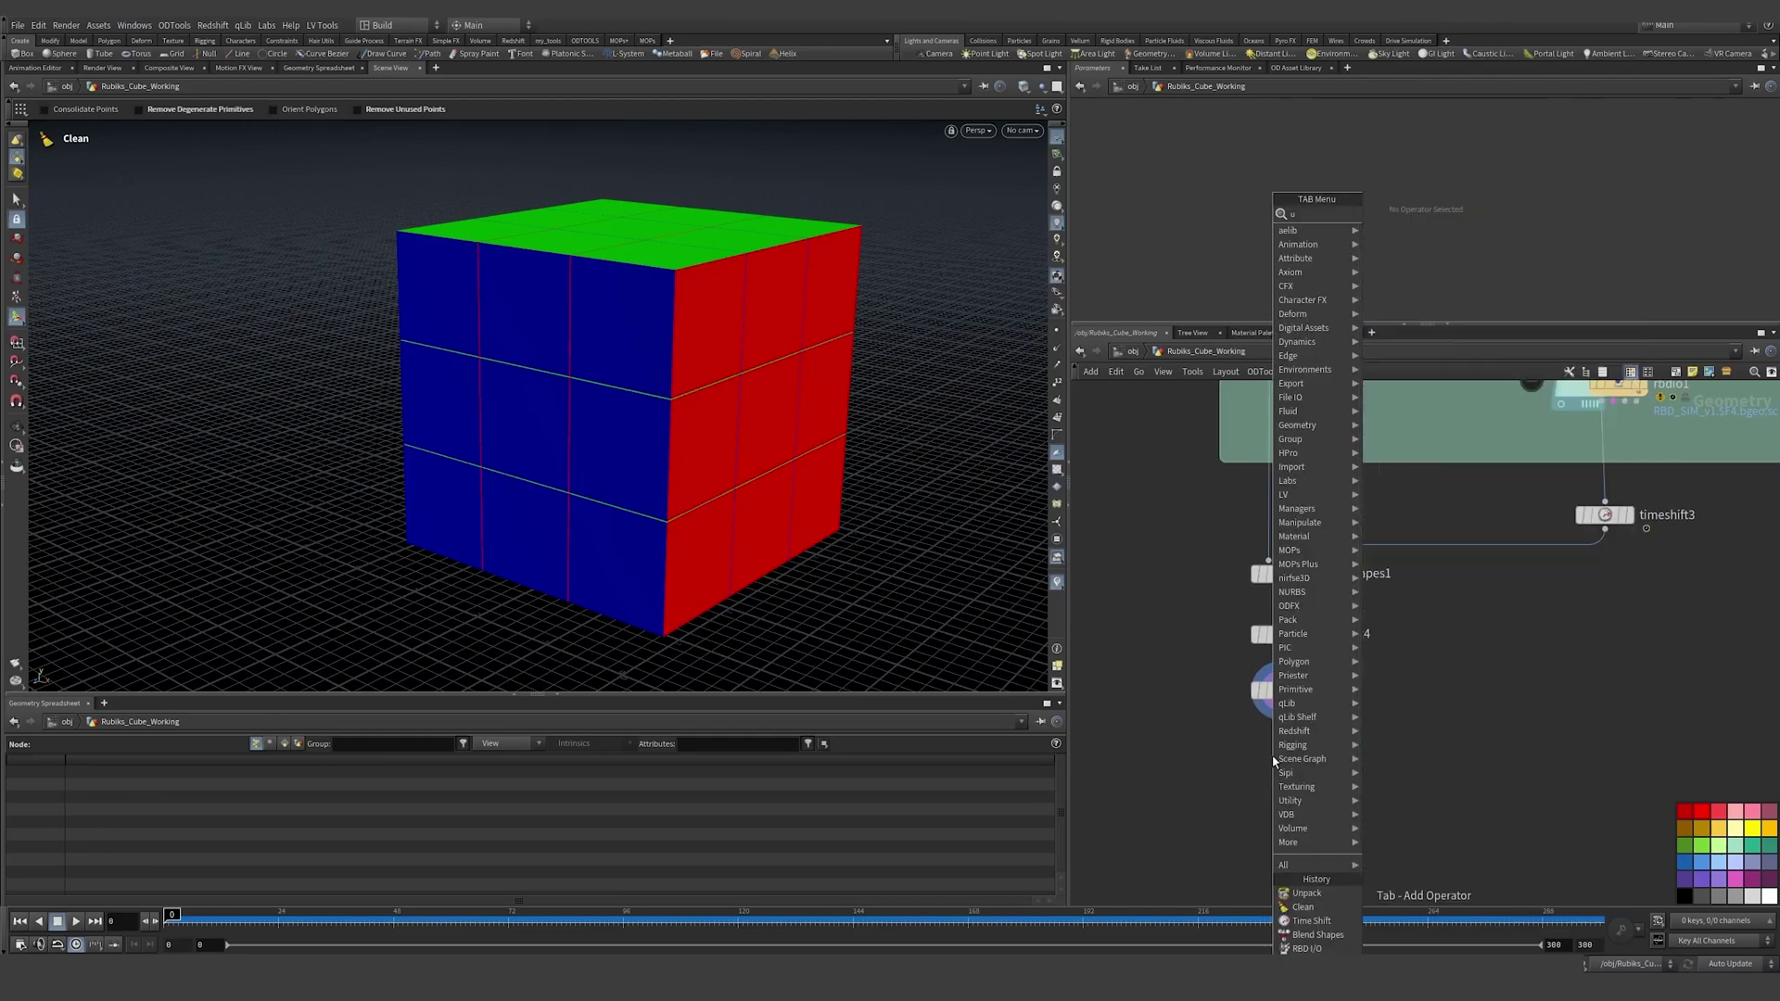
pyautogui.press('Return')
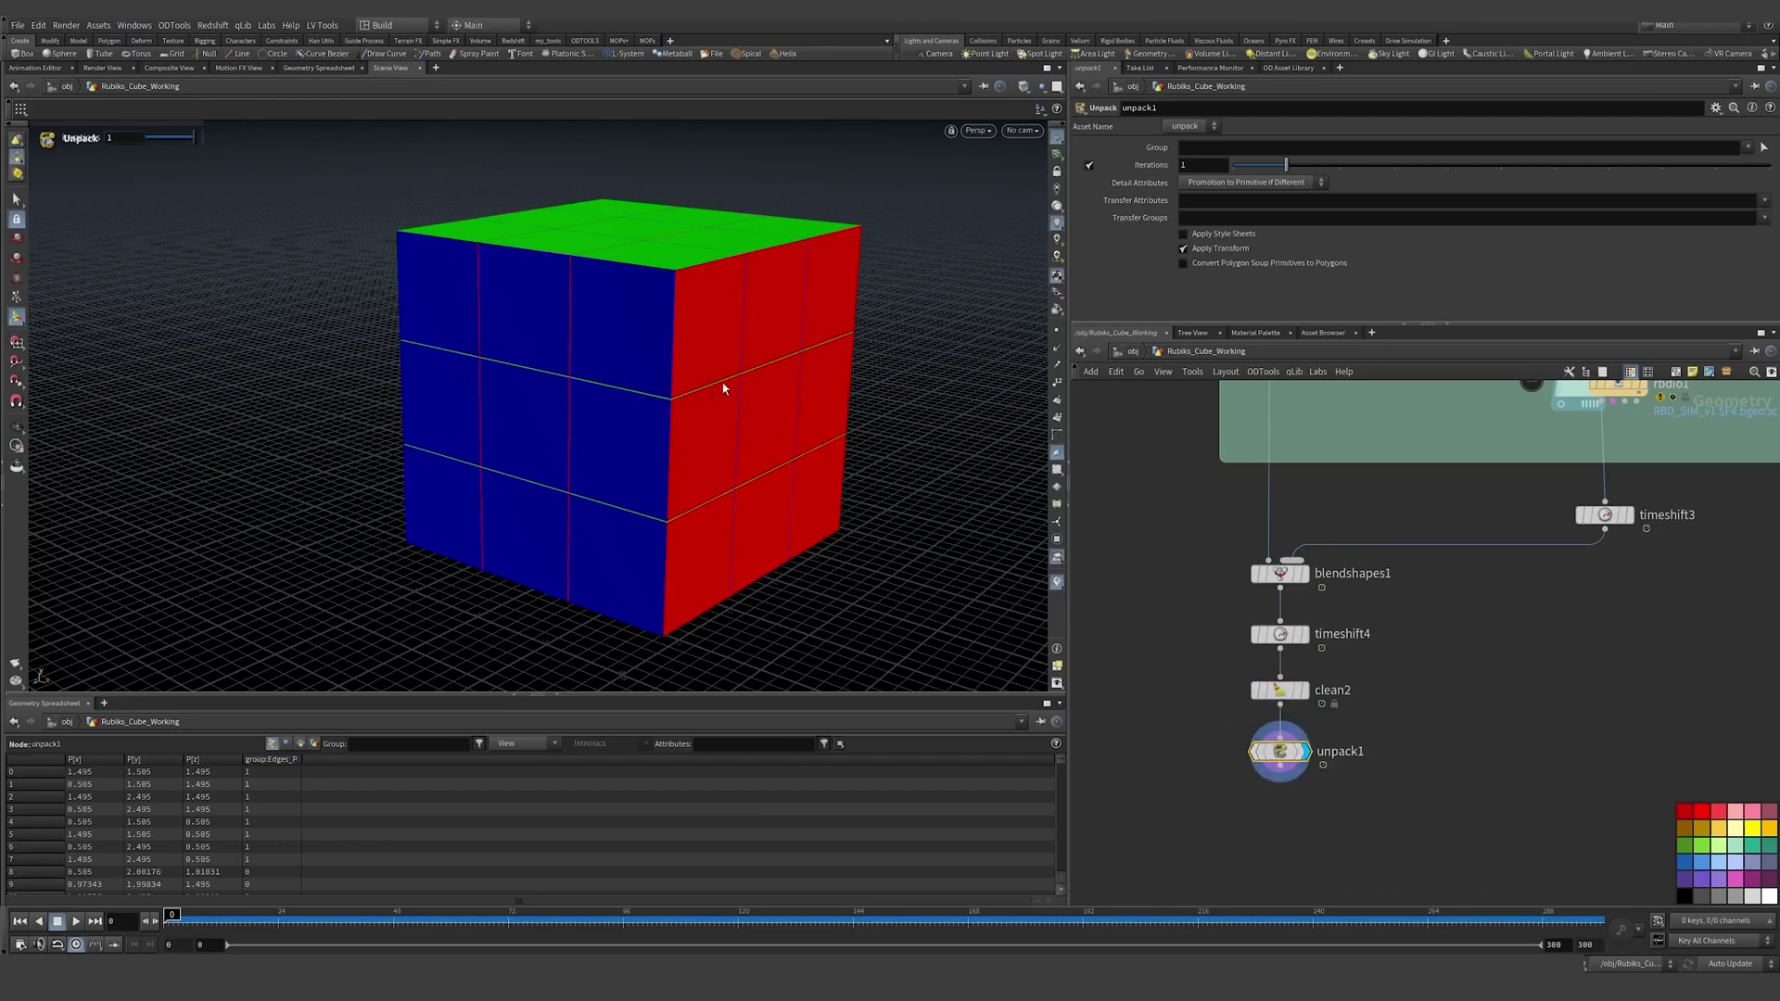
pyautogui.hotkey('shift', 'w')
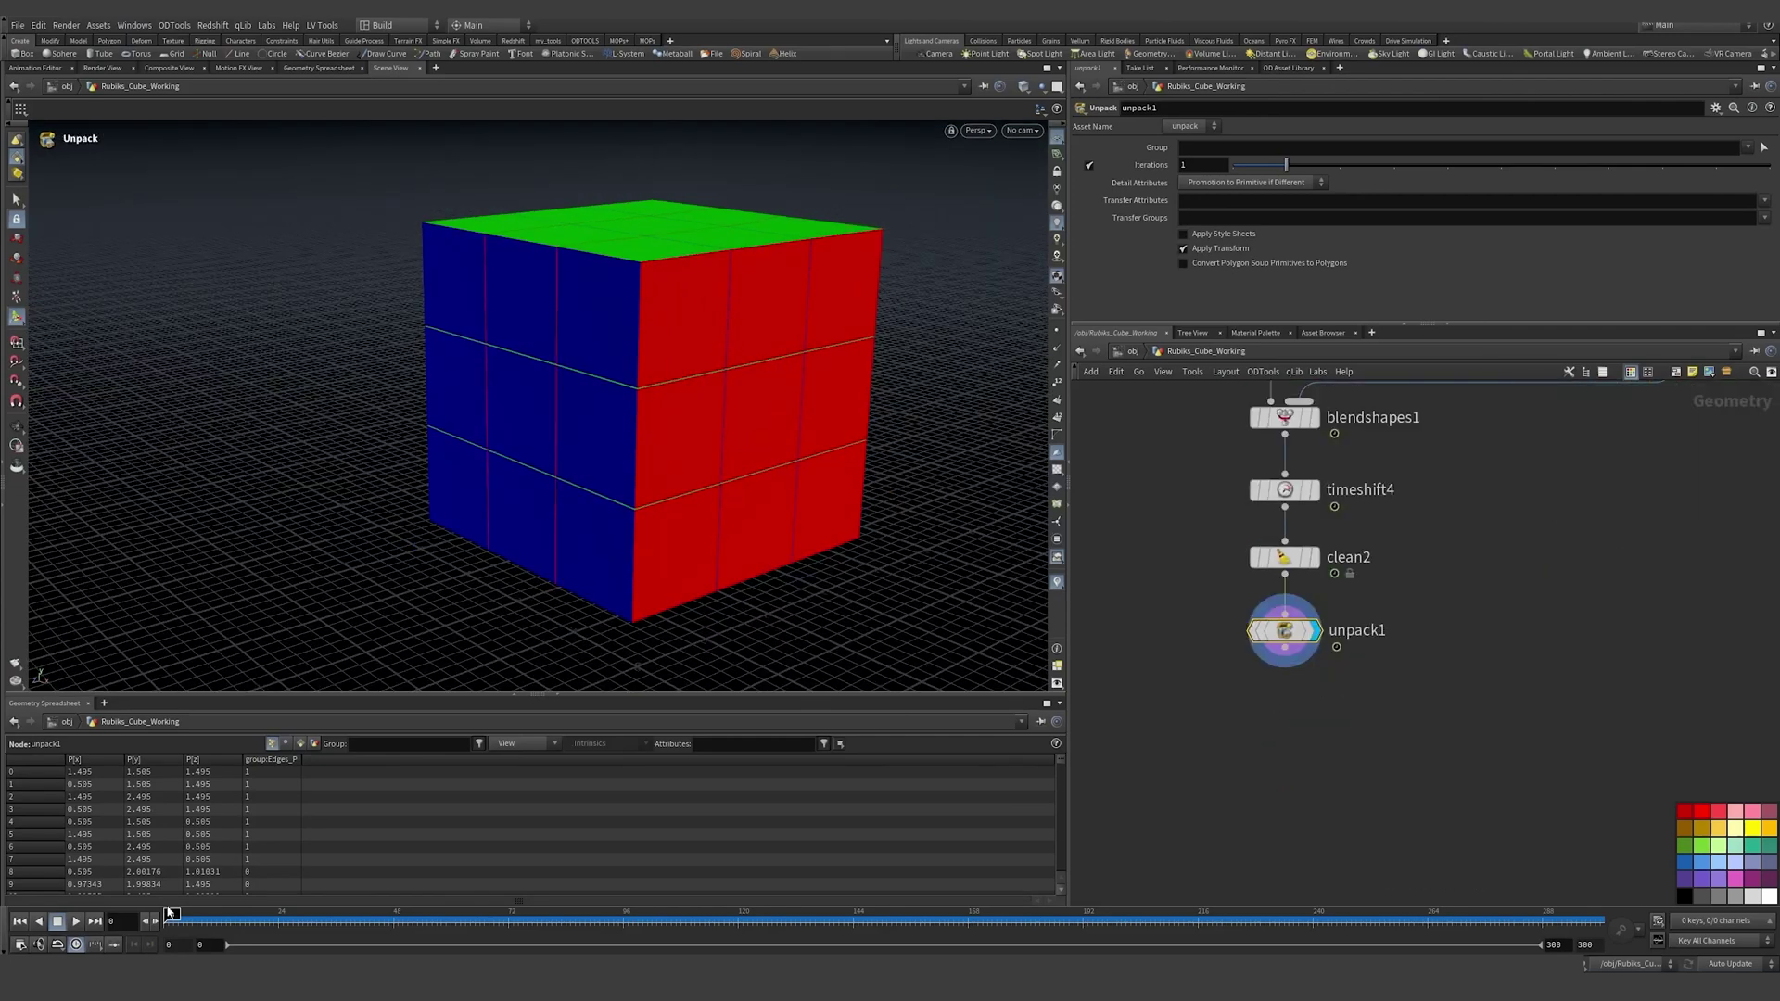
pyautogui.moveTo(168, 913)
pyautogui.mouseDown()
pyautogui.moveTo(306, 918)
pyautogui.moveTo(173, 920)
pyautogui.mouseUp()
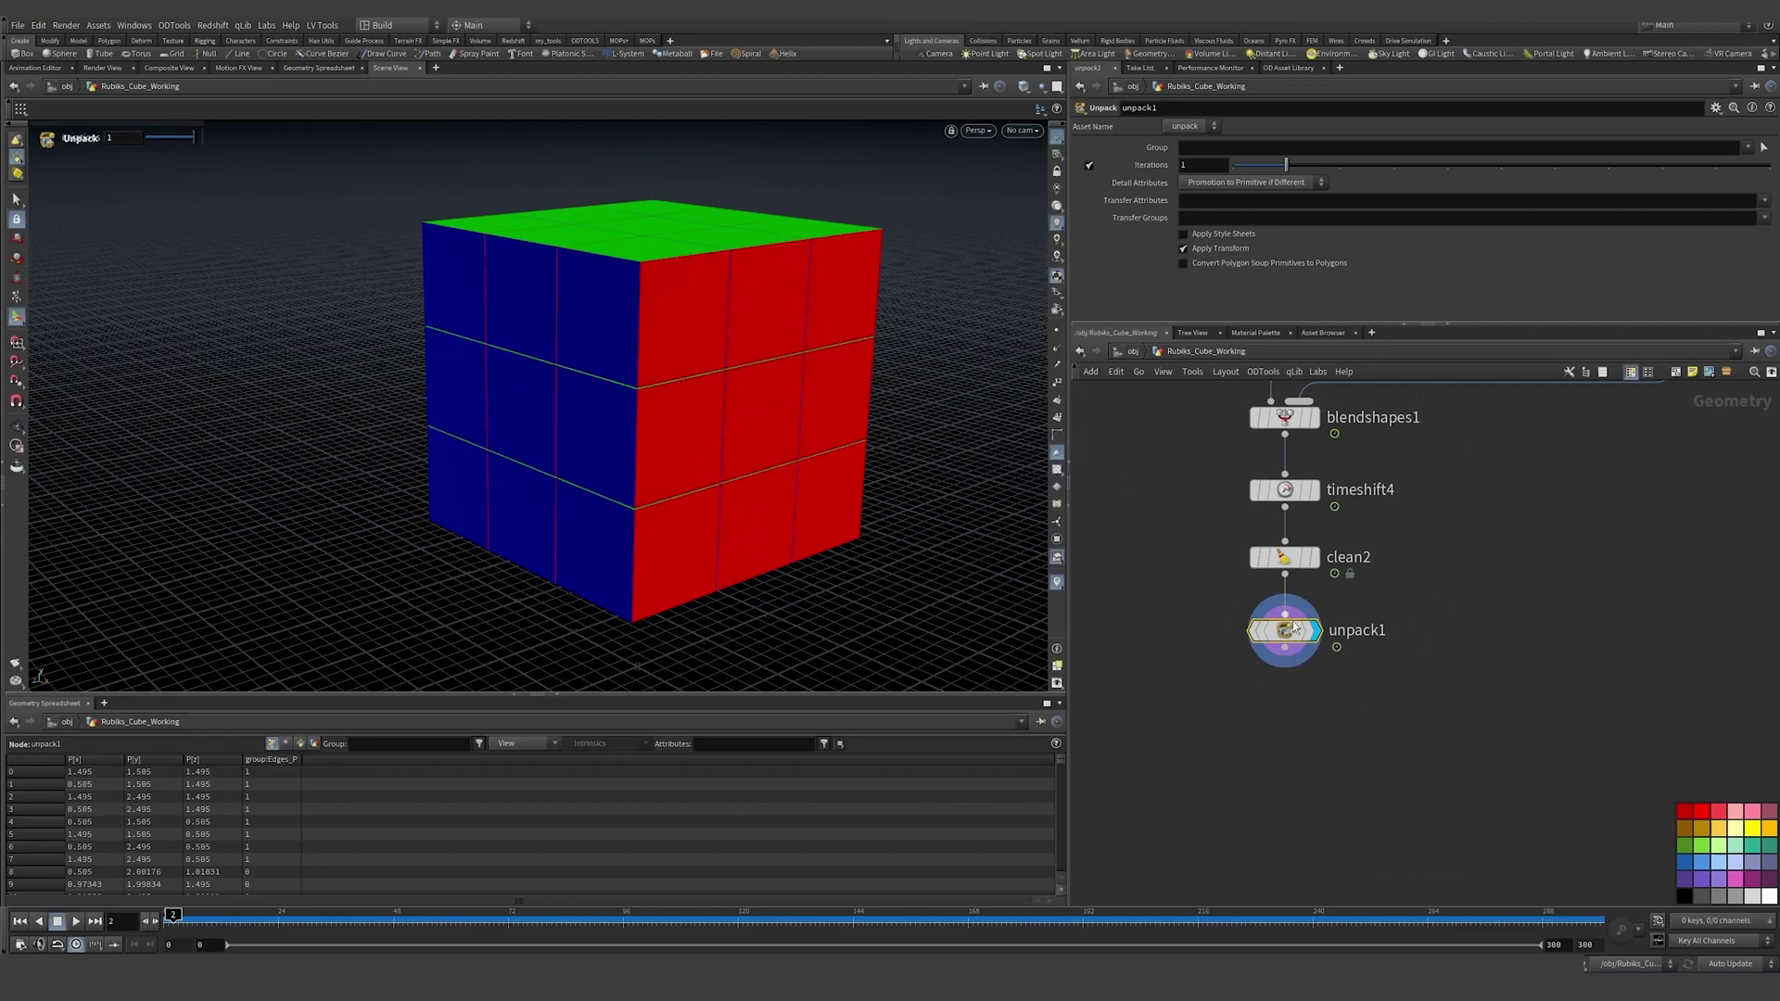
# Step: Branch a Time Shift node off unpack1, place it to the side, and freeze its Frame at 1
pyautogui.press('Tab')
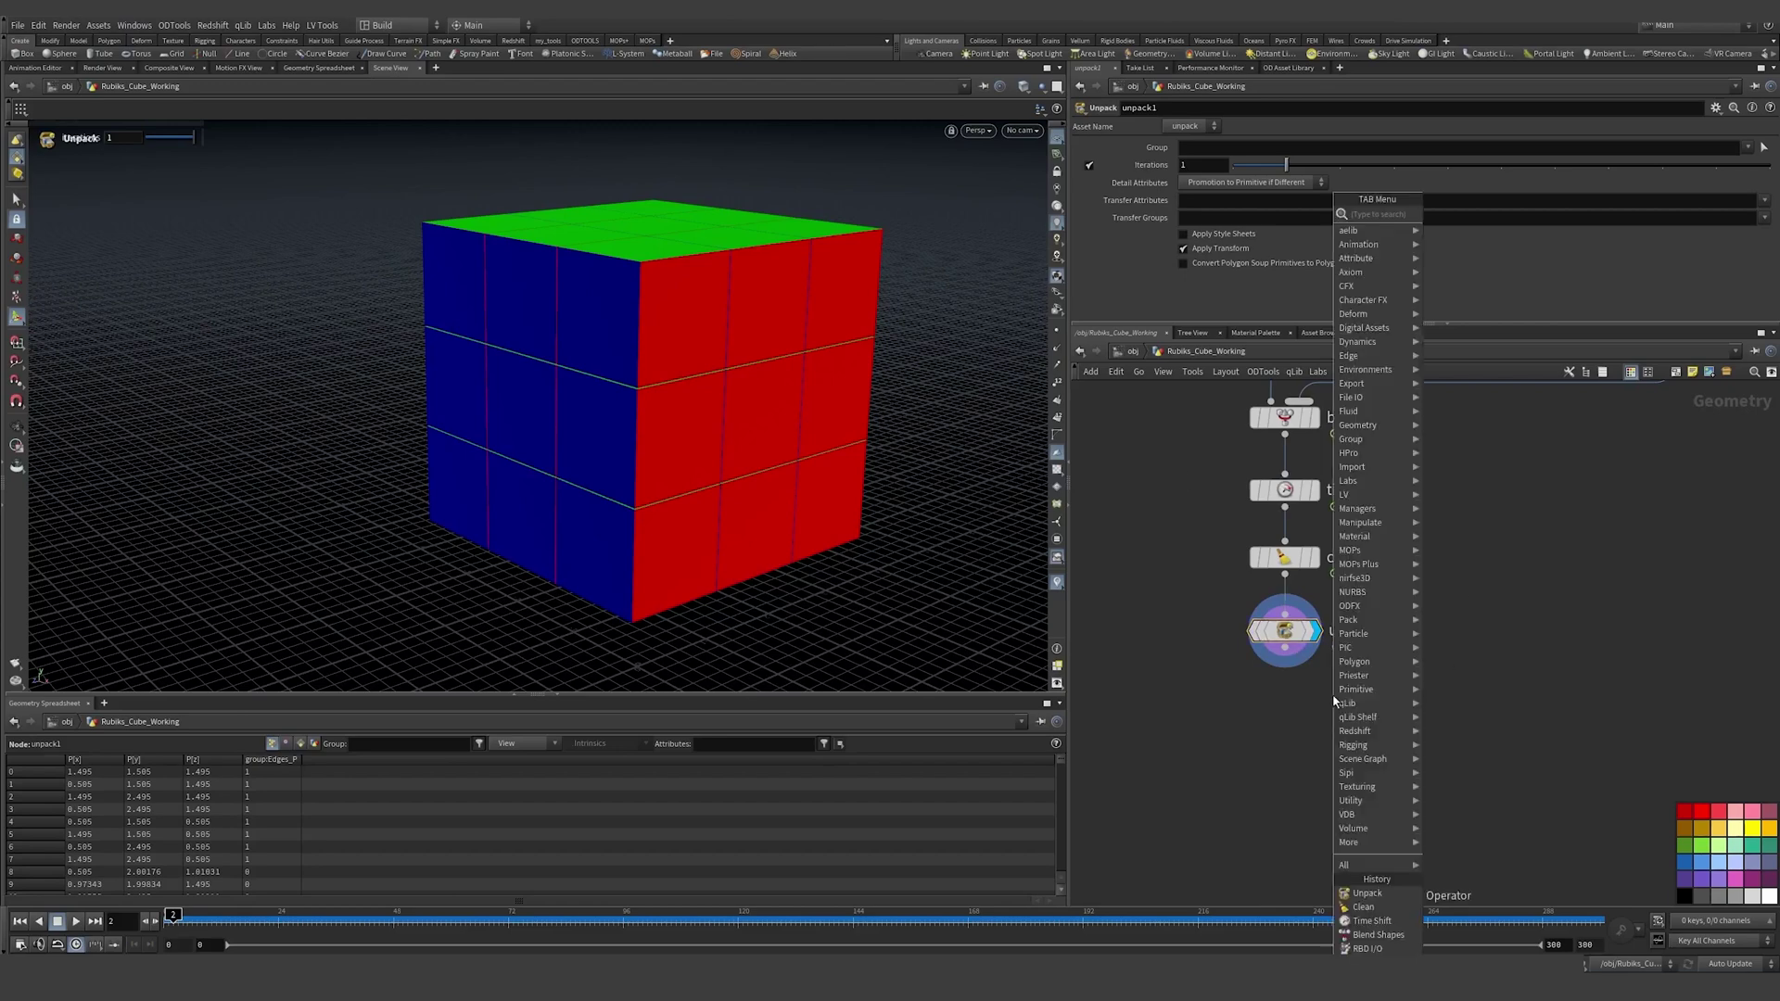
pyautogui.write('time')
pyautogui.press('Return')
pyautogui.click(1340, 704)
pyautogui.moveTo(1343, 705); pyautogui.dragTo(1373, 705)
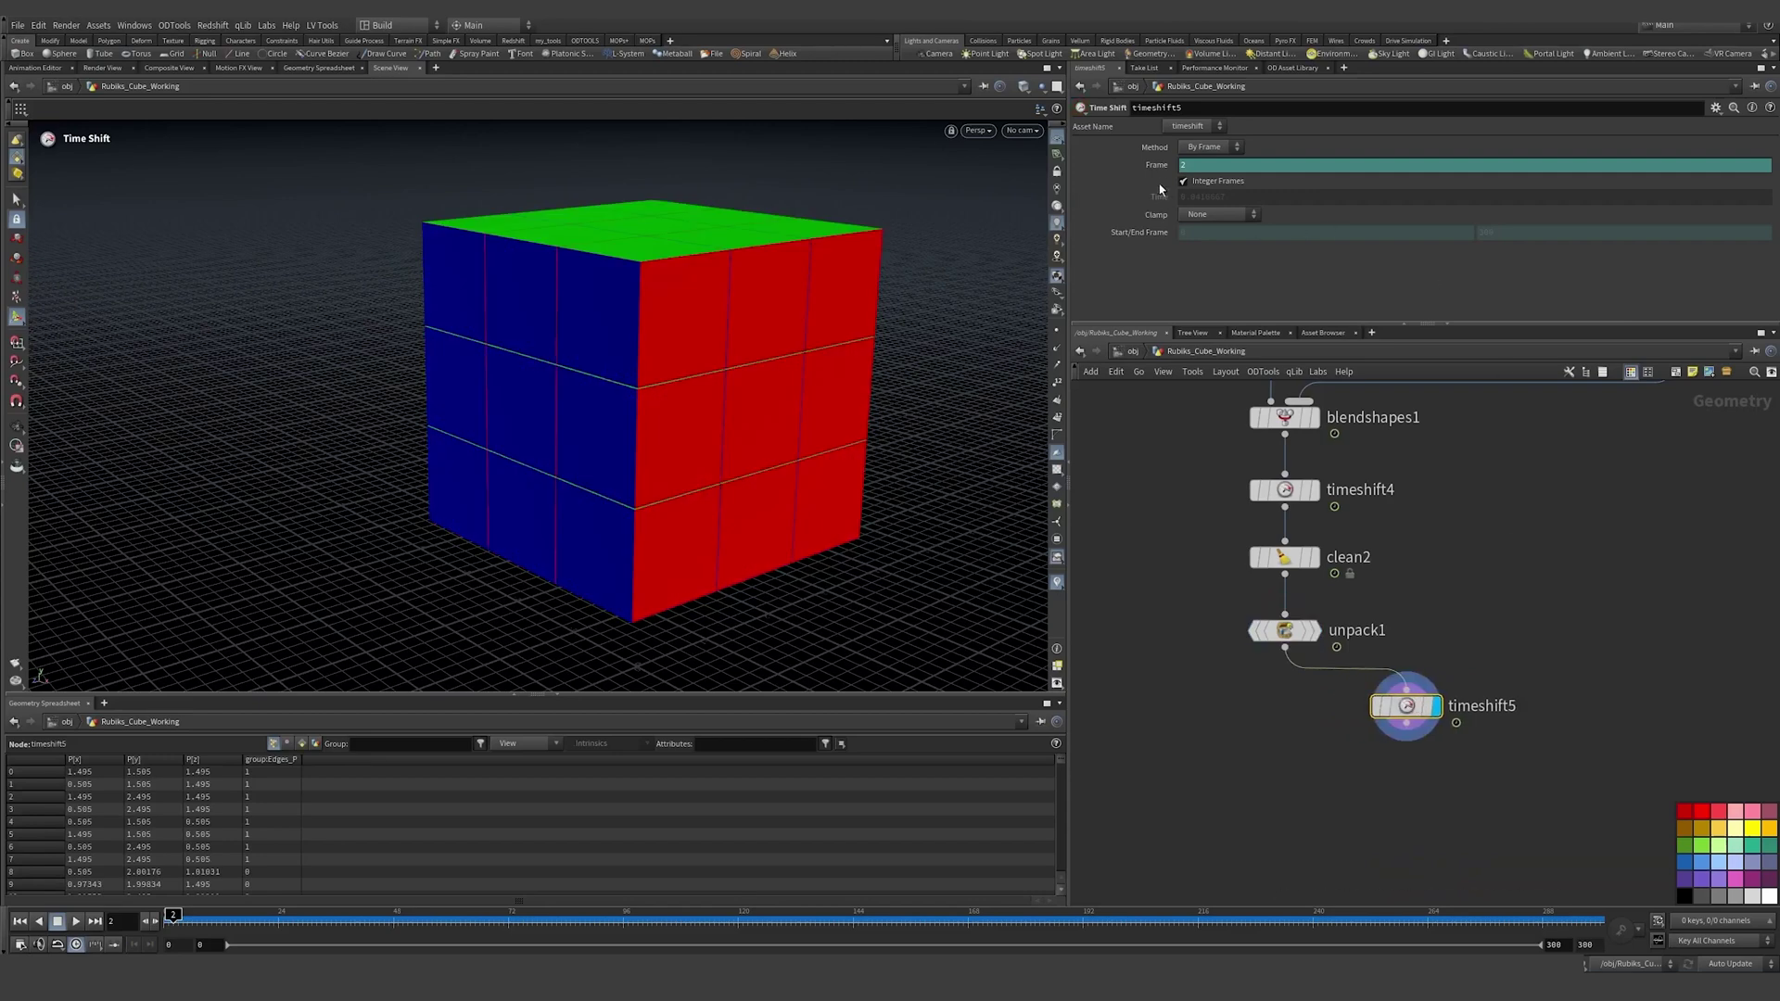
pyautogui.keyDown('ctrl'); pyautogui.keyDown('shift'); pyautogui.click(1193, 166); pyautogui.keyUp('shift'); pyautogui.keyUp('ctrl')
pyautogui.doubleClick(1194, 166)
pyautogui.write('1')
pyautogui.press('Return')
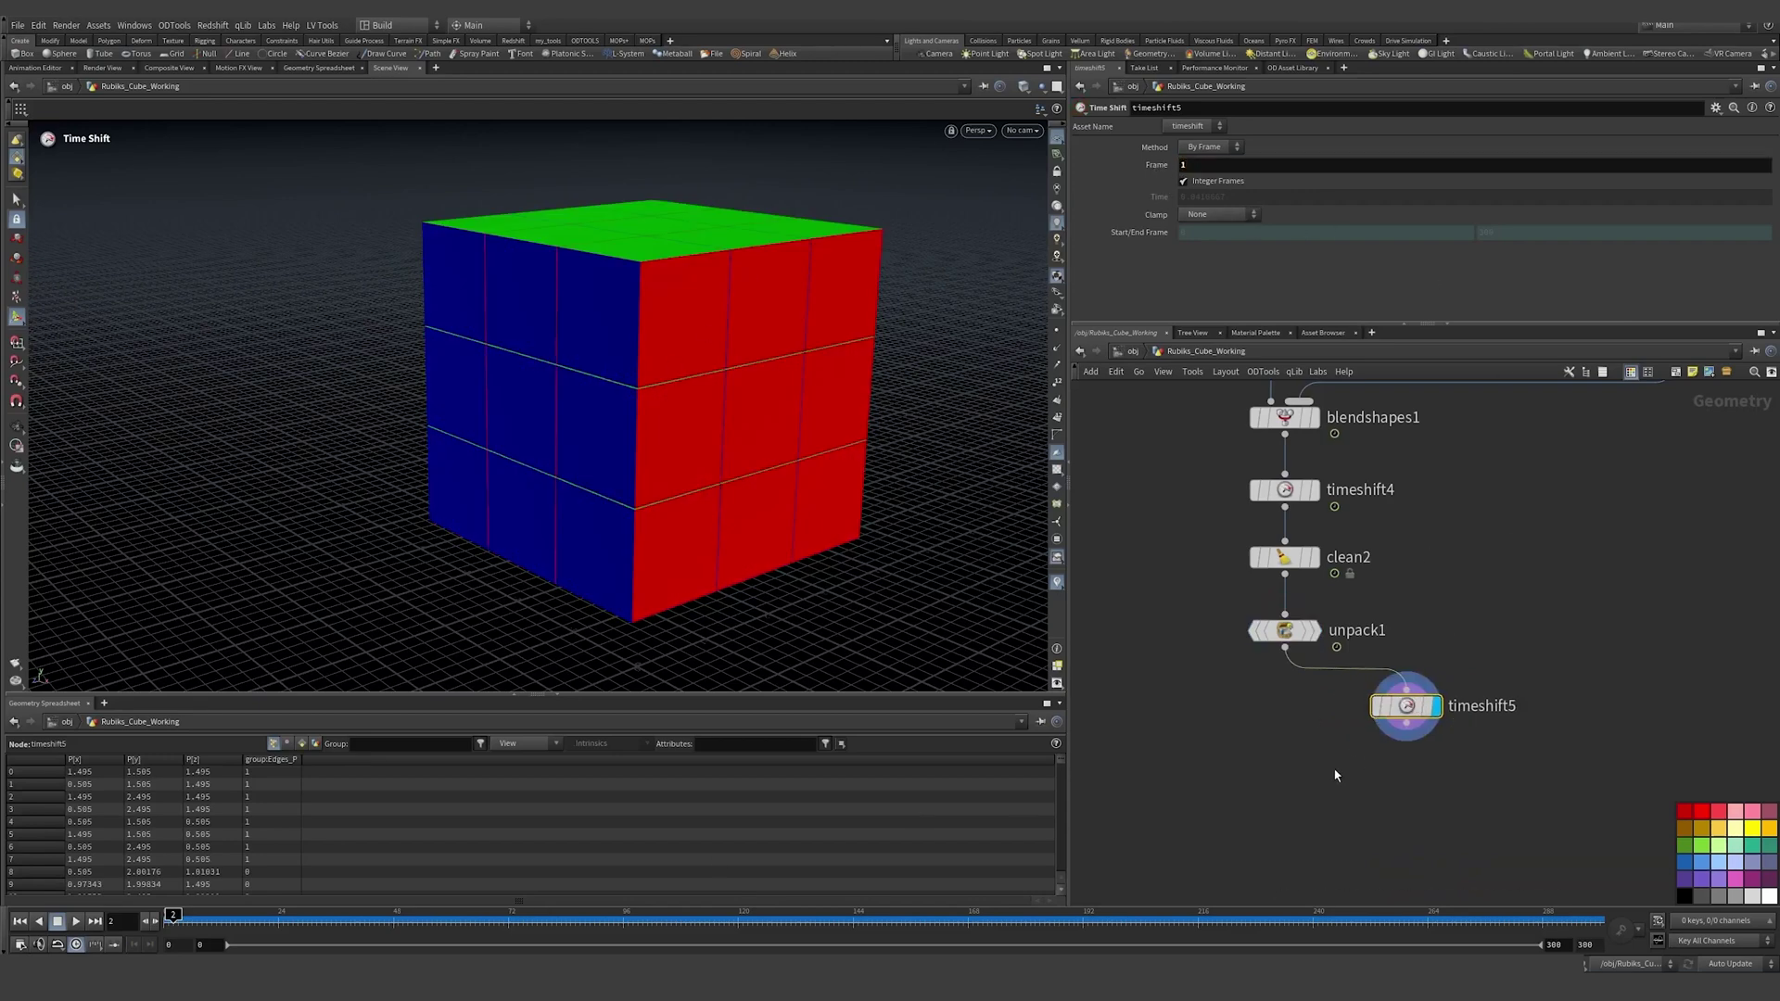
# Step: Add a Bound node below timeshift5, wired to its output
pyautogui.press('Tab')
pyautogui.write('boun')
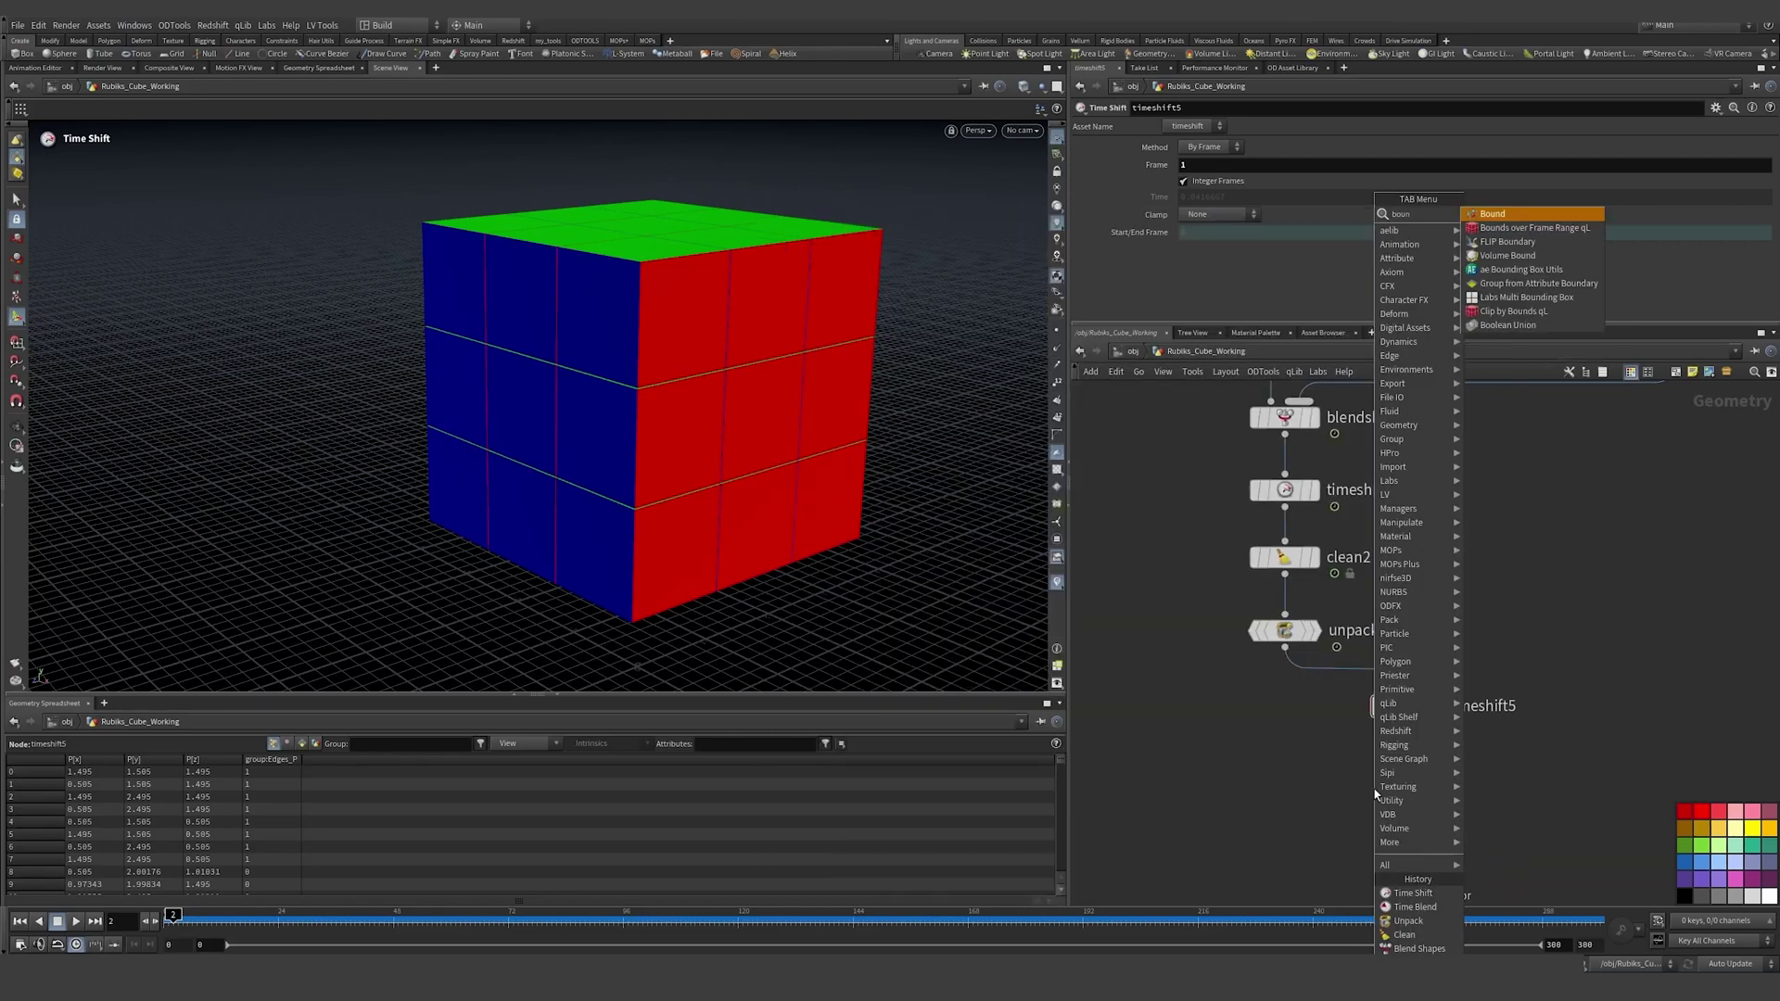
pyautogui.press('Return')
pyautogui.click(1435, 784)
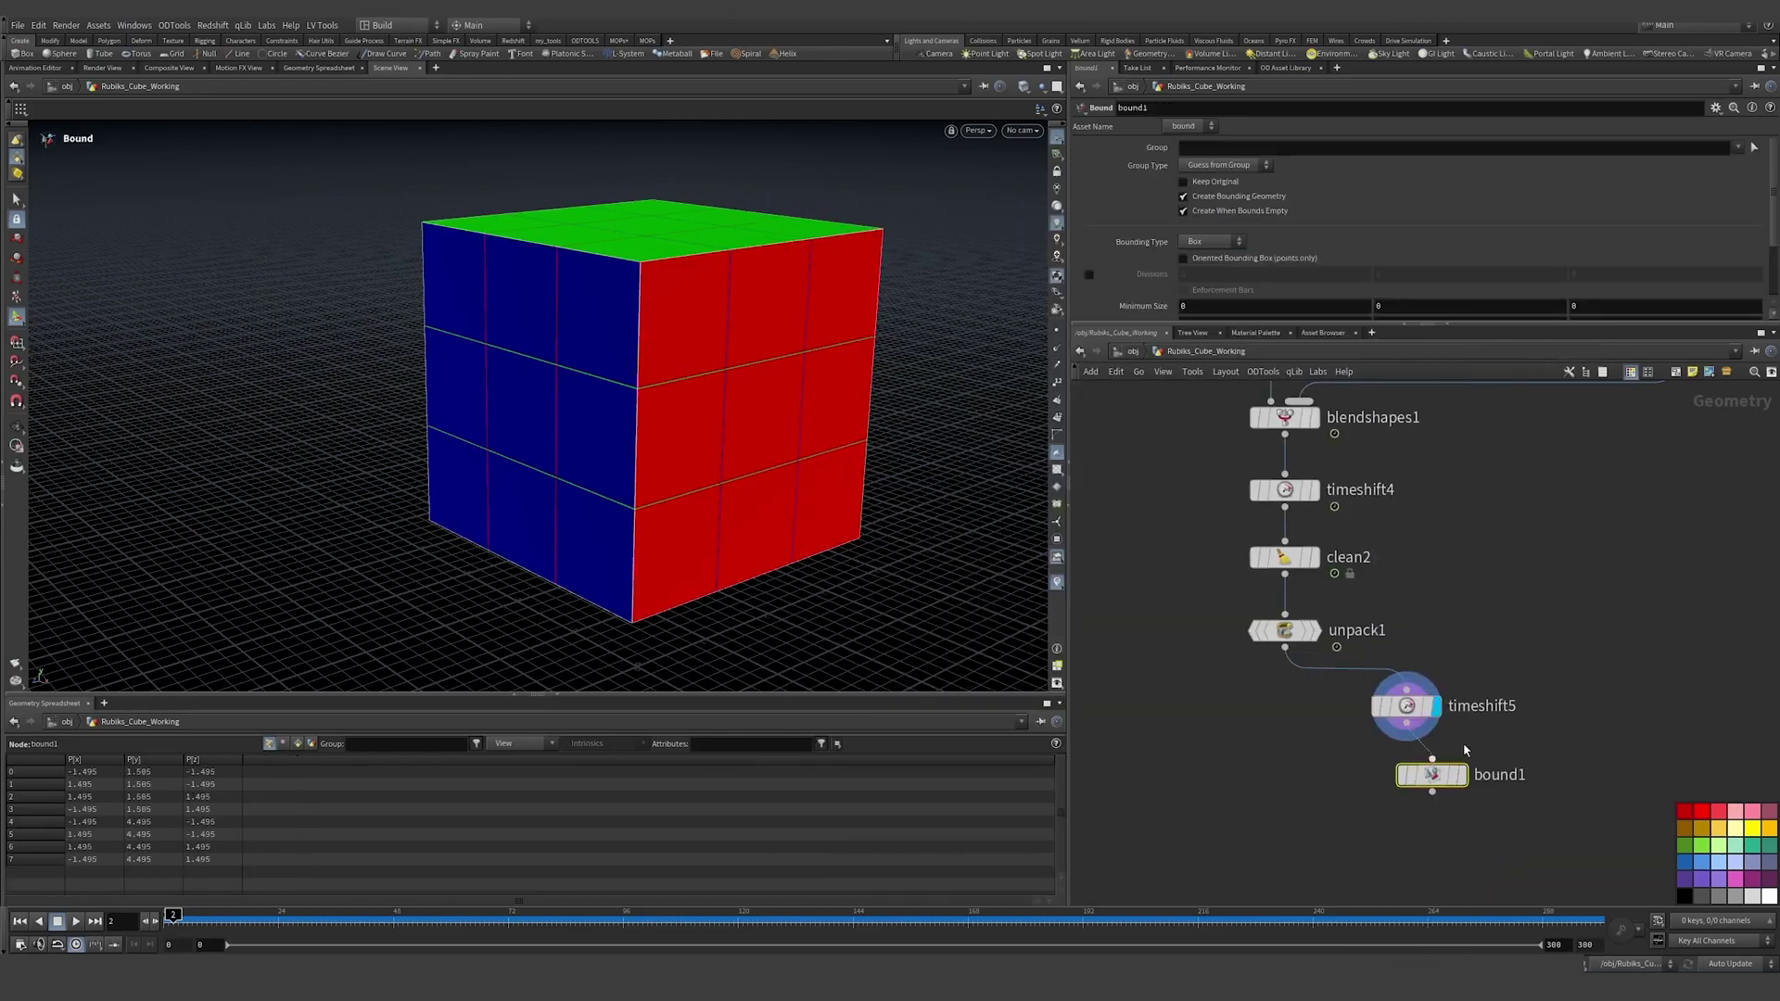
# Step: Examine the cube's outer faces and the gaps between its pieces at timeshift5
pyautogui.scroll(3, 714, 294)
pyautogui.click(1434, 707)
pyautogui.scroll(2, 775, 281)
pyautogui.moveTo(775, 281); pyautogui.dragTo(676, 266)
pyautogui.press('Return')
pyautogui.scroll(1, 634, 266)
pyautogui.keyDown('alt'); pyautogui.moveTo(732, 230); pyautogui.dragTo(679, 370, button='right'); pyautogui.keyUp('alt')
pyautogui.moveTo(680, 370)
pyautogui.keyDown('alt'); pyautogui.mouseDown()
pyautogui.moveTo(683, 330)
pyautogui.moveTo(651, 382)
pyautogui.moveTo(666, 373)
pyautogui.mouseUp(); pyautogui.keyUp('alt')
pyautogui.press('Return')
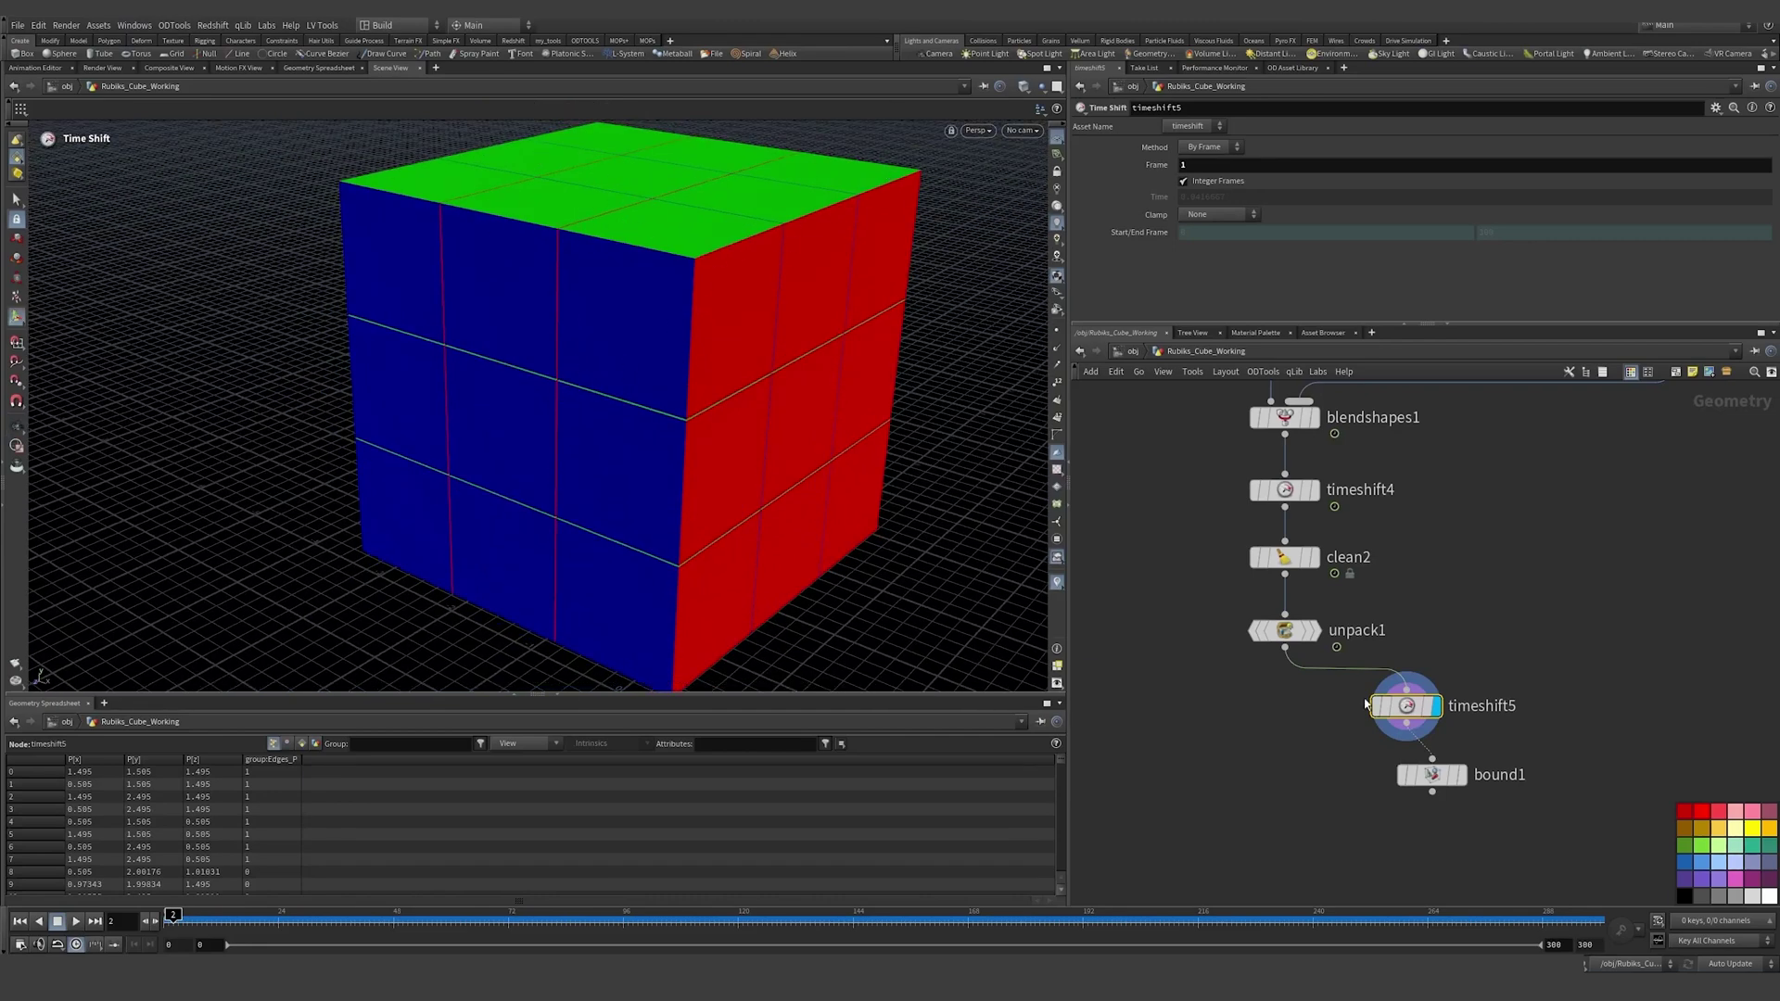
# Step: Position bound1 just below timeshift5 and display it
pyautogui.moveTo(1409, 786)
pyautogui.moveTo(1503, 740); pyautogui.dragTo(1428, 797)
pyautogui.press('r')
pyautogui.moveTo(1509, 838); pyautogui.dragTo(1472, 758, button='middle')
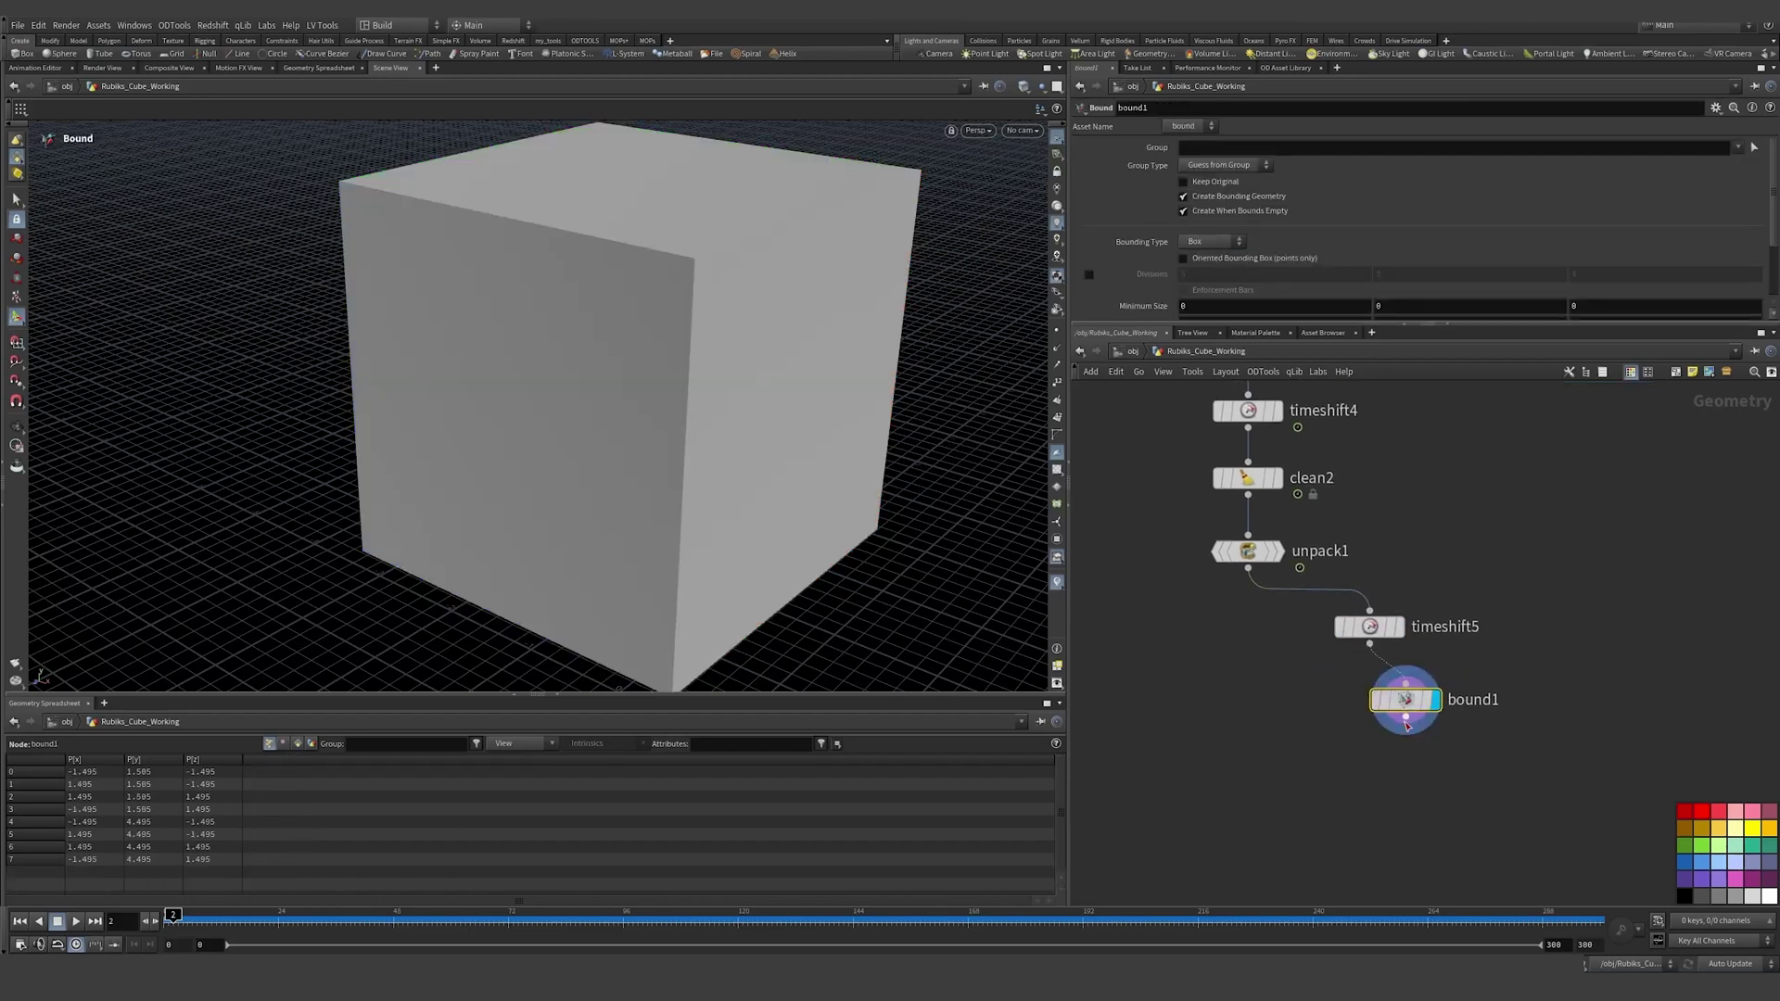
# Step: Add a Labs Thicken node directly below bound1, wired to its output and displayed
pyautogui.press('Tab')
pyautogui.write('thick')
pyautogui.press('Down')
pyautogui.press('Return')
pyautogui.click(1400, 768)
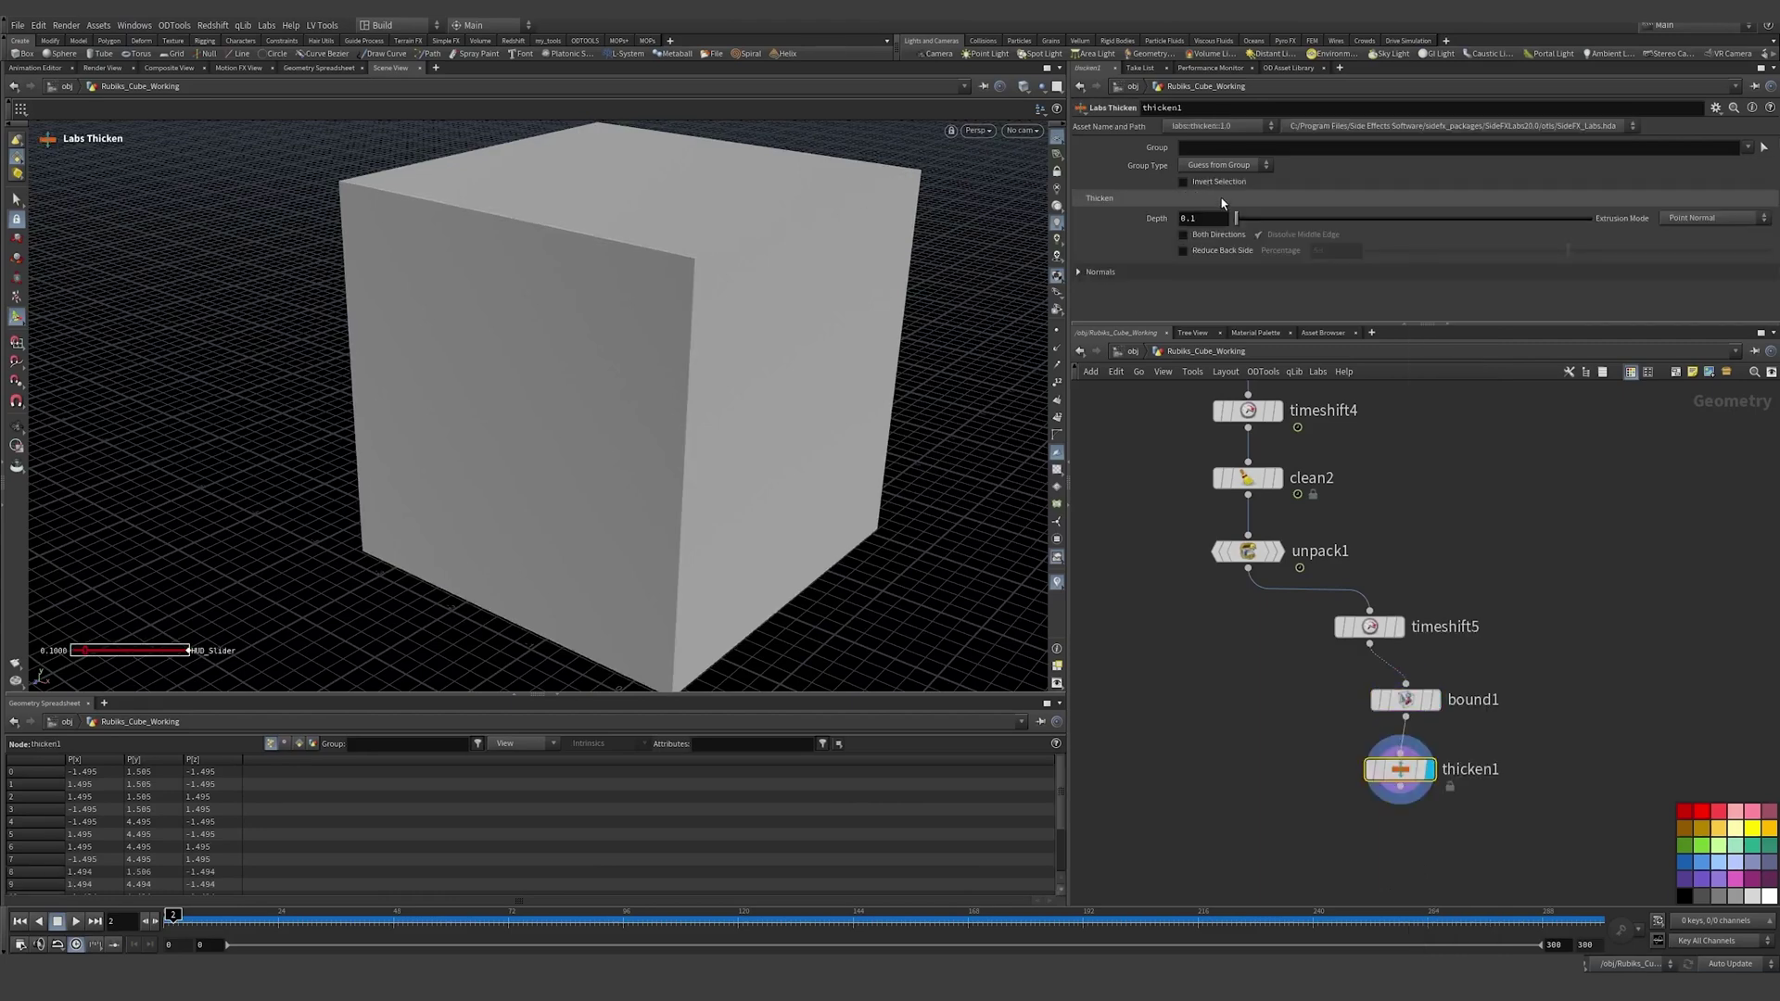
# Step: Add and display a Group node with timeshift5 in its first input and thicken1 in its second
pyautogui.press('Tab')
pyautogui.write('gro')
pyautogui.press('Return')
pyautogui.click(1331, 836)
pyautogui.moveTo(1311, 814); pyautogui.dragTo(1399, 787)
pyautogui.click(1355, 830)
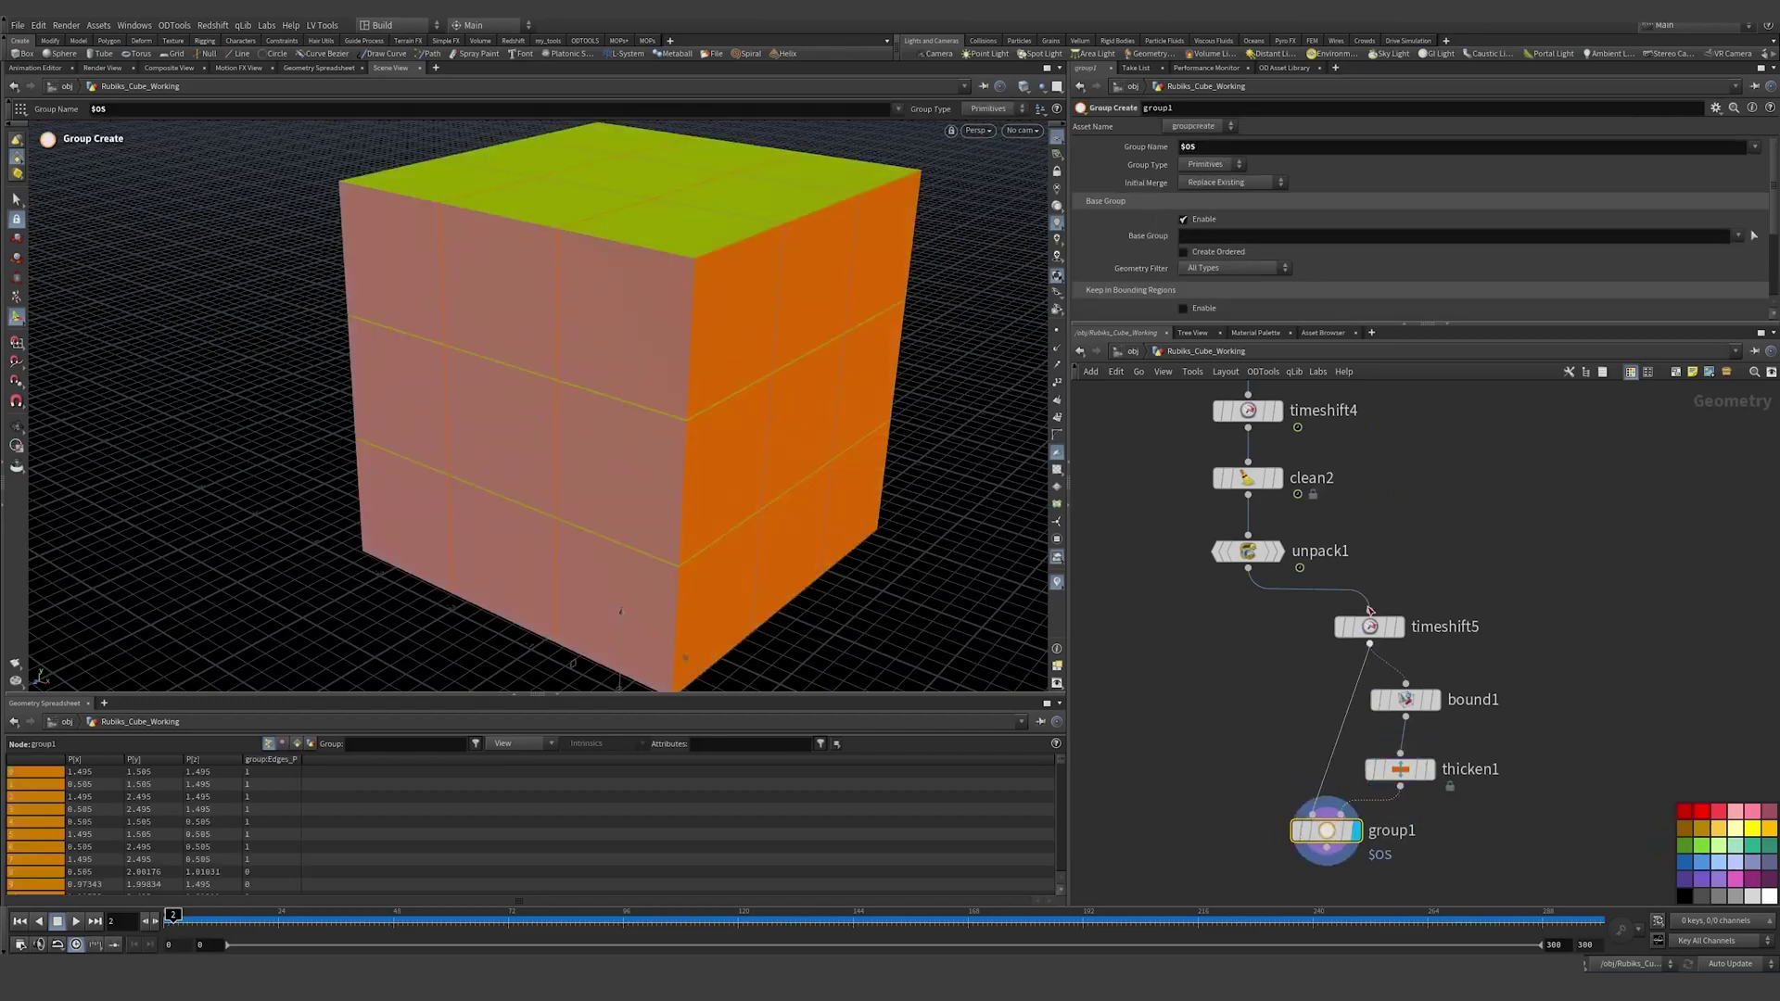
# Step: Rename the Group node as Outer and set its Group Type to Points
pyautogui.doubleClick(1391, 829)
pyautogui.write('Outer')
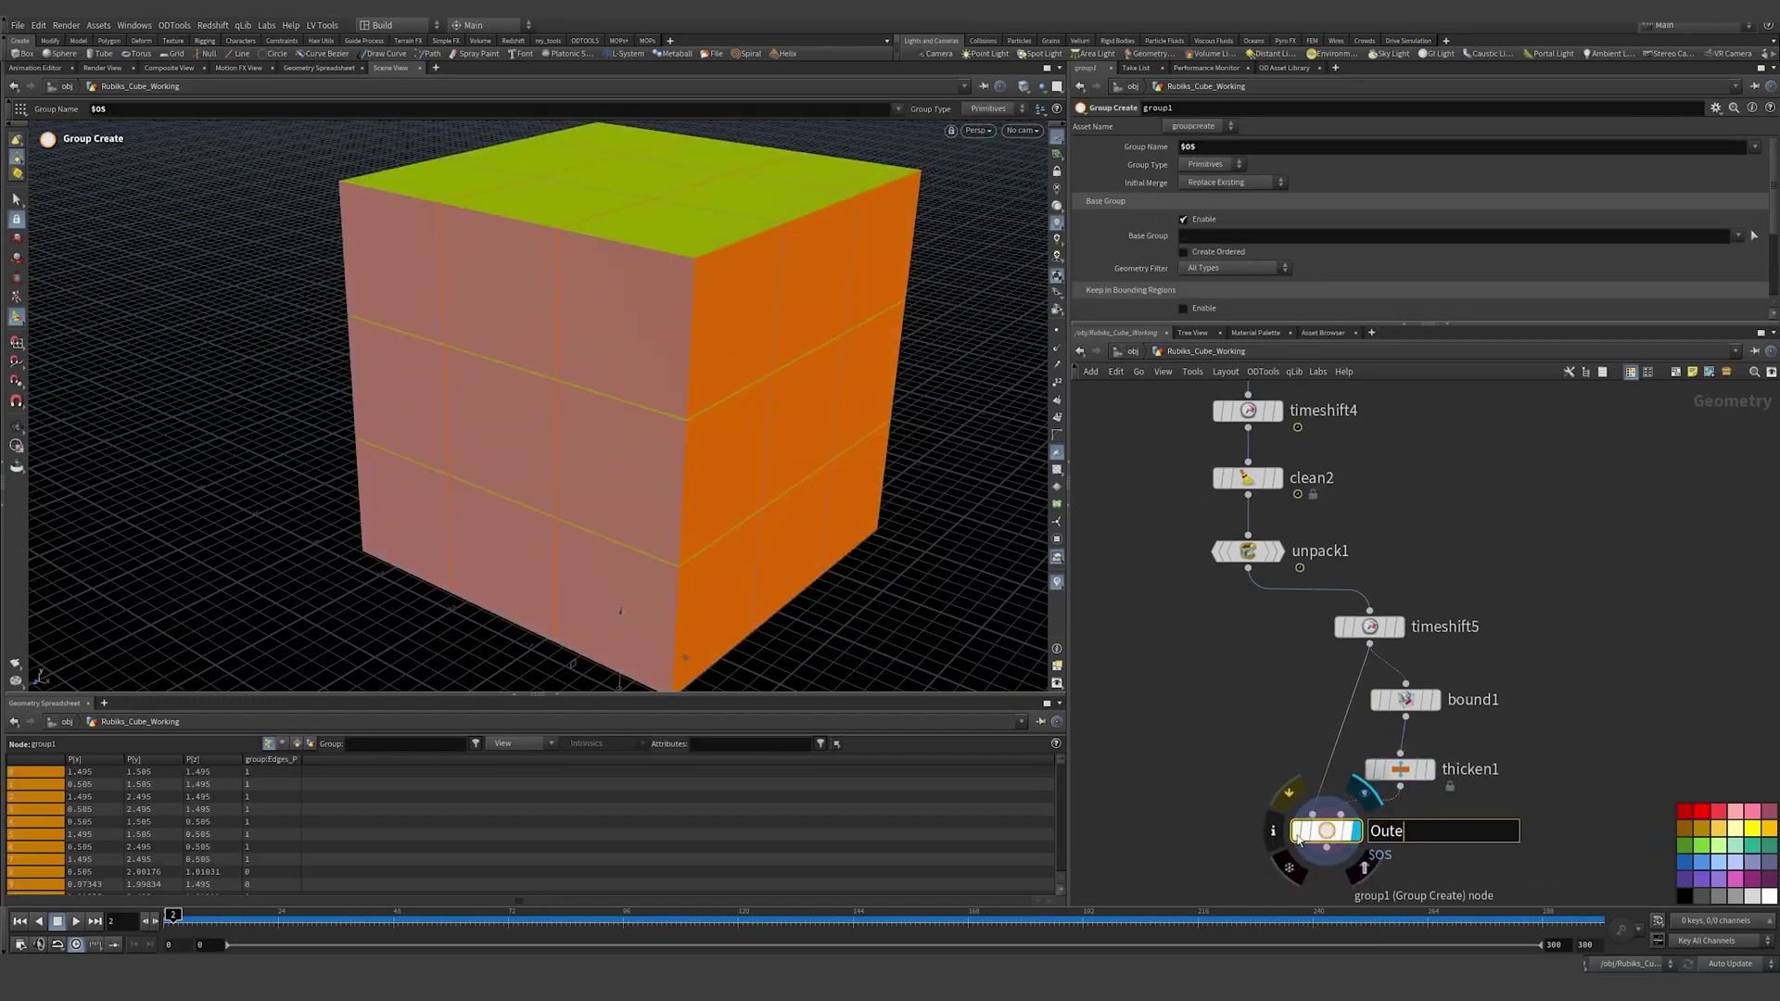
pyautogui.press('Return')
pyautogui.click(1211, 164)
pyautogui.click(1205, 182)
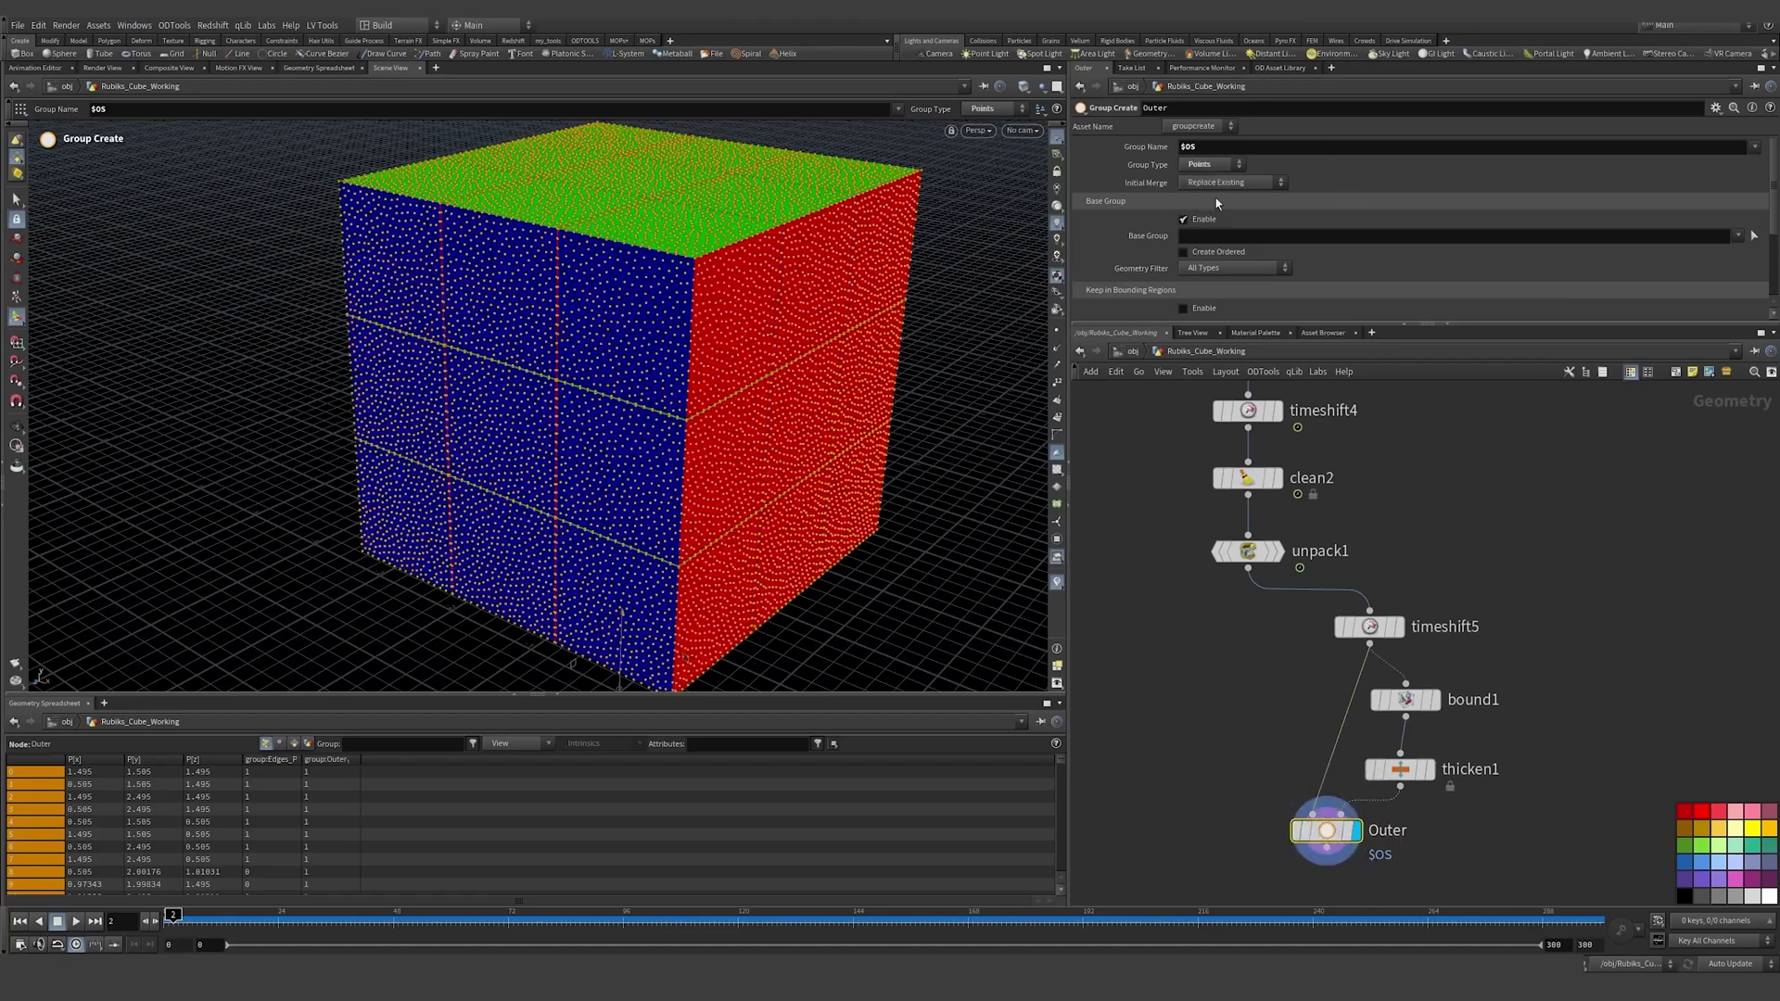
# Step: Disable Outer's Base Group and enable Keep in Bounding Regions with Bounding Object (points or vertices only) as the Bounding Type
pyautogui.scroll(-2, 1208, 306)
pyautogui.click(1194, 148)
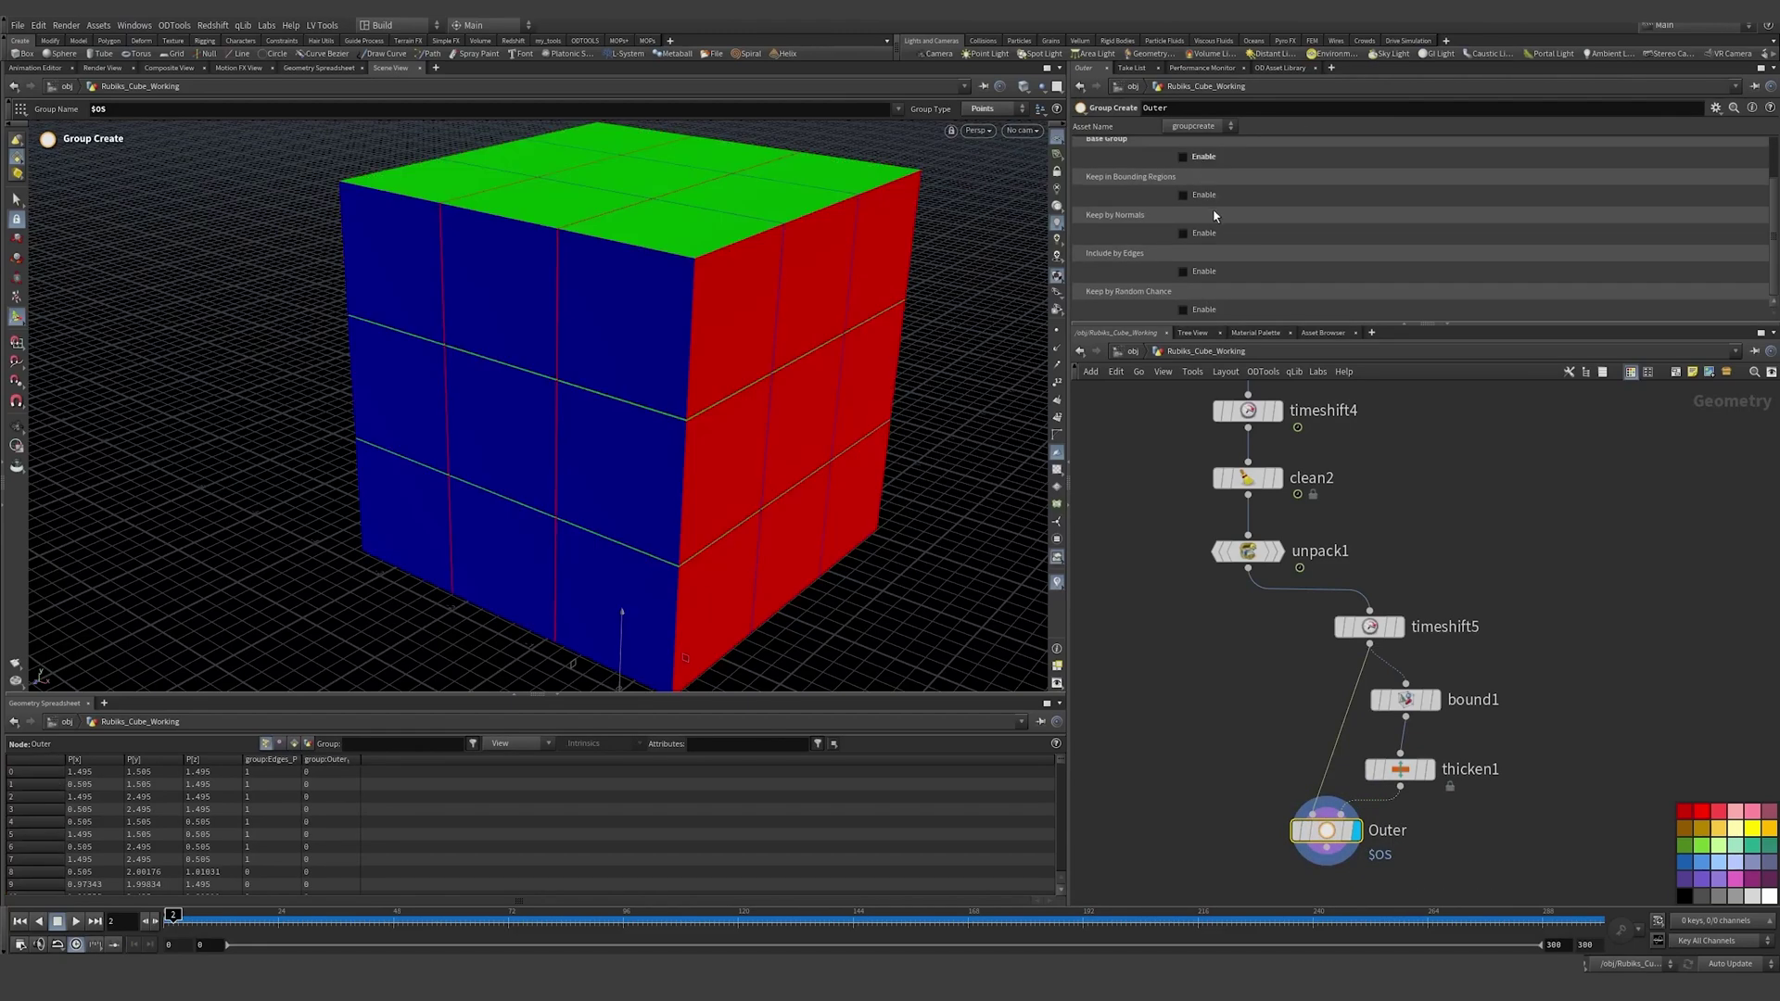
pyautogui.click(1203, 195)
pyautogui.click(1243, 213)
pyautogui.click(1251, 264)
pyautogui.keyDown('alt'); pyautogui.moveTo(656, 318); pyautogui.dragTo(491, 463, button='right'); pyautogui.keyUp('alt')
pyautogui.keyDown('alt'); pyautogui.moveTo(631, 417); pyautogui.dragTo(711, 306, button='middle'); pyautogui.keyUp('alt')
pyautogui.keyDown('alt'); pyautogui.moveTo(711, 306); pyautogui.dragTo(787, 389); pyautogui.keyUp('alt')
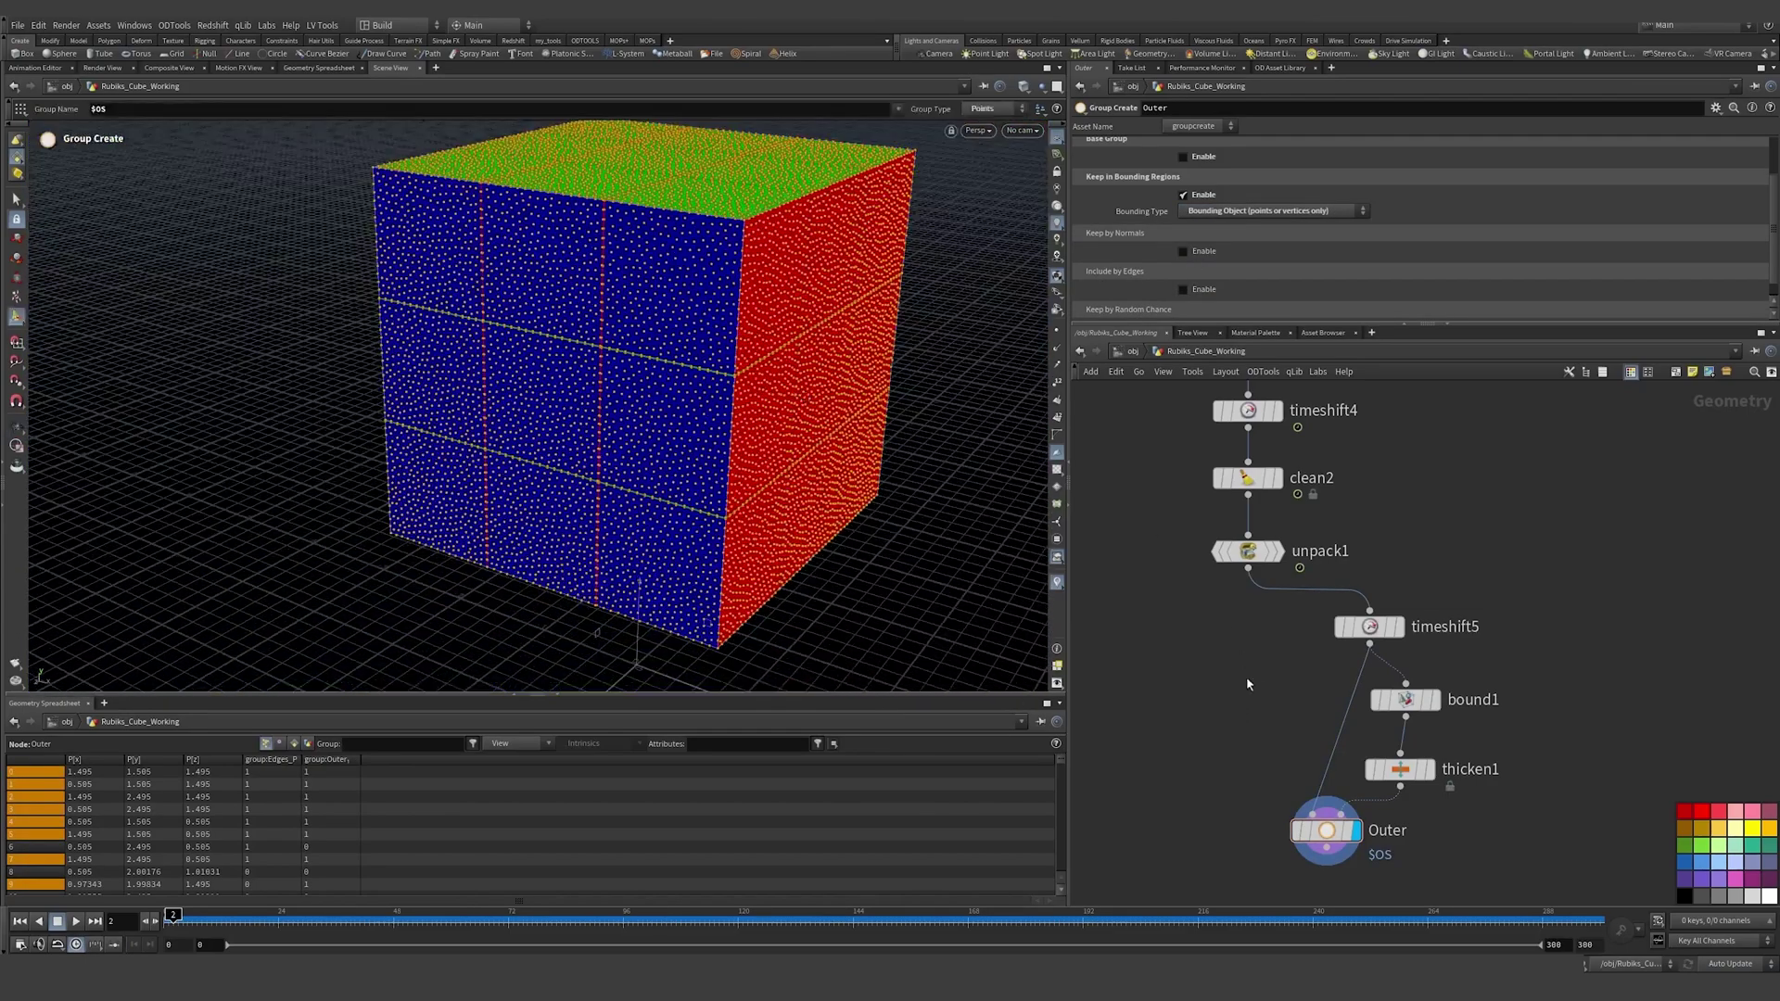
# Step: Add a Group Promote node directly below Outer, wired to its output
pyautogui.moveTo(1303, 895); pyautogui.dragTo(1362, 741, button='middle')
pyautogui.press('Tab')
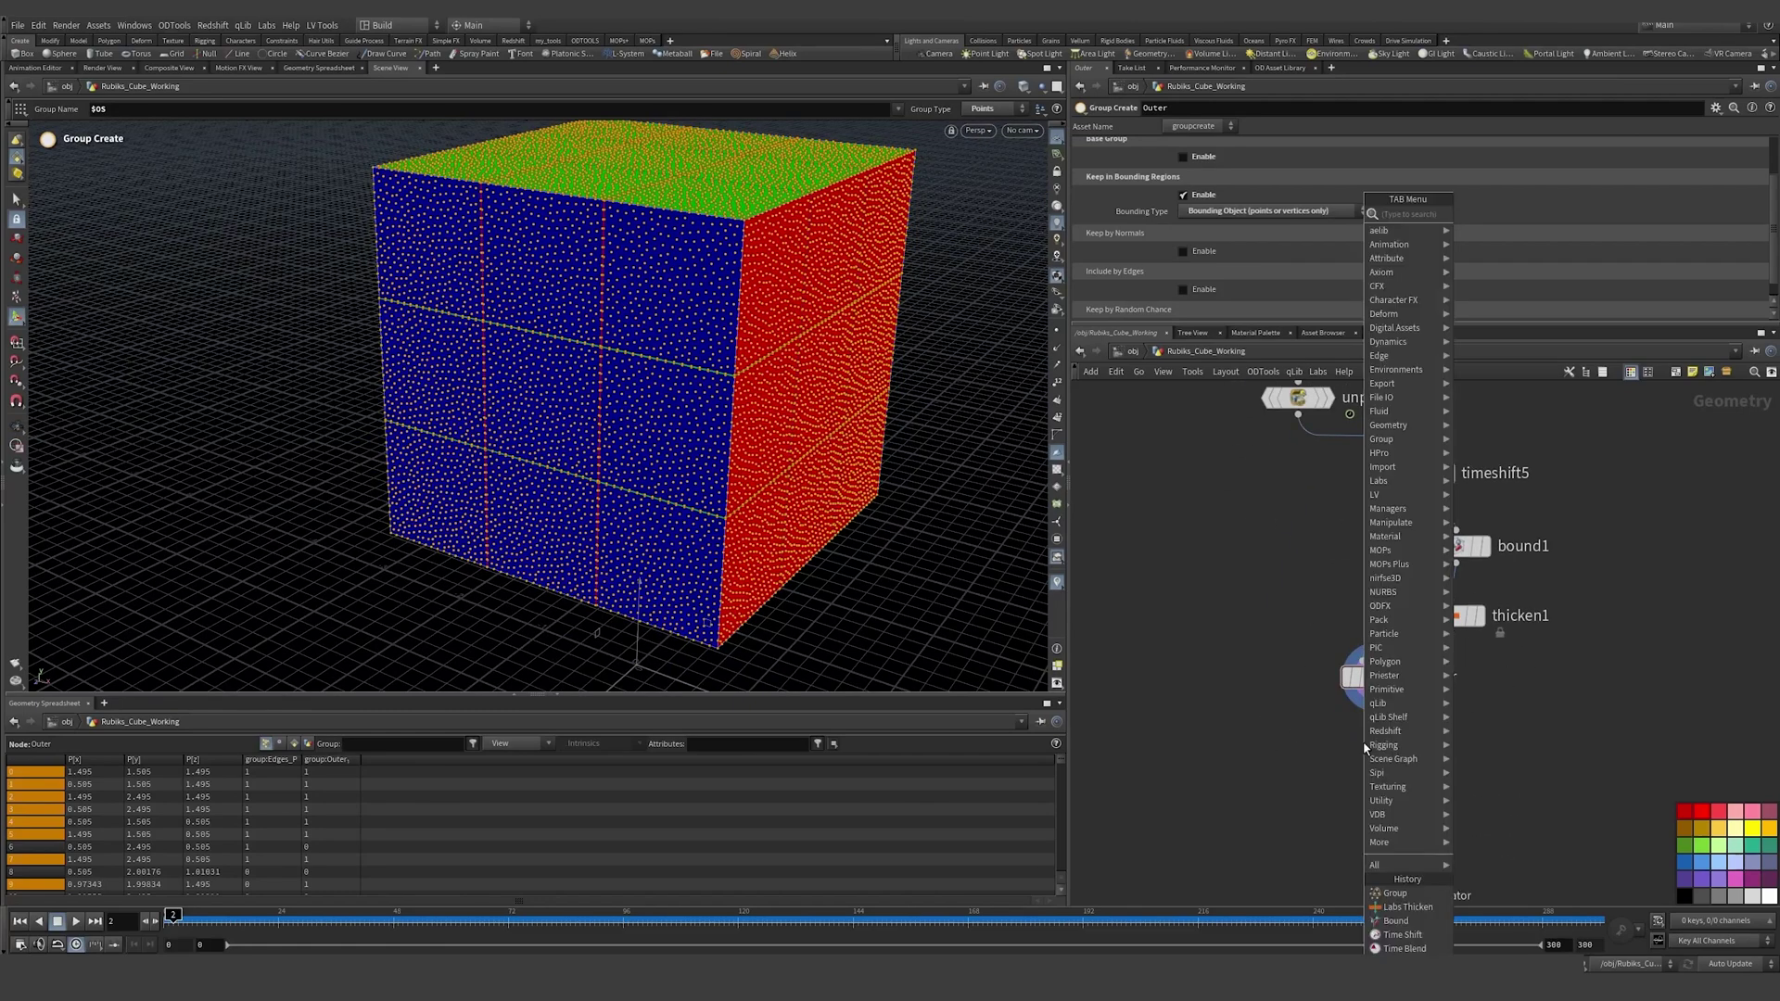
pyautogui.write('group')
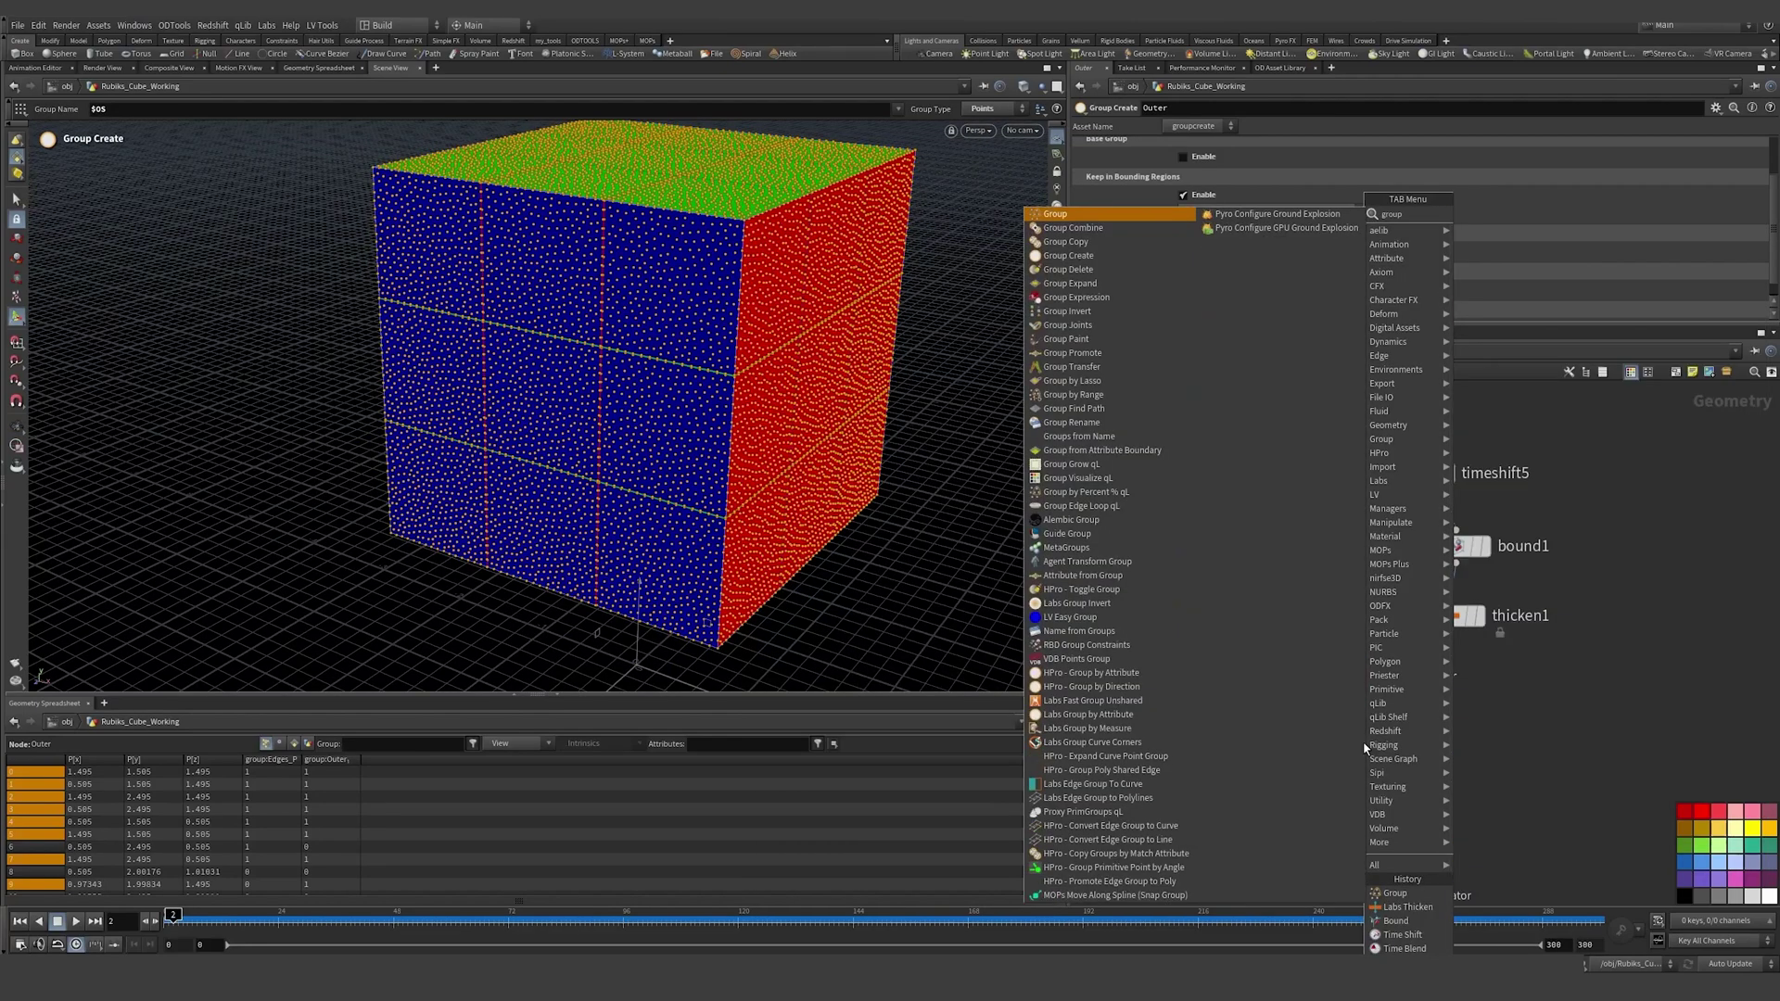
pyautogui.write('p')
pyautogui.press('BackSpace')
pyautogui.write('prom')
pyautogui.press('Return')
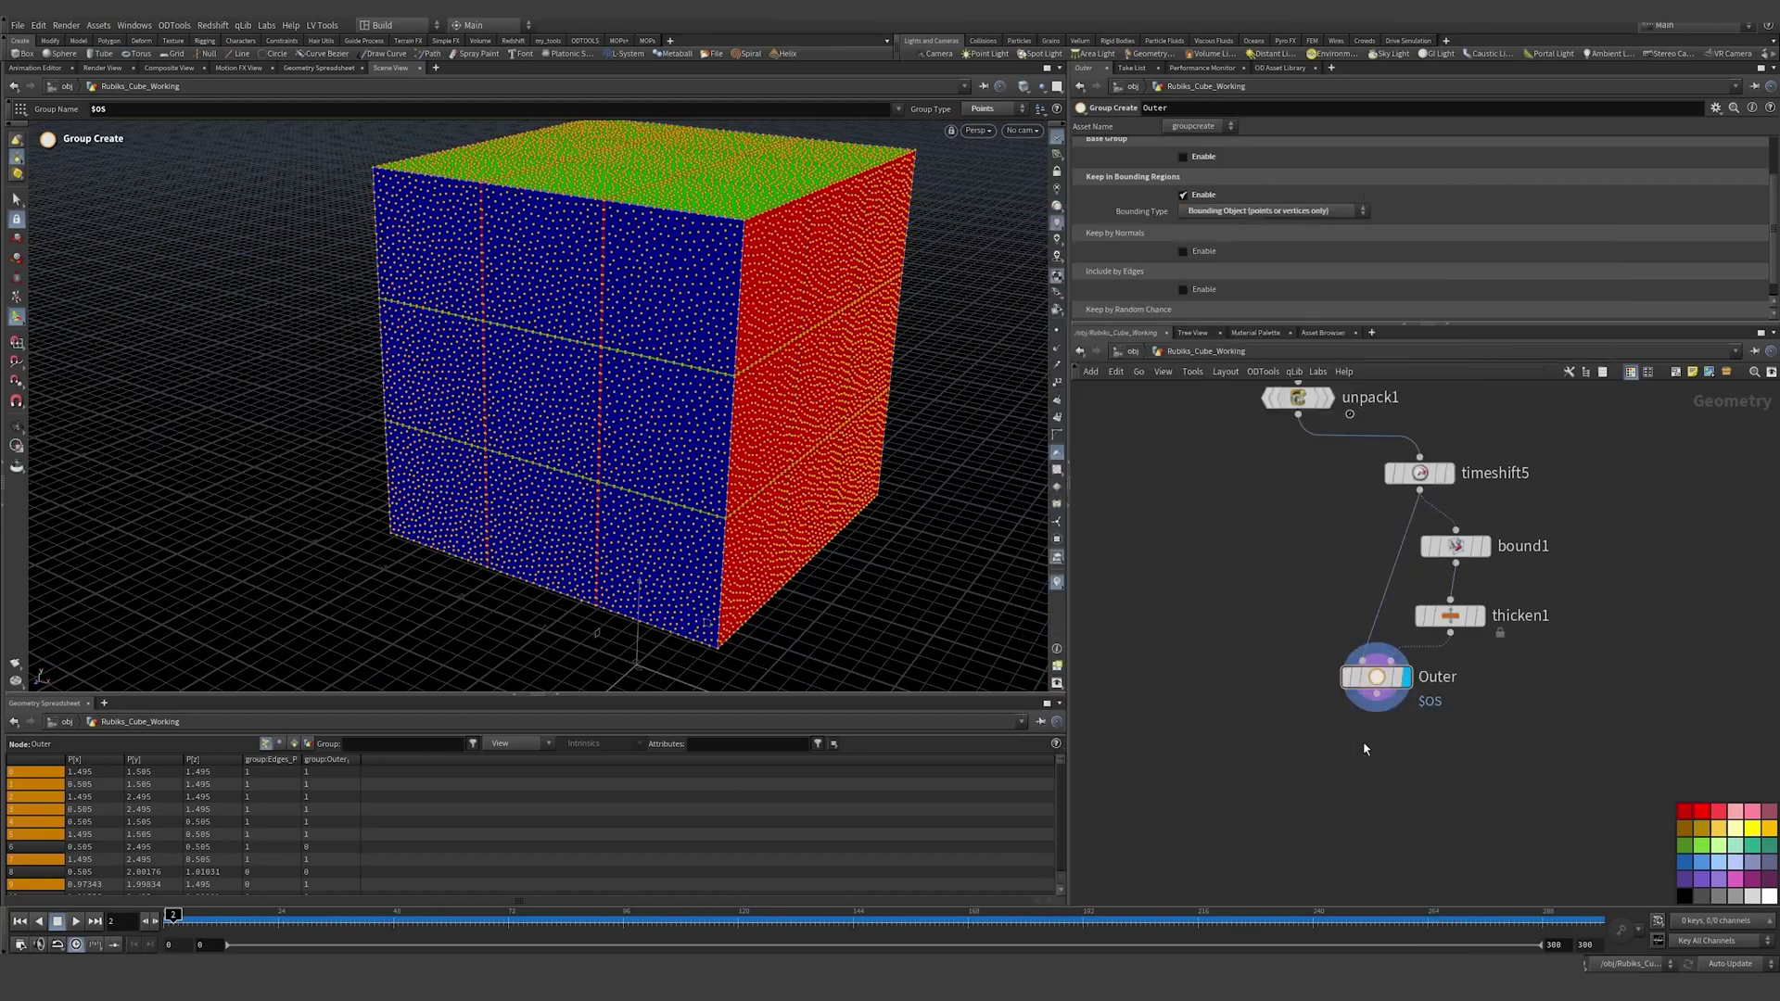
pyautogui.click(1364, 747)
pyautogui.moveTo(1364, 749); pyautogui.dragTo(1378, 736)
# Step: Set grouppromote1 to convert the Outer group from Points to Primitives
pyautogui.click(1746, 204)
pyautogui.click(1722, 320)
pyautogui.click(1323, 176)
pyautogui.click(1334, 195)
pyautogui.click(1251, 180)
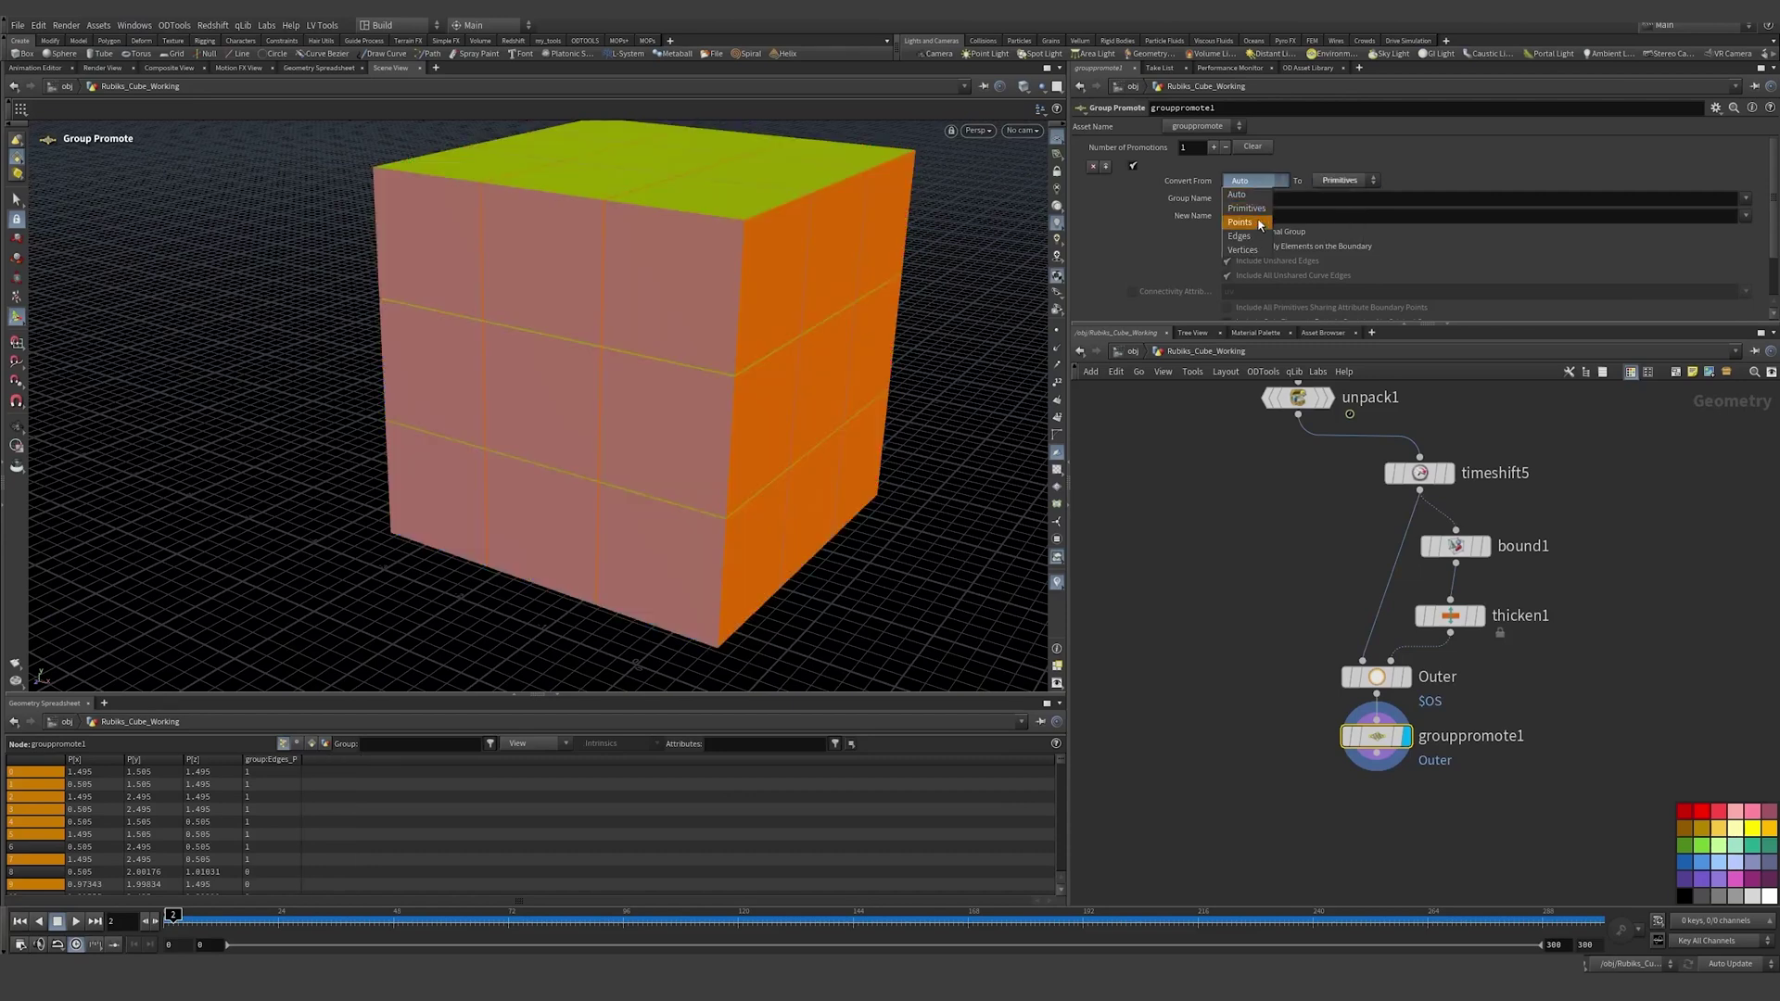
pyautogui.click(1251, 222)
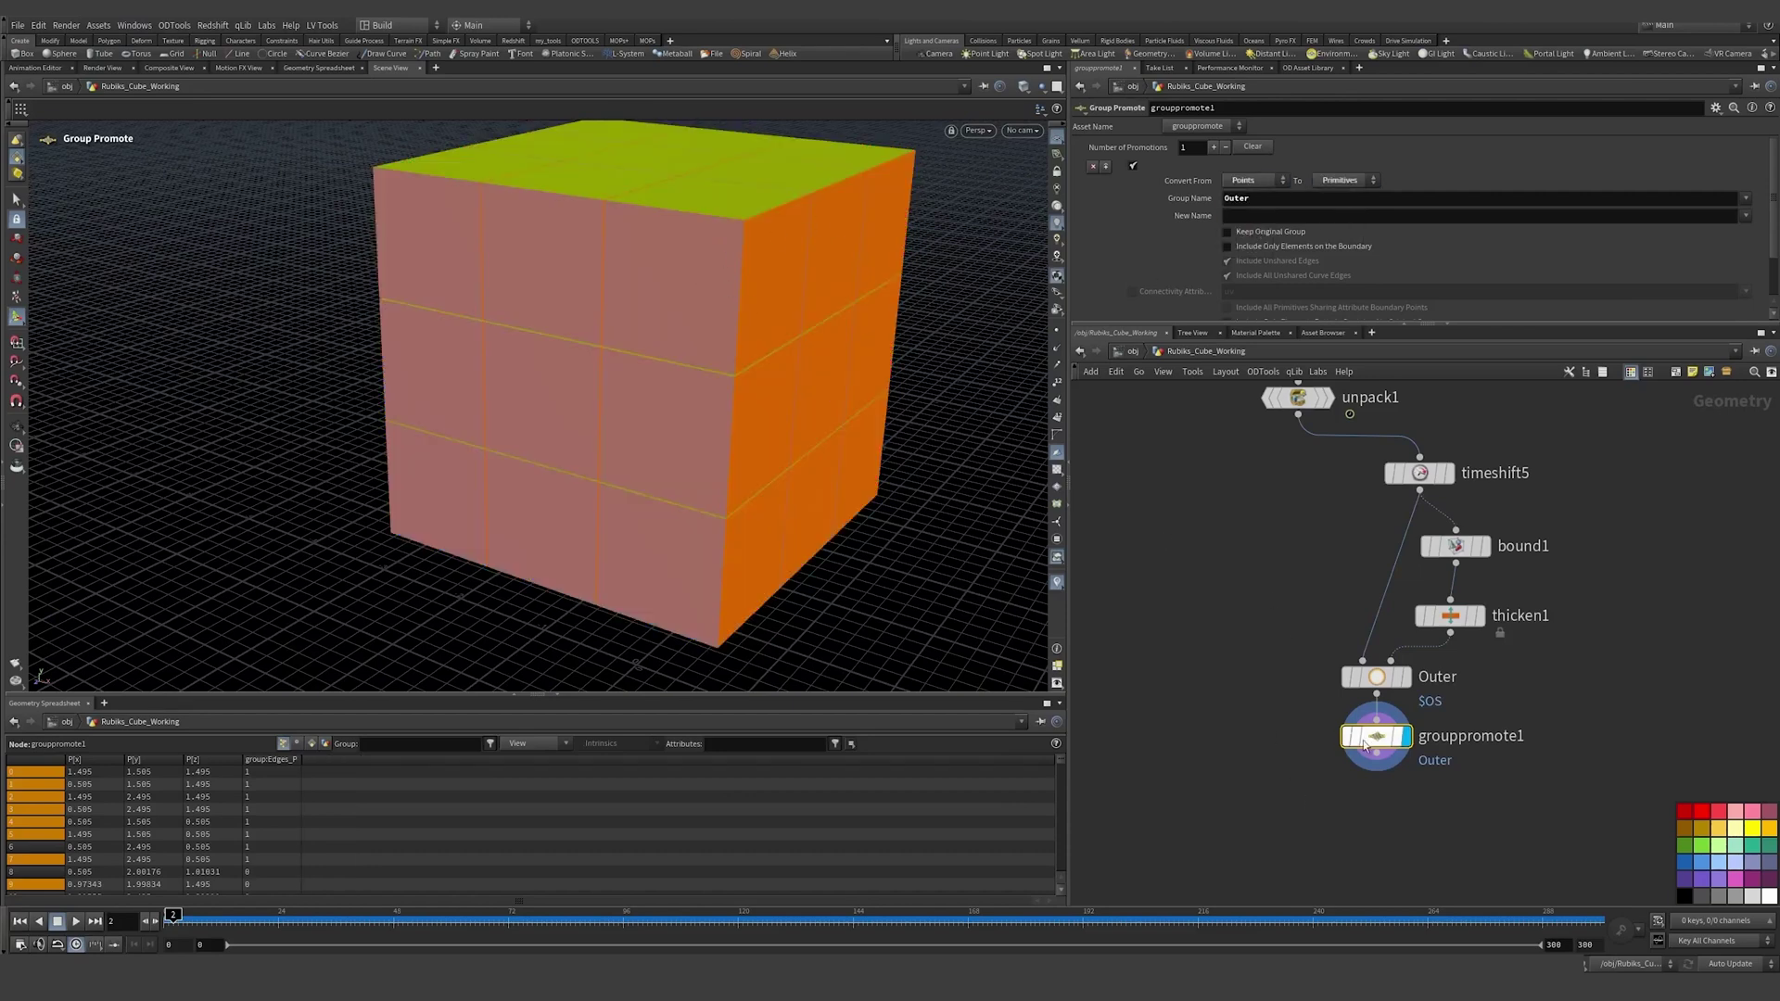
# Step: Compare the promoted group without and with Include Only Elements Entirely Contained in Original Group, leaving the option enabled
pyautogui.moveTo(1379, 764)
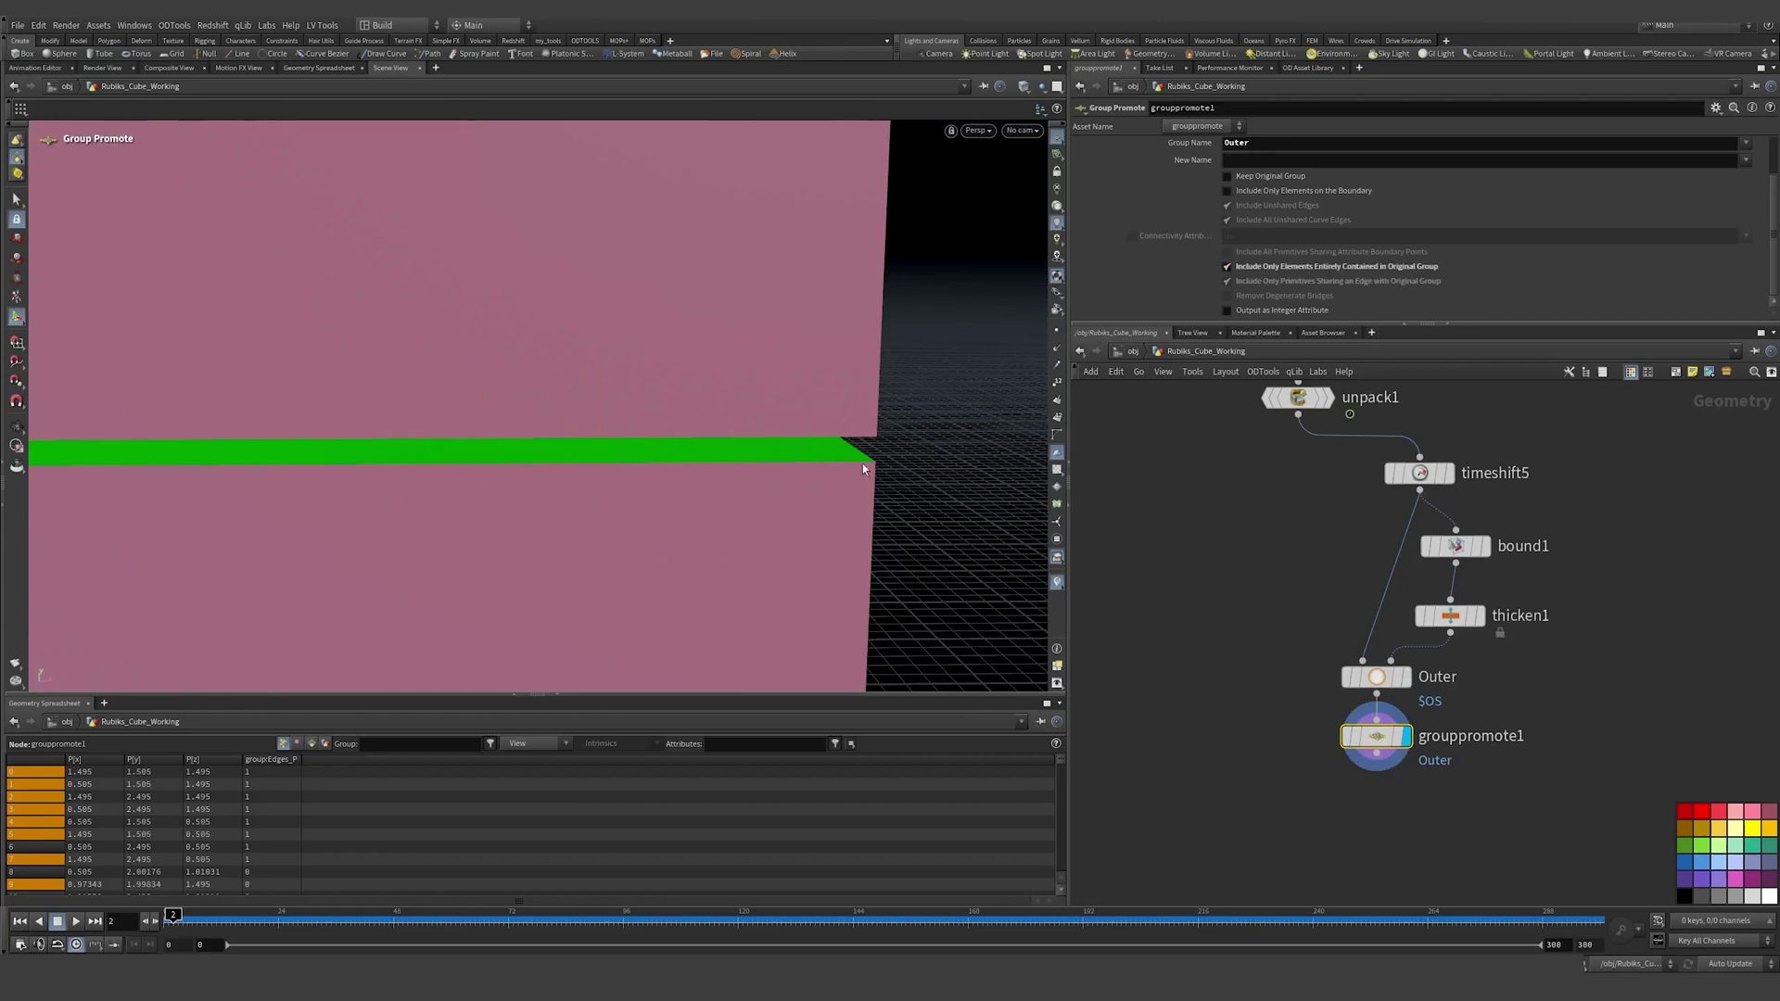
pyautogui.click(1227, 266)
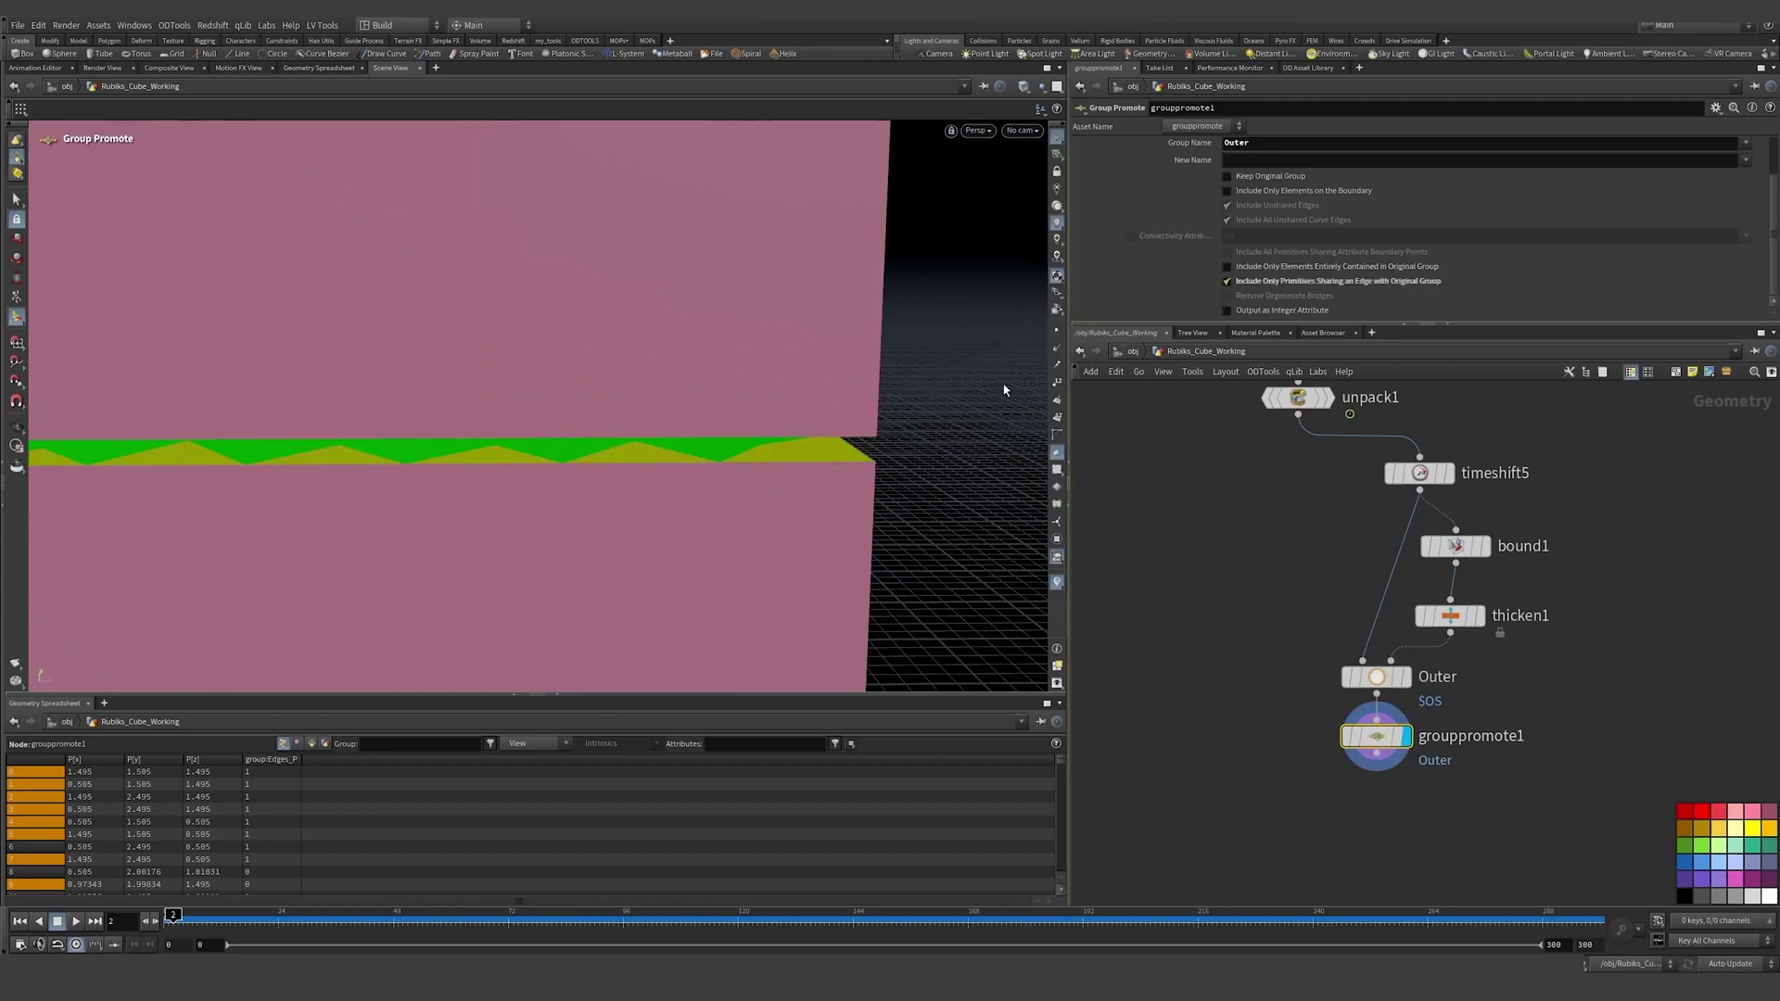
pyautogui.click(1293, 269)
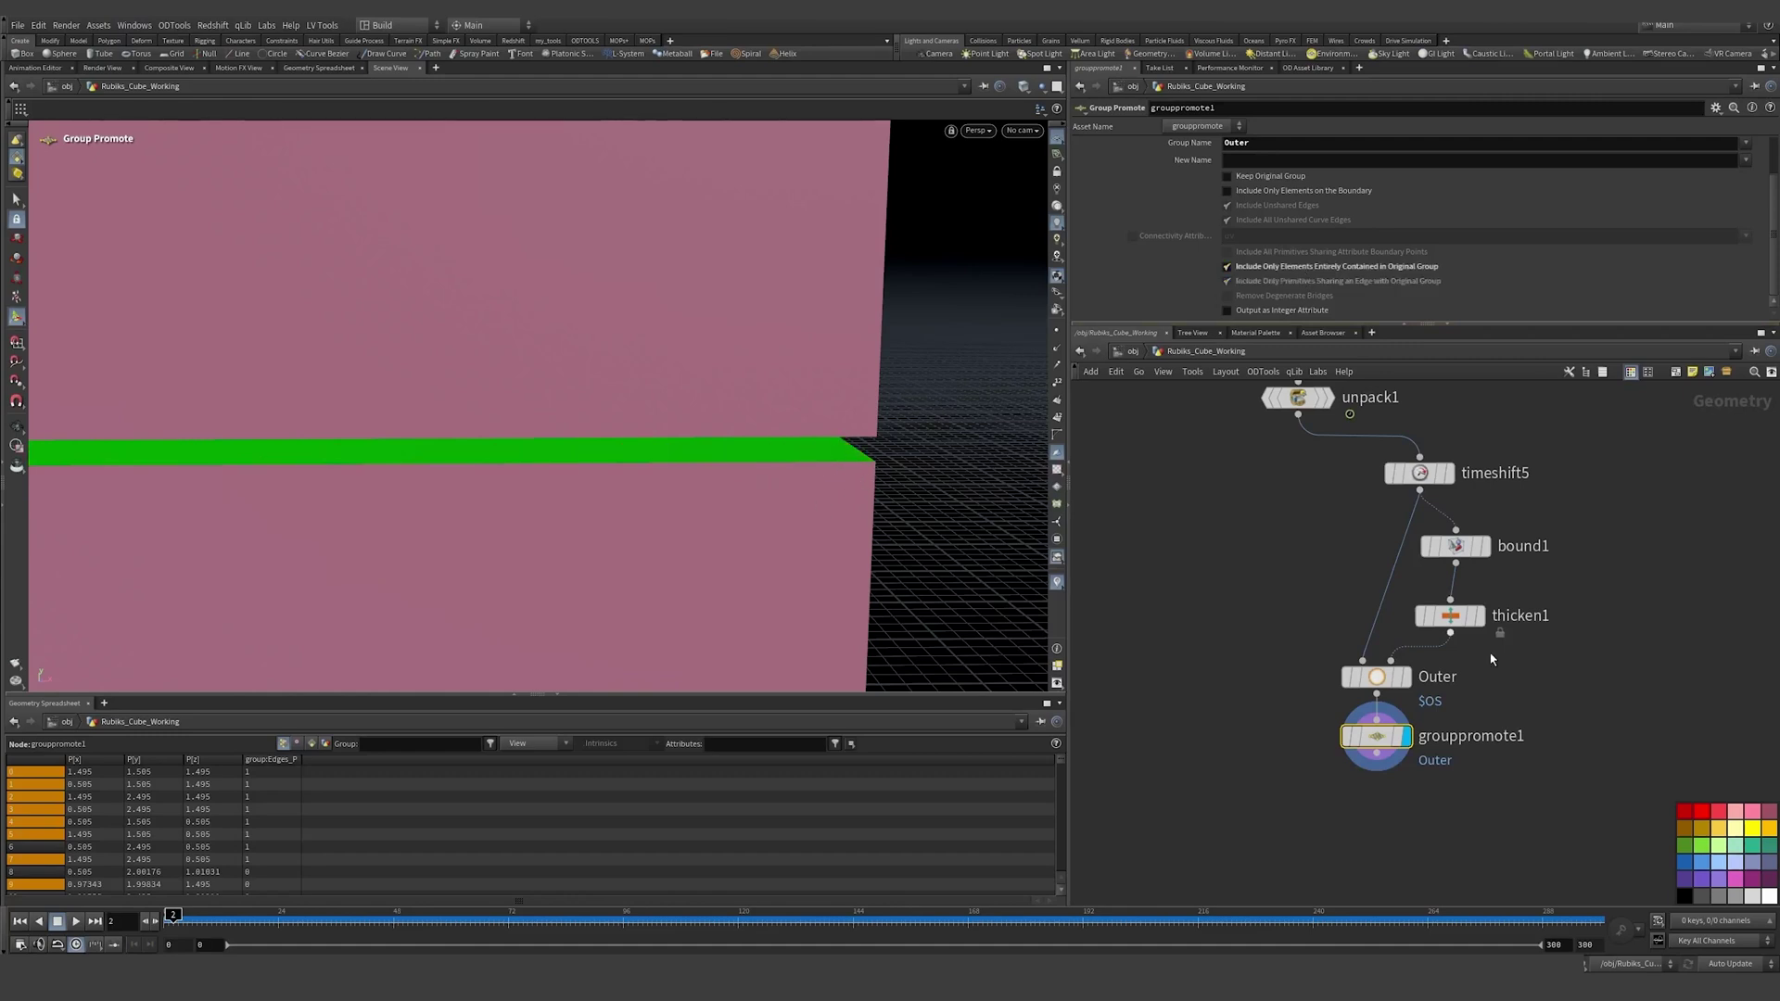
# Step: Add a Group Invert node below grouppromote1 and set its Group Name to Outer
pyautogui.press('Tab')
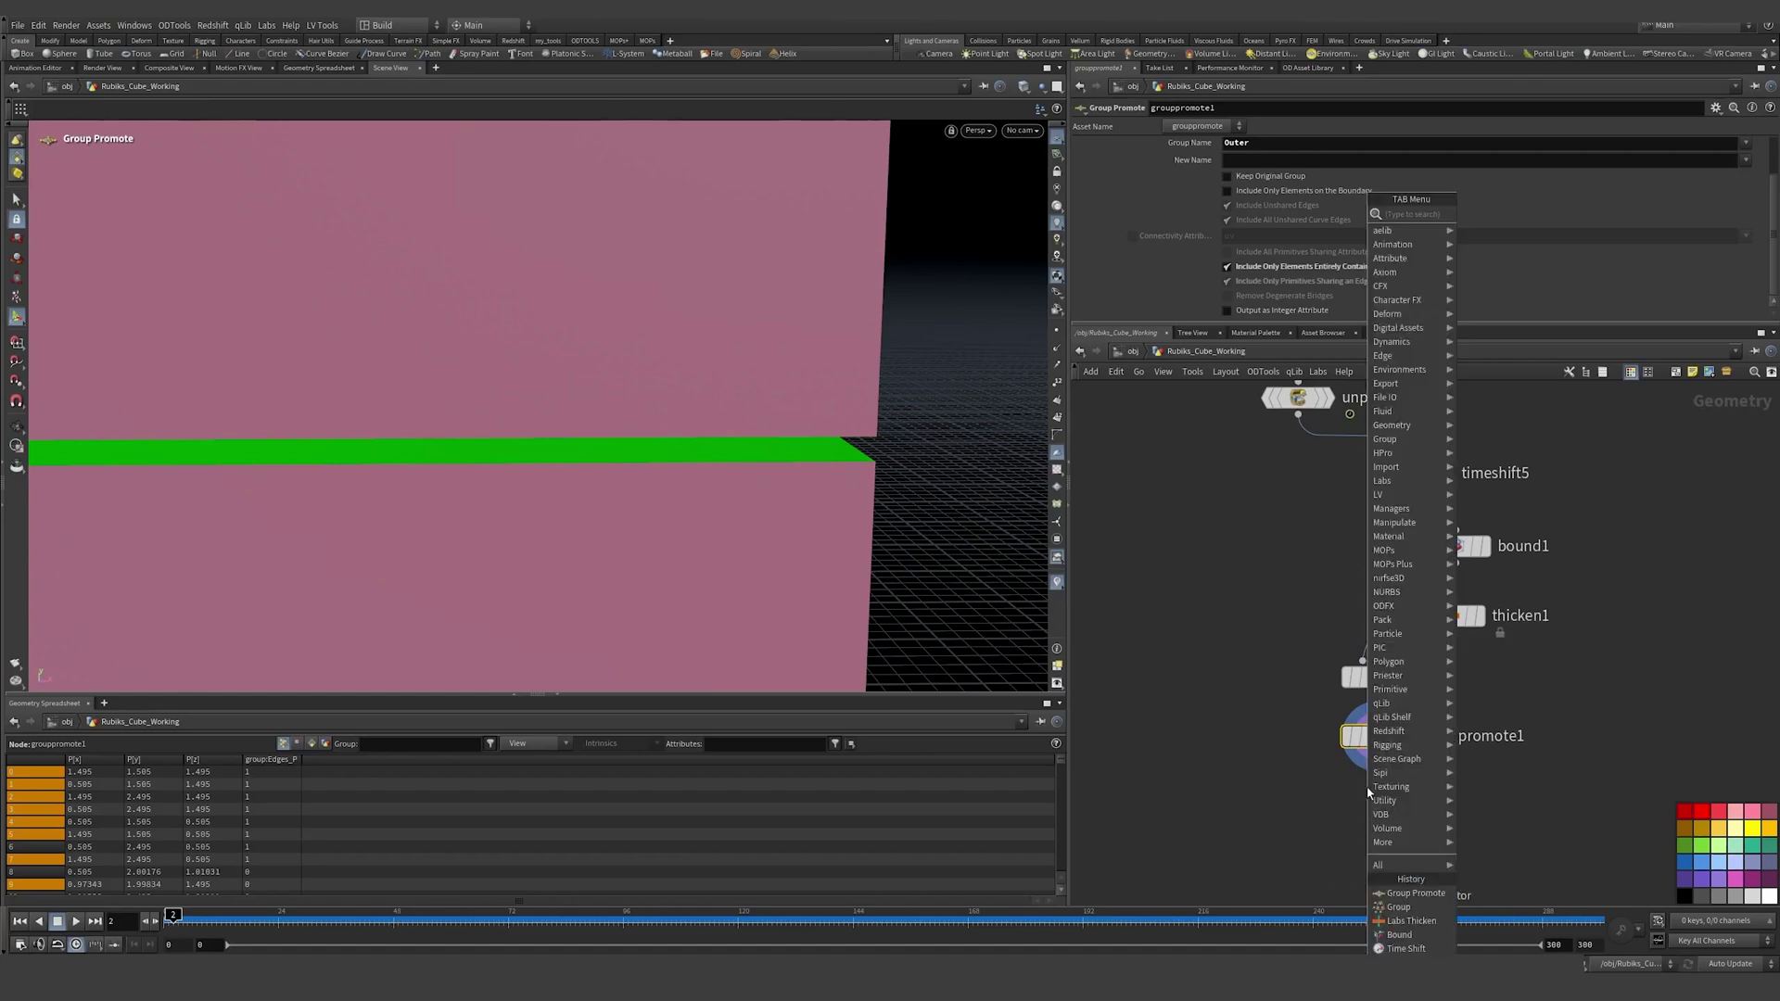
pyautogui.write('groupin')
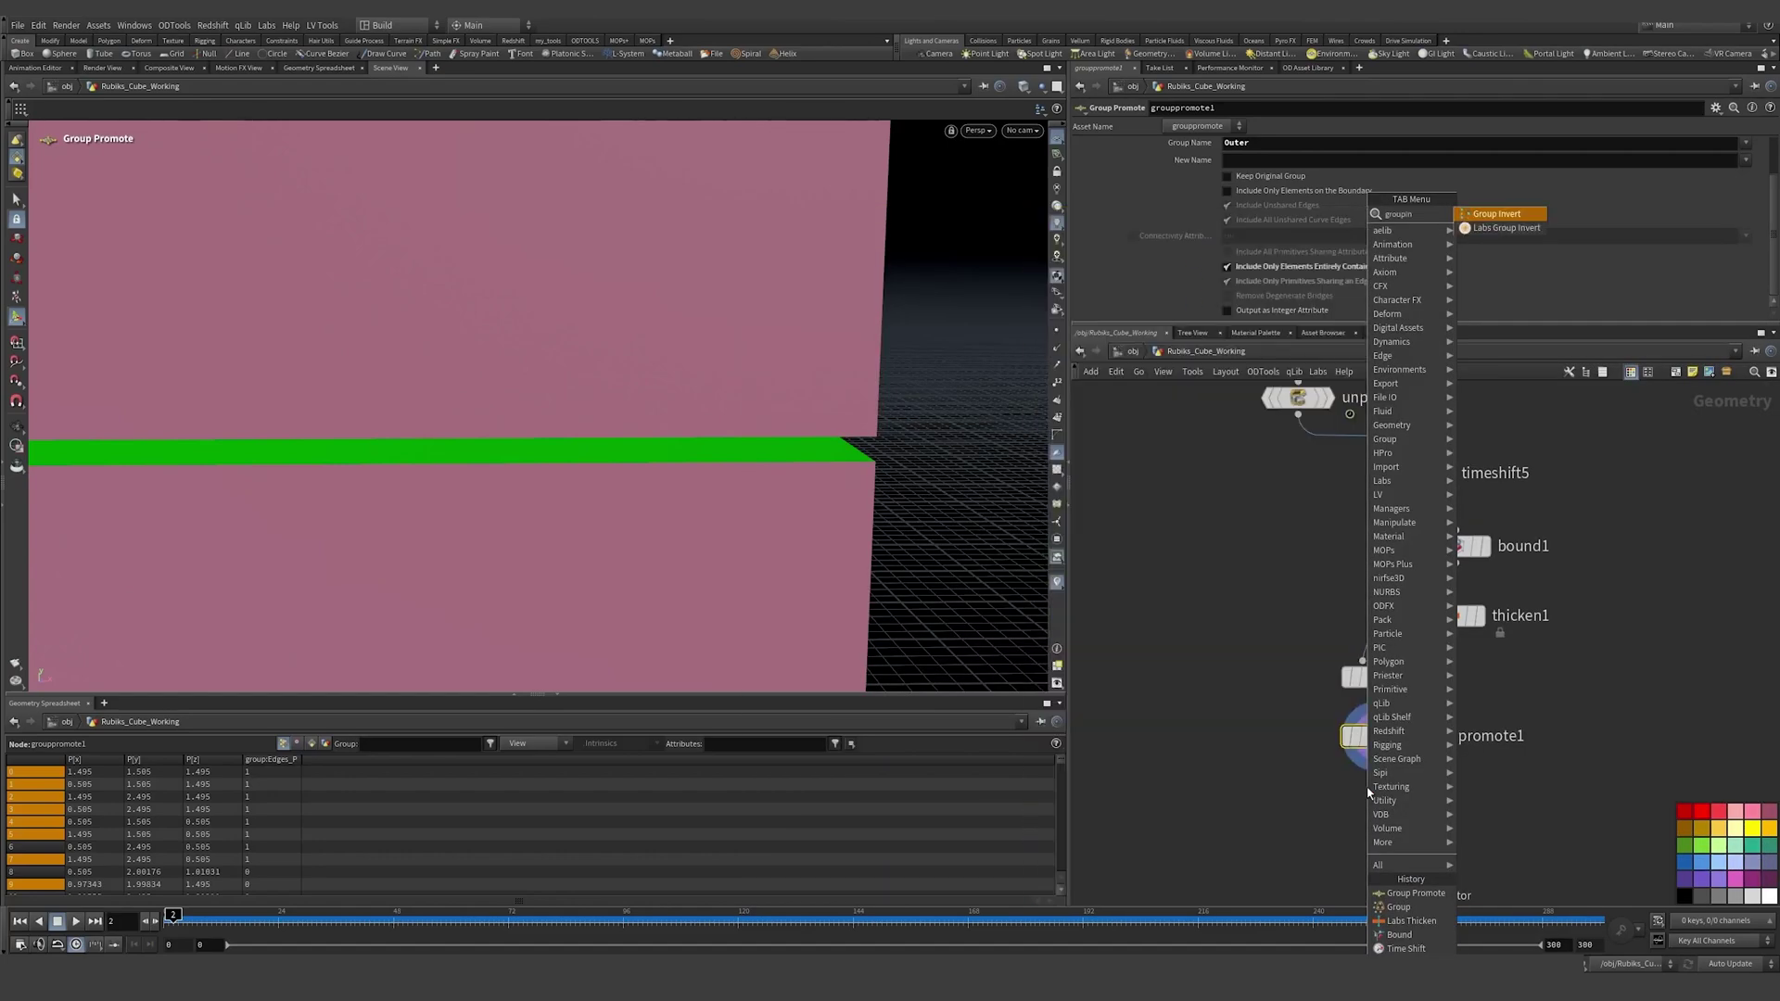
pyautogui.press('Return')
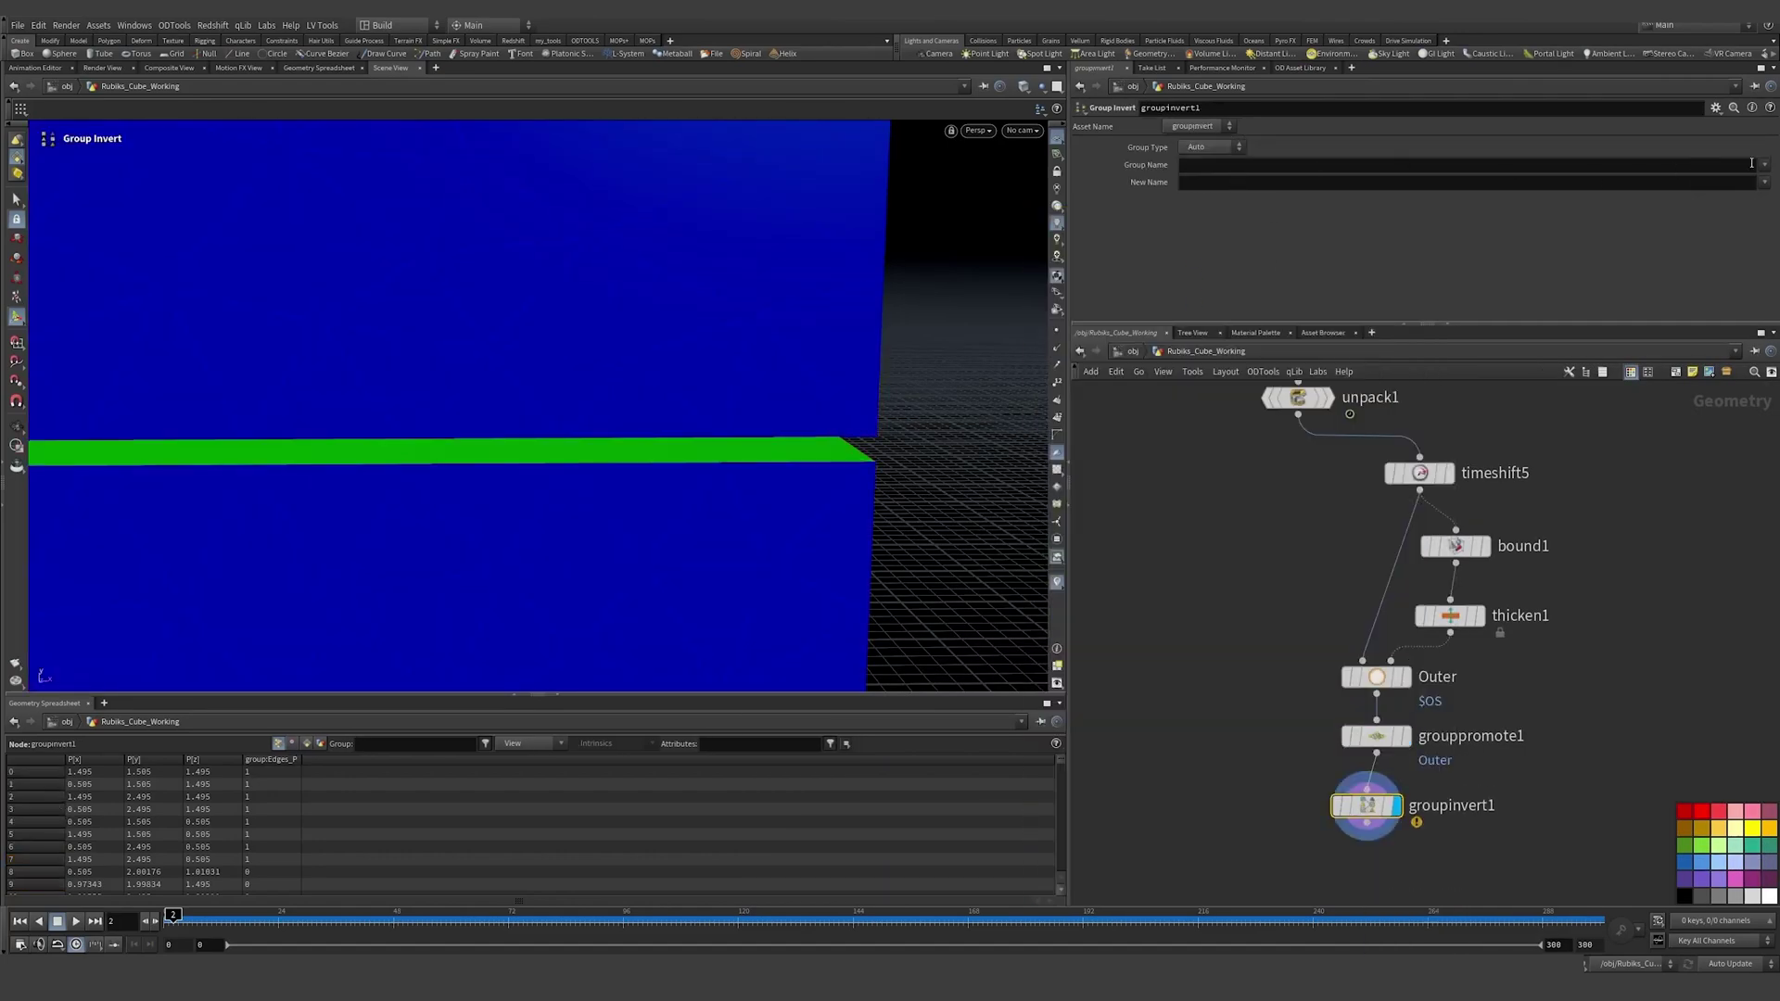
pyautogui.click(1764, 165)
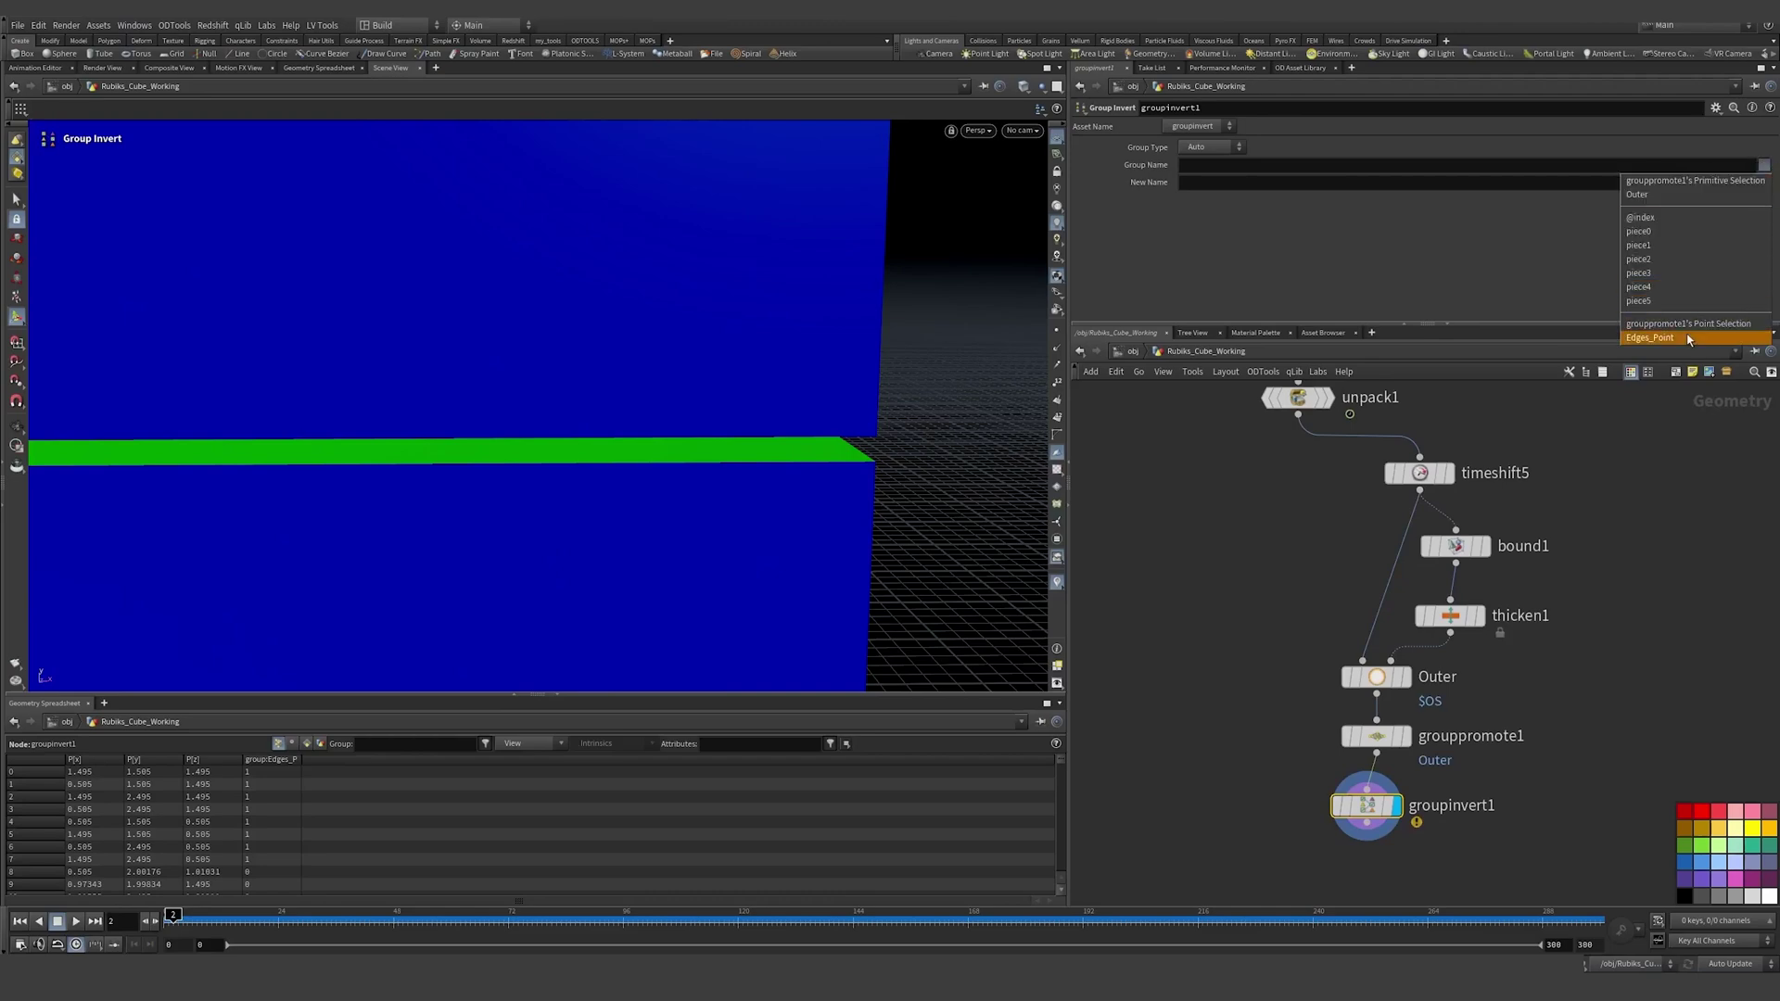
pyautogui.click(1636, 194)
pyautogui.press('space')
pyautogui.moveTo(743, 405); pyautogui.dragTo(191, 525, button='right')
pyautogui.moveTo(361, 482); pyautogui.dragTo(241, 517)
pyautogui.press('Return')
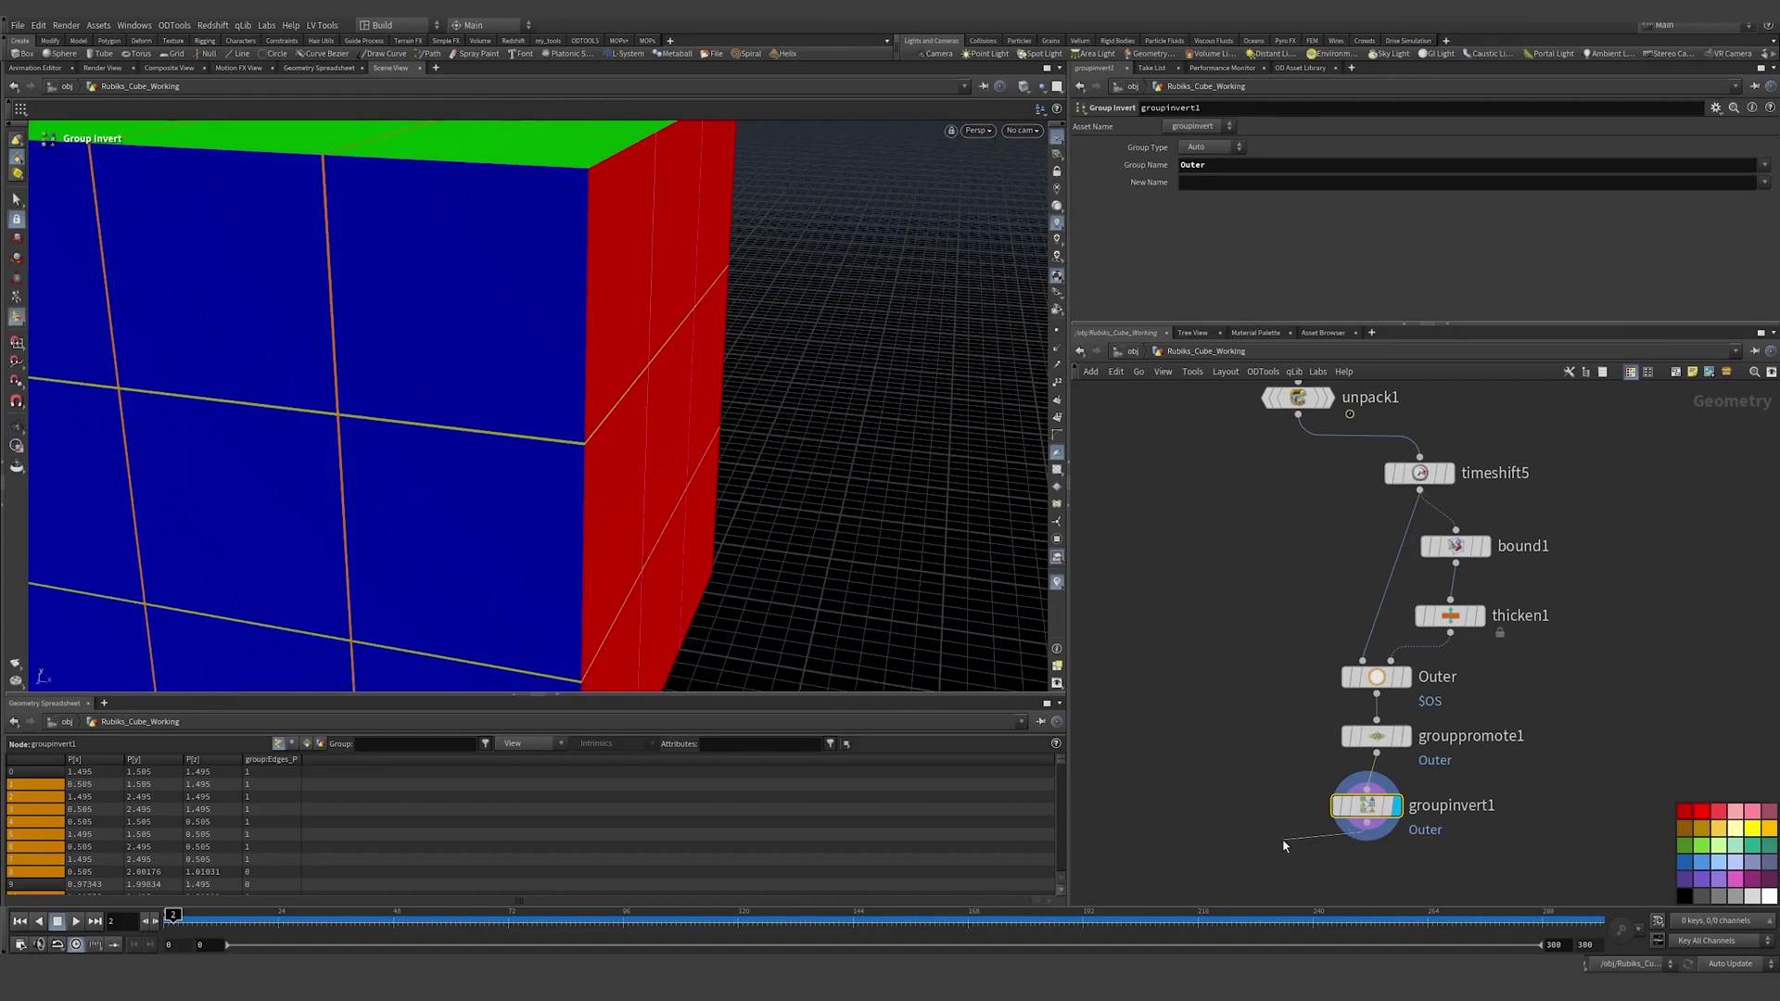
# Step: Add a Blast node below groupinvert1 with Group Outer and Delete Non Selected enabled to inspect the inner faces
pyautogui.press('Tab')
pyautogui.write('blast')
pyautogui.press('Return')
pyautogui.click(1284, 845)
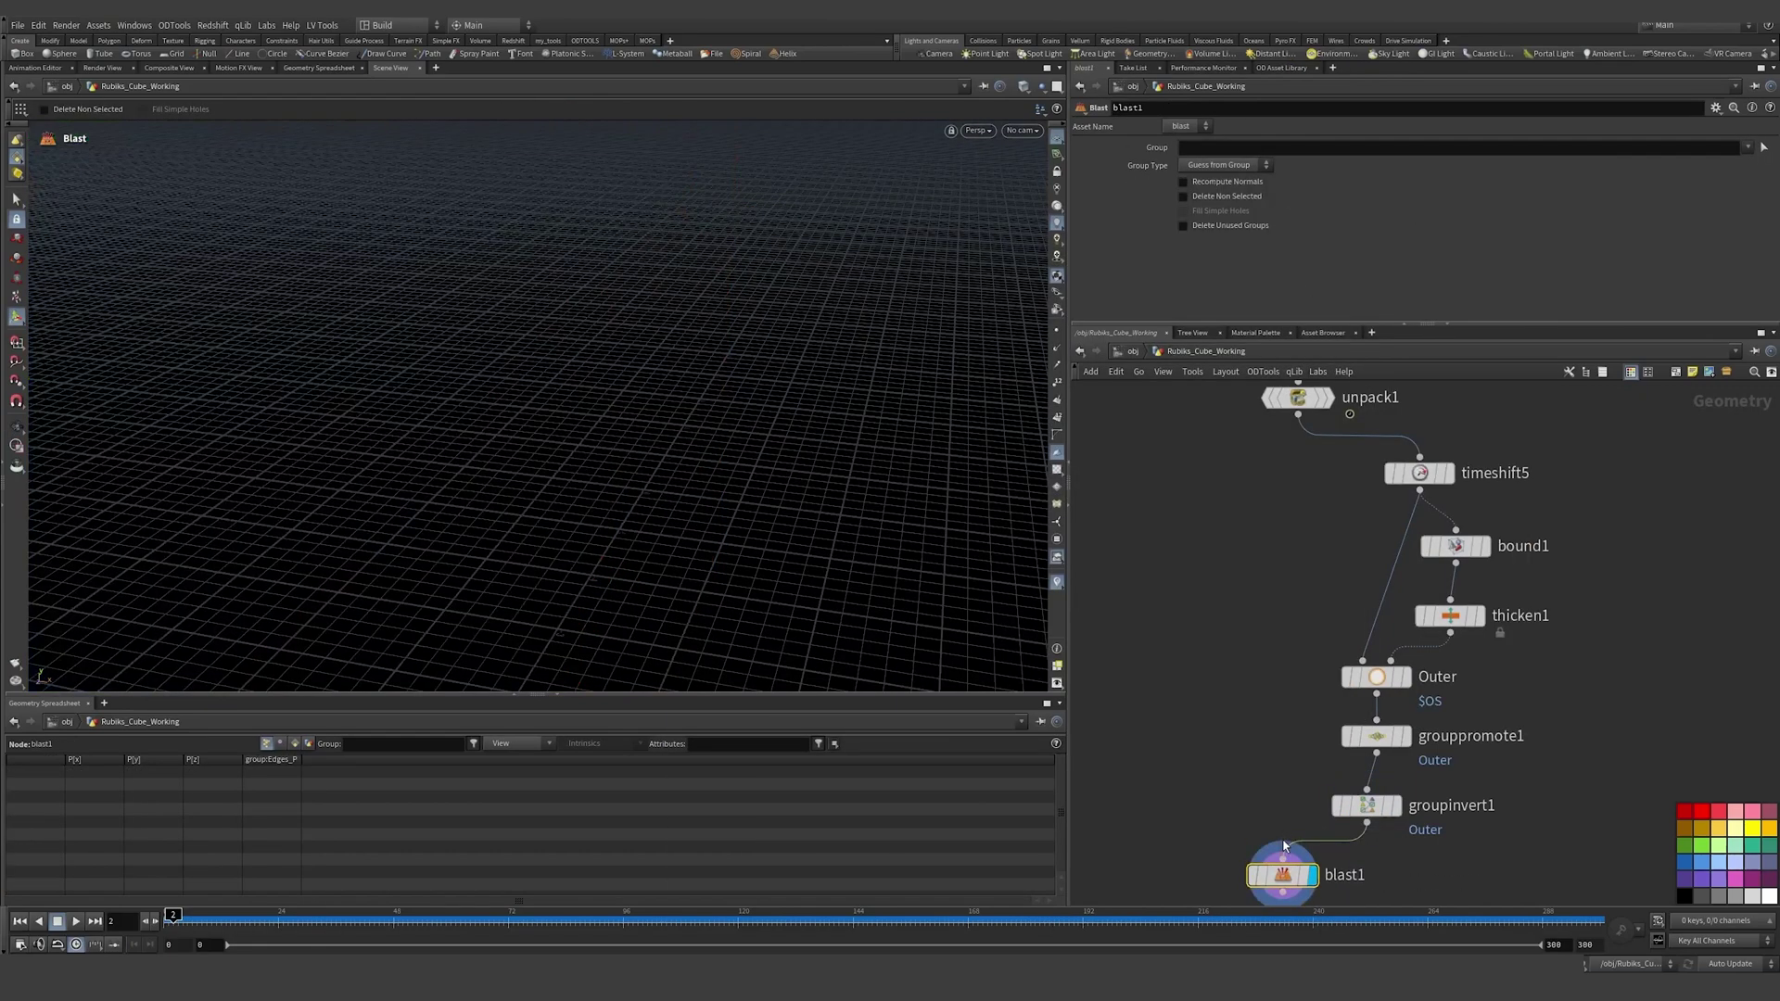
pyautogui.click(1748, 147)
pyautogui.click(1659, 176)
pyautogui.click(1228, 198)
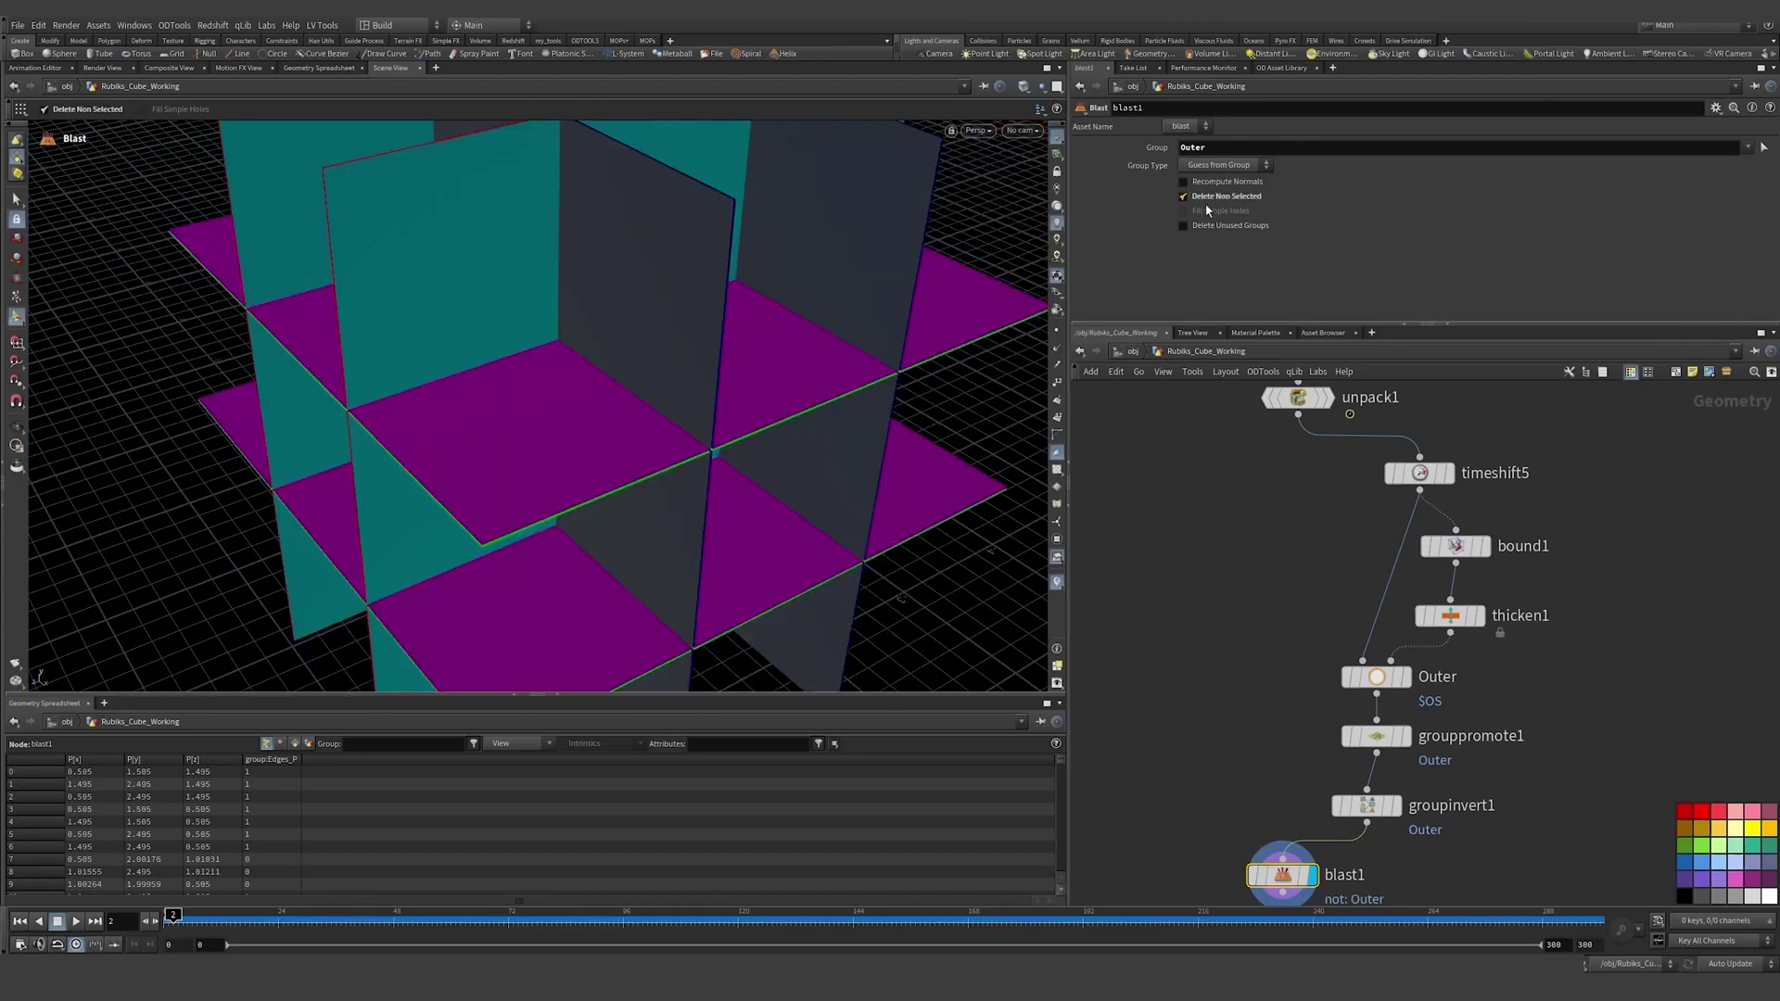
pyautogui.hotkey('space', 'g')
pyautogui.moveTo(529, 429); pyautogui.dragTo(616, 378)
pyautogui.press('Return')
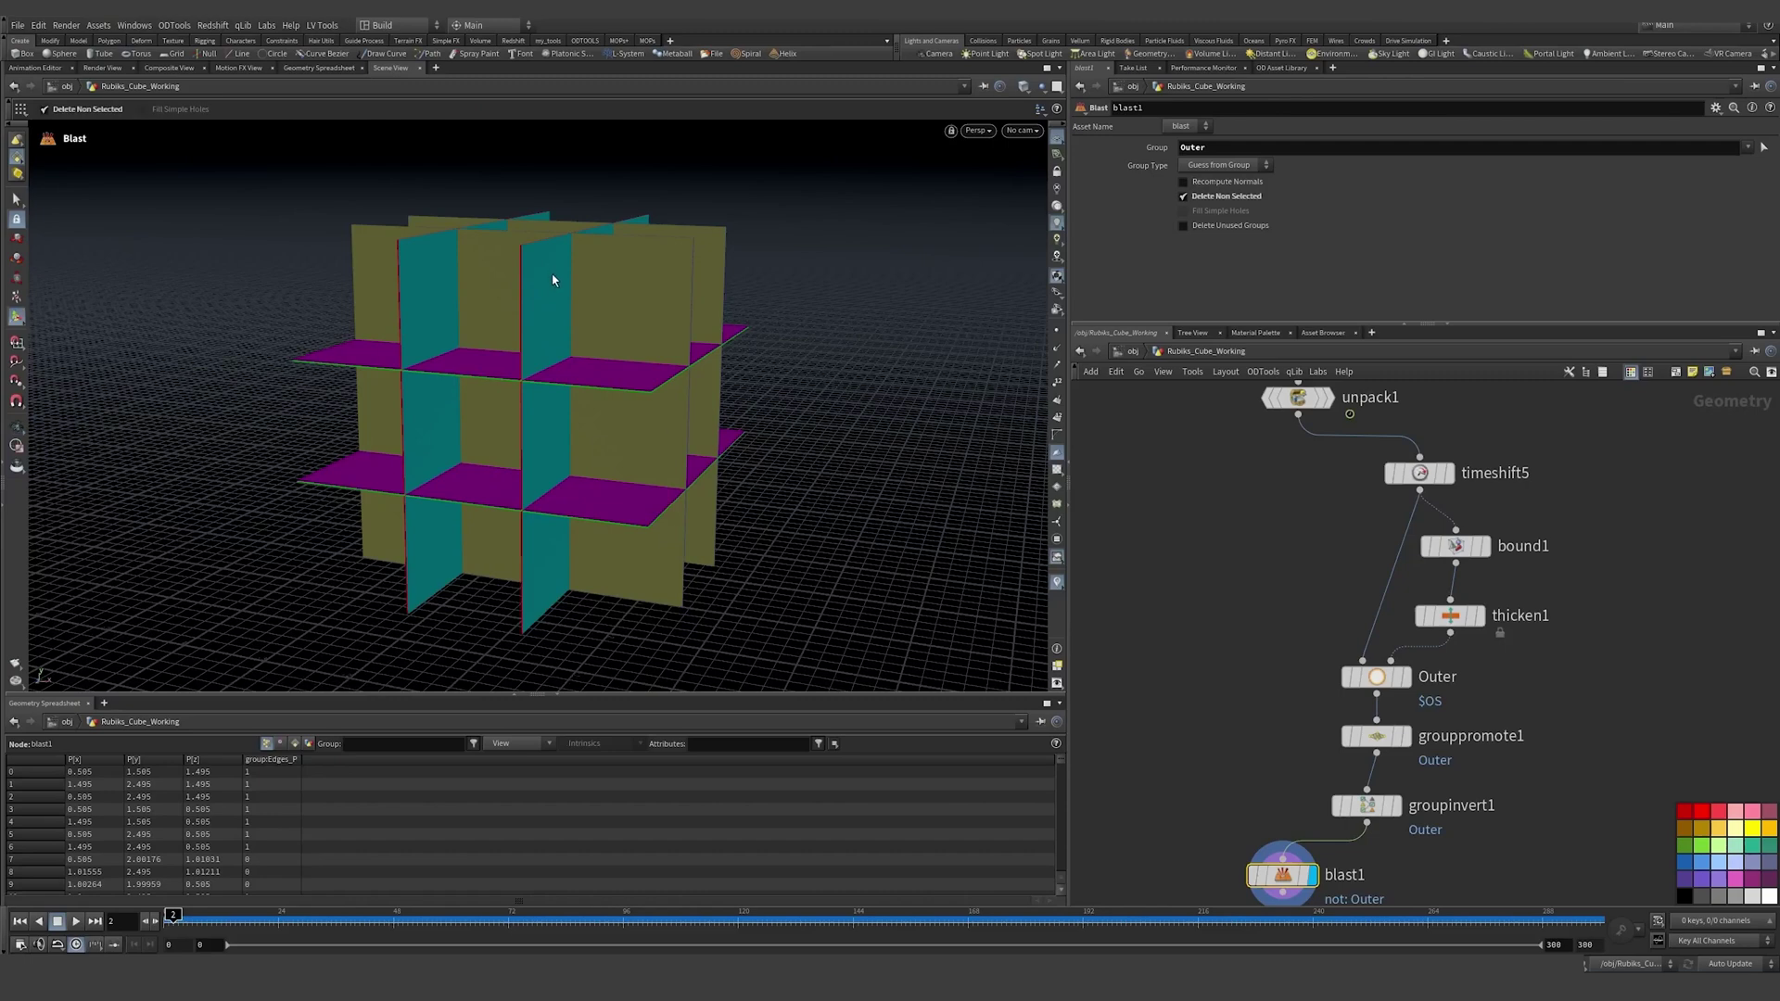
# Step: Delete the blast1 node below groupinvert1
pyautogui.moveTo(1239, 826); pyautogui.dragTo(1264, 704, button='middle')
pyautogui.press('Delete')
pyautogui.moveTo(1299, 641); pyautogui.dragTo(1307, 723, button='middle')
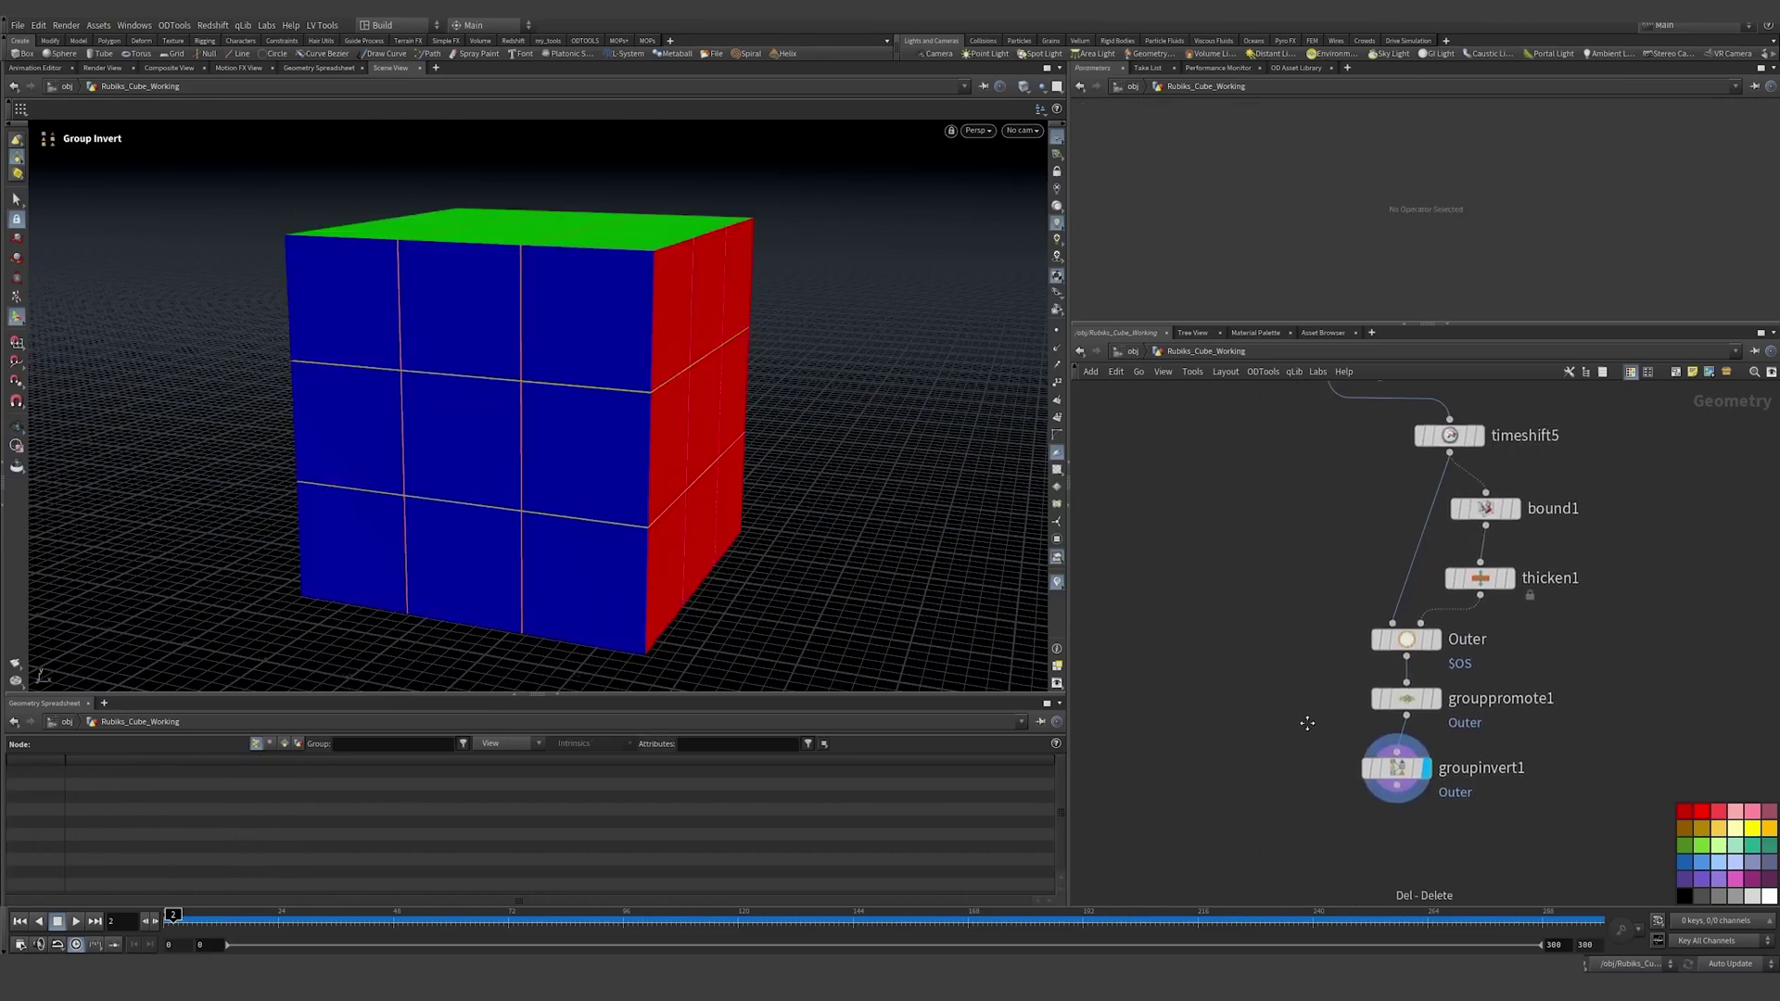
# Step: Move to frame 27 and add a Group Copy node with unpack1 in its first input and groupinvert1 in its second
pyautogui.moveTo(541, 920); pyautogui.dragTo(528, 868)
pyautogui.scroll(-2, 1237, 772)
pyautogui.press('Tab')
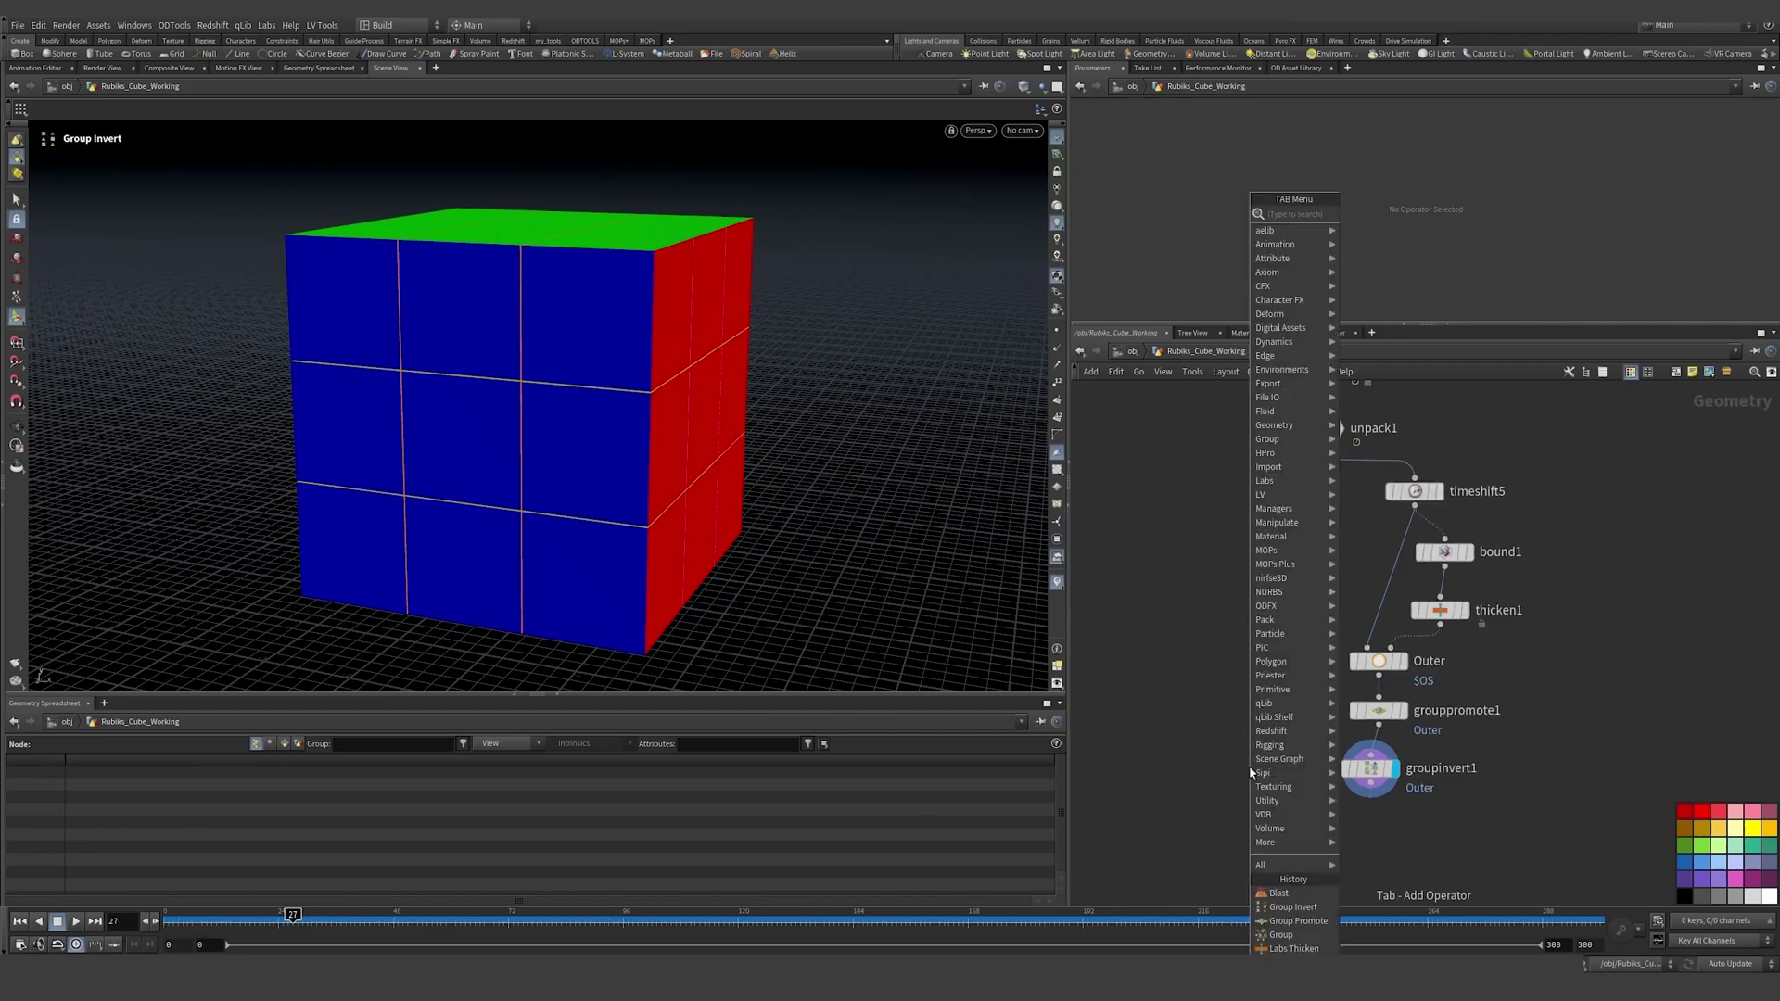
pyautogui.write('group copy')
pyautogui.press('Return')
pyautogui.click(1267, 839)
pyautogui.moveTo(1312, 443); pyautogui.dragTo(1370, 782)
pyautogui.click(1291, 838)
pyautogui.moveTo(1275, 839); pyautogui.dragTo(1301, 824)
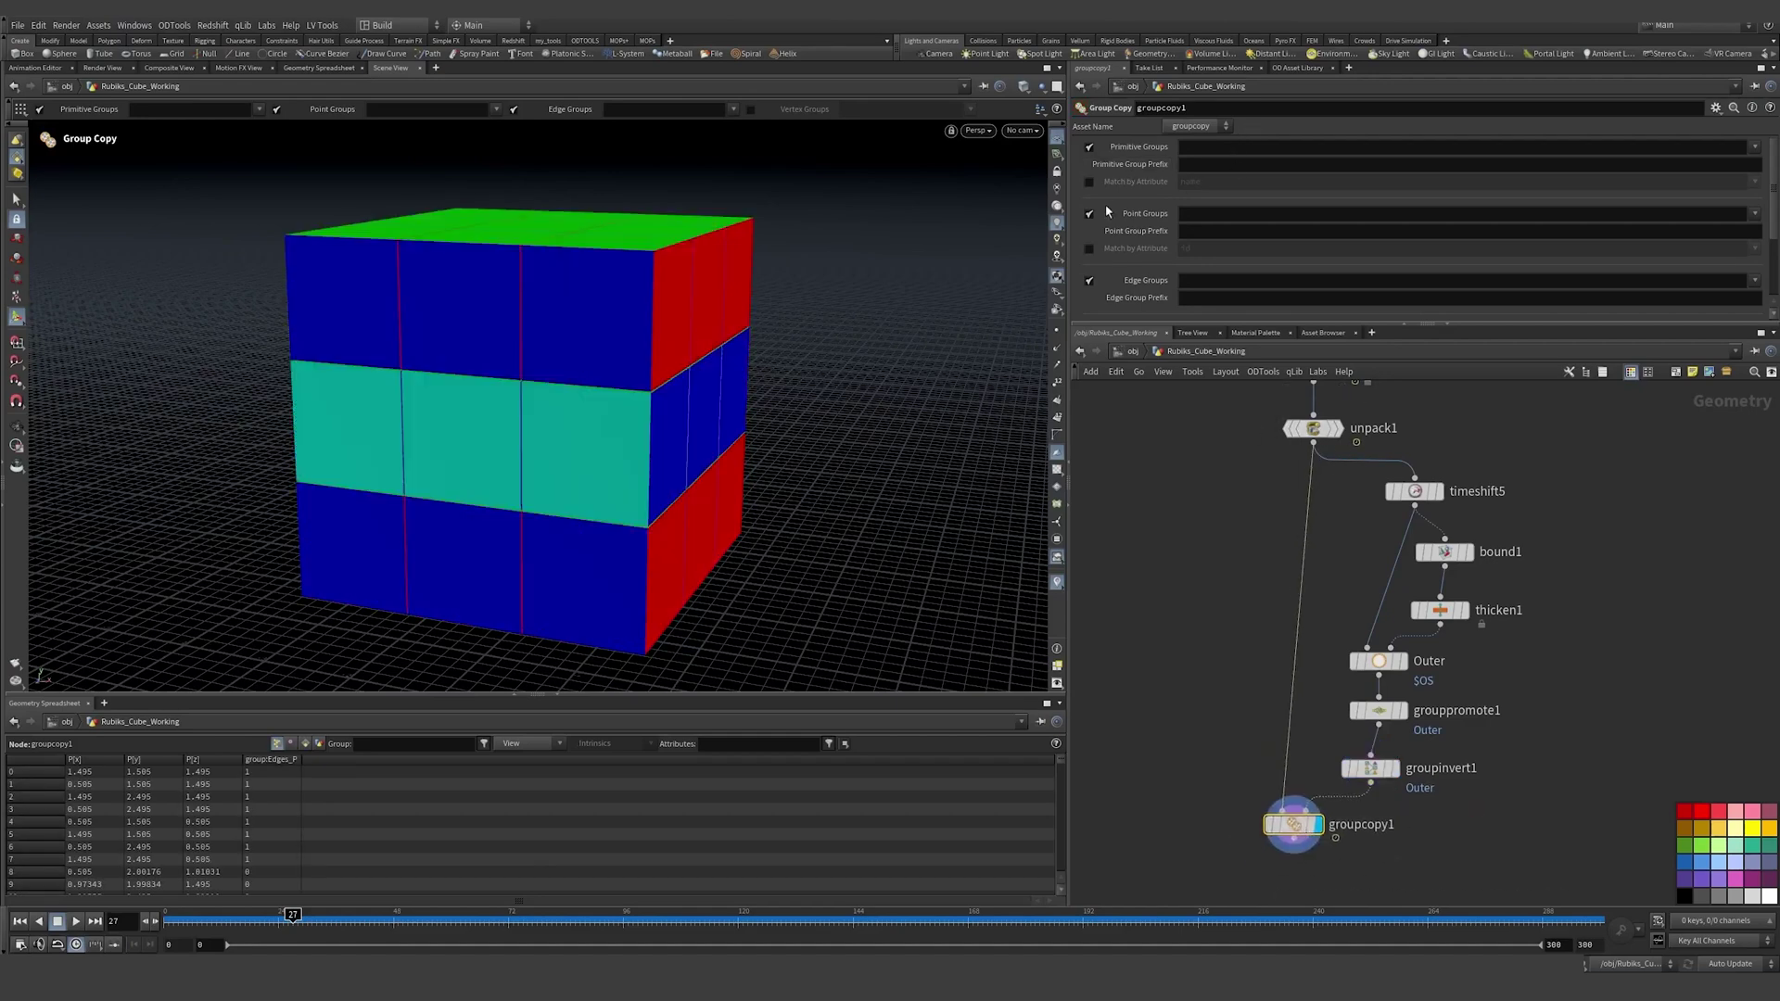
# Step: Disable point and edge groups on groupcopy1, set Primitive Groups to Outer, and scrub the timeline to frame 65
pyautogui.click(1089, 213)
pyautogui.click(1089, 280)
pyautogui.click(1757, 147)
pyautogui.click(1740, 160)
pyautogui.moveTo(1234, 856); pyautogui.dragTo(1265, 746, button='middle')
pyautogui.moveTo(285, 925); pyautogui.dragTo(569, 927)
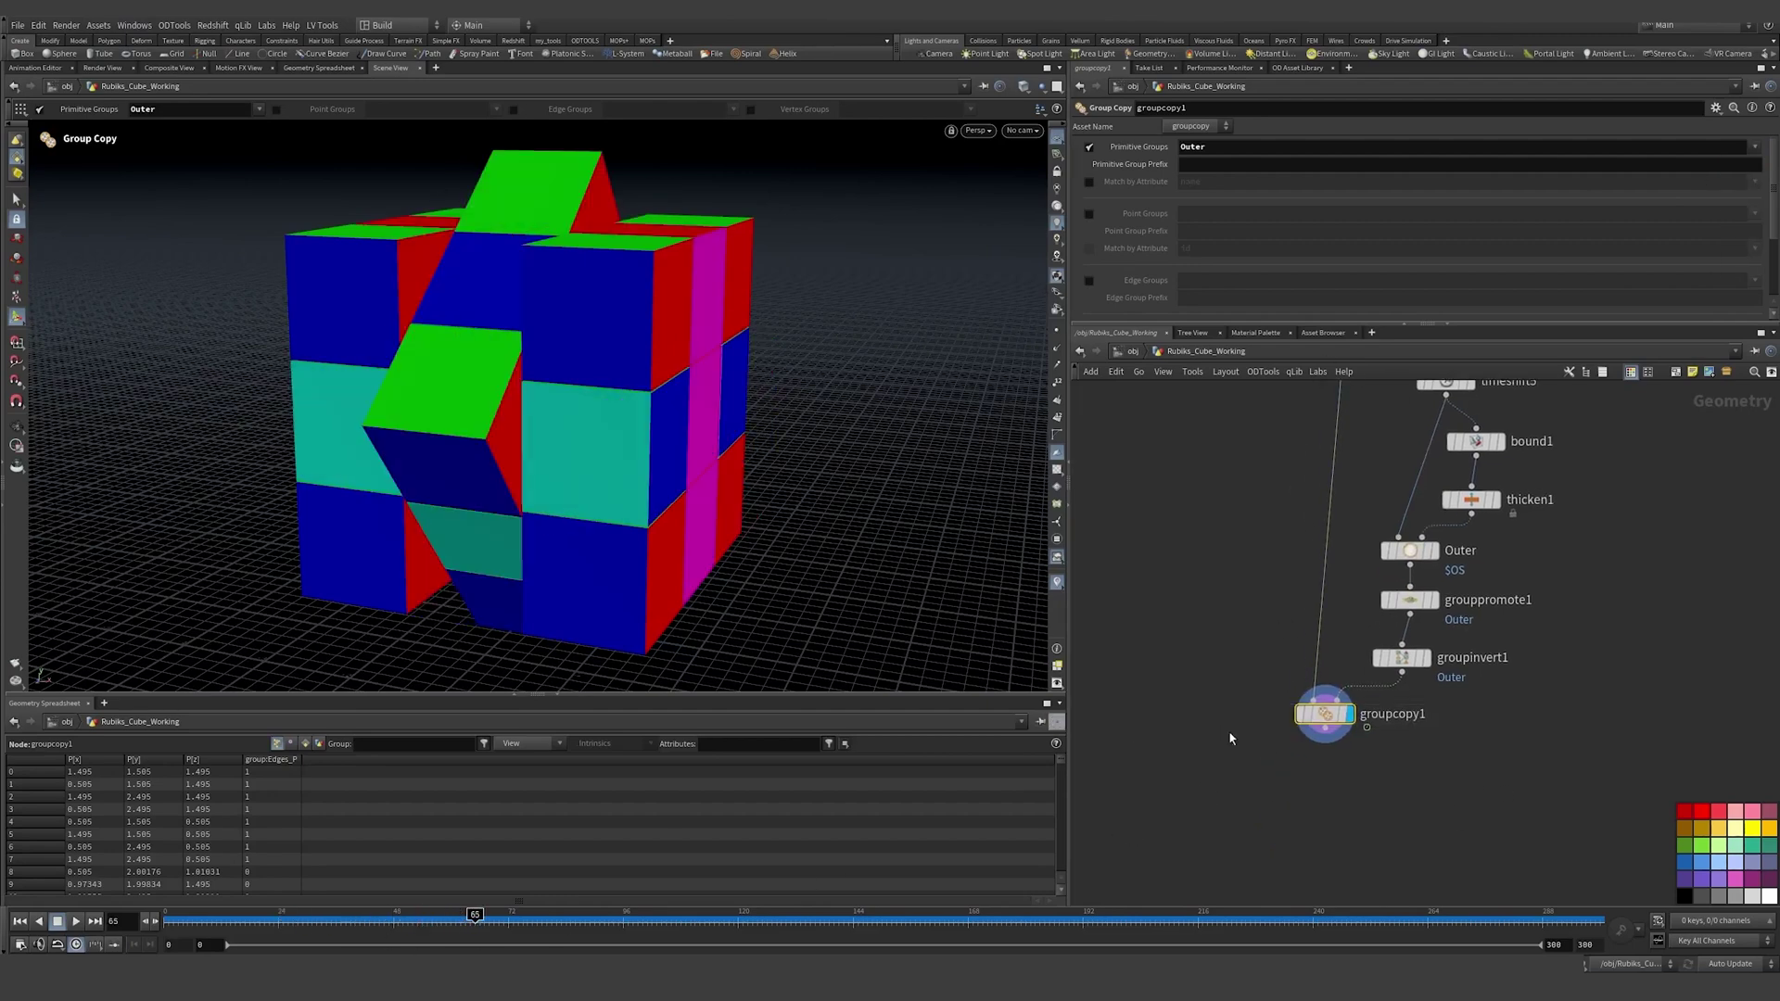
# Step: Add a Blast node below groupcopy1 with Group set to Outer and Delete Non Selected enabled
pyautogui.press('Tab')
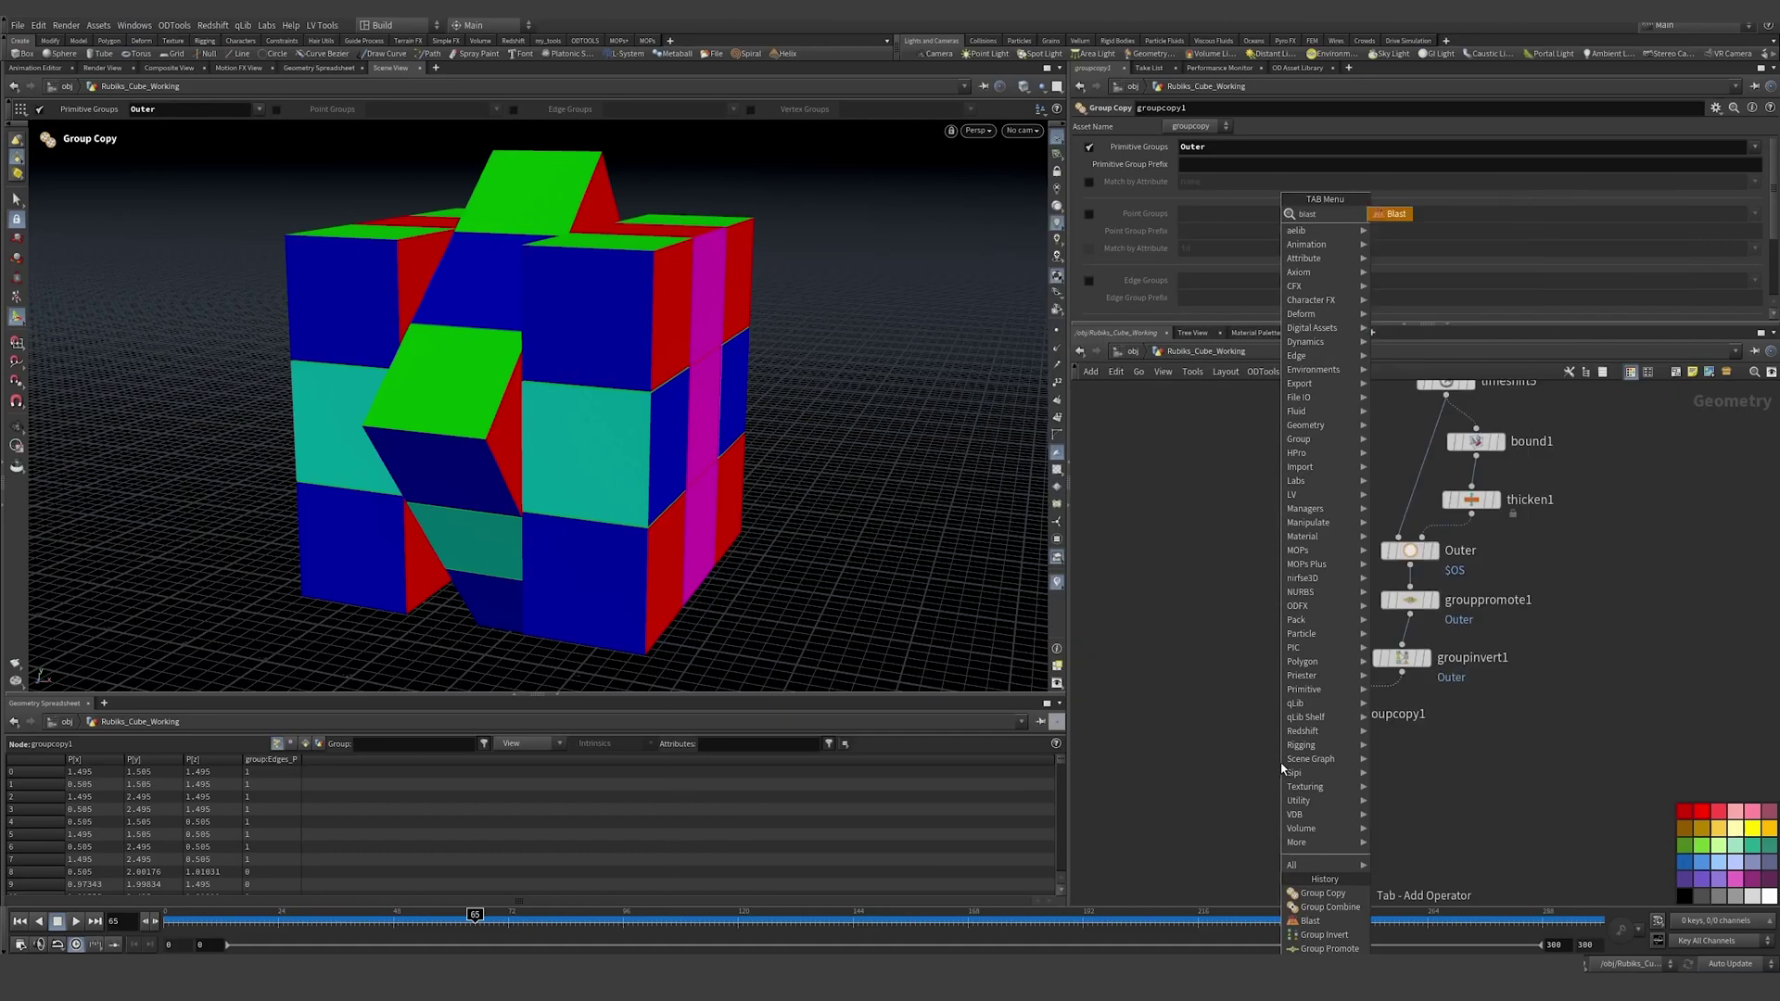
pyautogui.write('blast')
pyautogui.press('Return')
pyautogui.click(1282, 766)
pyautogui.click(1764, 147)
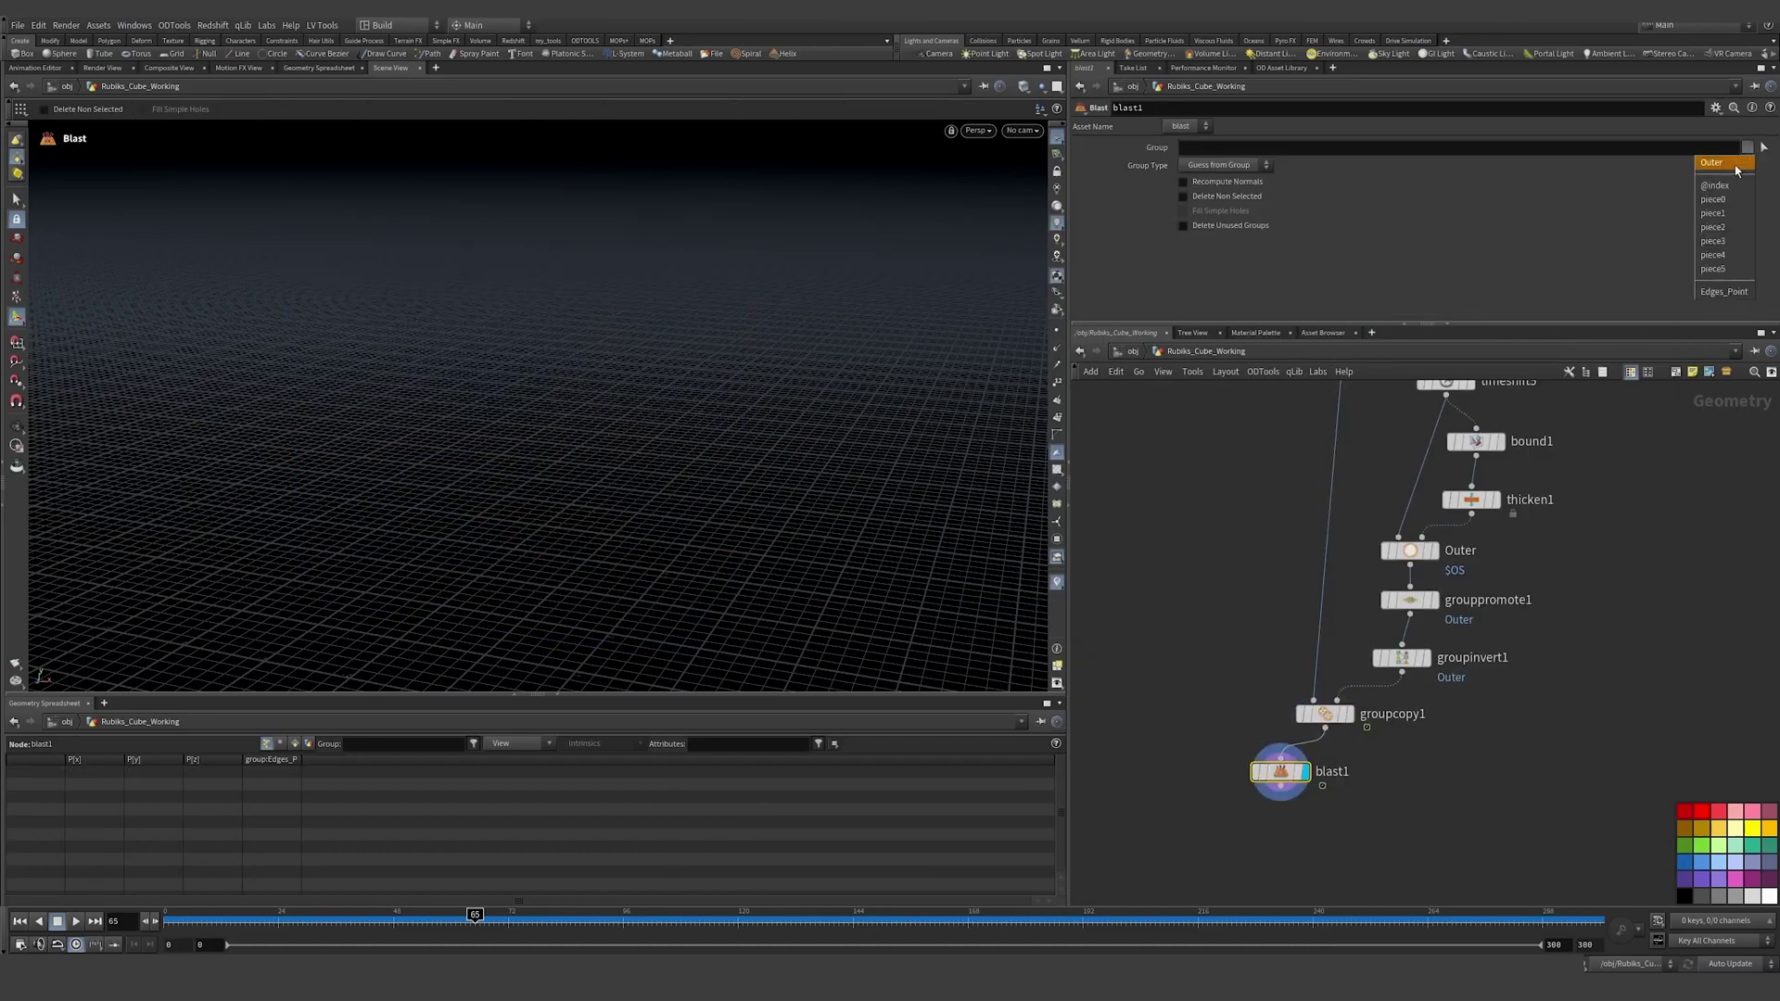
pyautogui.click(1724, 165)
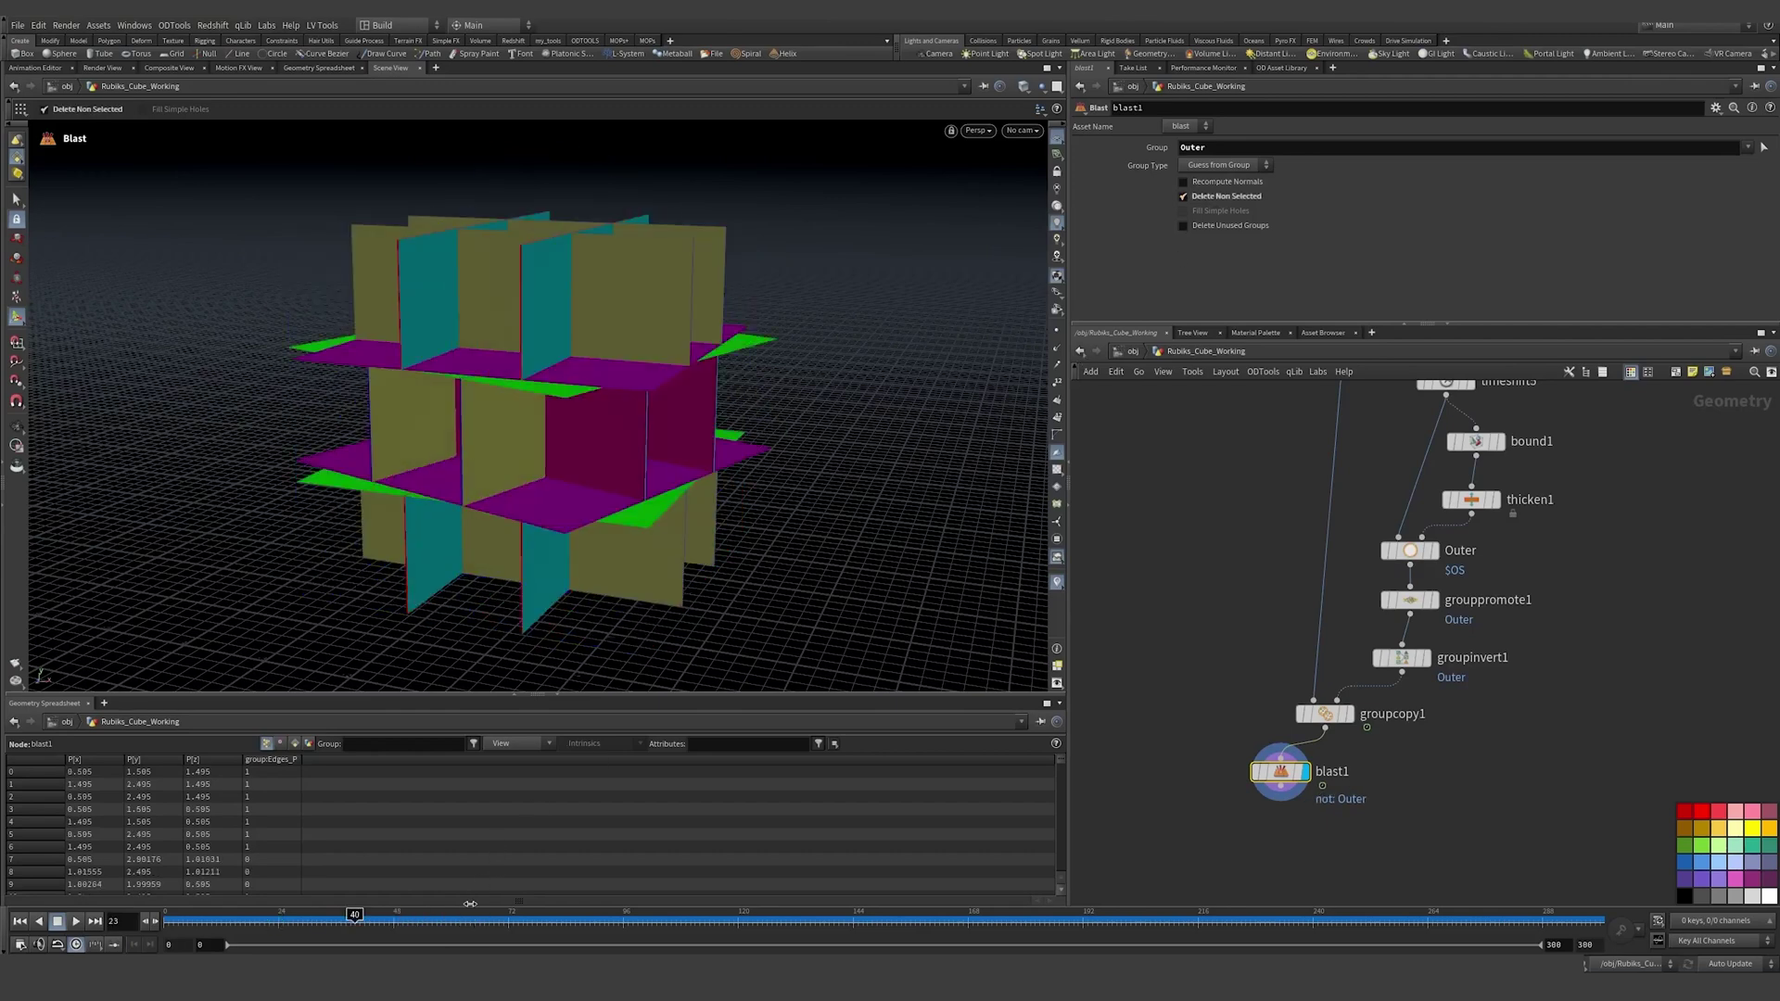
# Step: Move groupcopy1 aside and bypass the timeshift5 node
pyautogui.moveTo(1349, 451); pyautogui.dragTo(1366, 527, button='middle')
pyautogui.scroll(-2, 1364, 625)
pyautogui.moveTo(1347, 758); pyautogui.dragTo(1285, 759)
pyautogui.click(1427, 482)
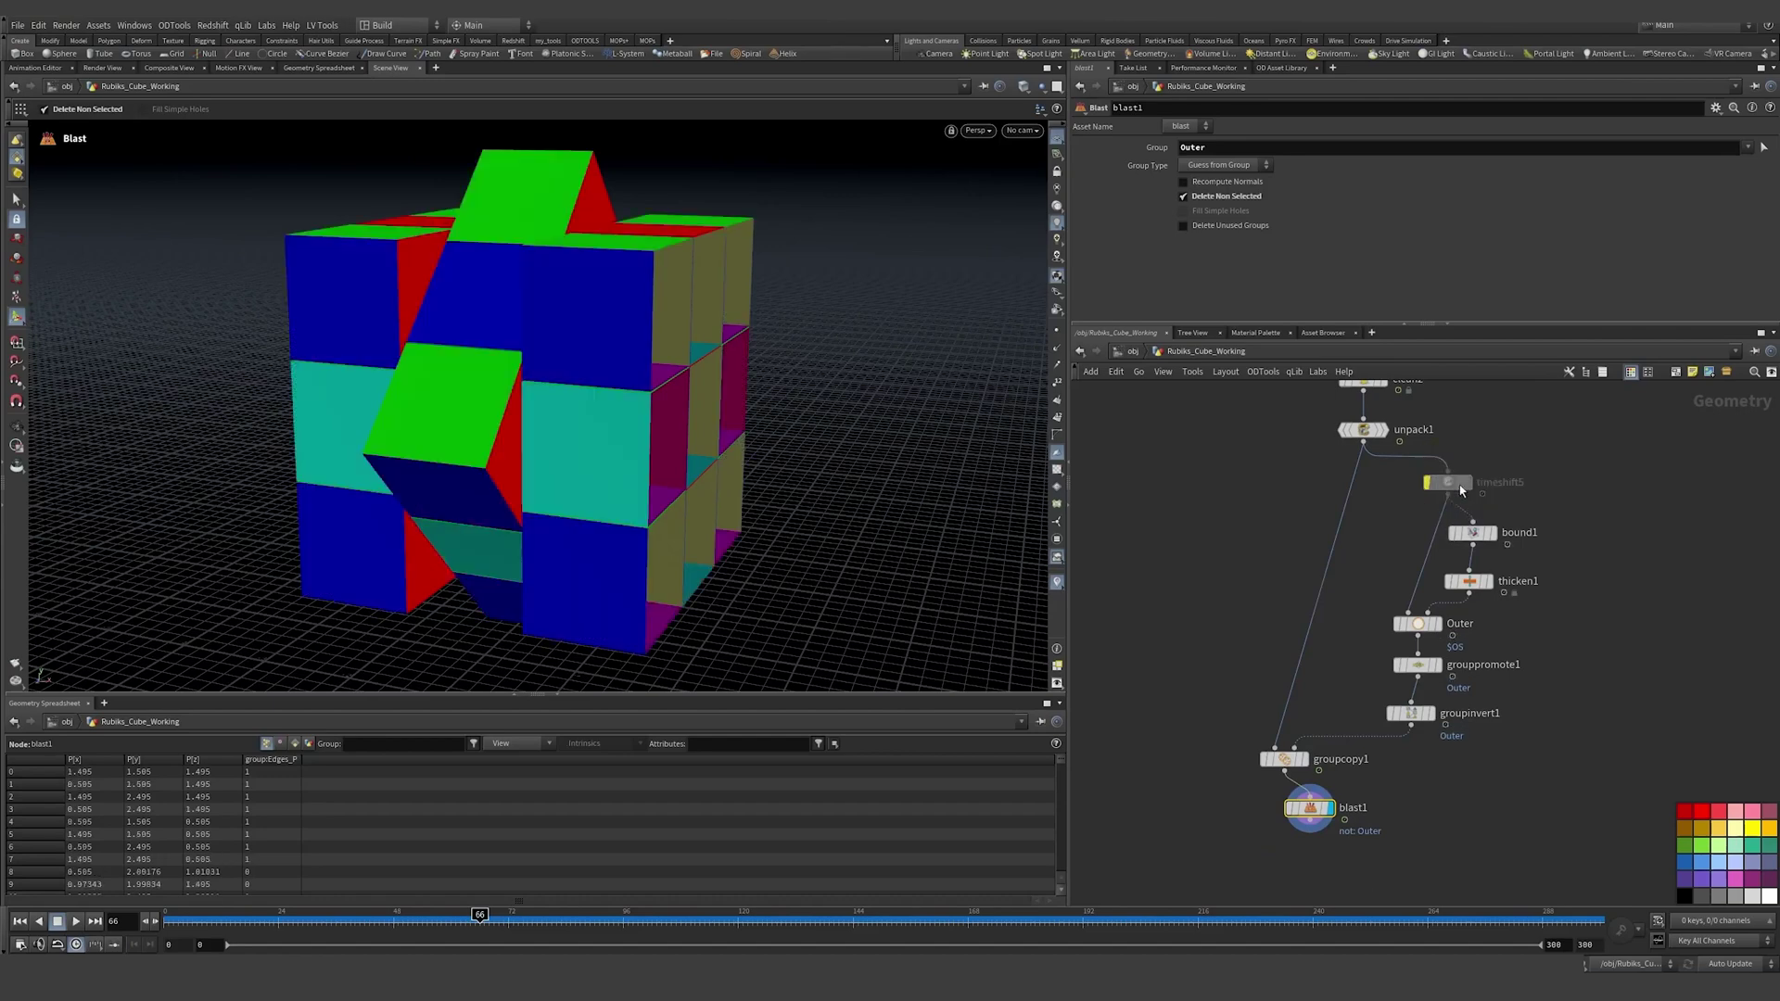
# Step: Wire groupinvert1 into blast1, scrub to frame 69, and display bound1
pyautogui.moveTo(1411, 725); pyautogui.dragTo(1310, 788)
pyautogui.moveTo(479, 918)
pyautogui.mouseDown()
pyautogui.moveTo(234, 918)
pyautogui.moveTo(494, 917)
pyautogui.mouseUp()
pyautogui.click(1489, 533)
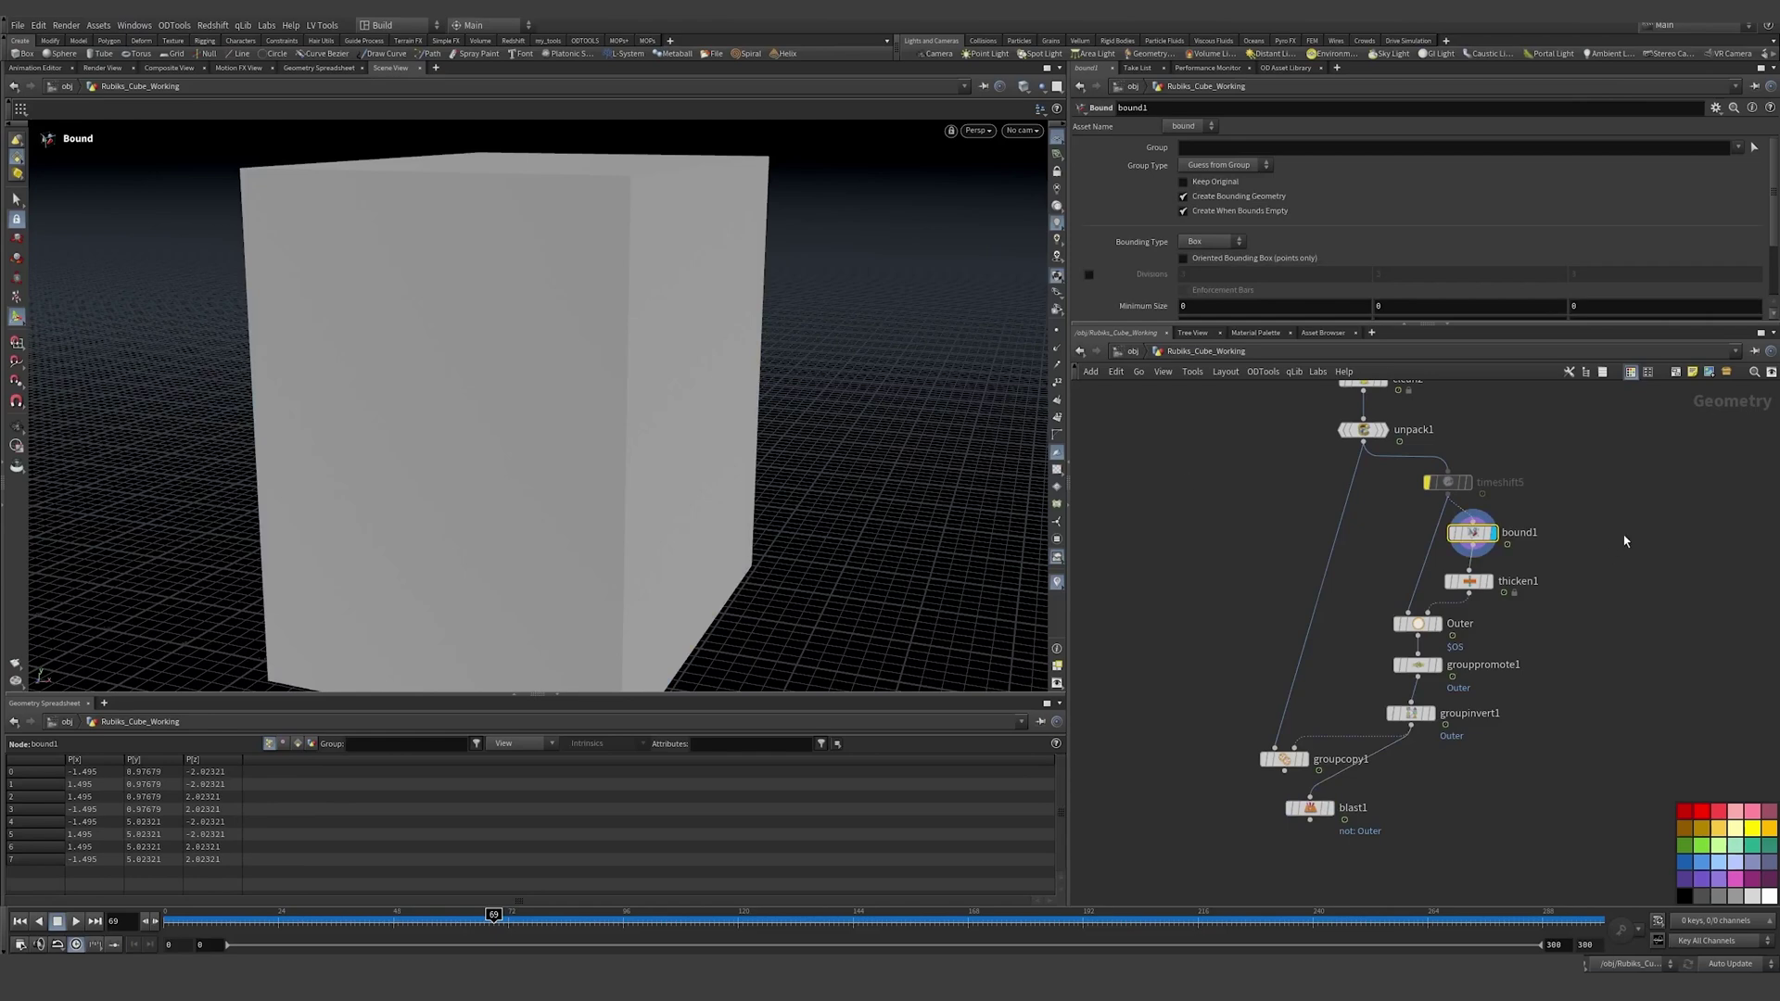
# Step: Re-enable the timeshift5 node and check blast1's result on the animated cube at frame 86
pyautogui.click(1428, 482)
pyautogui.moveTo(1283, 759); pyautogui.dragTo(1365, 809)
pyautogui.click(1356, 808)
pyautogui.moveTo(360, 918); pyautogui.dragTo(604, 914)
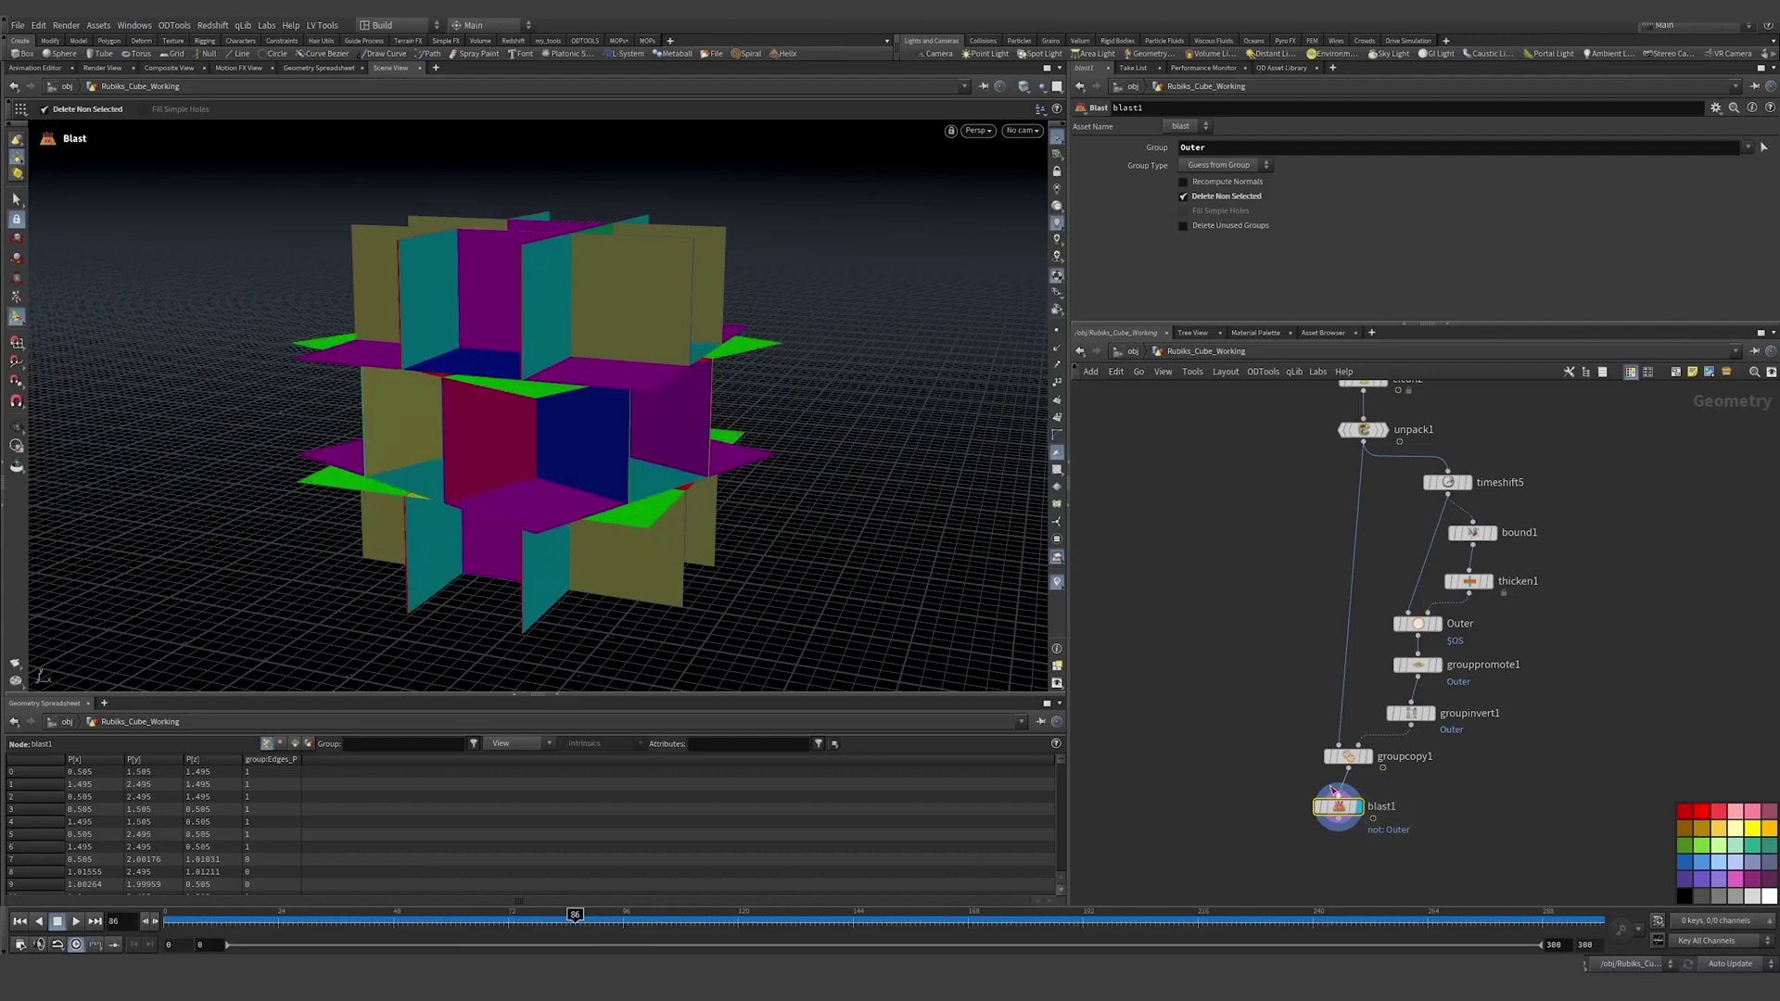
# Step: Delete the blast1 node and adjust the position of groupcopy1
pyautogui.press('Delete')
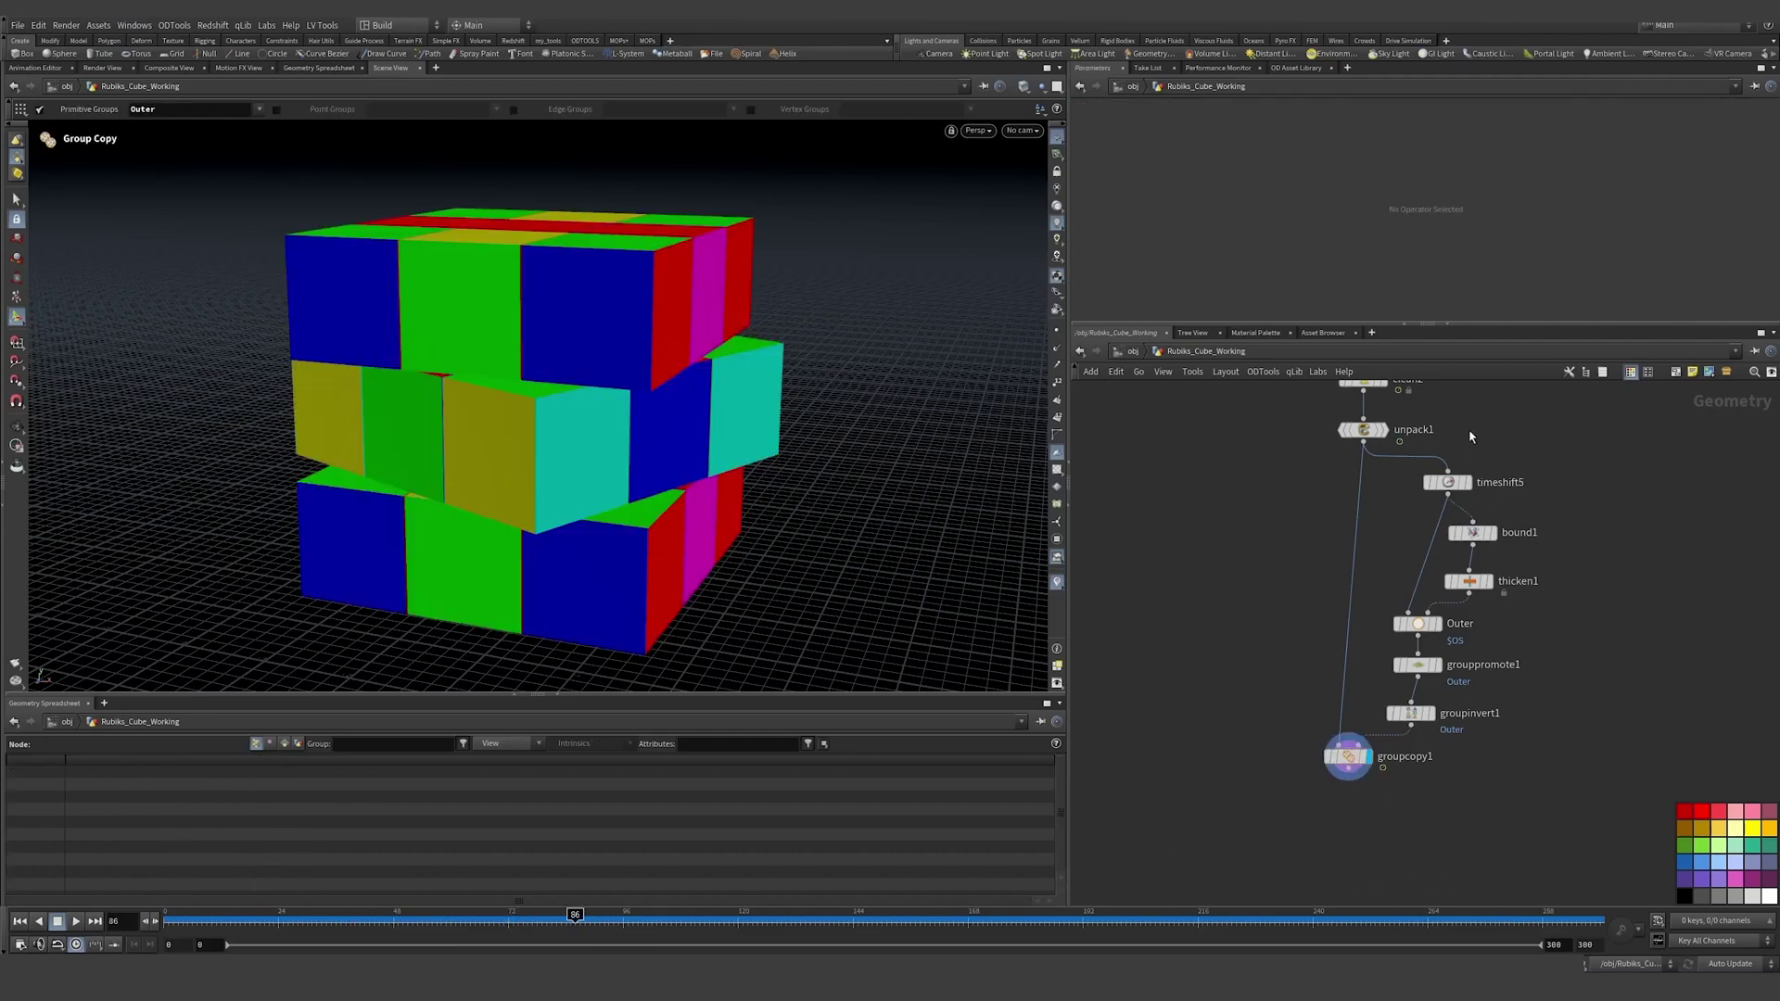
pyautogui.moveTo(1460, 459); pyautogui.dragTo(1403, 472, button='middle')
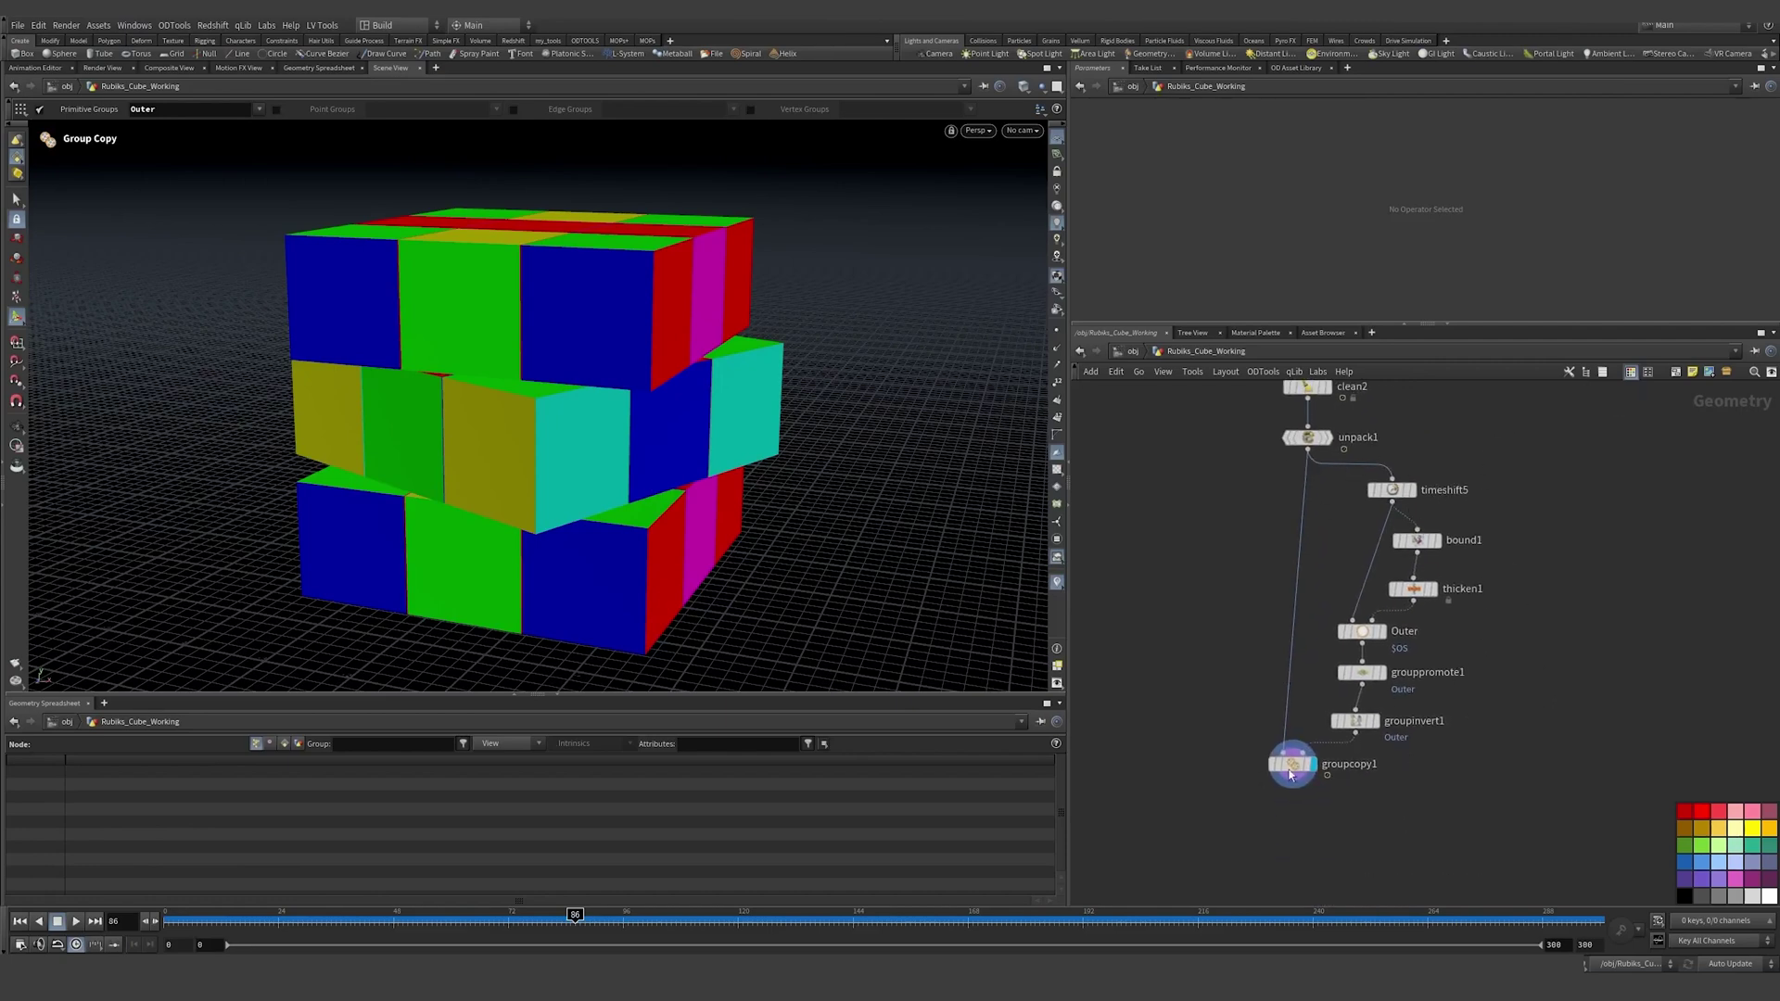
pyautogui.moveTo(1292, 764); pyautogui.dragTo(1298, 763)
pyautogui.moveTo(1474, 763); pyautogui.dragTo(1485, 663, button='middle')
# Step: Add a Vellum Configure Balloon setup below groupcopy1 and wire groupcopy1 into vellumcloth1's geometry input
pyautogui.press('Tab')
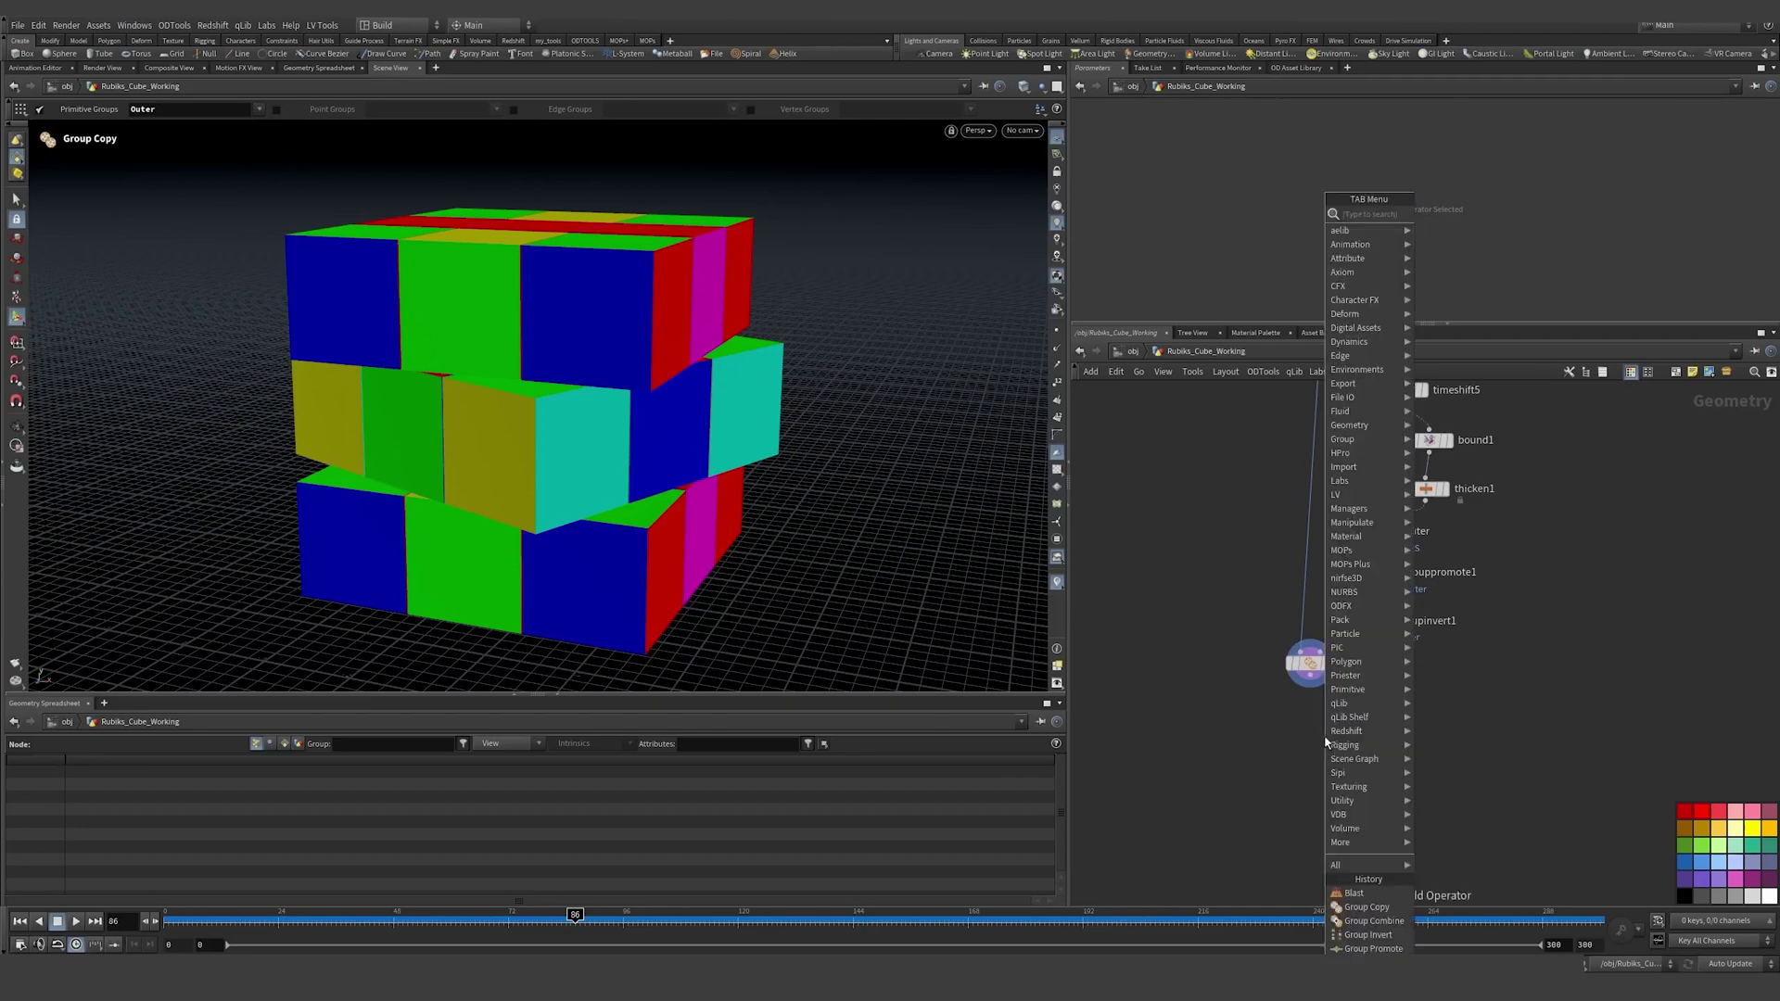
pyautogui.write('vell ba')
pyautogui.press('Return')
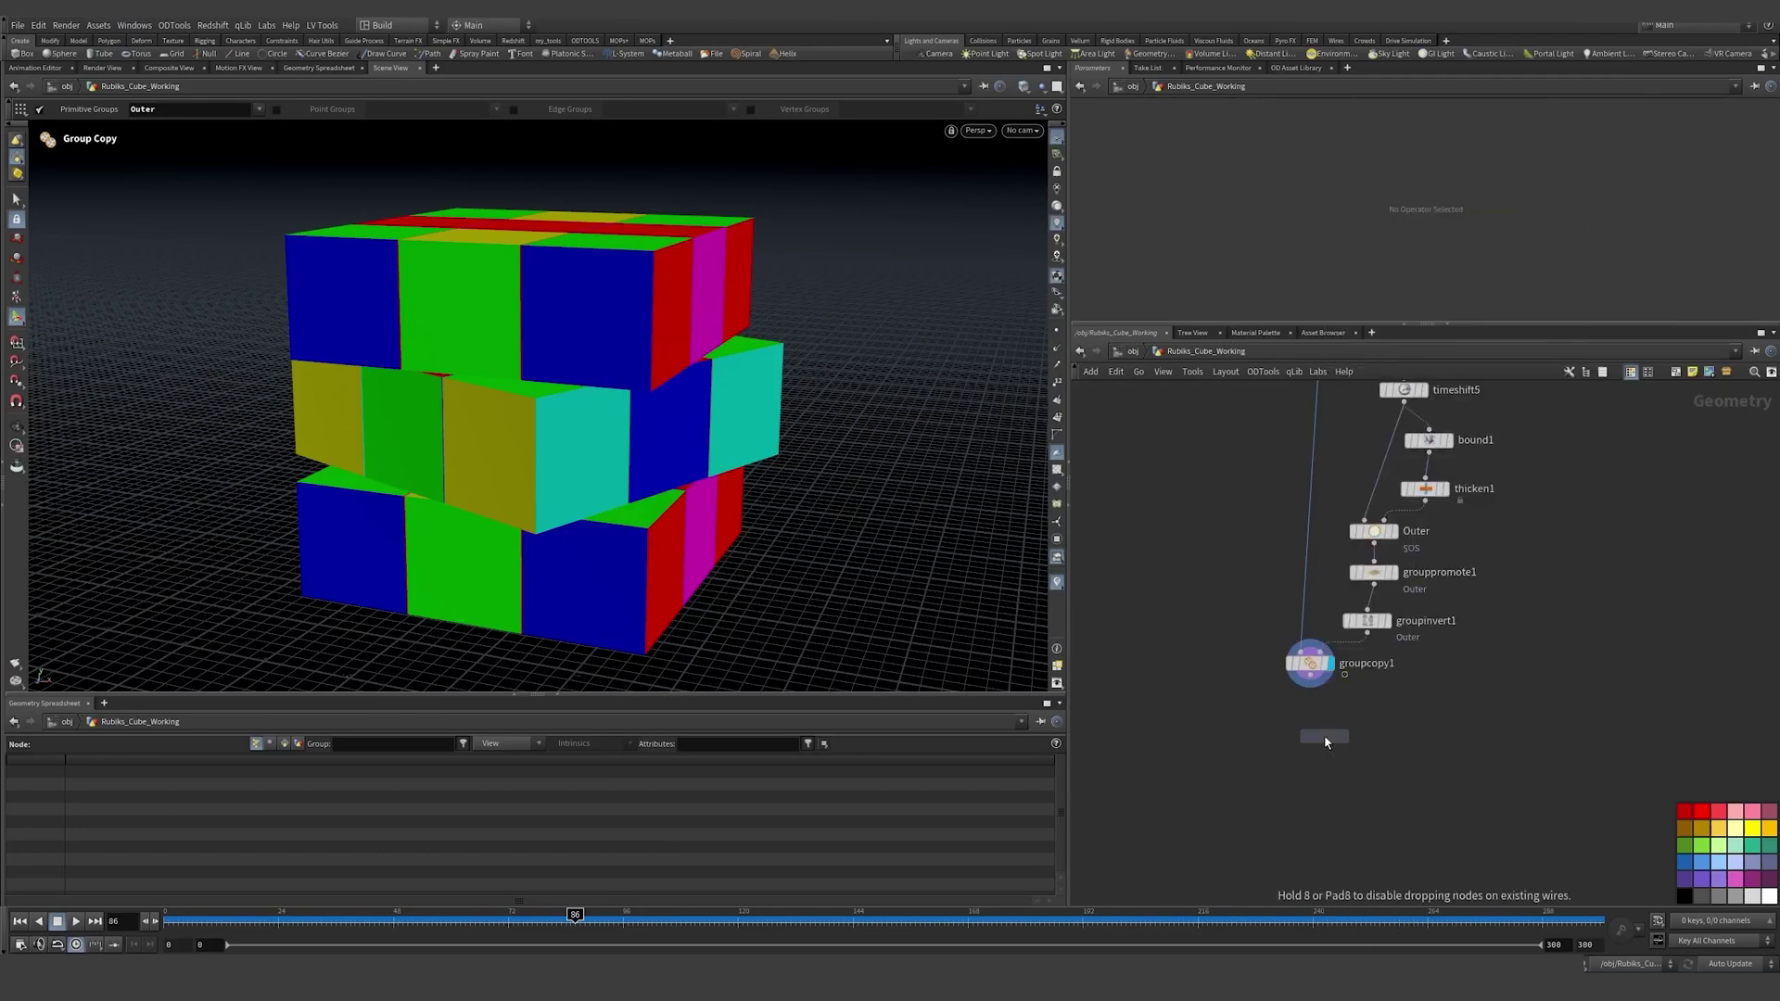
pyautogui.click(1316, 732)
pyautogui.moveTo(1308, 632); pyautogui.dragTo(1287, 679)
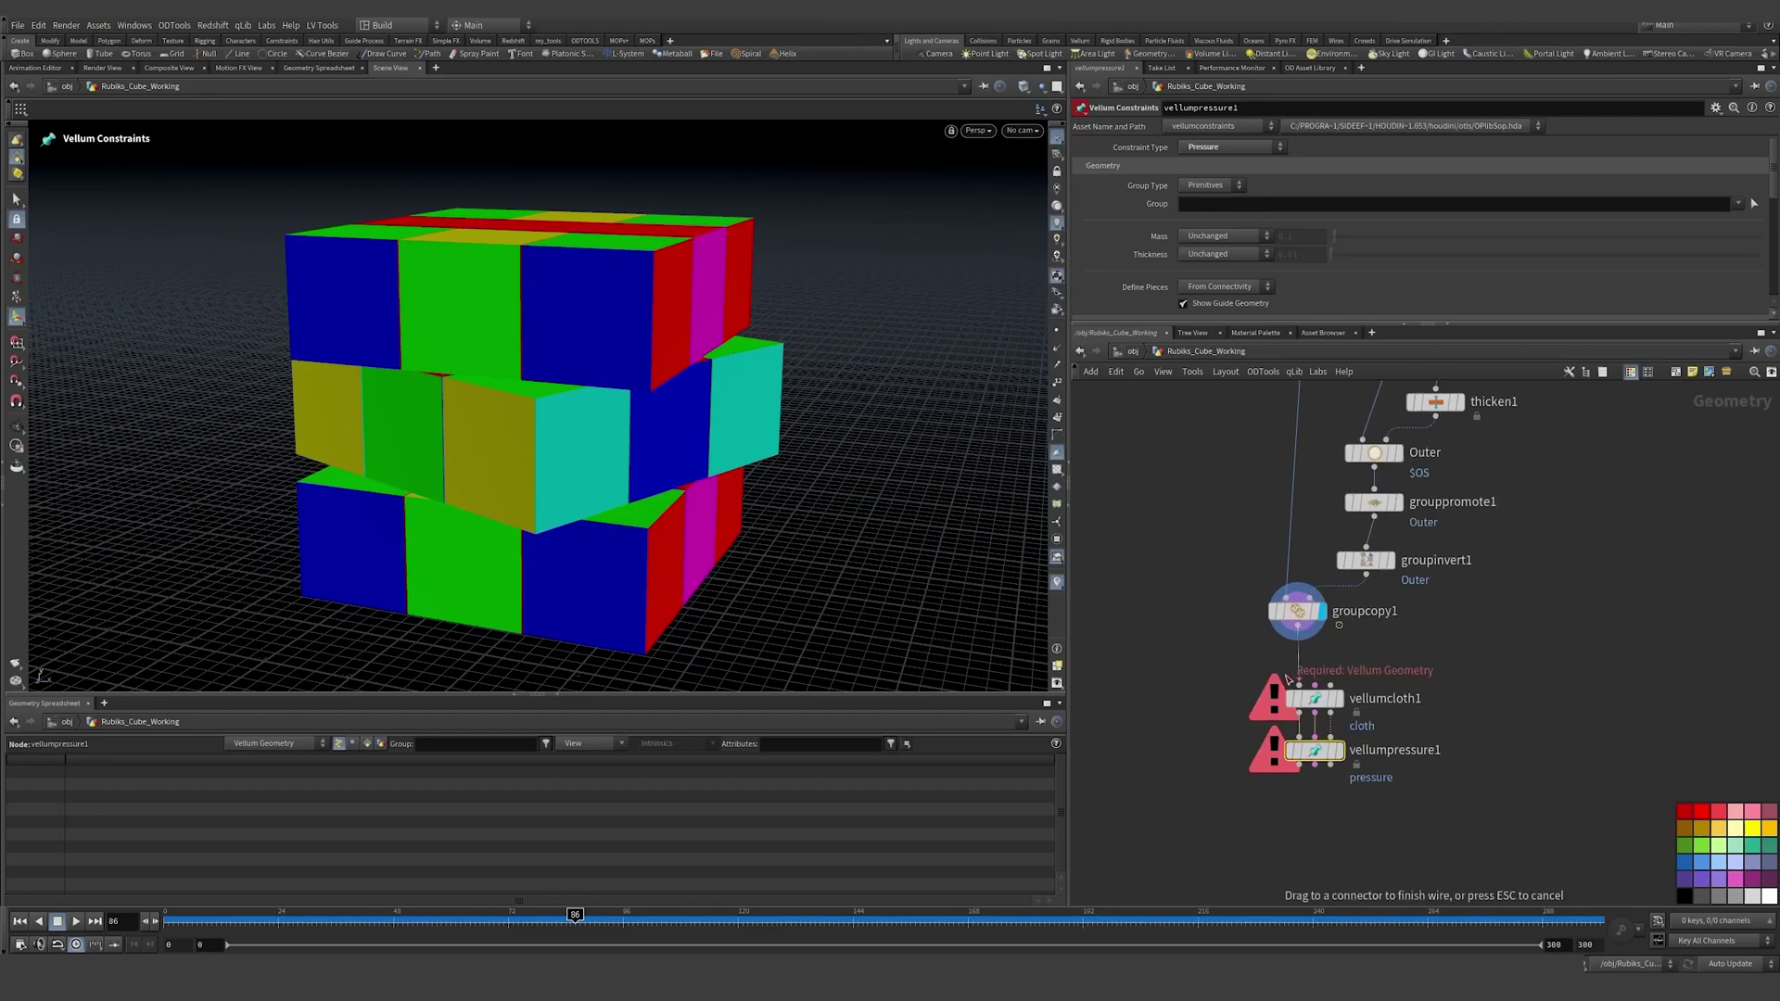
pyautogui.click(1302, 687)
pyautogui.moveTo(1343, 697)
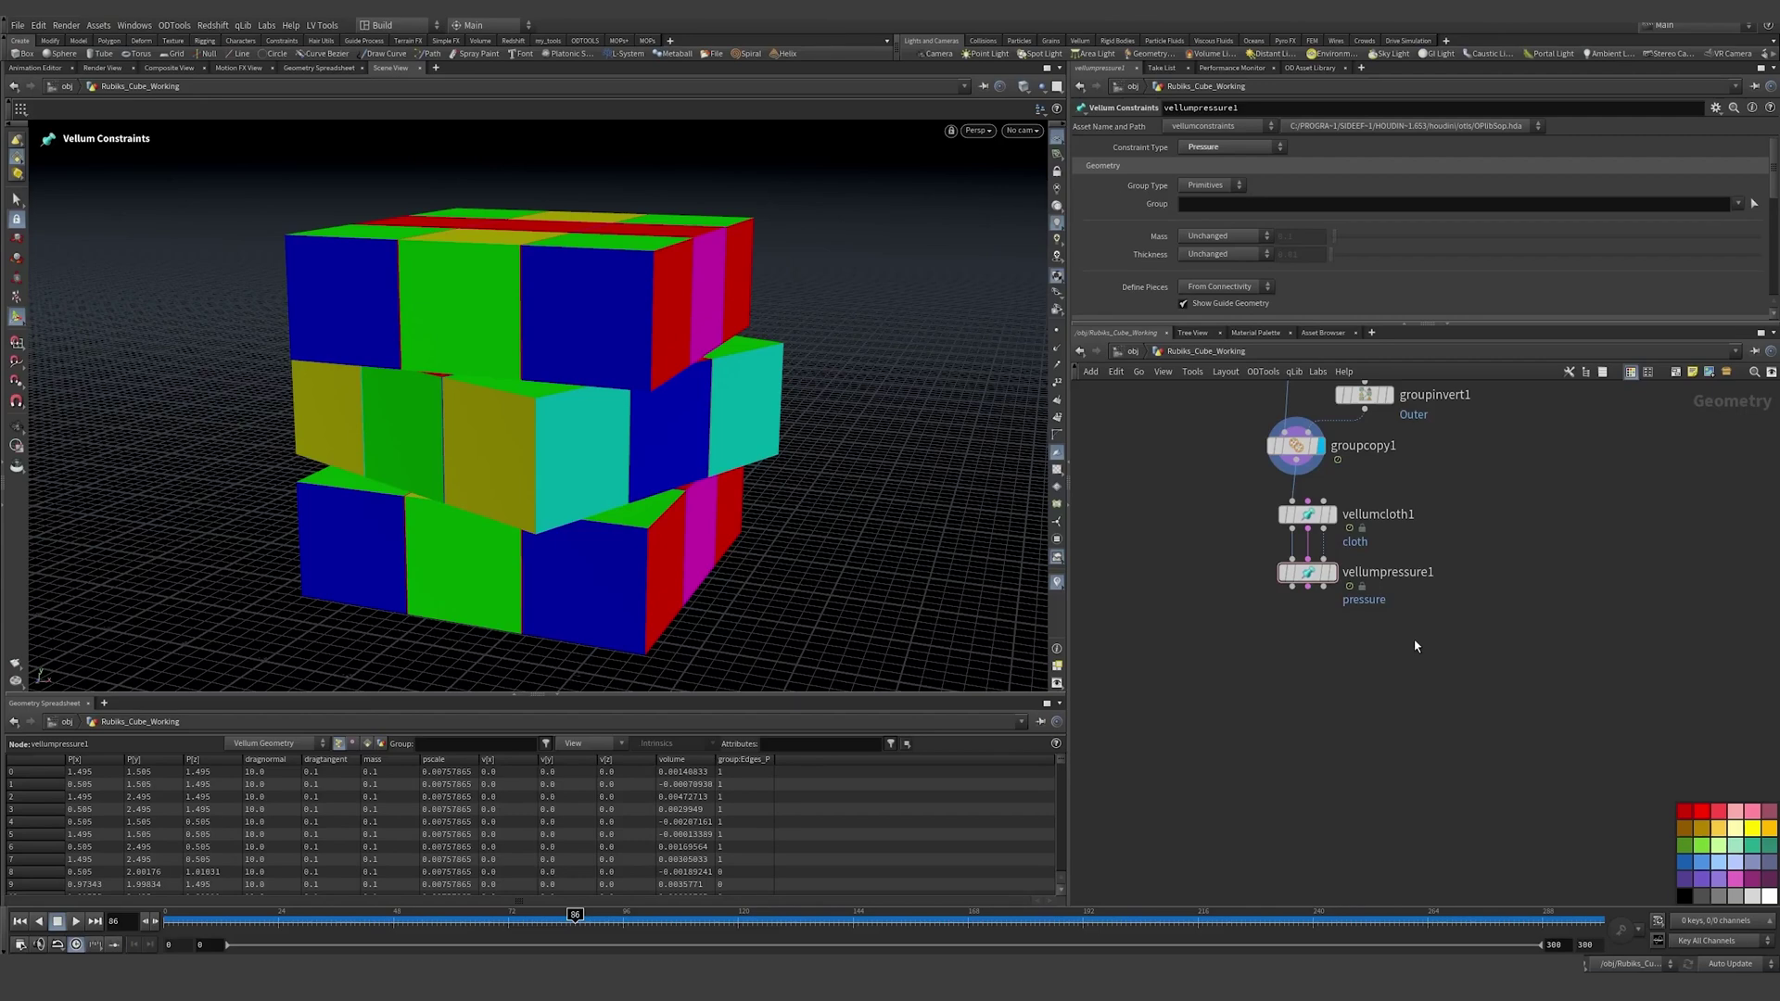
pyautogui.moveTo(1411, 637); pyautogui.dragTo(1411, 618, button='middle')
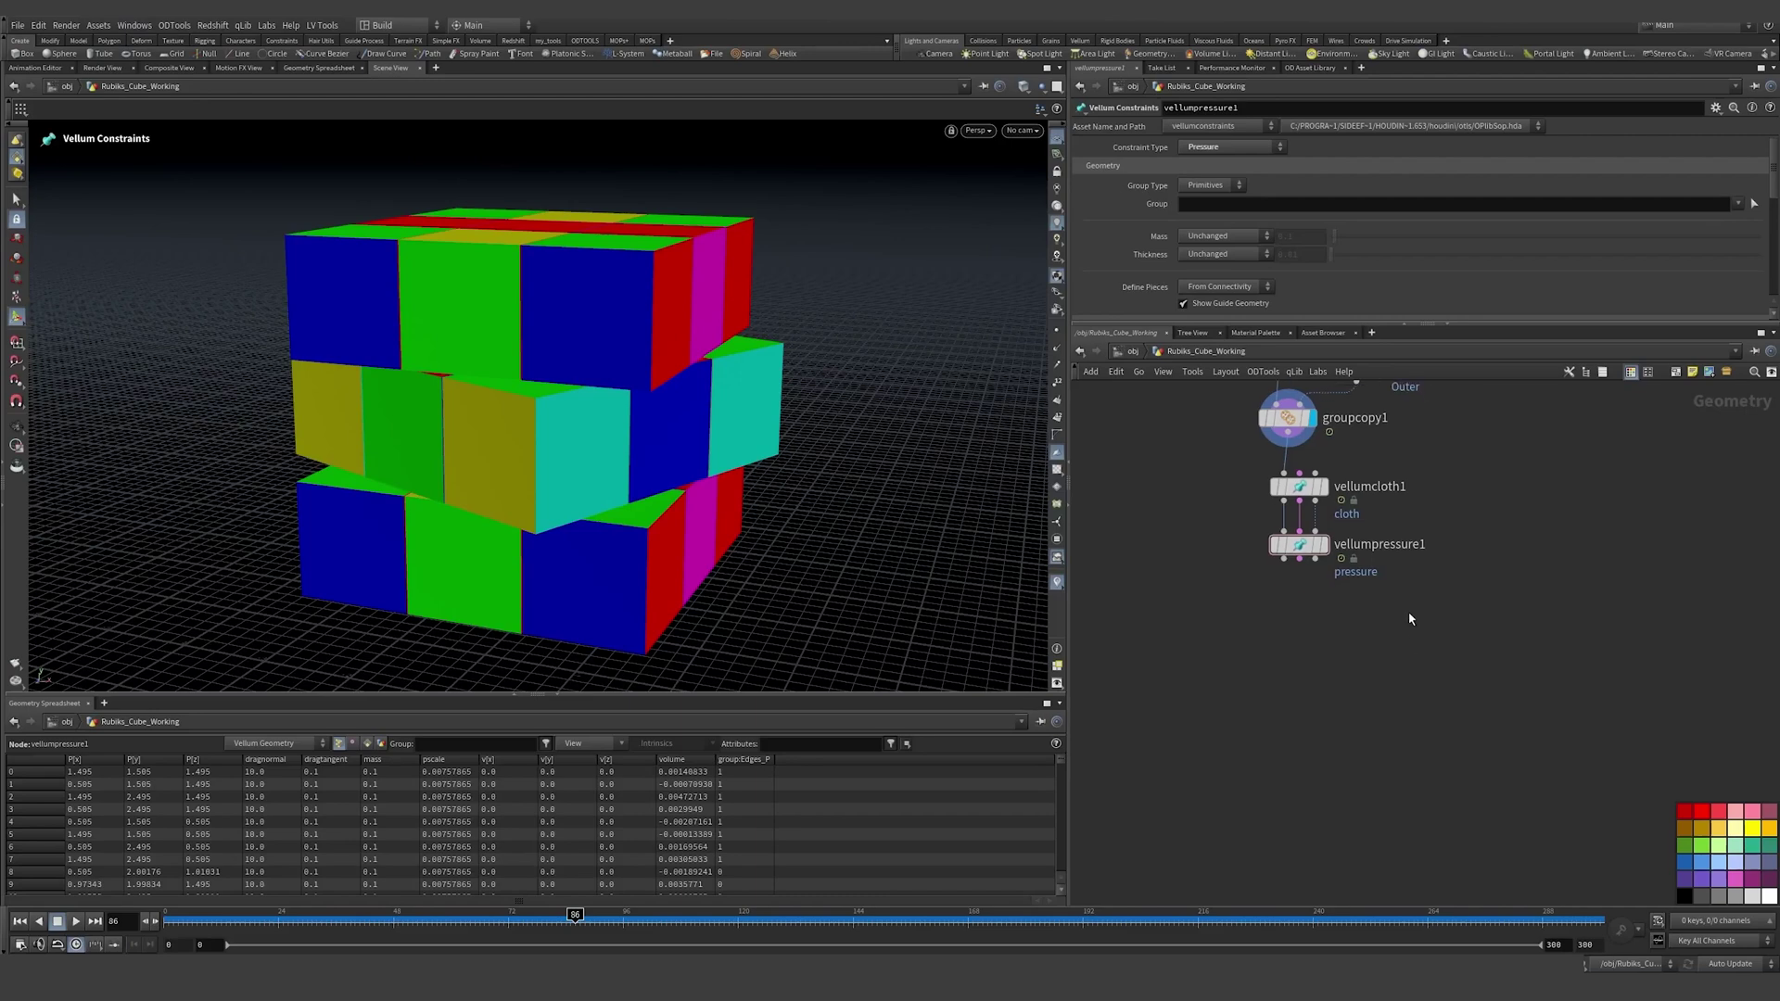
# Step: Add a Group Copy node fed by vellumpressure1, with its constraints as first input and its geometry as second
pyautogui.press('Tab')
pyautogui.write('group copy')
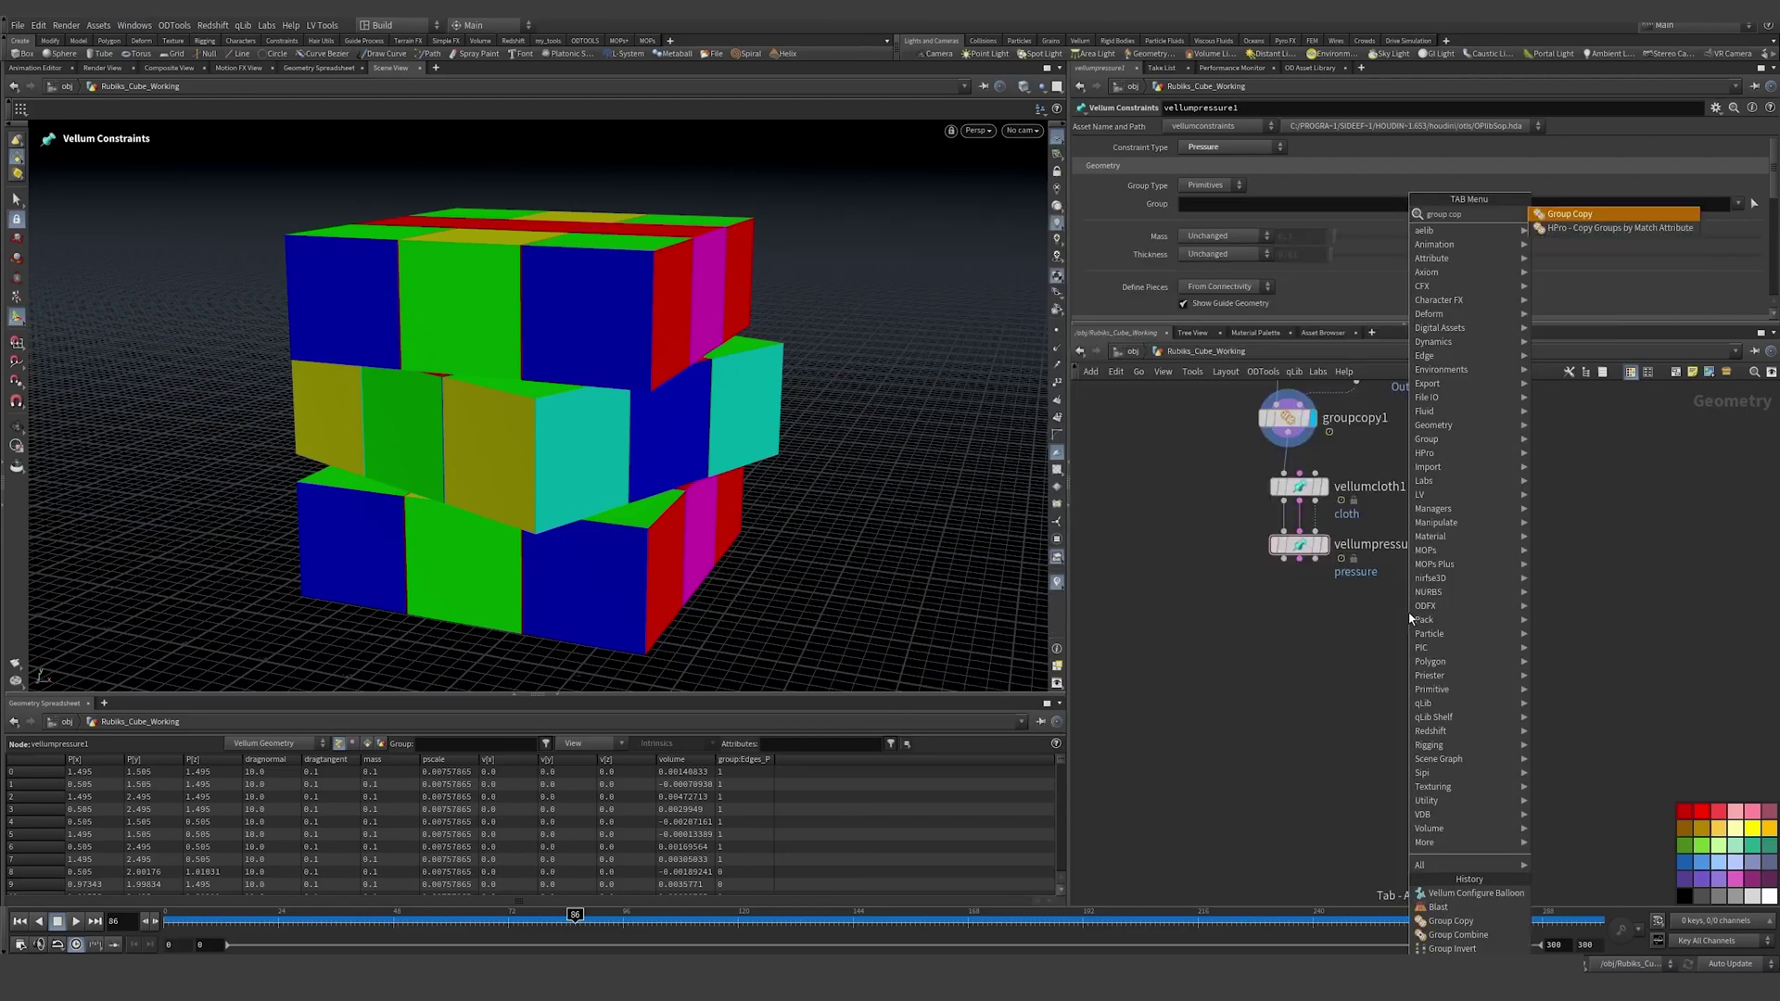
pyautogui.press('Return')
pyautogui.click(1398, 647)
pyautogui.scroll(2, 1365, 608)
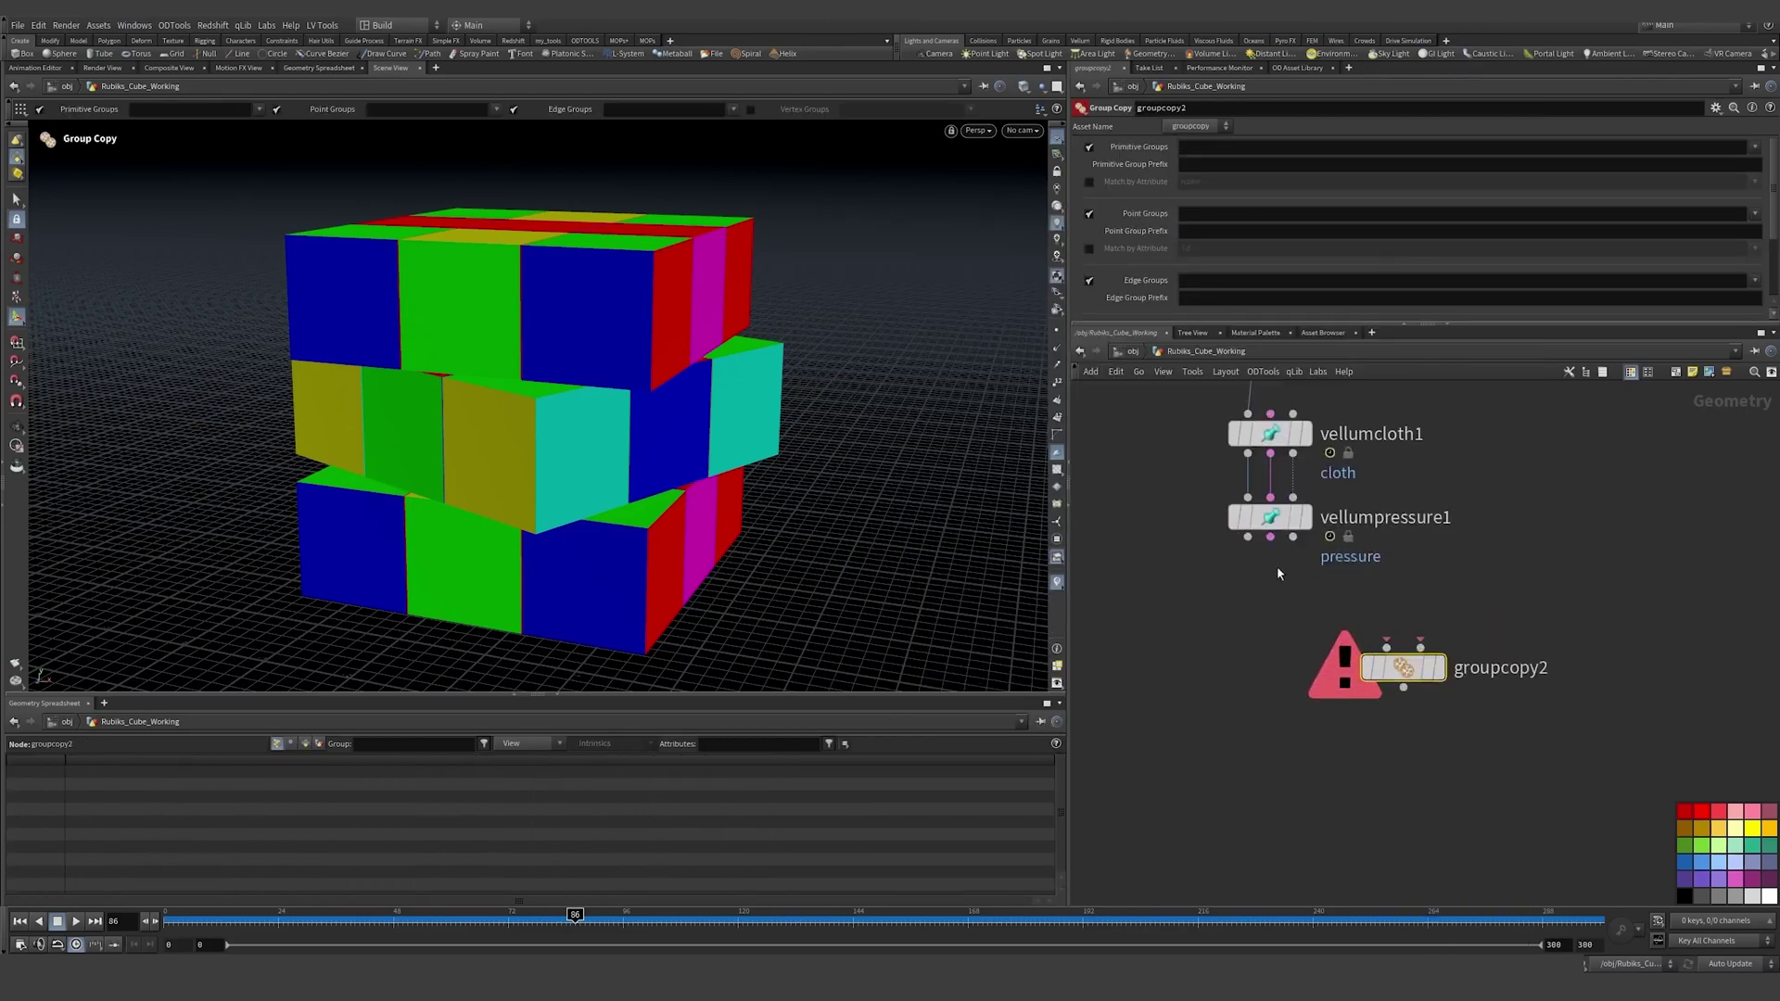
pyautogui.moveTo(1248, 537); pyautogui.dragTo(1443, 605)
pyautogui.click(1437, 667)
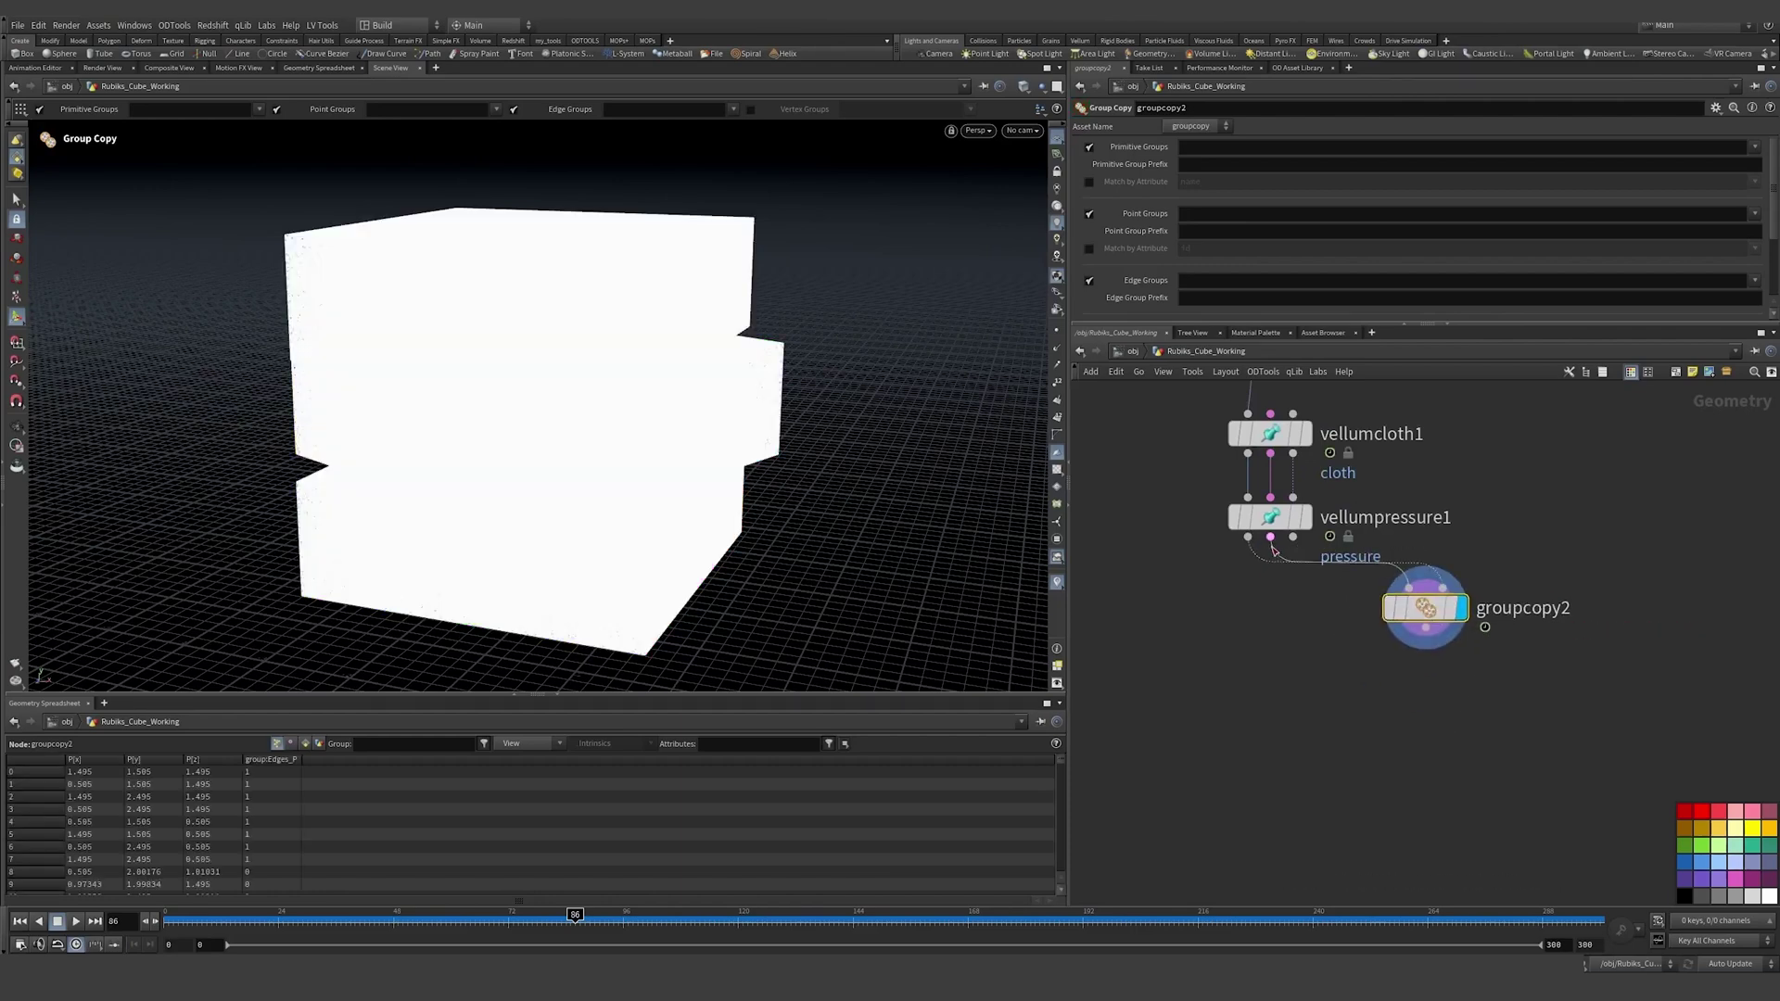
# Step: Set Point Groups on groupcopy2 to Edges_Point and disable its primitive and edge groups
pyautogui.click(1753, 213)
pyautogui.click(1730, 230)
pyautogui.click(1090, 147)
pyautogui.click(1090, 280)
# Step: Add a Group Promote node below groupcopy2
pyautogui.moveTo(1425, 647); pyautogui.dragTo(1428, 669)
pyautogui.write('grouppro')
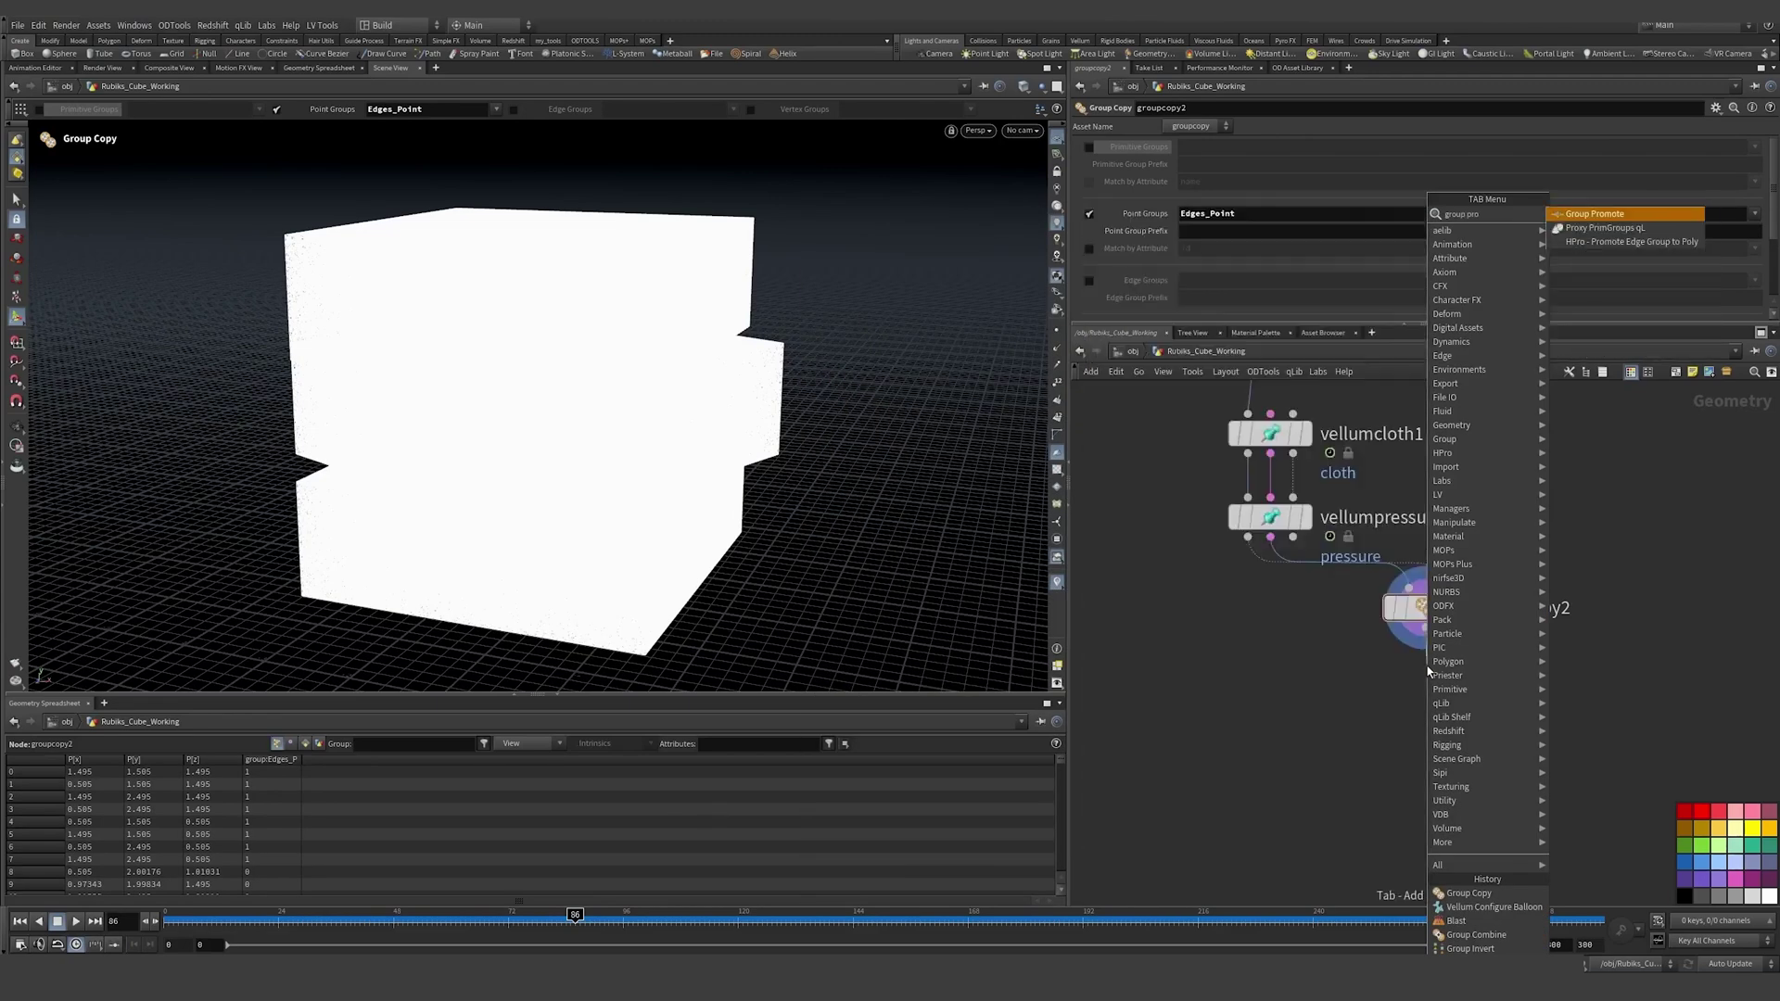
pyautogui.press('Return')
pyautogui.click(1462, 690)
# Step: Set grouppromote2 to convert the Edges_Point group from Points to Primitives
pyautogui.click(1368, 144)
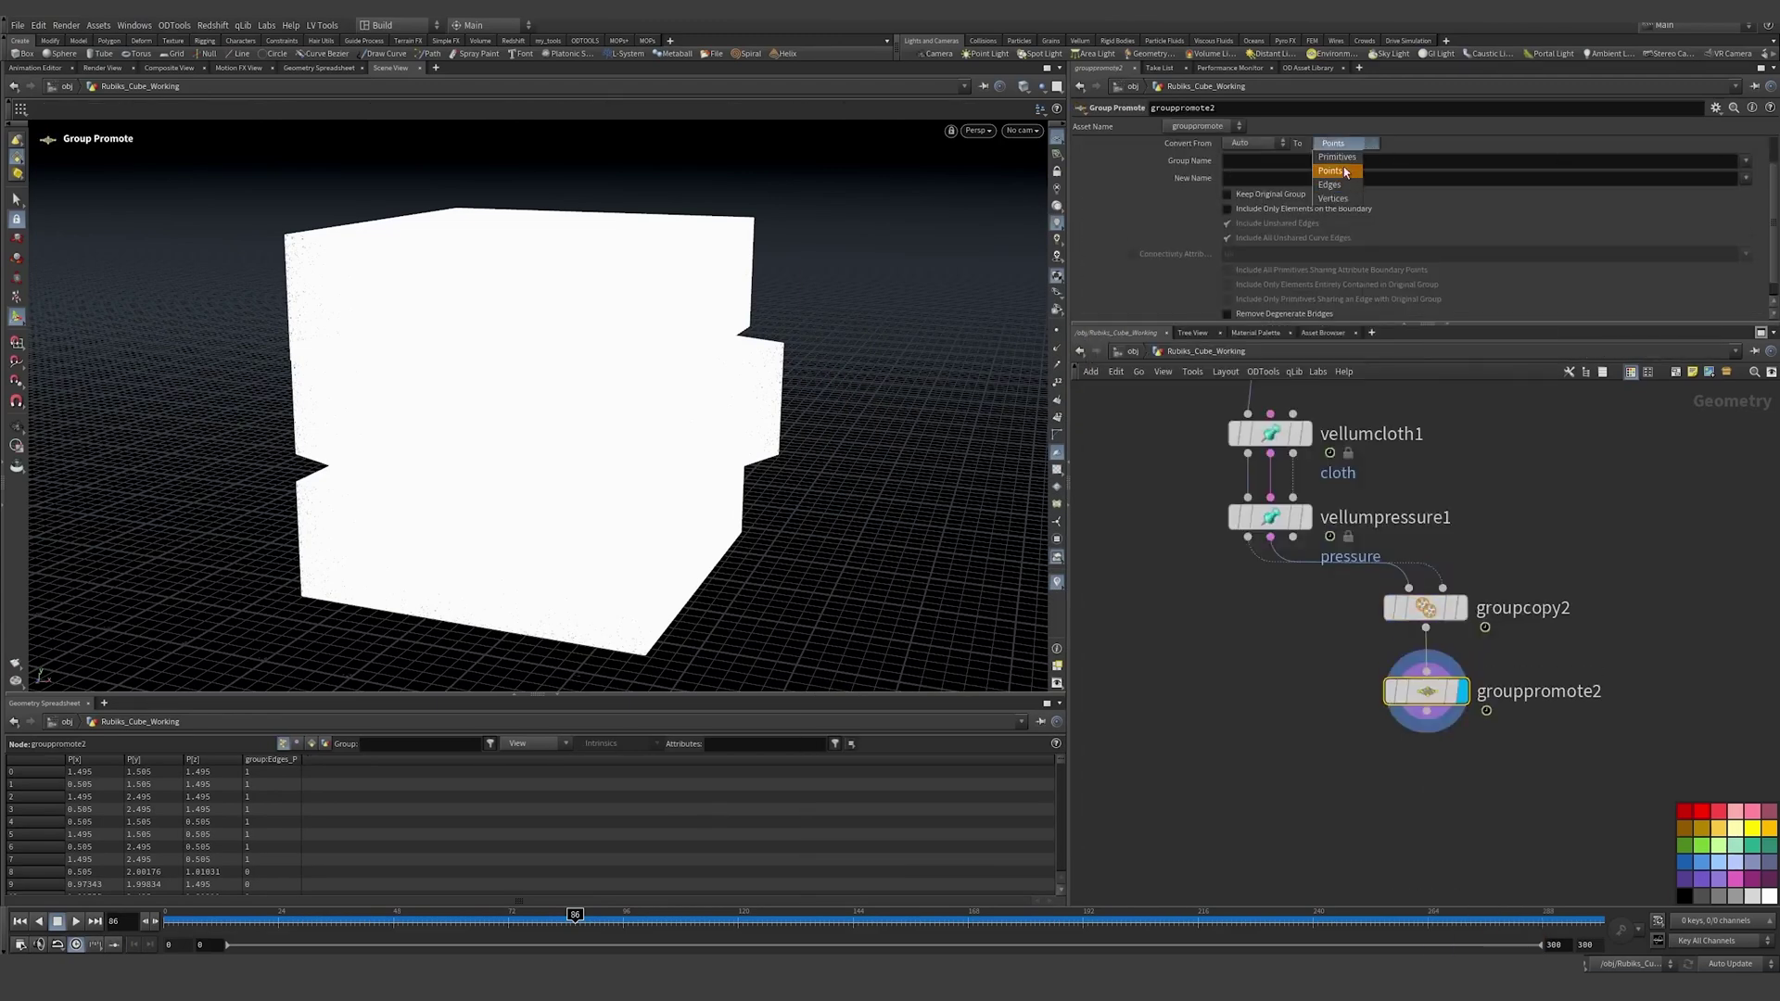
pyautogui.click(1337, 157)
pyautogui.click(1256, 143)
pyautogui.click(1244, 184)
pyautogui.click(1746, 160)
pyautogui.click(1715, 344)
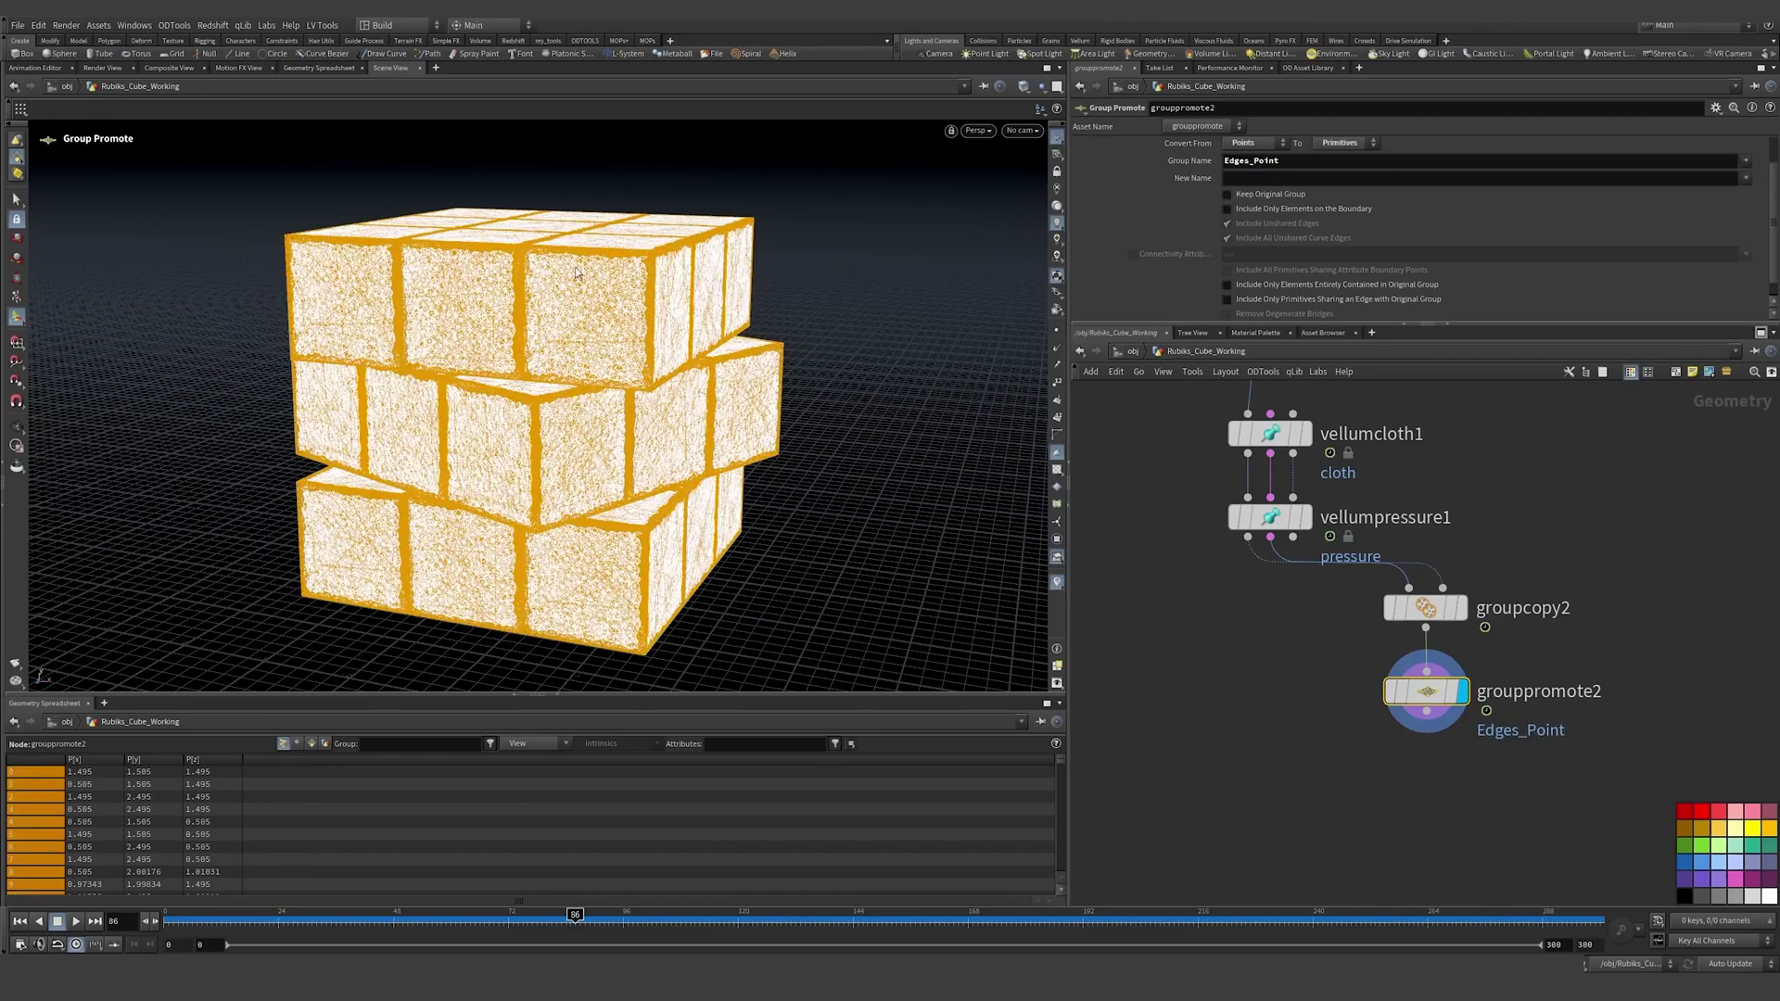
# Step: Add a Group Combine node below grouppromote2 with Group Name set to Edges
pyautogui.press('Tab')
pyautogui.write('grop co')
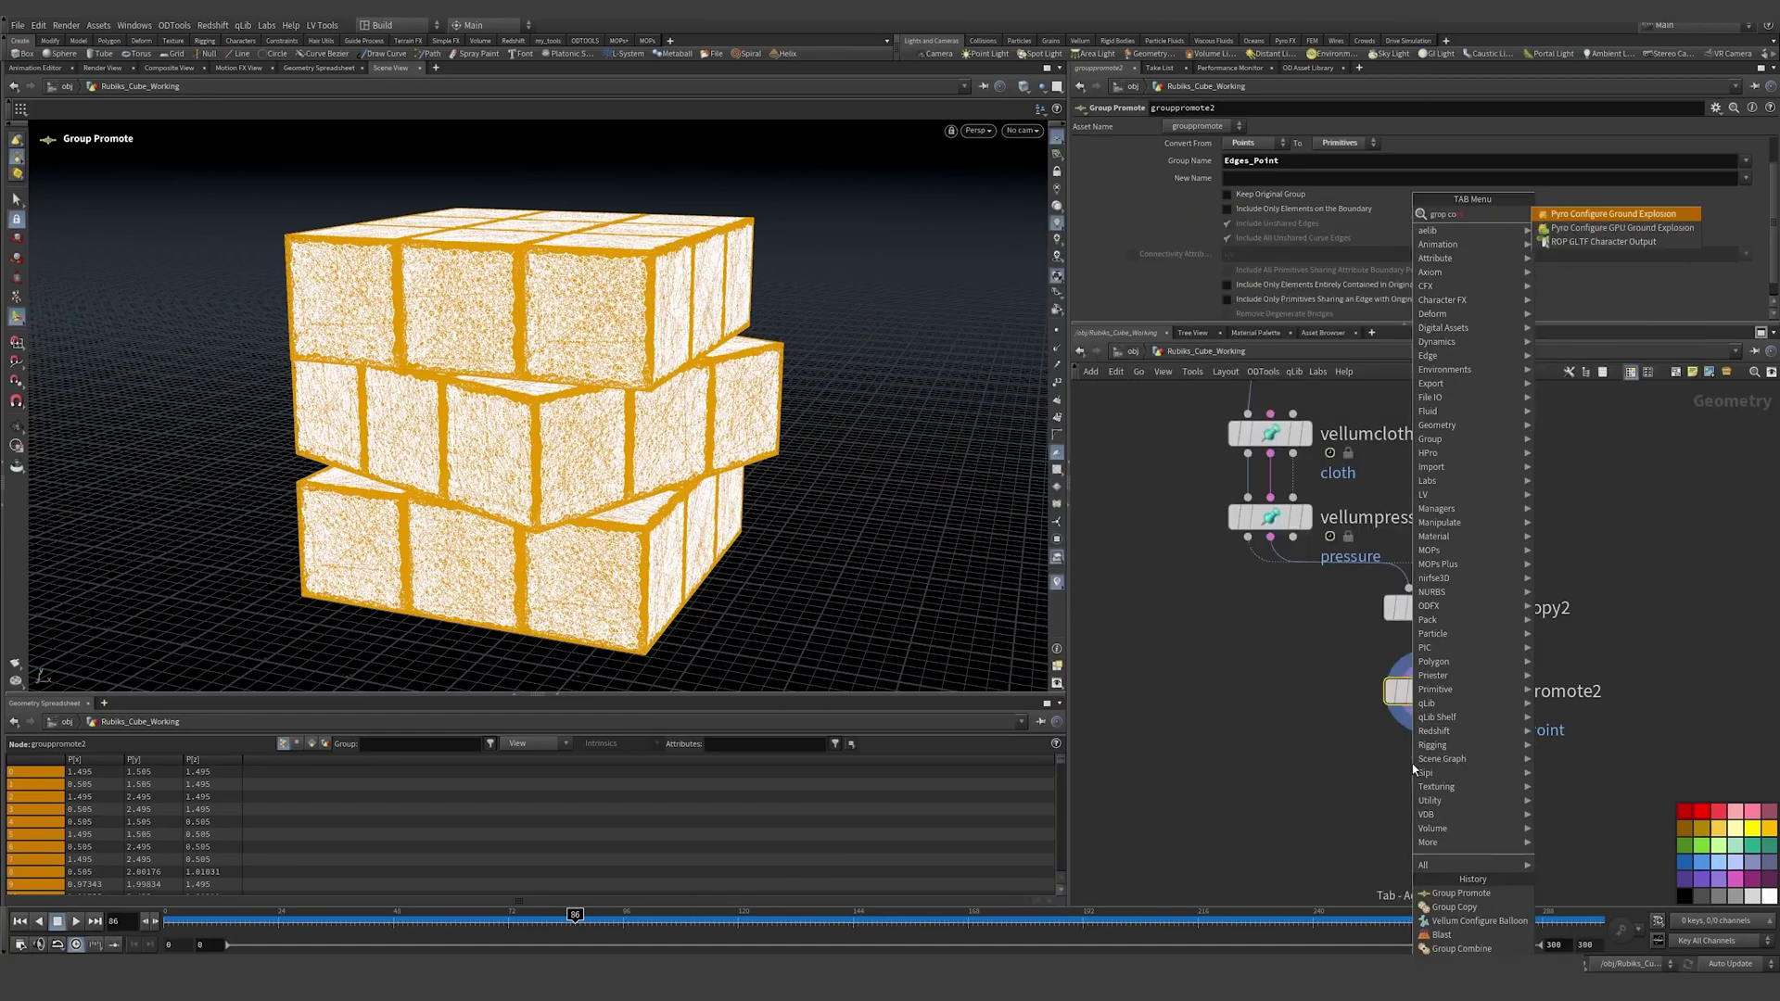
pyautogui.press('BackSpace')
pyautogui.click(1264, 186)
pyautogui.write('Ed')
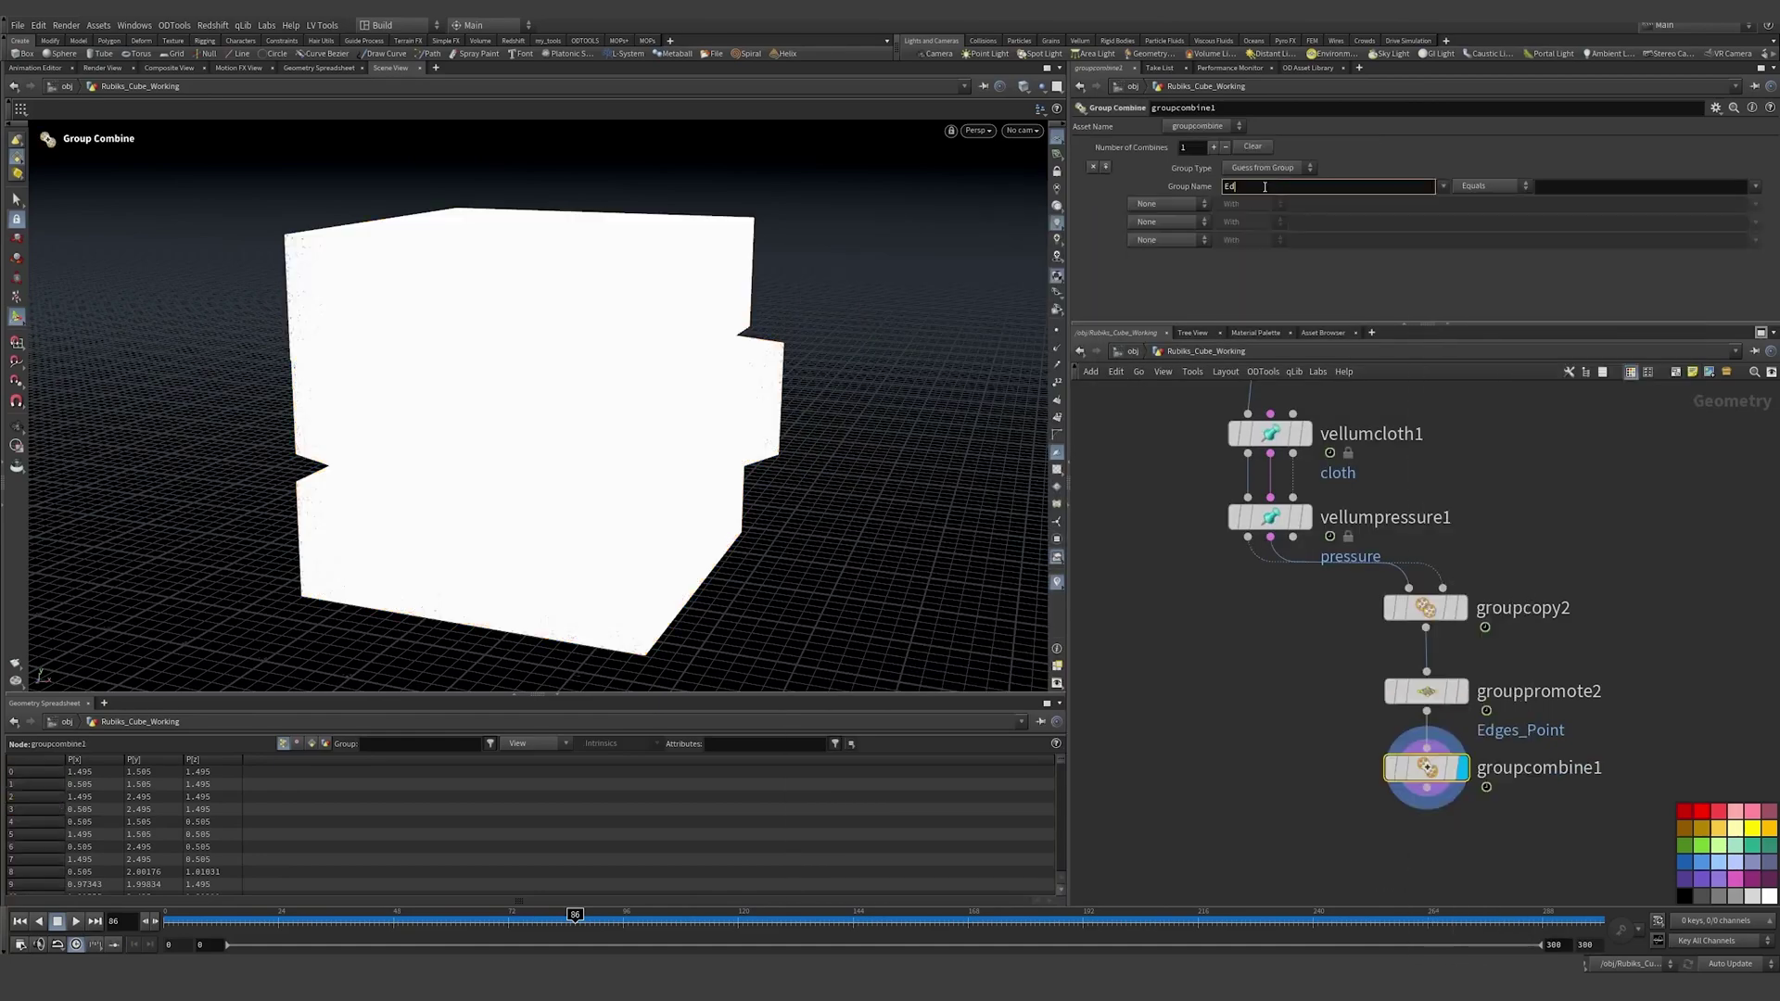
pyautogui.write('ges')
# Step: Define the Edges group on groupcombine1 as Edges_Point intersected with the group strech
pyautogui.click(1571, 185)
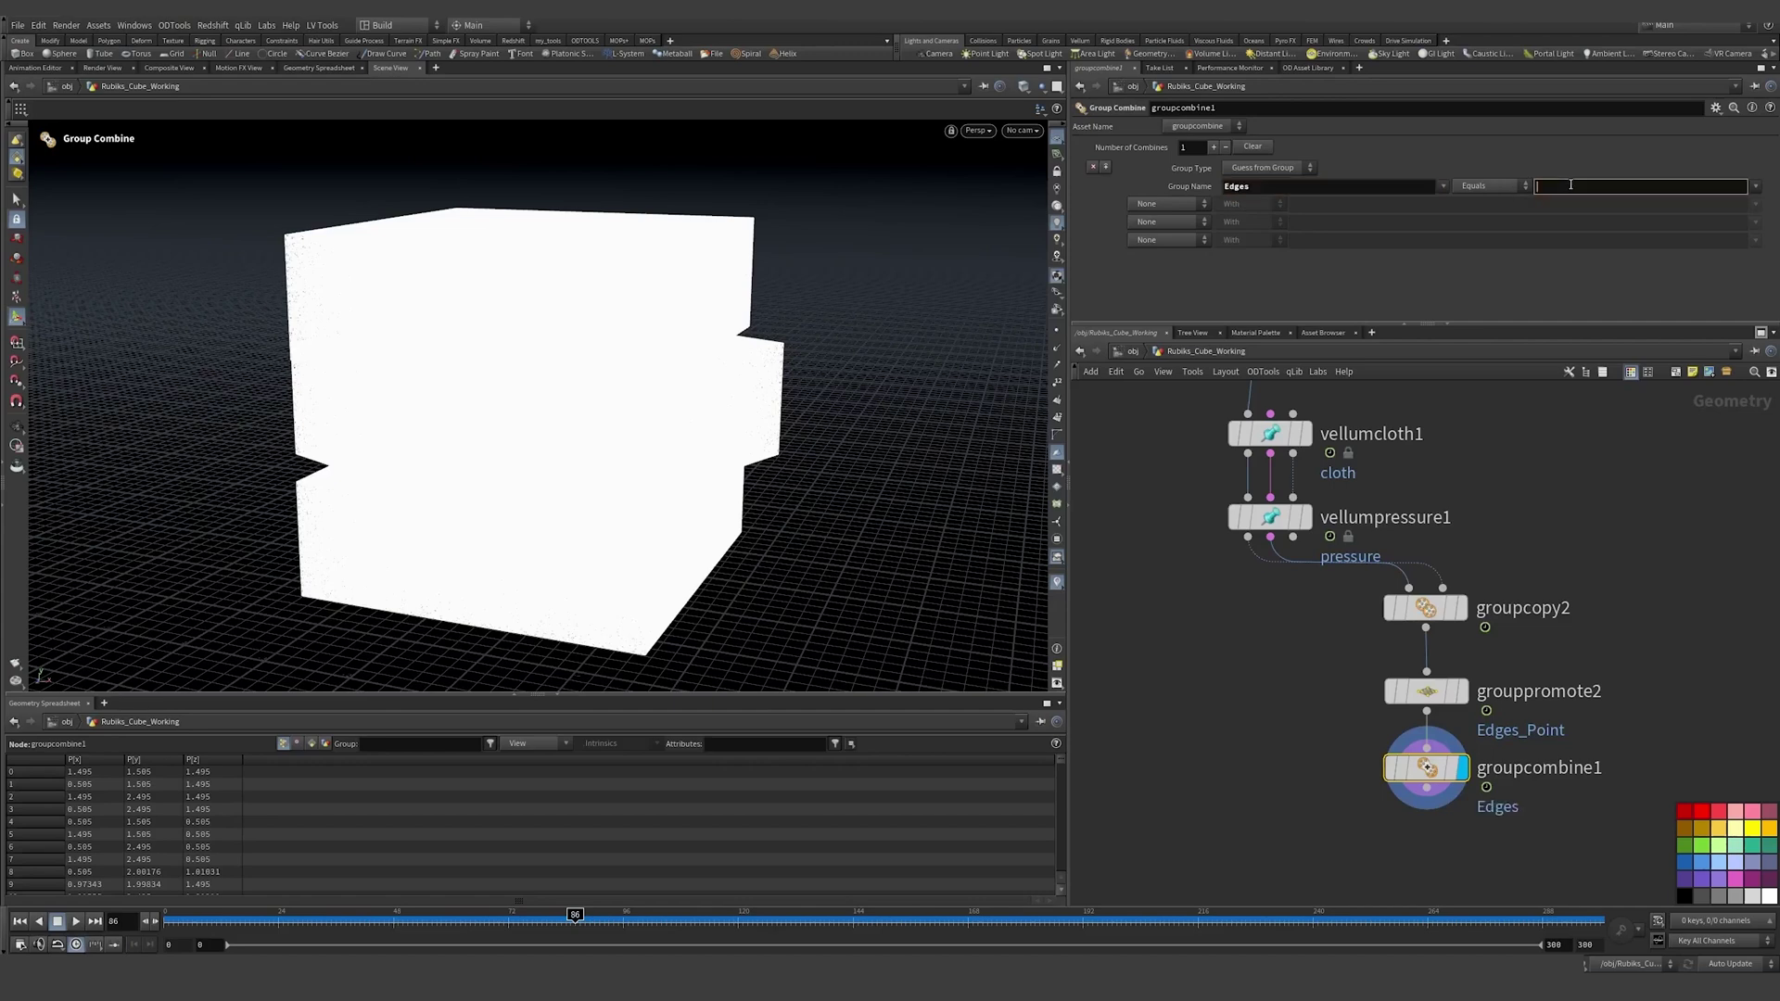
pyautogui.click(1755, 186)
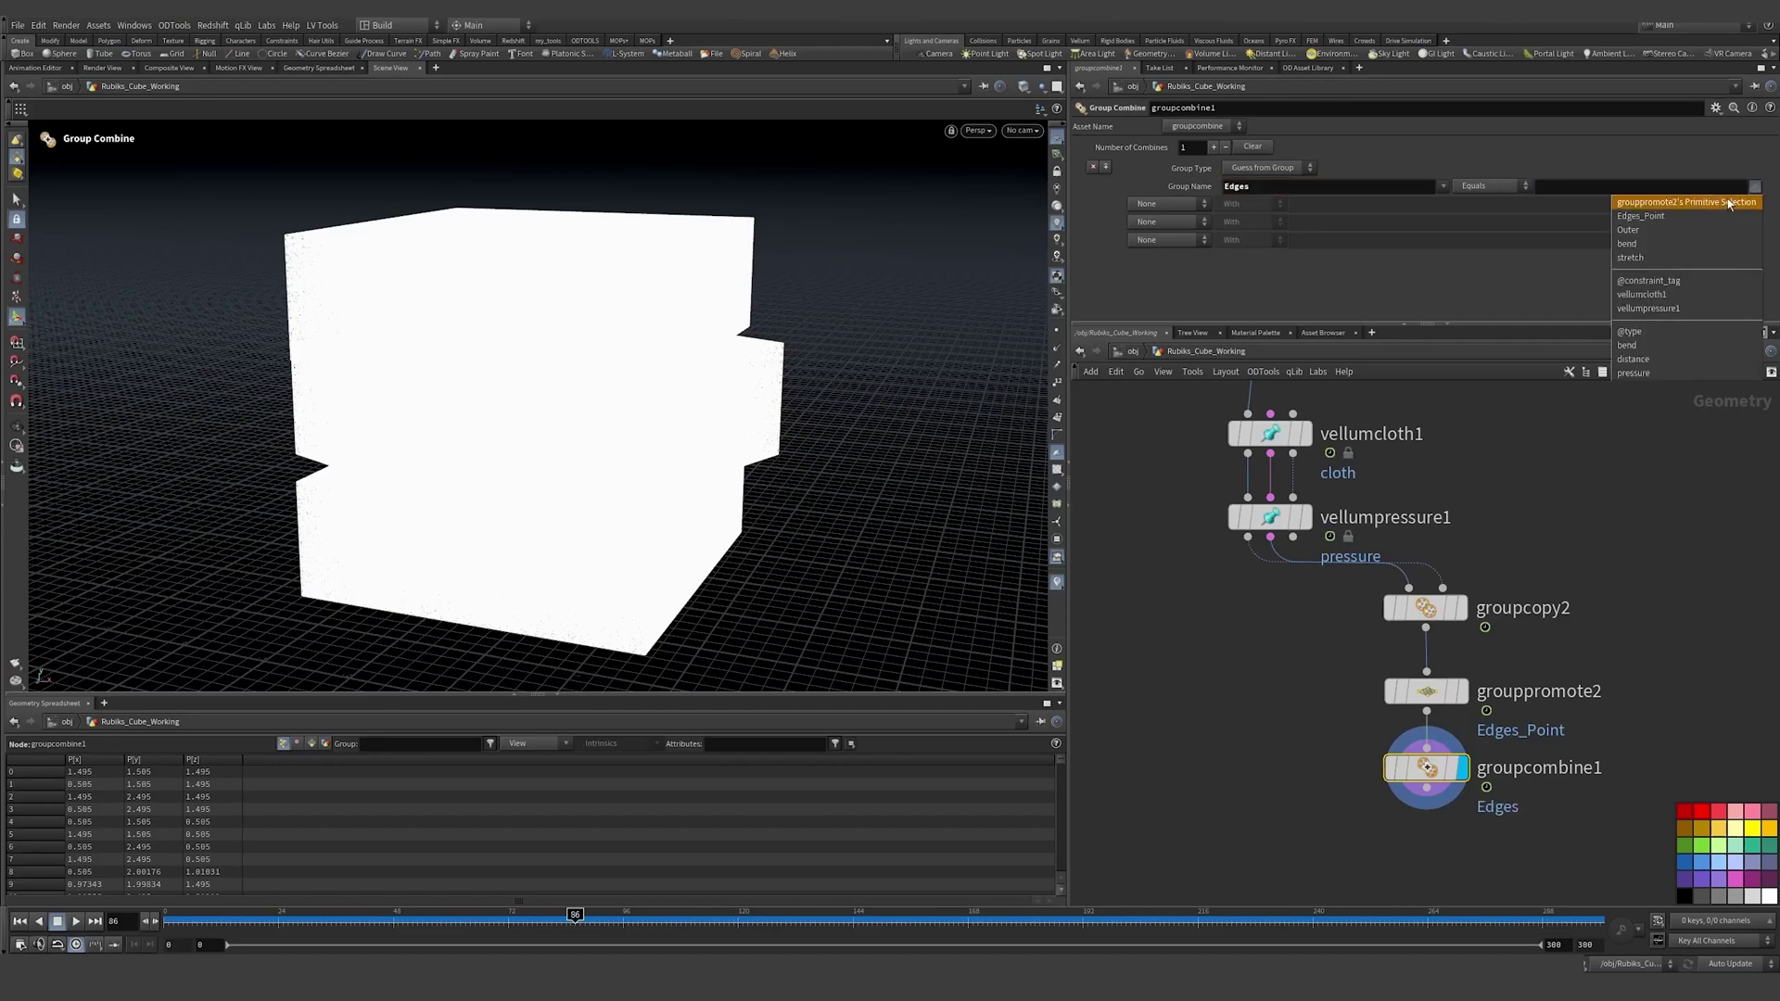
pyautogui.click(1659, 219)
pyautogui.click(1166, 204)
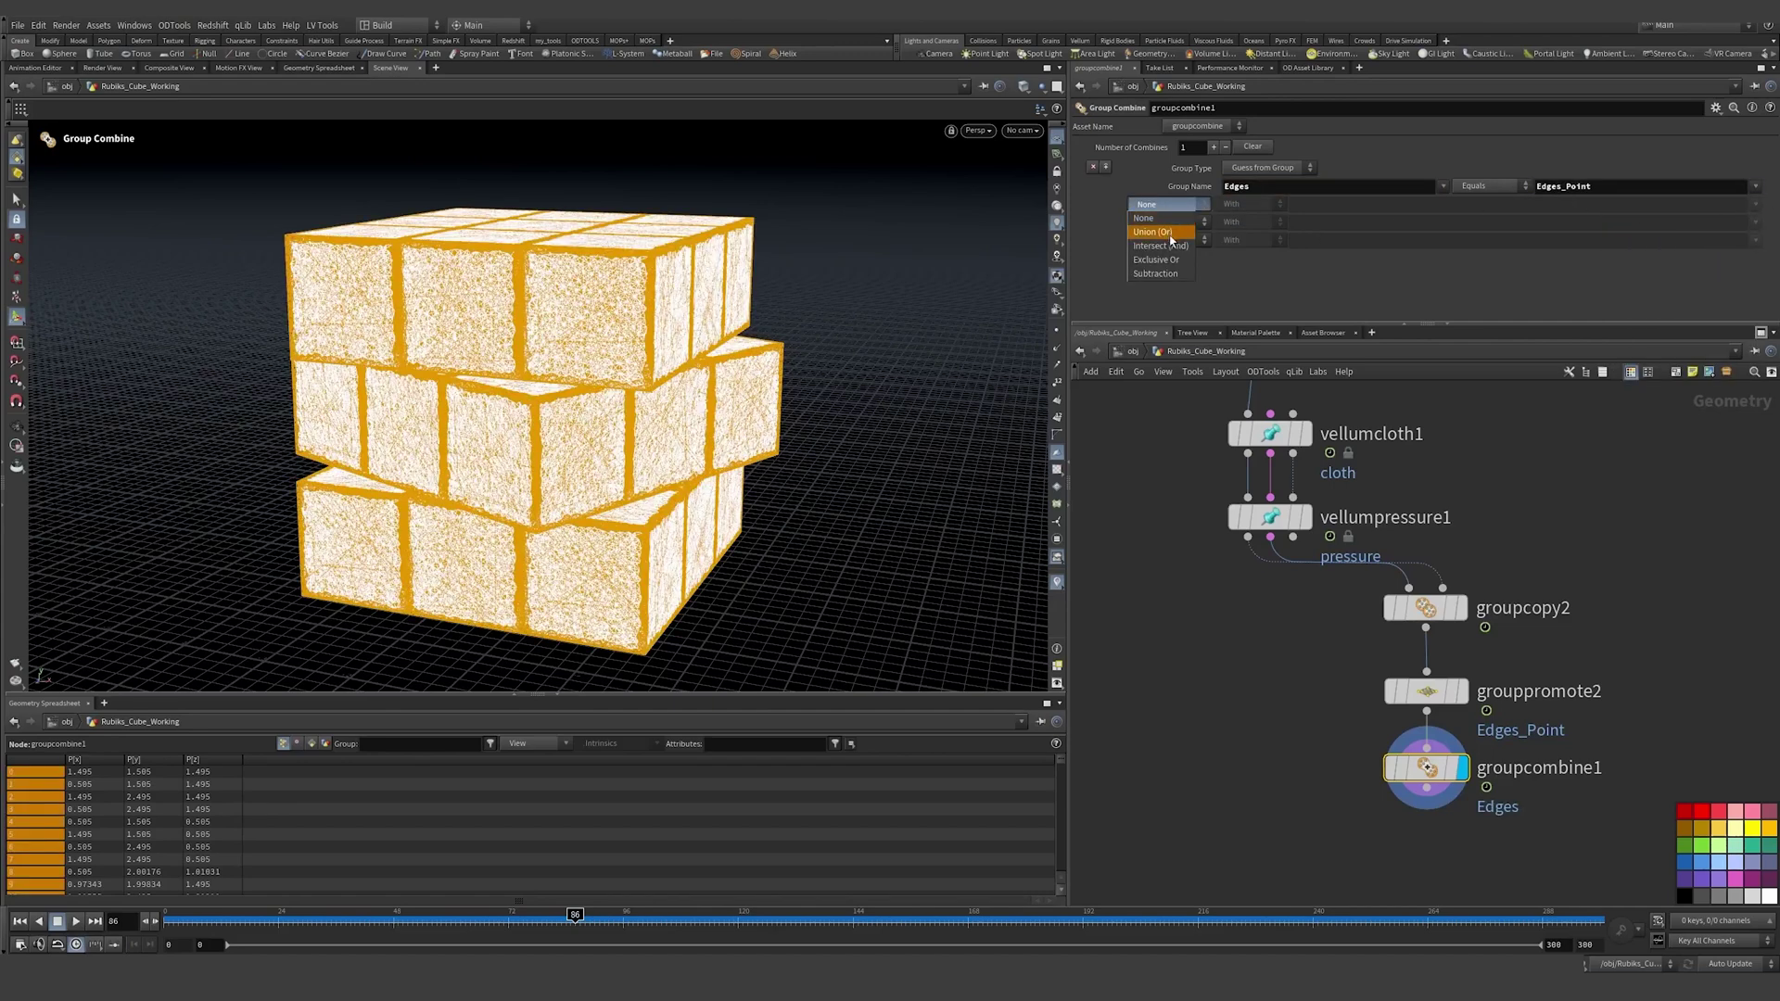
pyautogui.click(1161, 245)
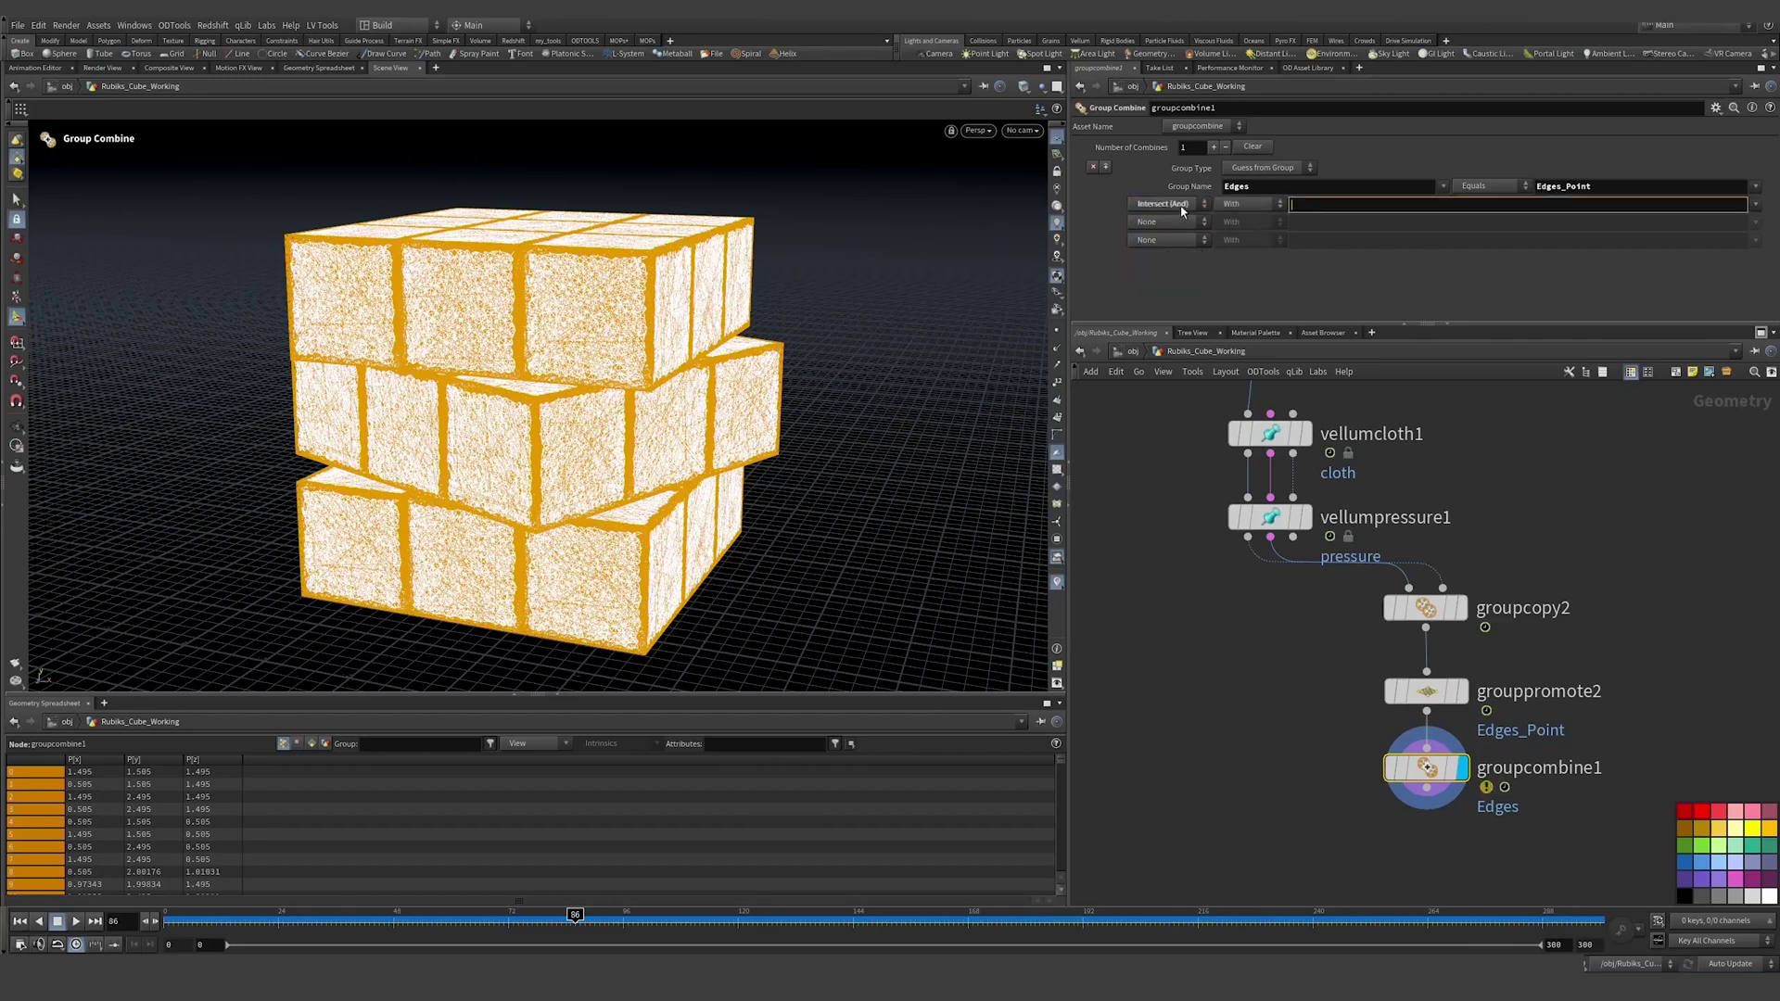
pyautogui.write('strech')
pyautogui.press('Return')
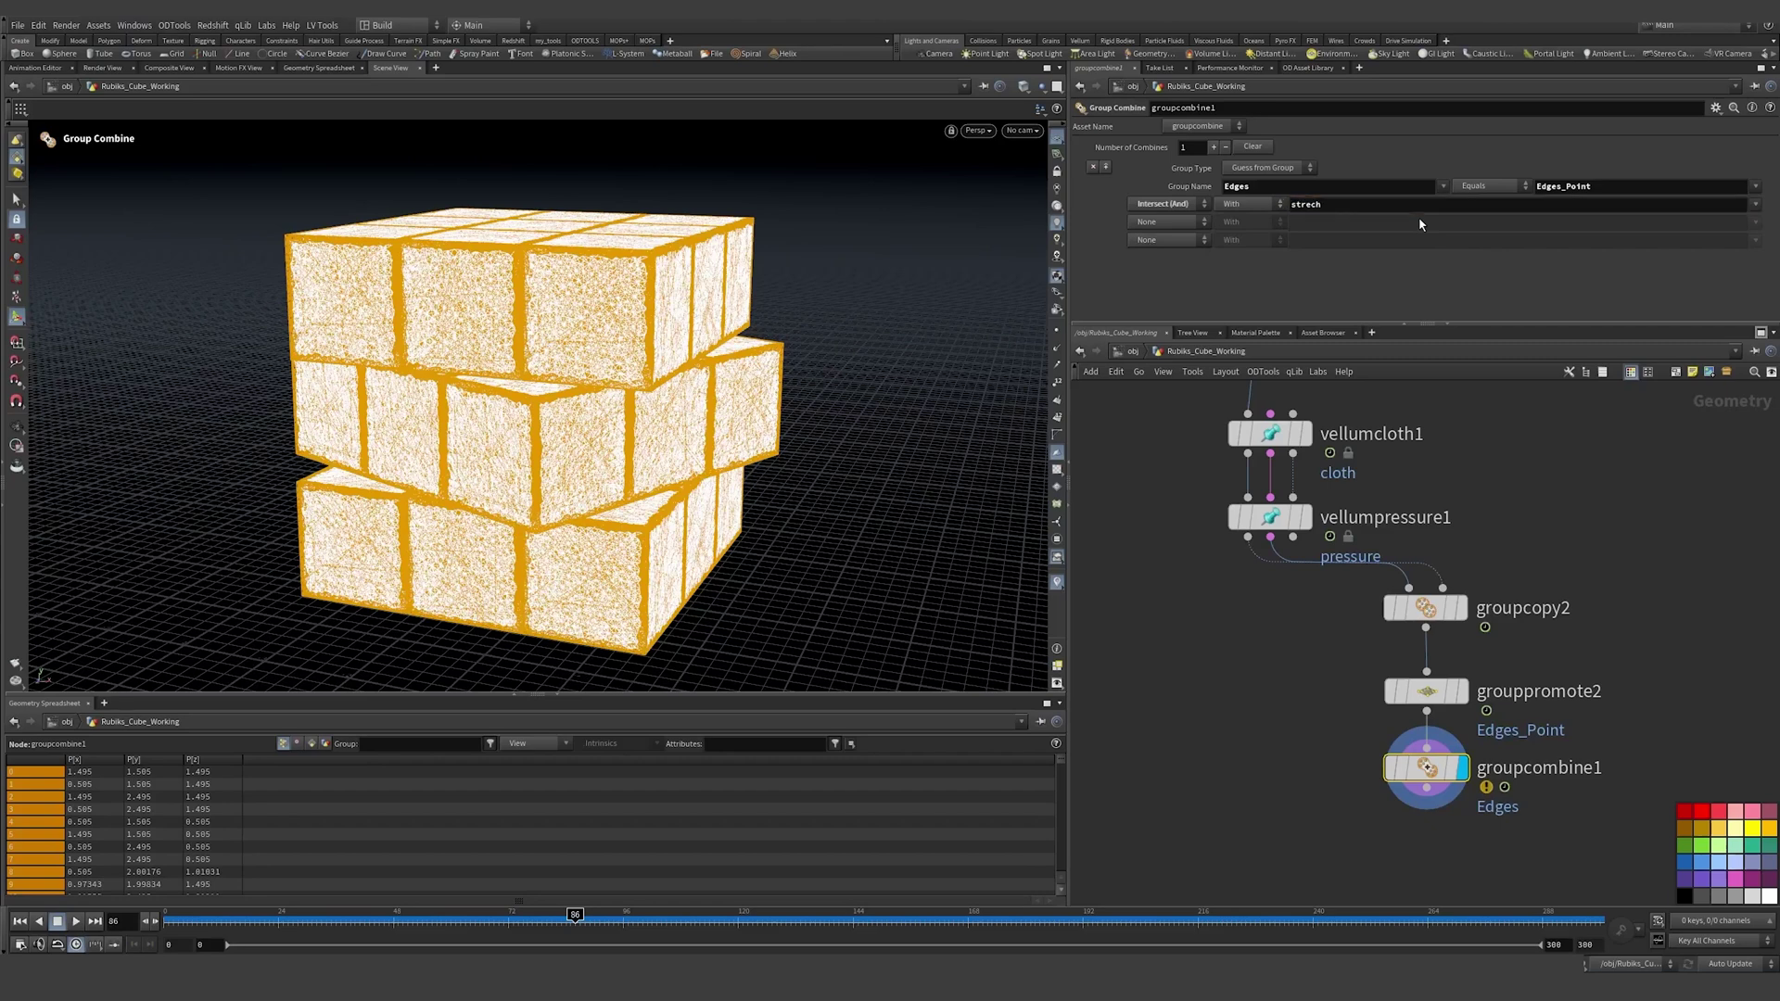
# Step: Review vellumcloth1's stretch settings and correct the intersecting group name on groupcombine1 to stretch
pyautogui.click(1268, 433)
pyautogui.scroll(3, 1178, 240)
pyautogui.scroll(-5, 1179, 239)
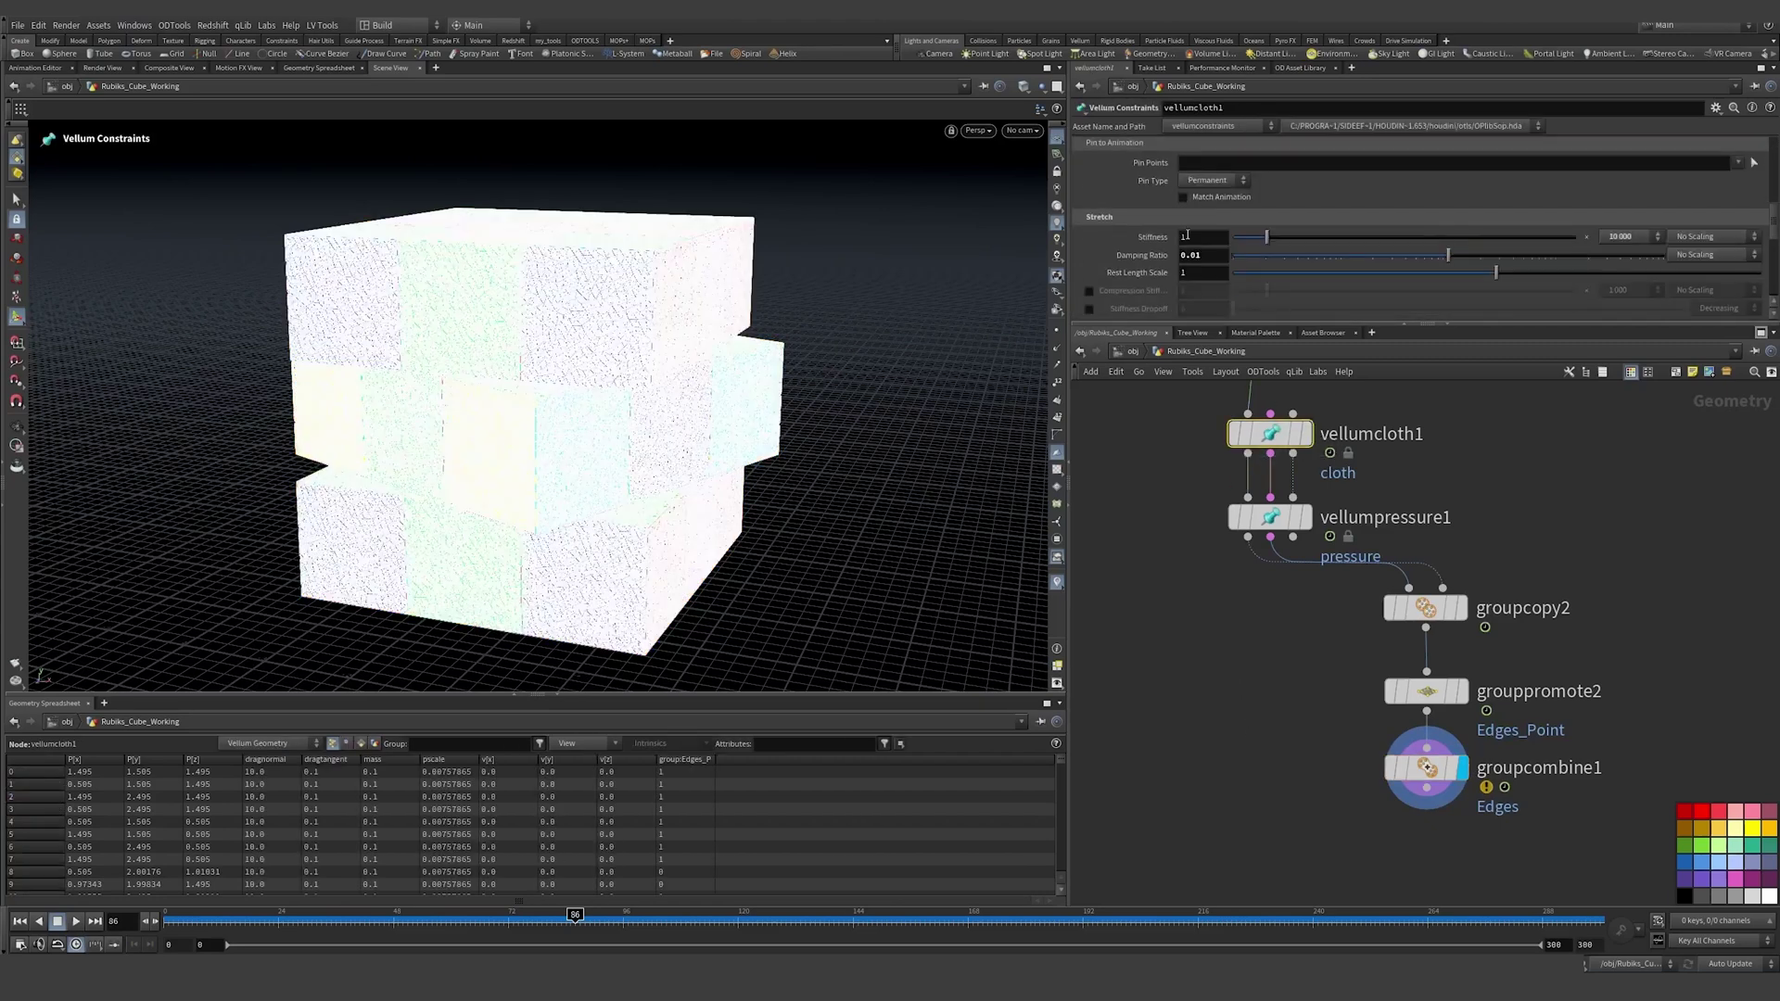
pyautogui.click(1426, 768)
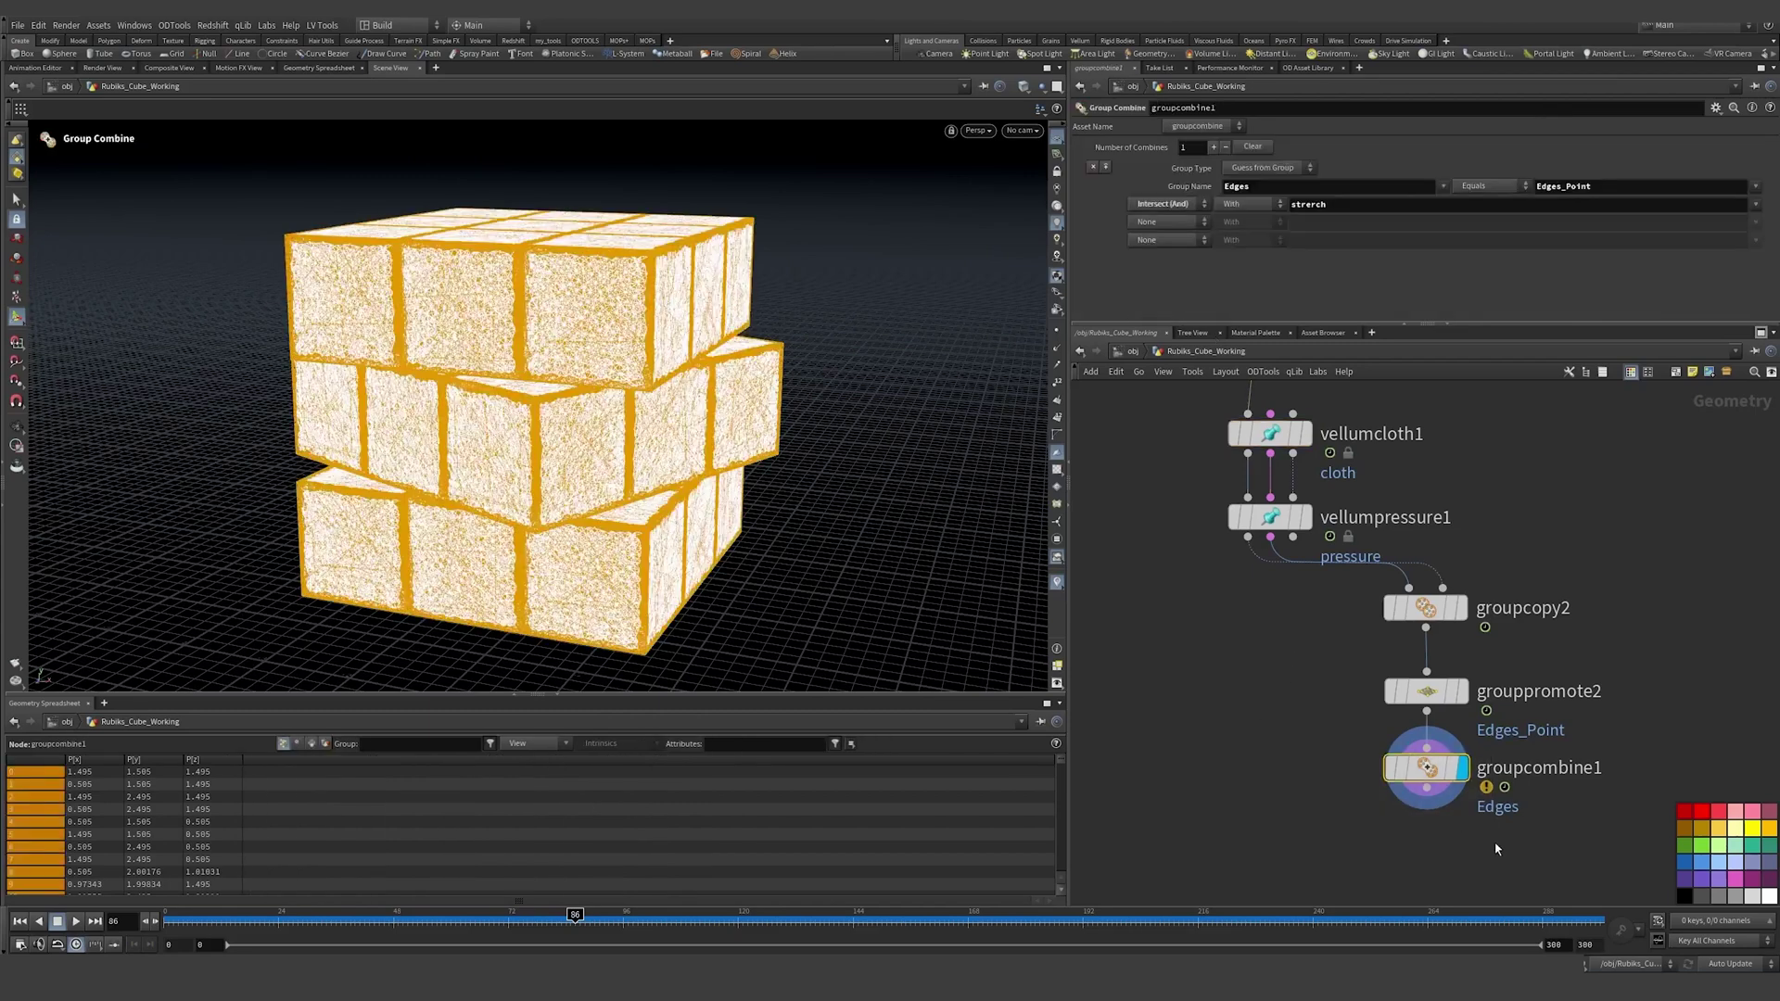
pyautogui.click(1337, 205)
pyautogui.press('Return')
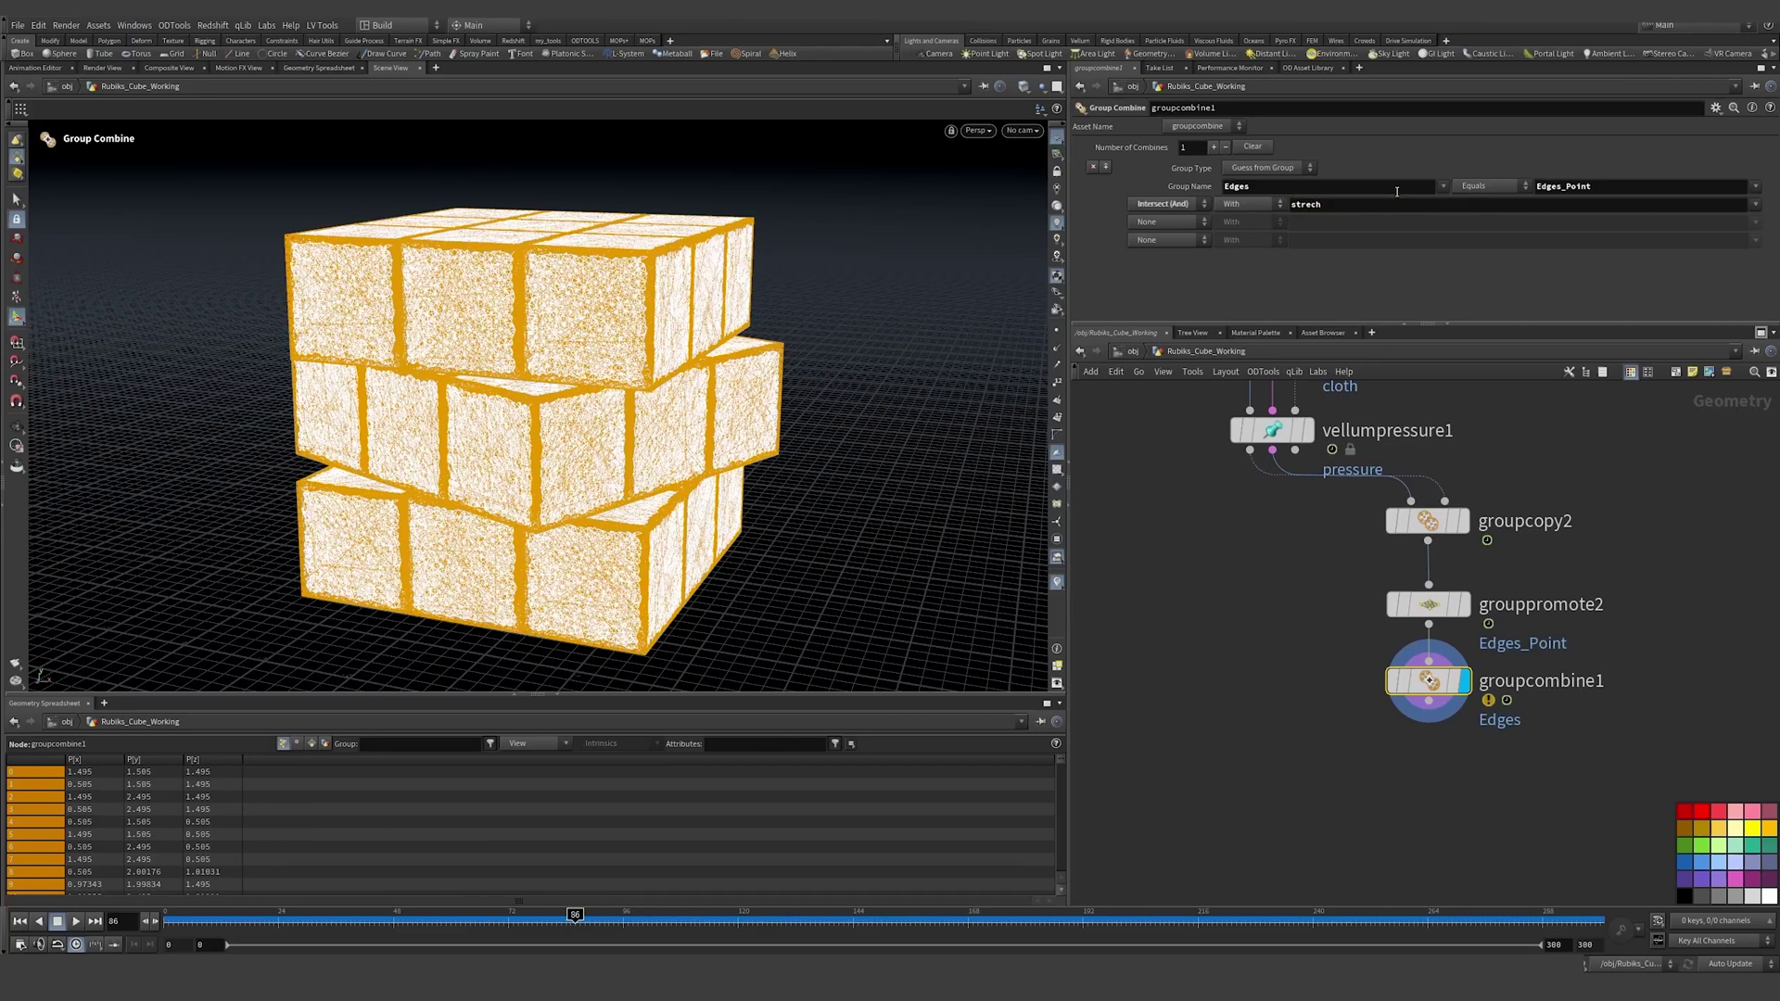
pyautogui.click(1308, 205)
pyautogui.write('t')
pyautogui.press('Return')
# Step: Add an Attribute Wrangle below groupcombine1 and rename it Shrink
pyautogui.moveTo(1413, 804); pyautogui.dragTo(1421, 742, button='middle')
pyautogui.press('Tab')
pyautogui.write('attribw')
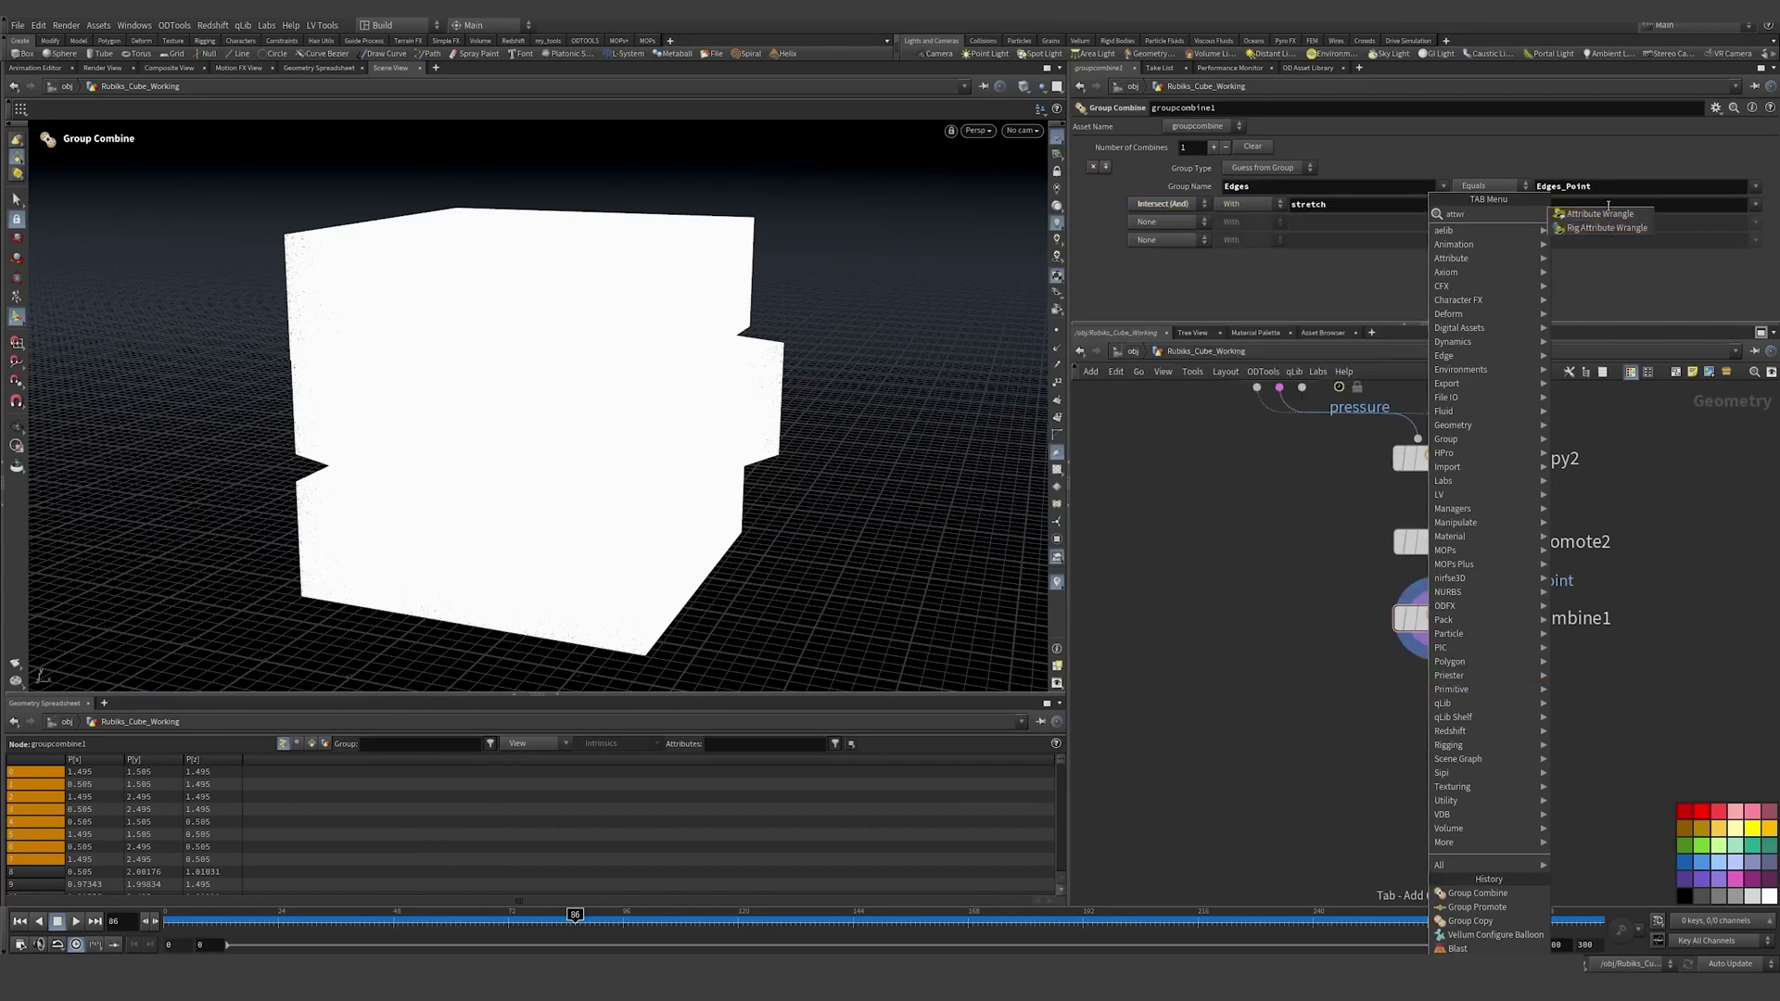
pyautogui.click(1587, 212)
pyautogui.click(1427, 699)
pyautogui.click(1575, 705)
pyautogui.moveTo(1632, 706); pyautogui.dragTo(1392, 715)
pyautogui.write('Shrink')
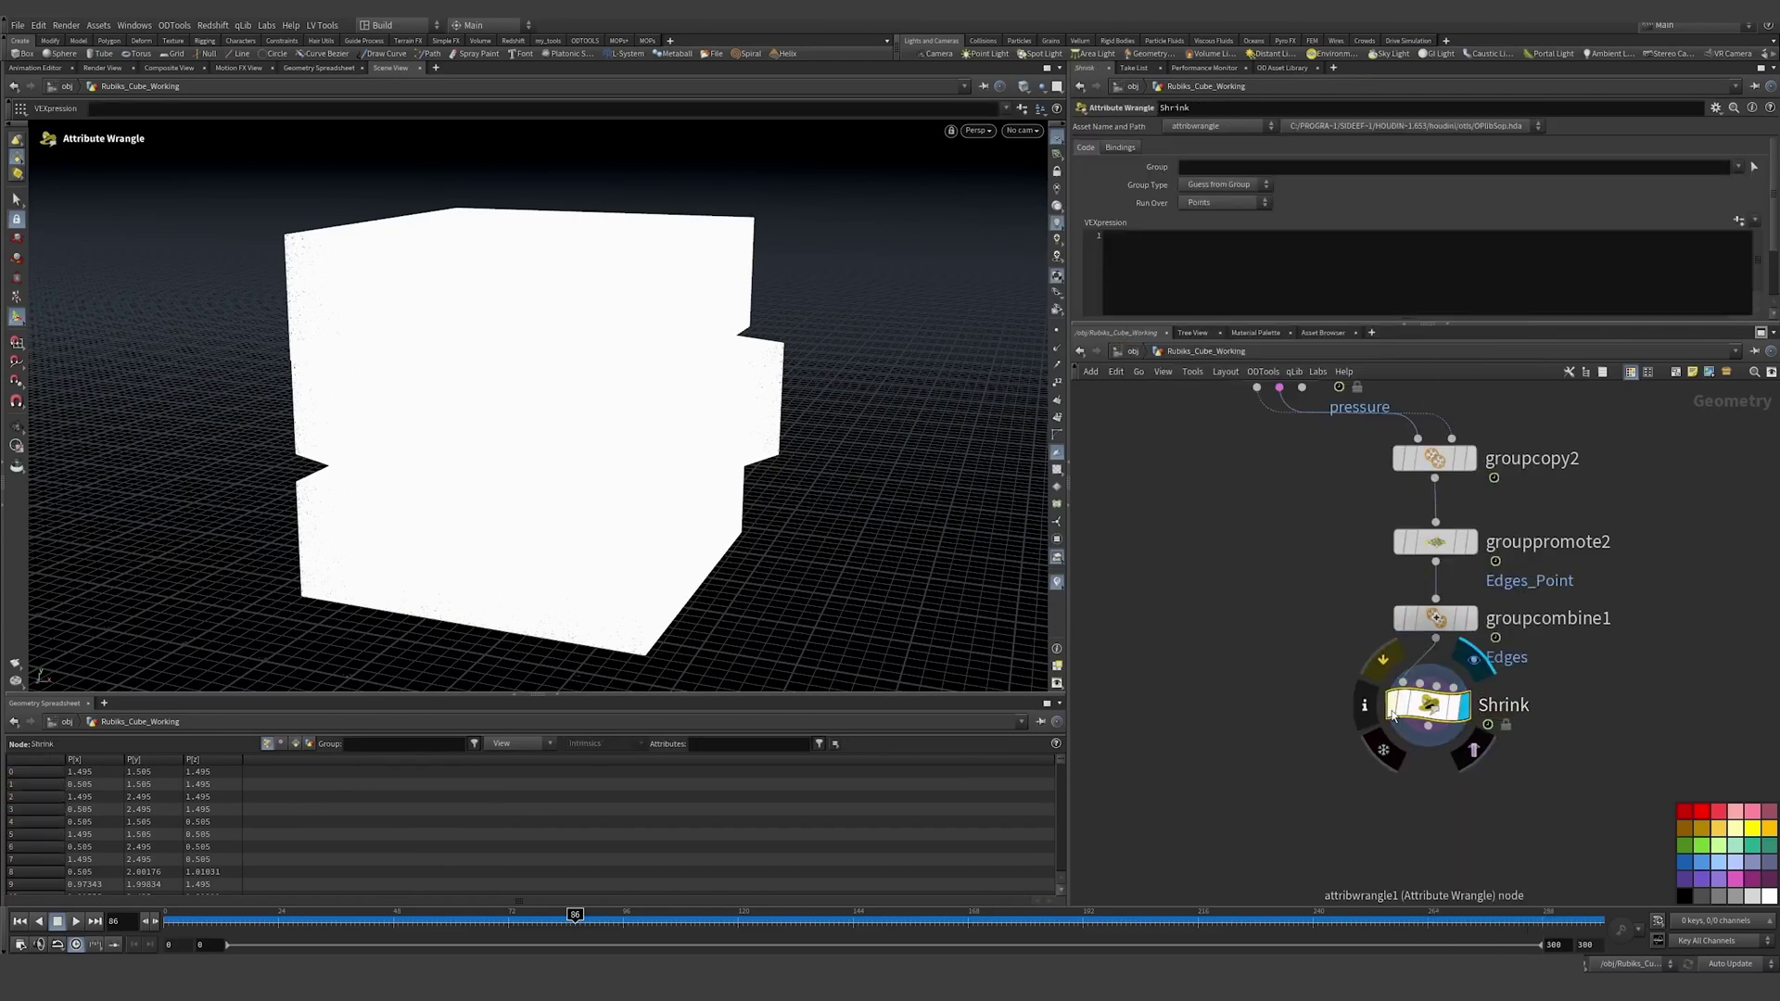
pyautogui.press('Return')
# Step: Limit the Shrink wrangle to the Edges group and set Run Over to Primitives
pyautogui.click(1234, 167)
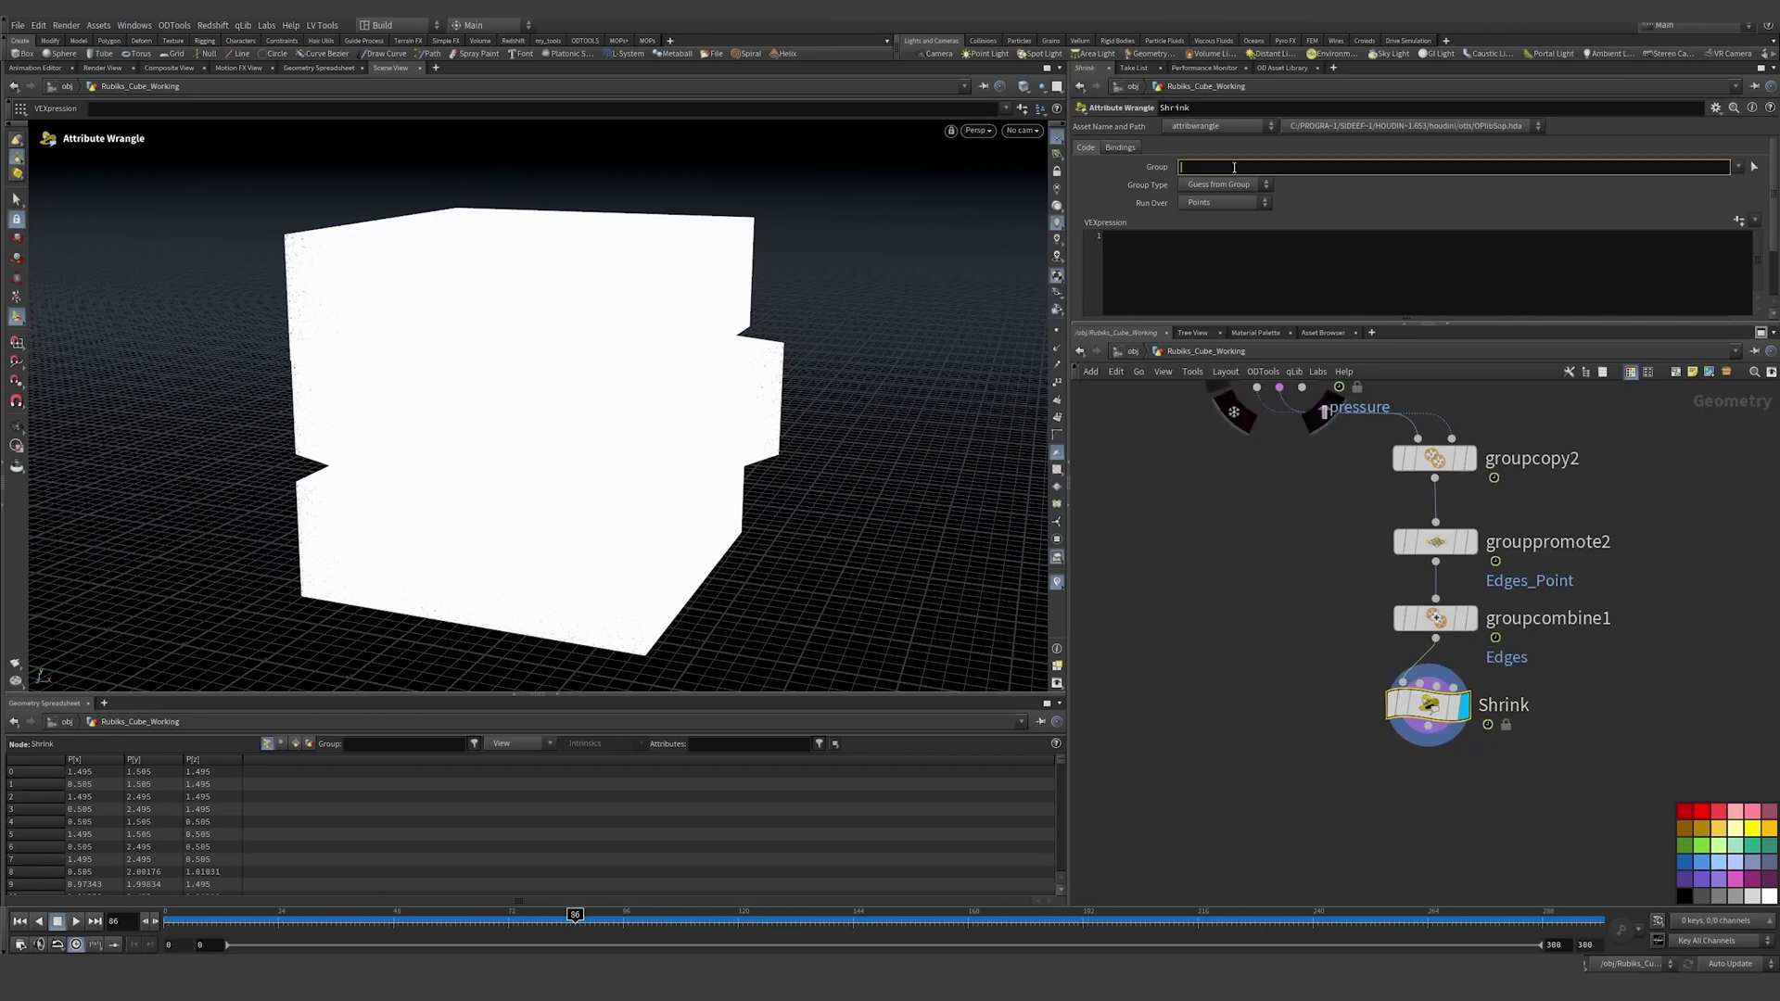
pyautogui.write('Edges')
pyautogui.press('Return')
pyautogui.click(1223, 202)
pyautogui.click(1205, 220)
# Step: Enter the Shrink expression f@restlength *= f@restlengthorig * 0.9;
pyautogui.click(1239, 268)
pyautogui.write('forestlength')
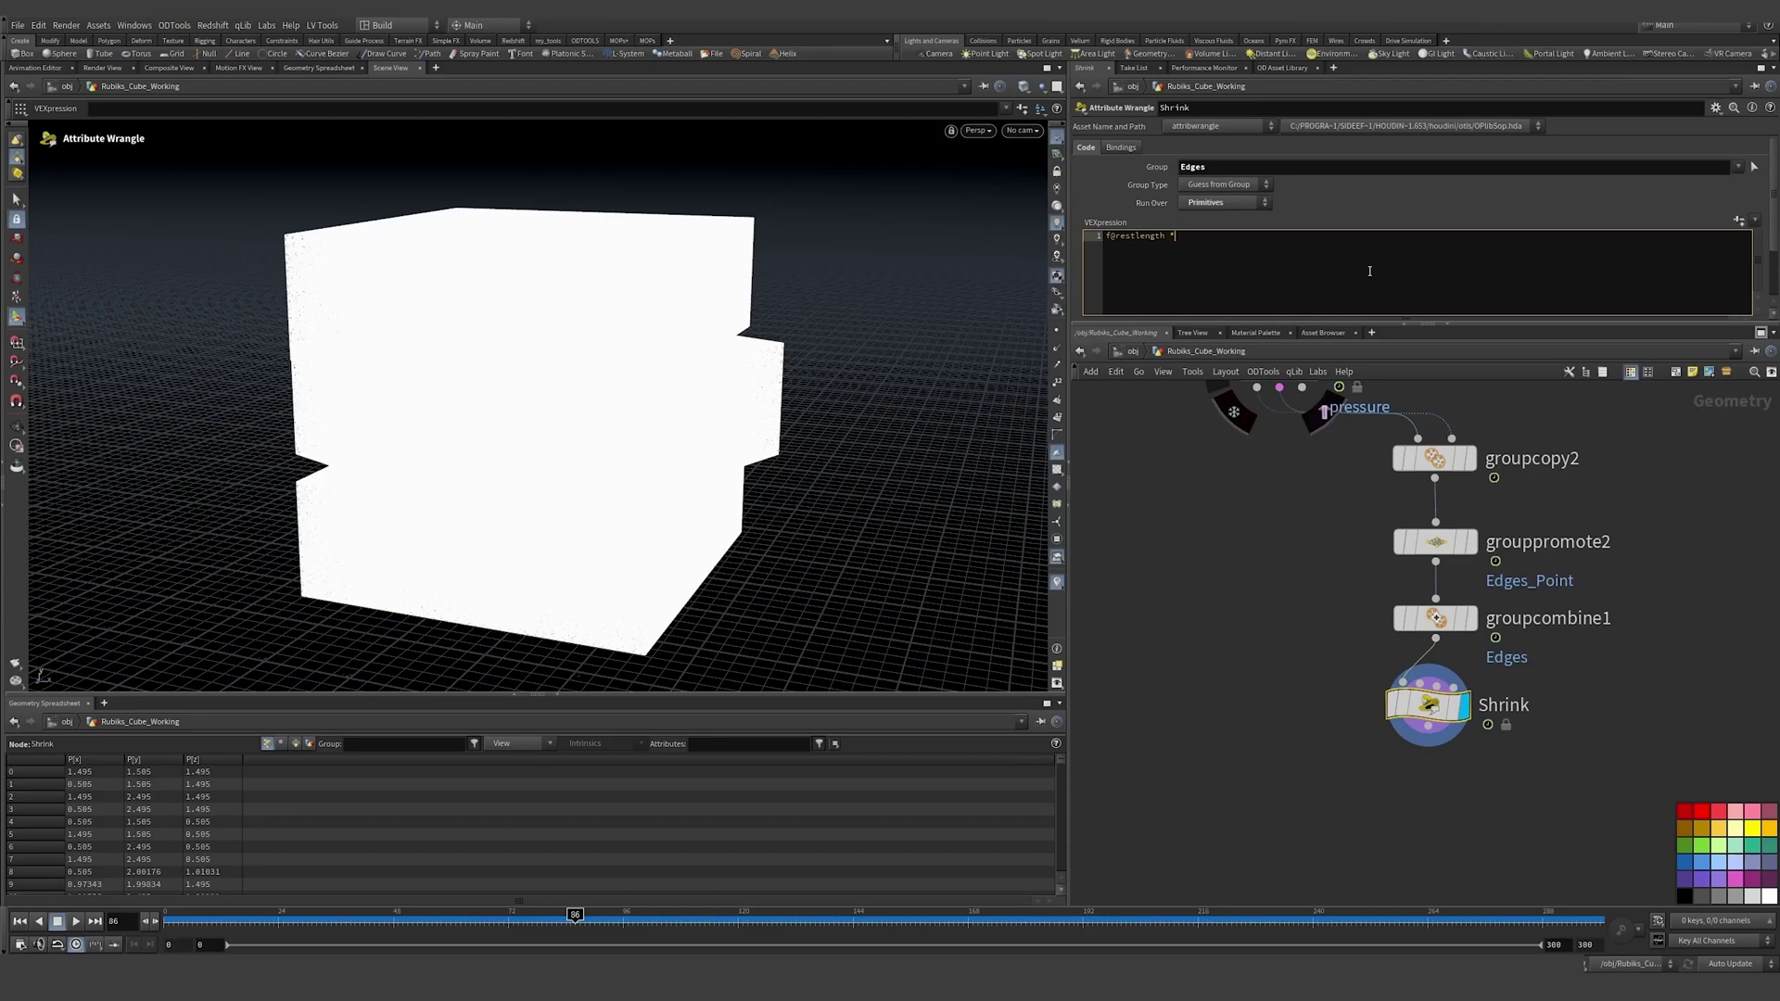
pyautogui.write('*= f@res')
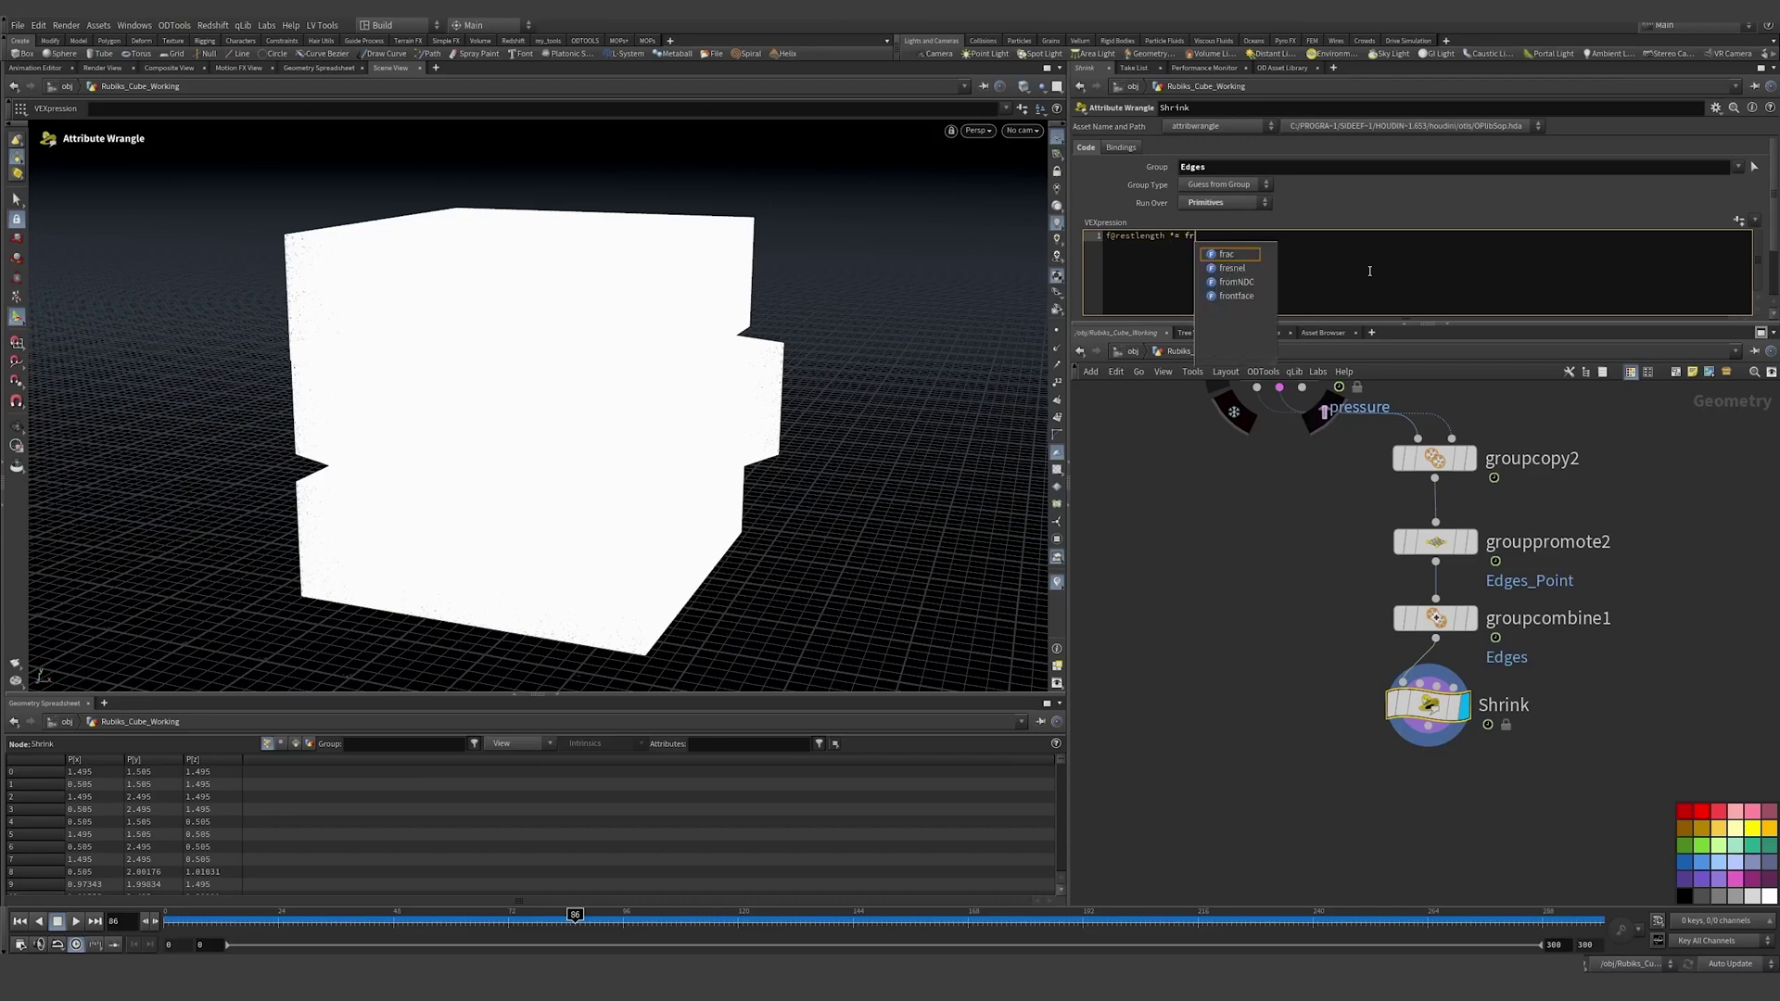
pyautogui.write('tlength *')
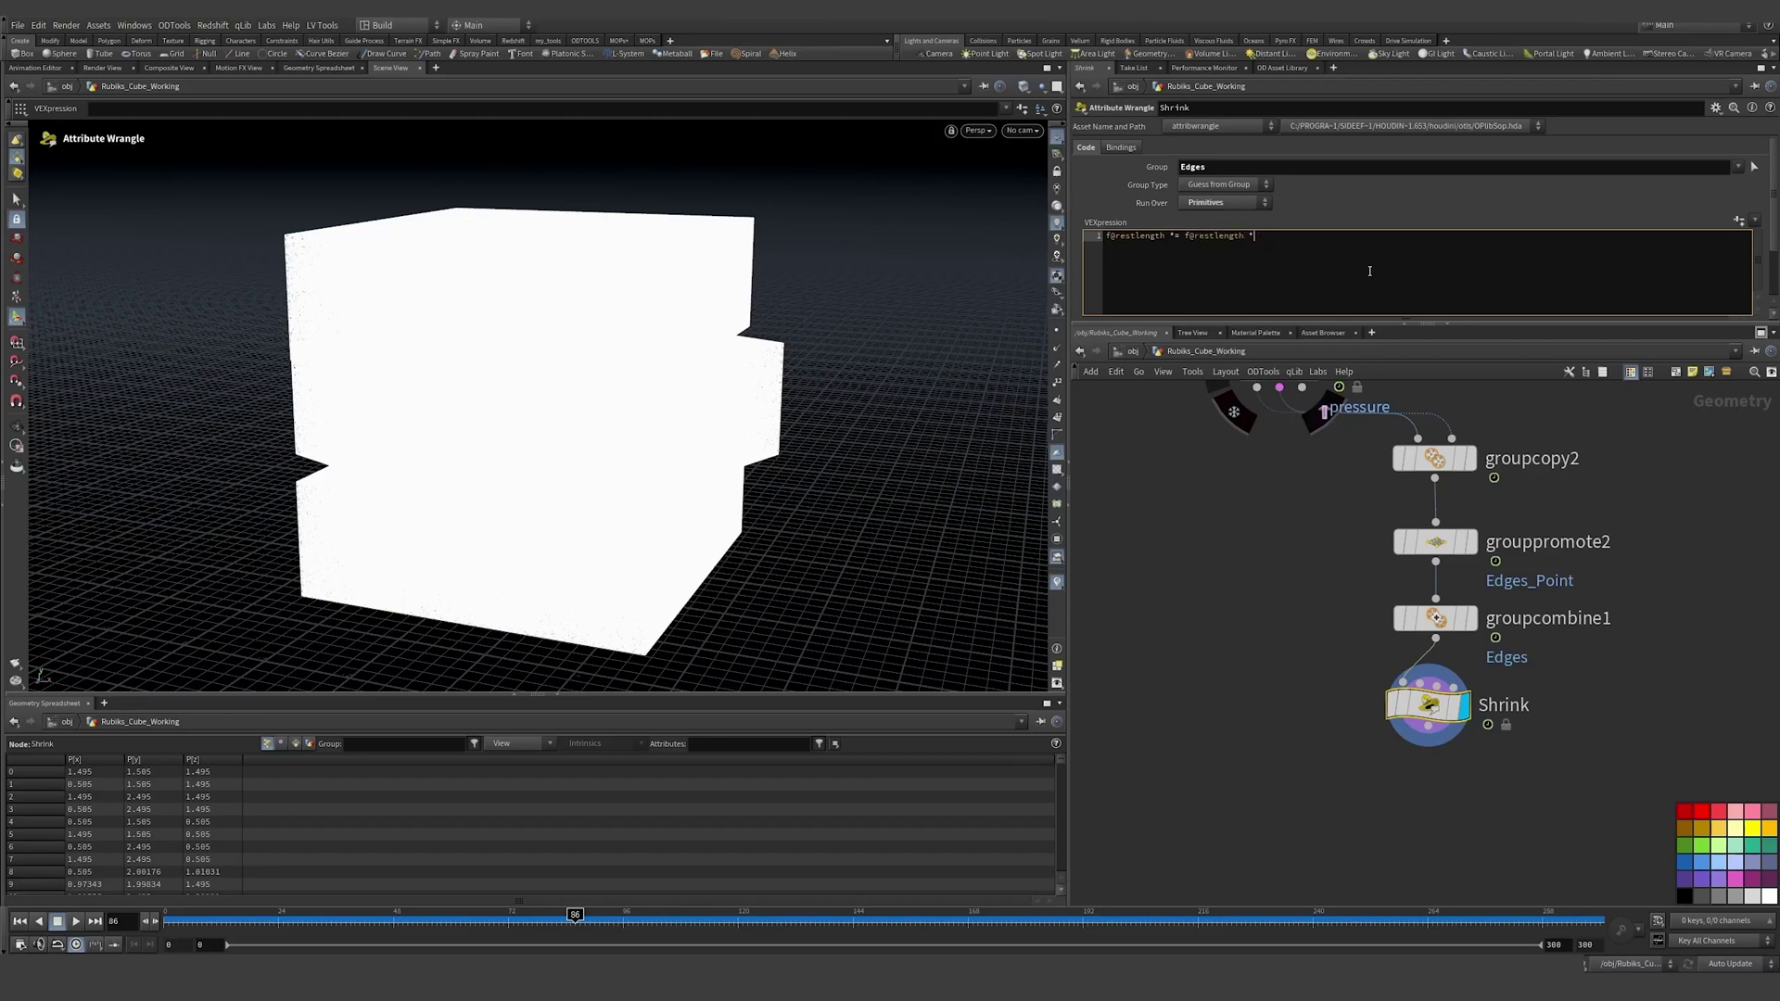
pyautogui.write('orig')
pyautogui.hotkey('ctrl', 'Return')
# Step: Duplicate the Shrink wrangle, wire the copy below it, and rename the copy Inflate
pyautogui.keyDown('alt'); pyautogui.moveTo(1423, 707); pyautogui.dragTo(1390, 788); pyautogui.keyUp('alt')
pyautogui.moveTo(1427, 726); pyautogui.dragTo(1365, 766)
pyautogui.moveTo(1390, 788); pyautogui.dragTo(1411, 787)
pyautogui.doubleClick(1510, 790)
pyautogui.write('Inflate')
pyautogui.press('Return')
# Step: Set the Inflate wrangle's group to !Edges and its rest length multiplier to 1.05
pyautogui.click(1181, 167)
pyautogui.write('!')
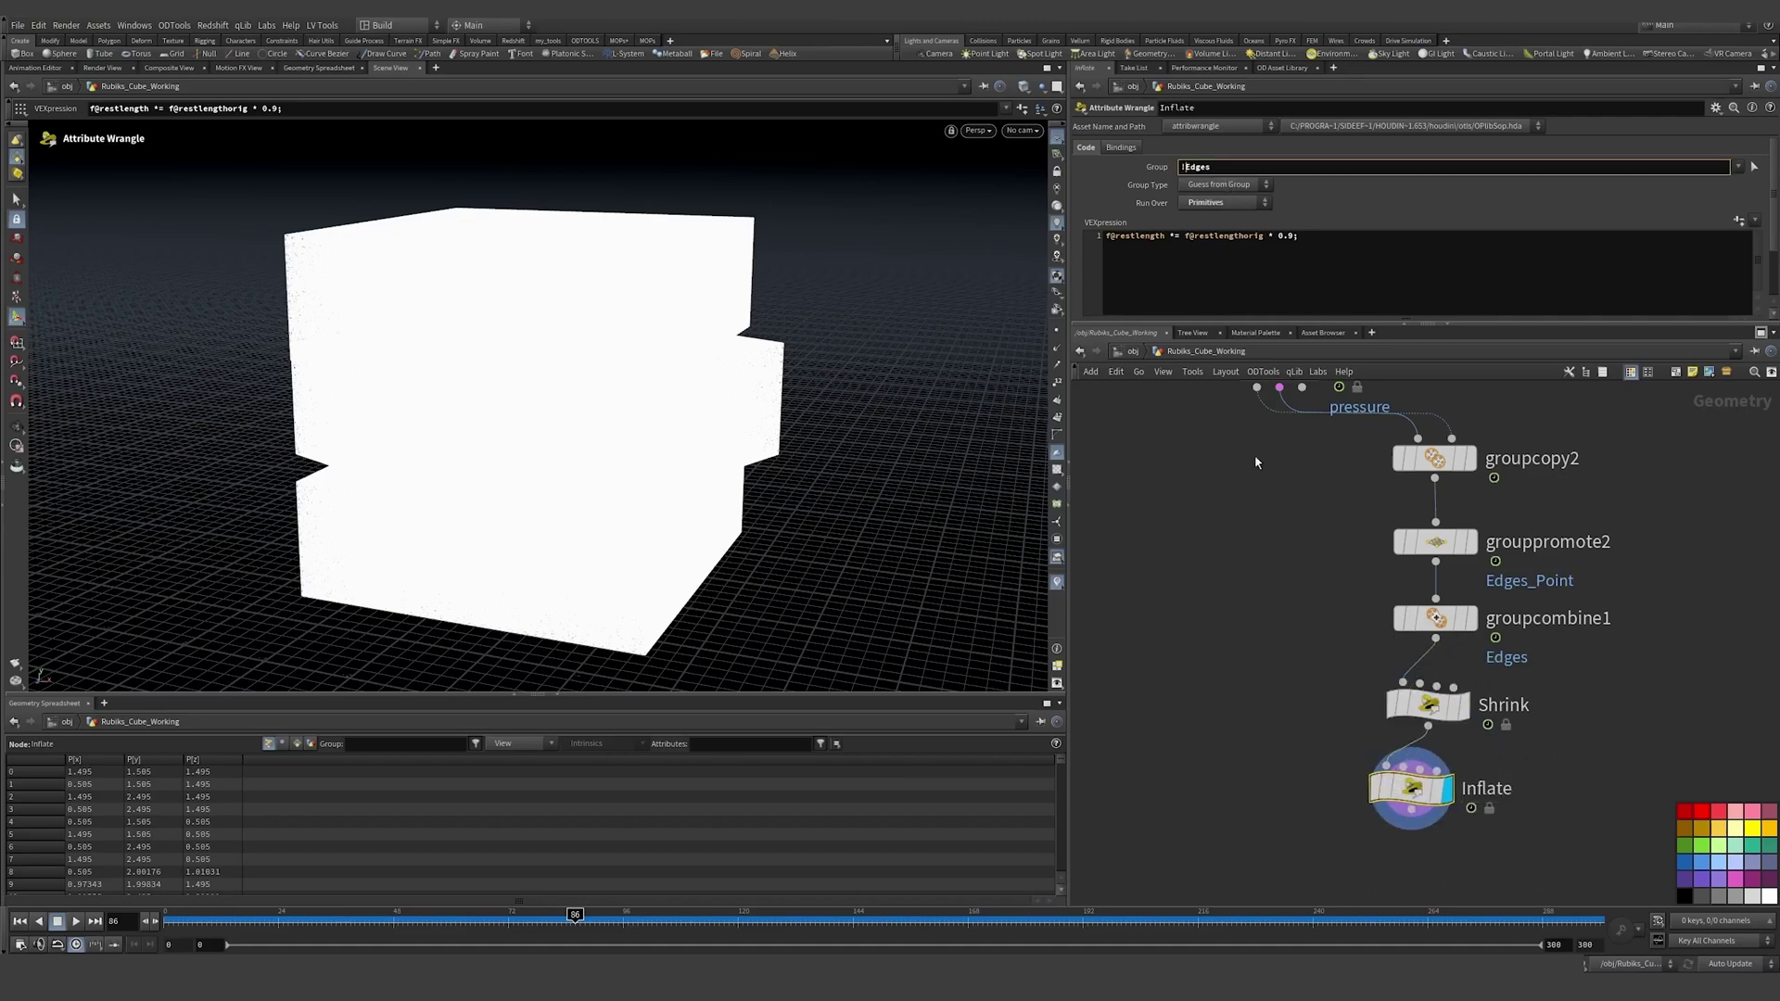
pyautogui.click(1295, 243)
pyautogui.click(1278, 239)
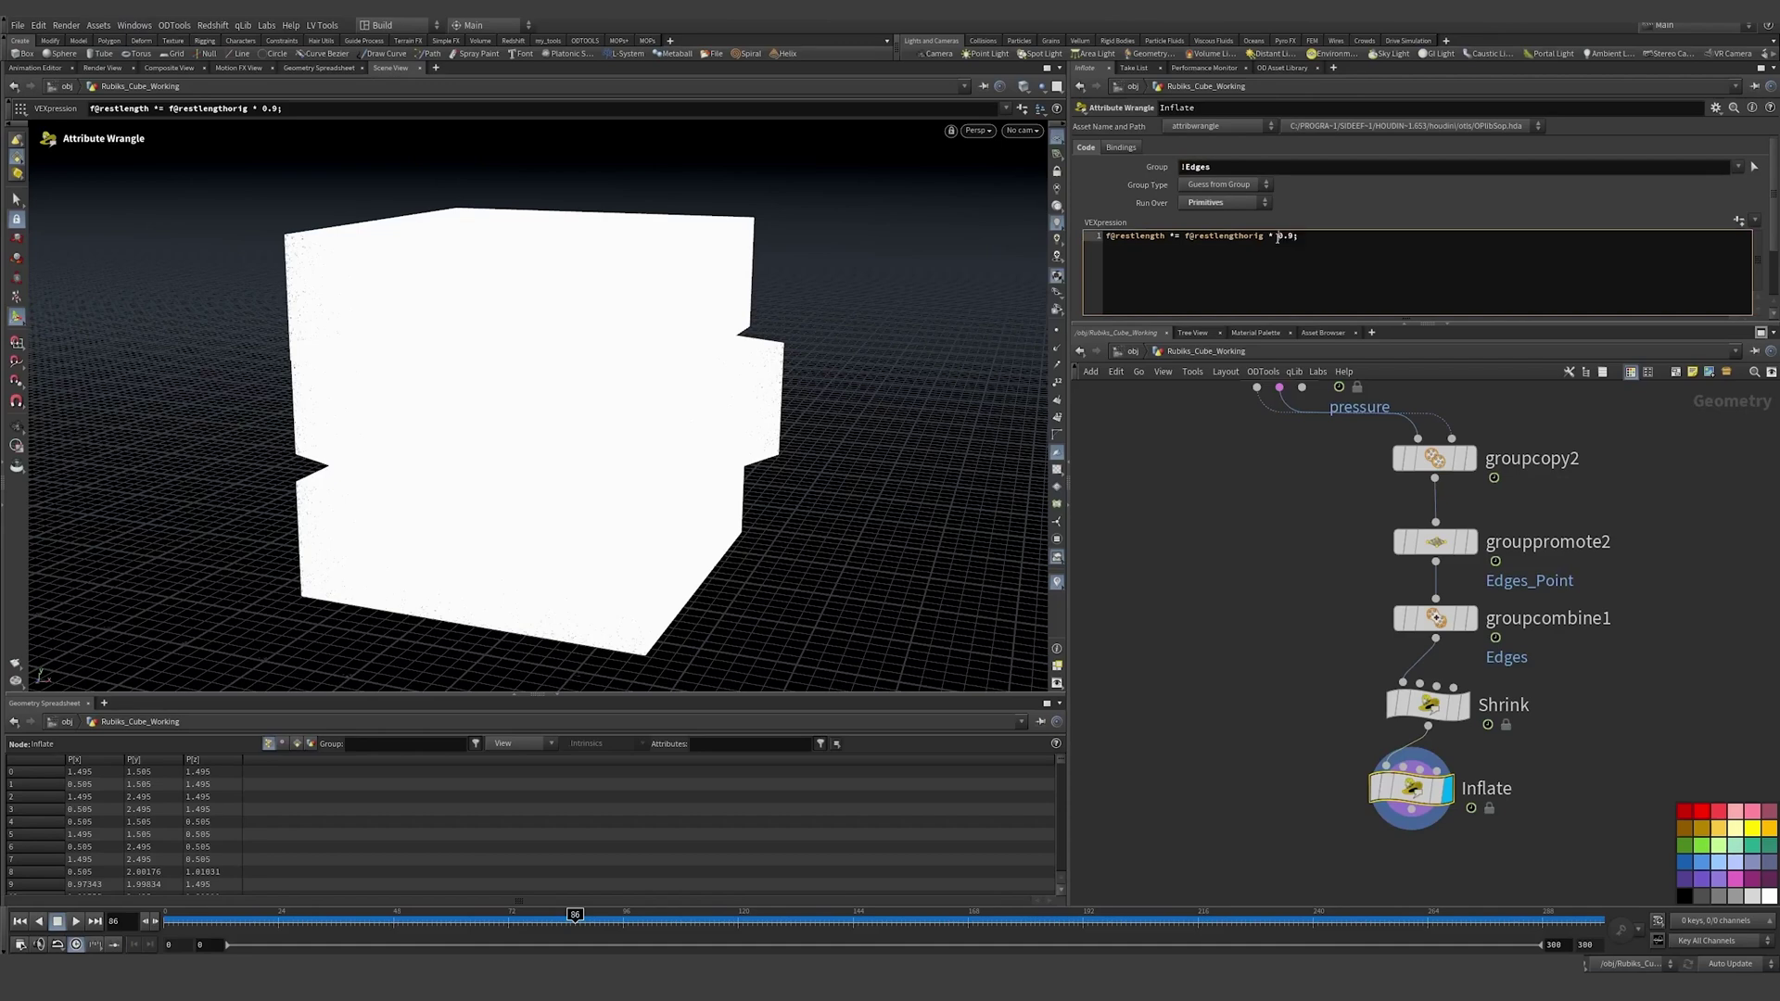
pyautogui.moveTo(1290, 237); pyautogui.dragTo(1294, 237)
pyautogui.write('1.05')
pyautogui.click(1230, 421)
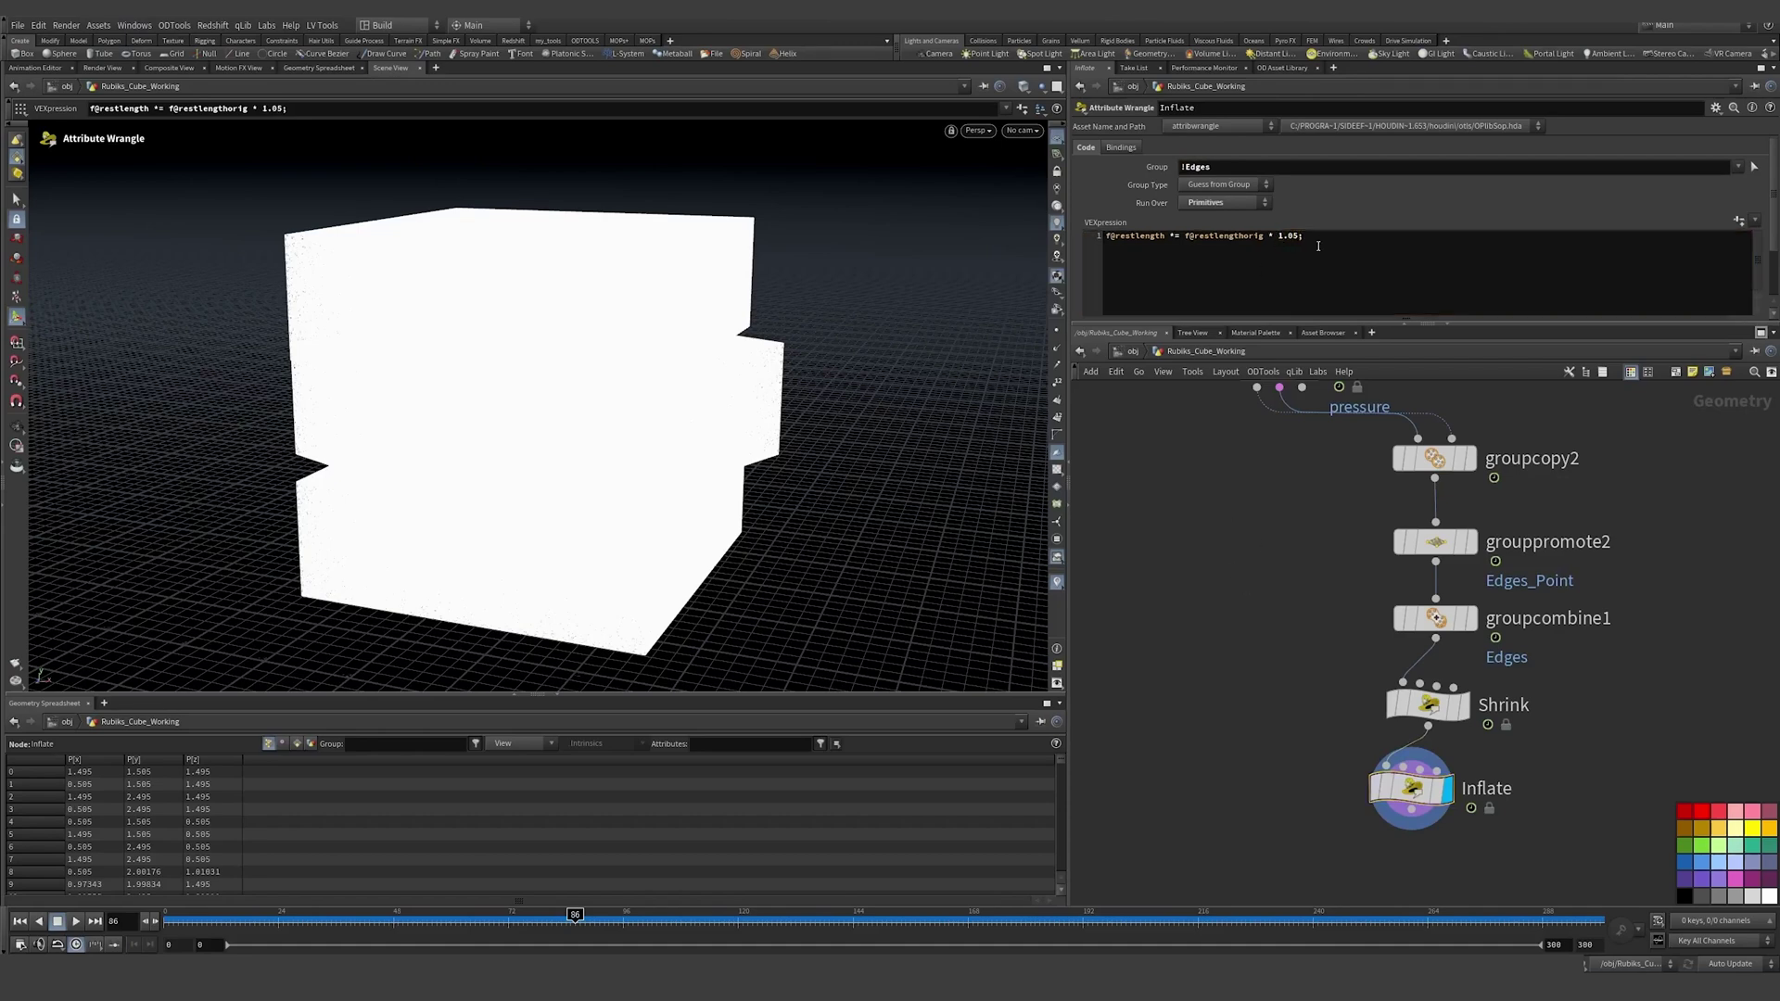
# Step: Add a Vellum Solver below Inflate, wire in the vellumpressure1 geometry and the Inflate constraints, and display the solver
pyautogui.moveTo(1324, 735); pyautogui.dragTo(1397, 669, button='middle')
pyautogui.scroll(-1, 1397, 670)
pyautogui.scroll(-1, 1372, 669)
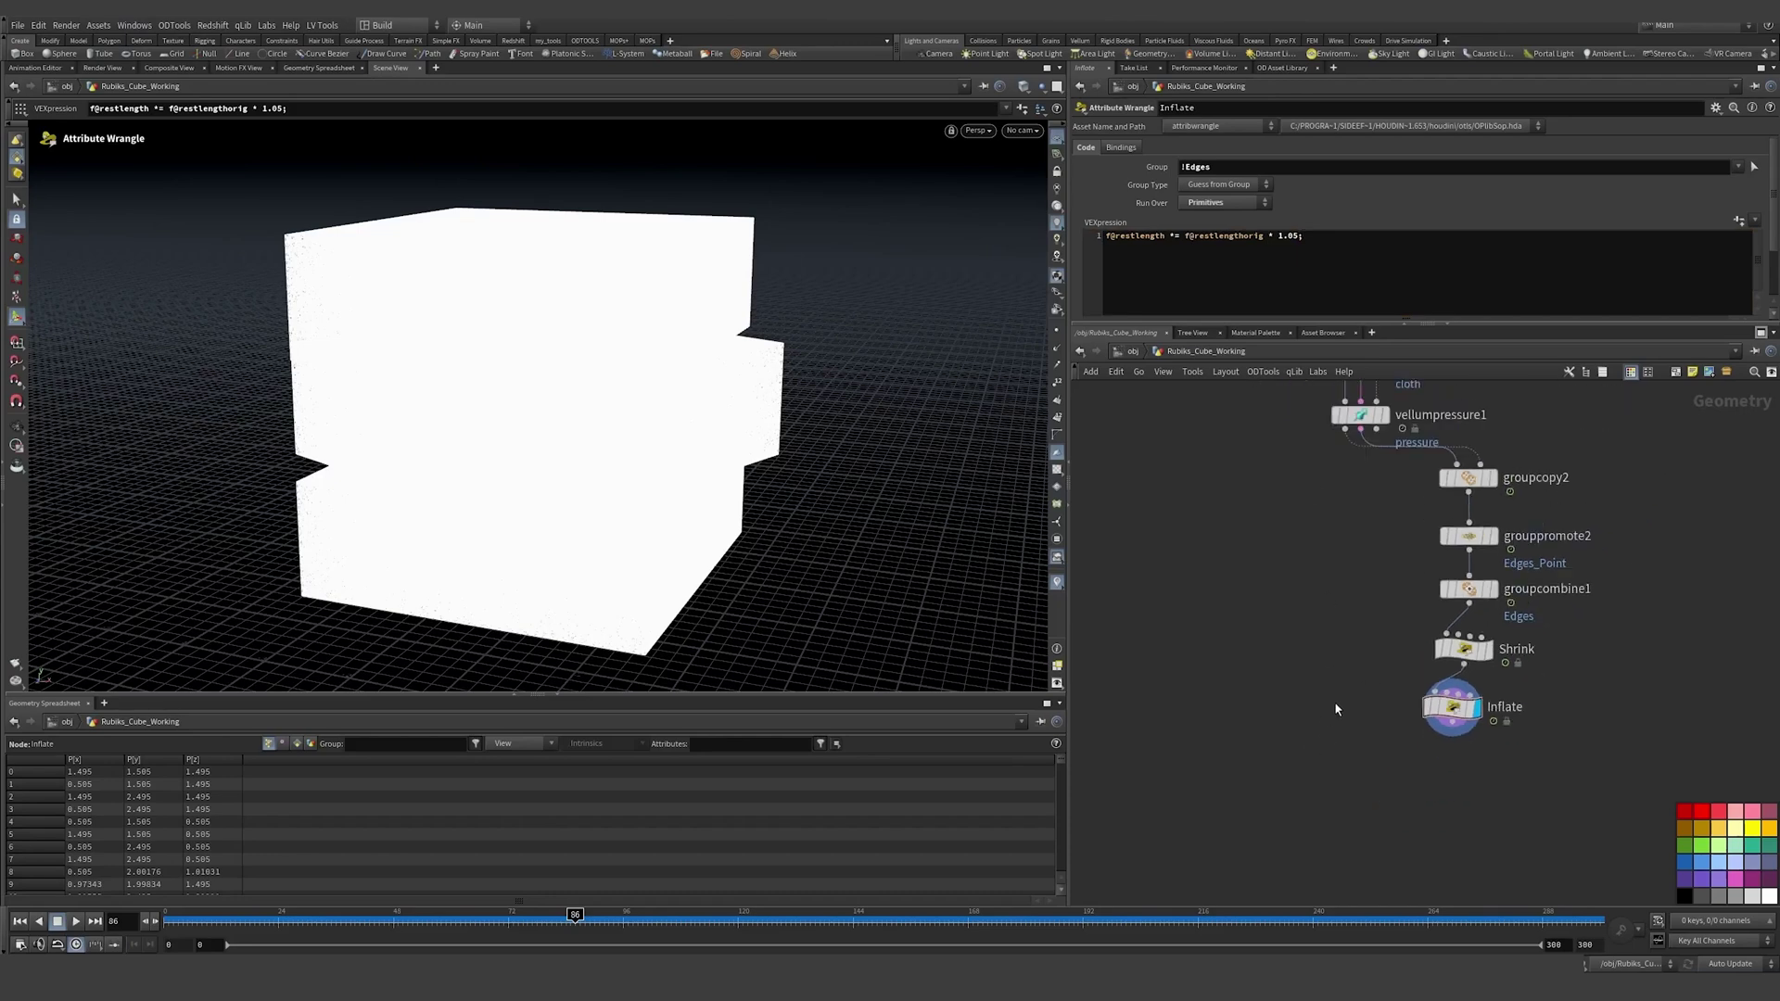
pyautogui.press('Tab')
pyautogui.write('vell so')
pyautogui.press('Return')
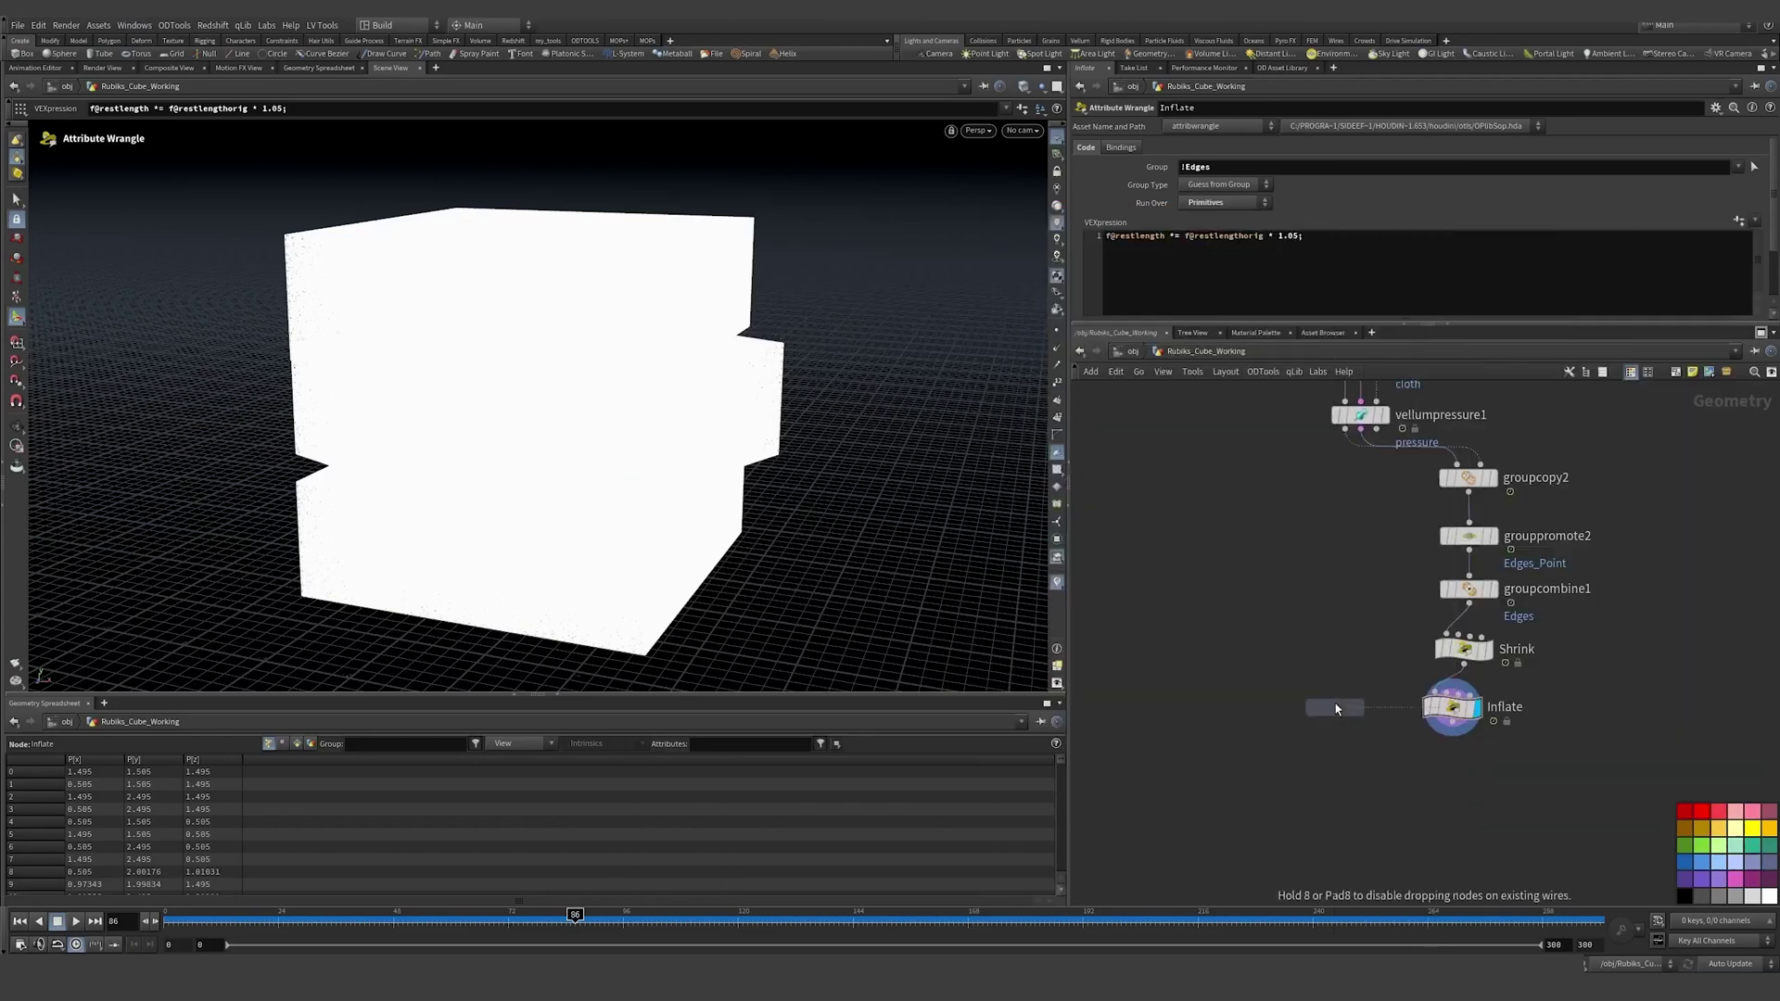
pyautogui.click(1383, 786)
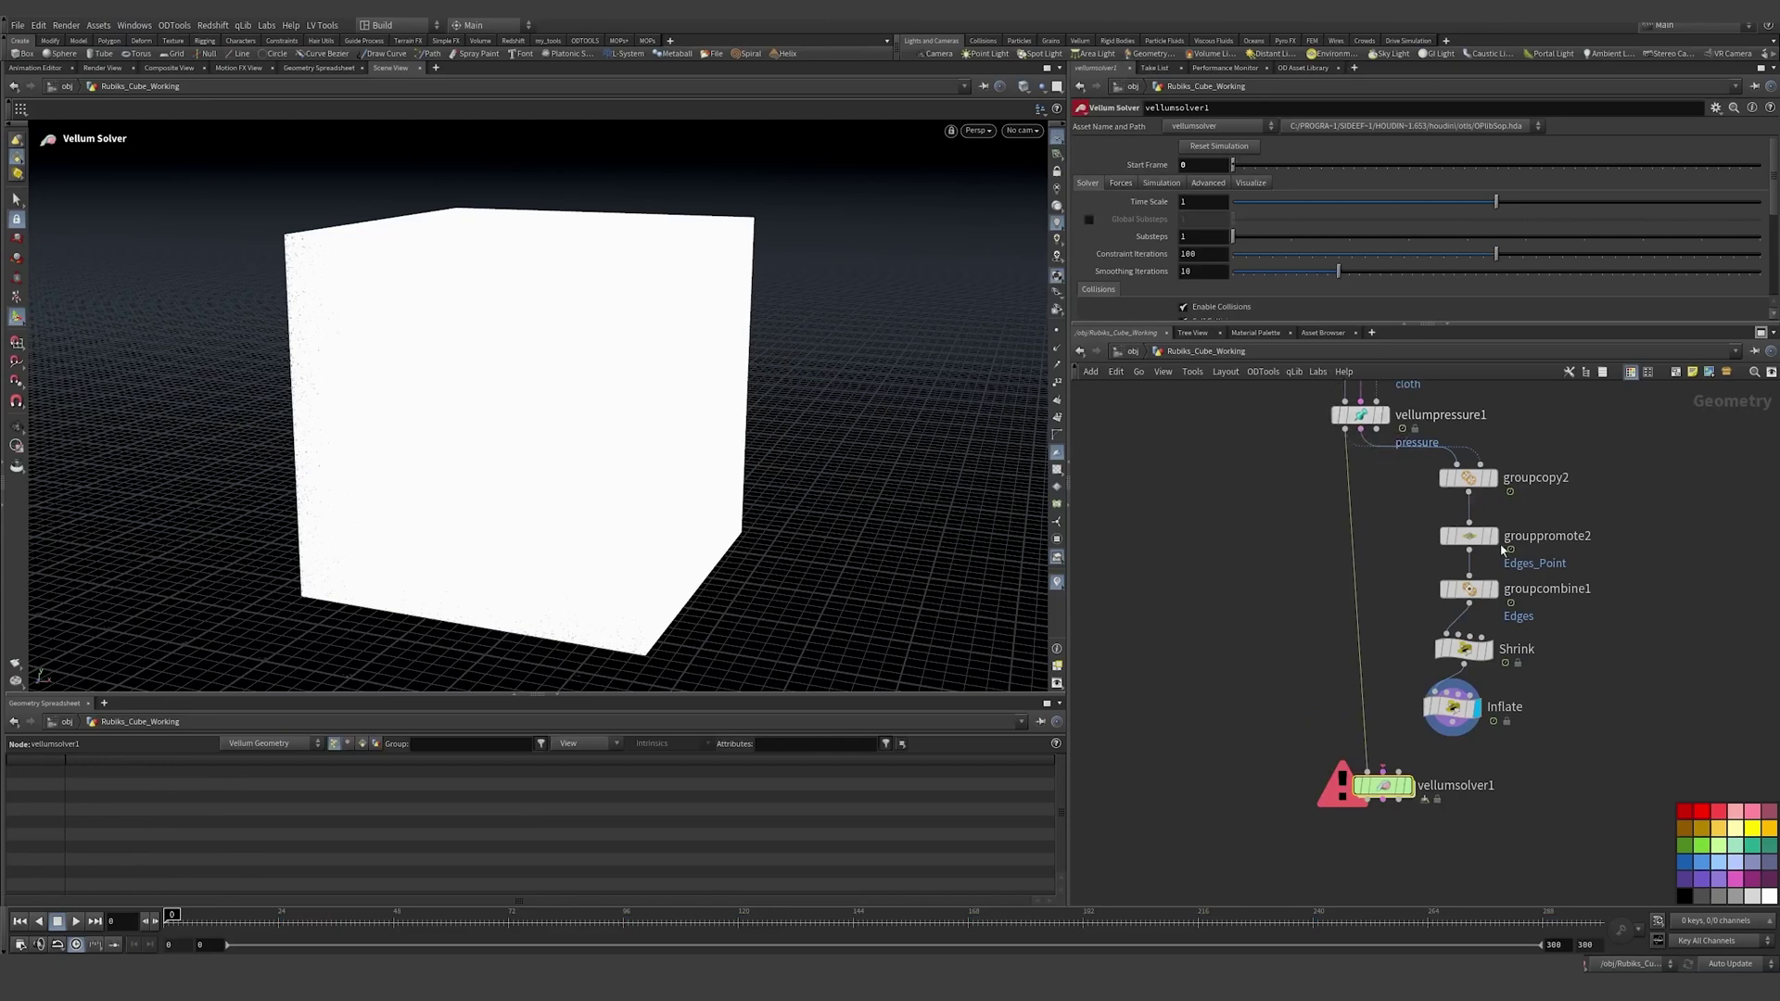
pyautogui.moveTo(1453, 724); pyautogui.dragTo(1403, 782)
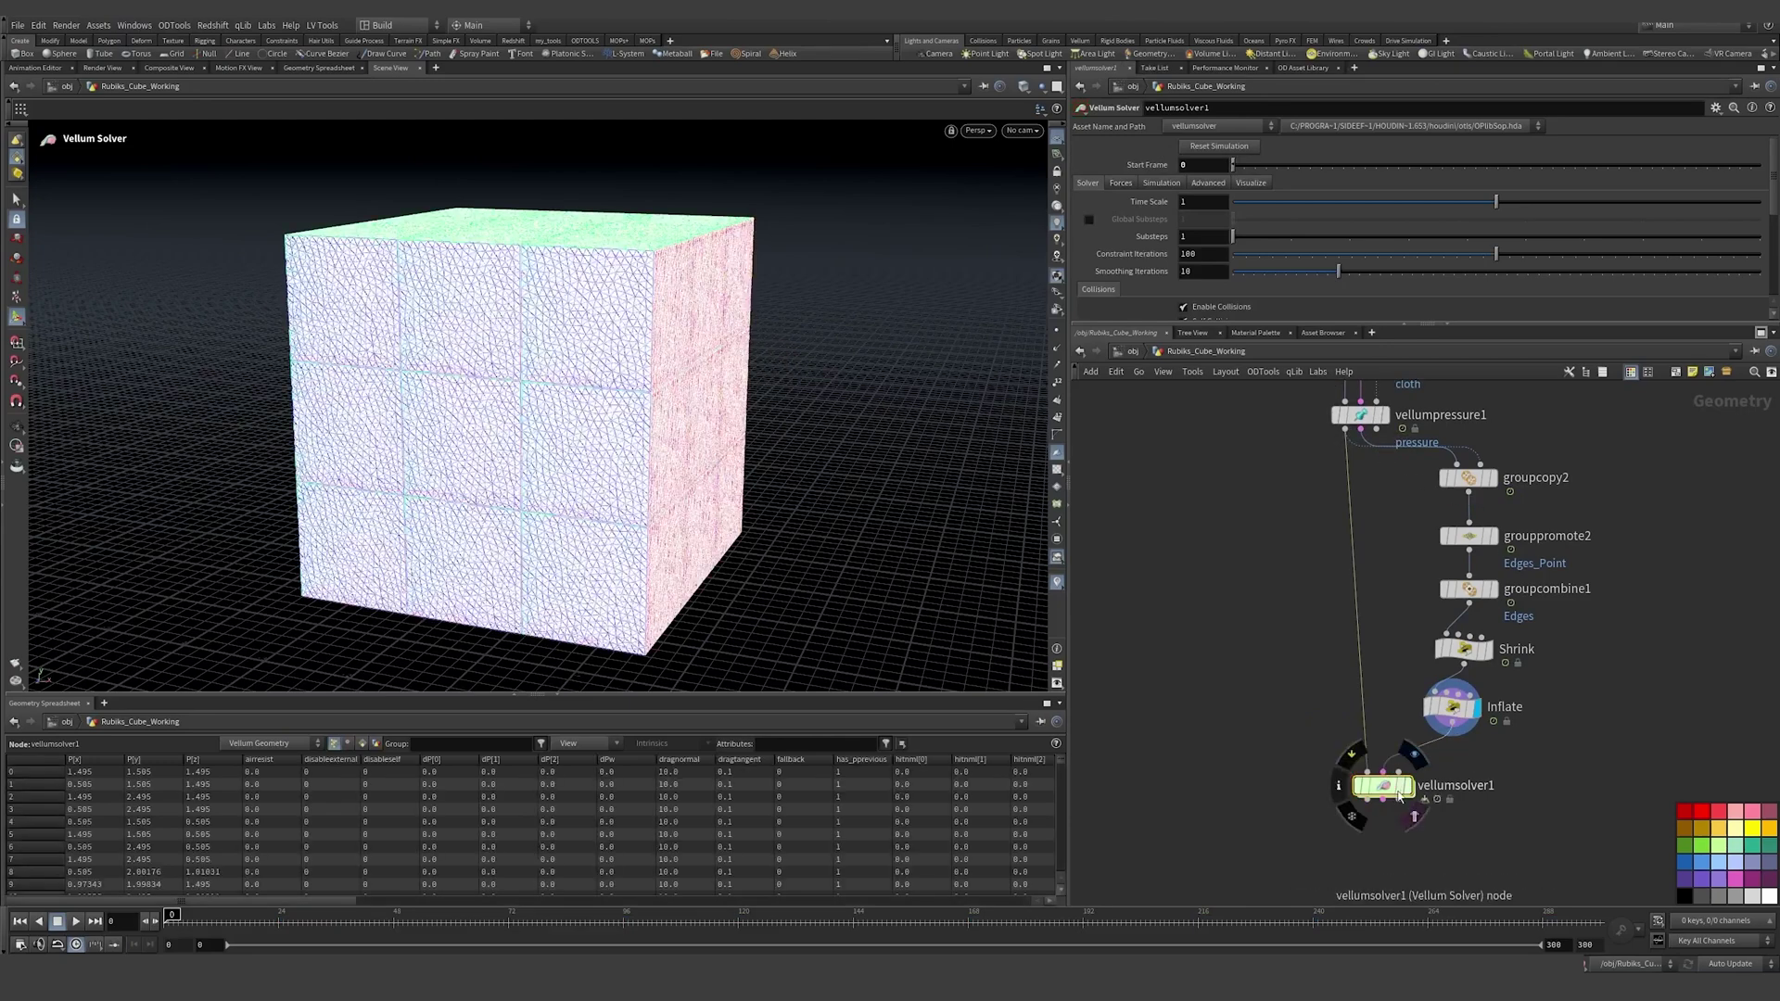
pyautogui.click(1402, 786)
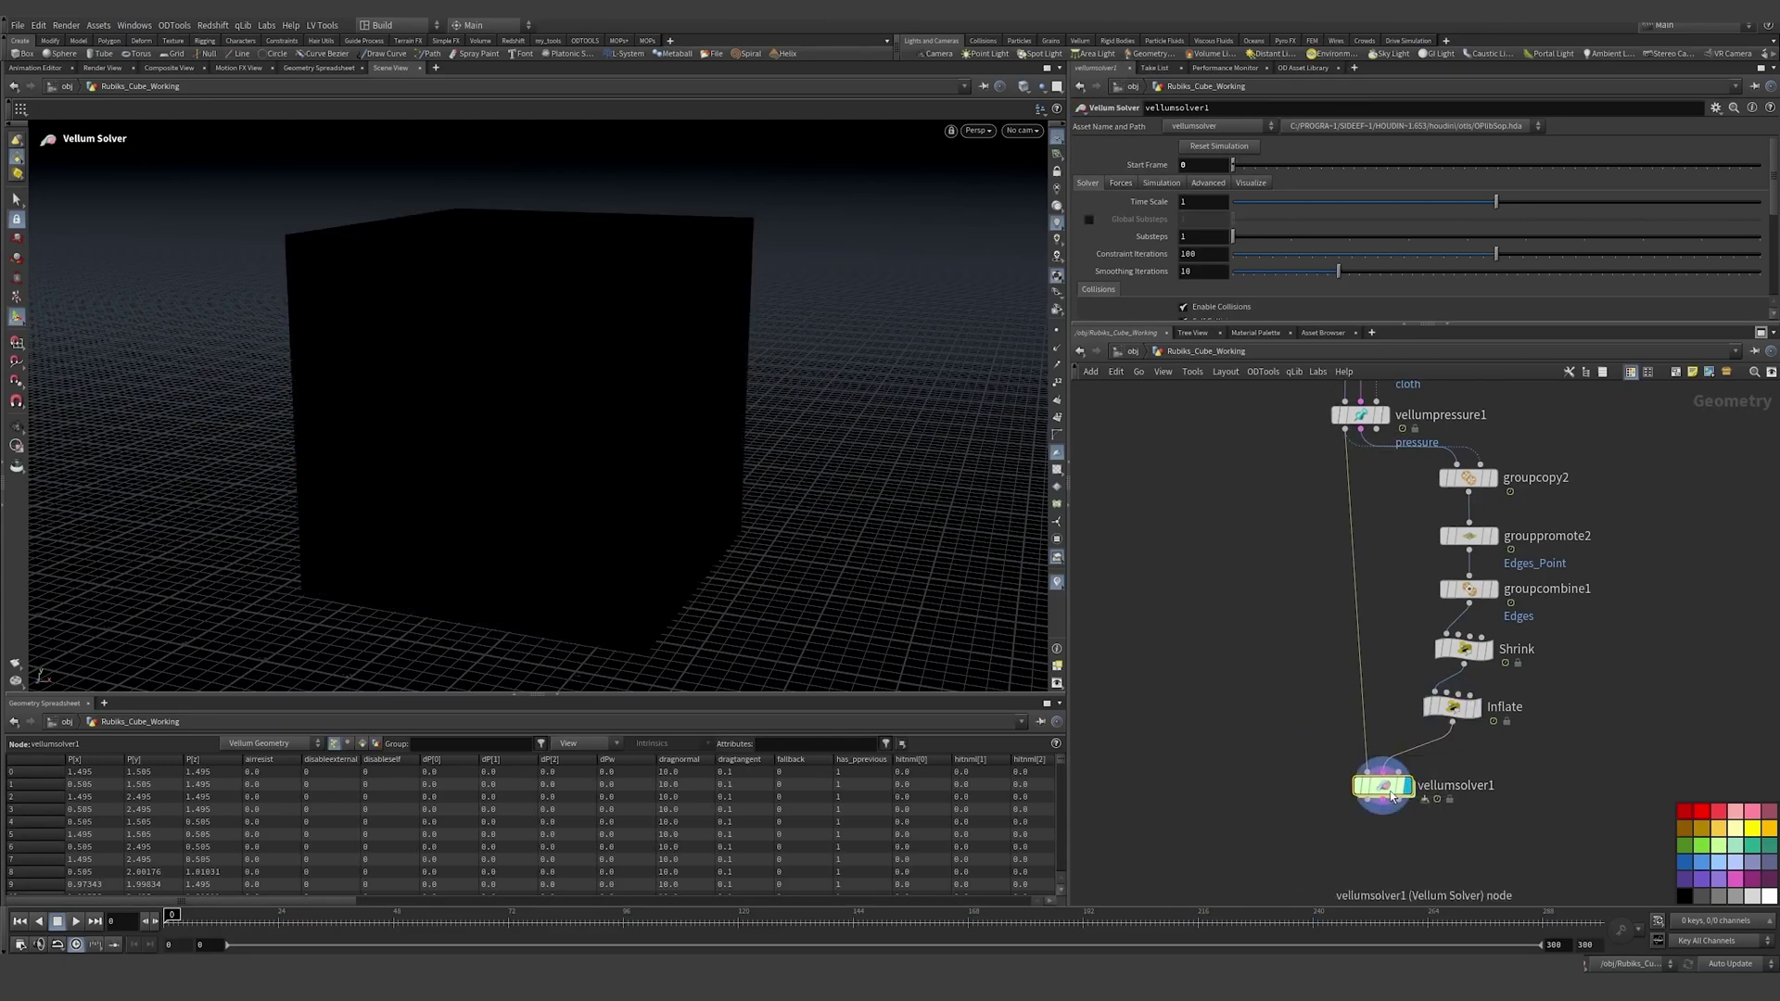
# Step: Insert a Normal node between groupcopy1 and vellumcloth1
pyautogui.moveTo(1272, 448); pyautogui.dragTo(1267, 684, button='middle')
pyautogui.press('Tab')
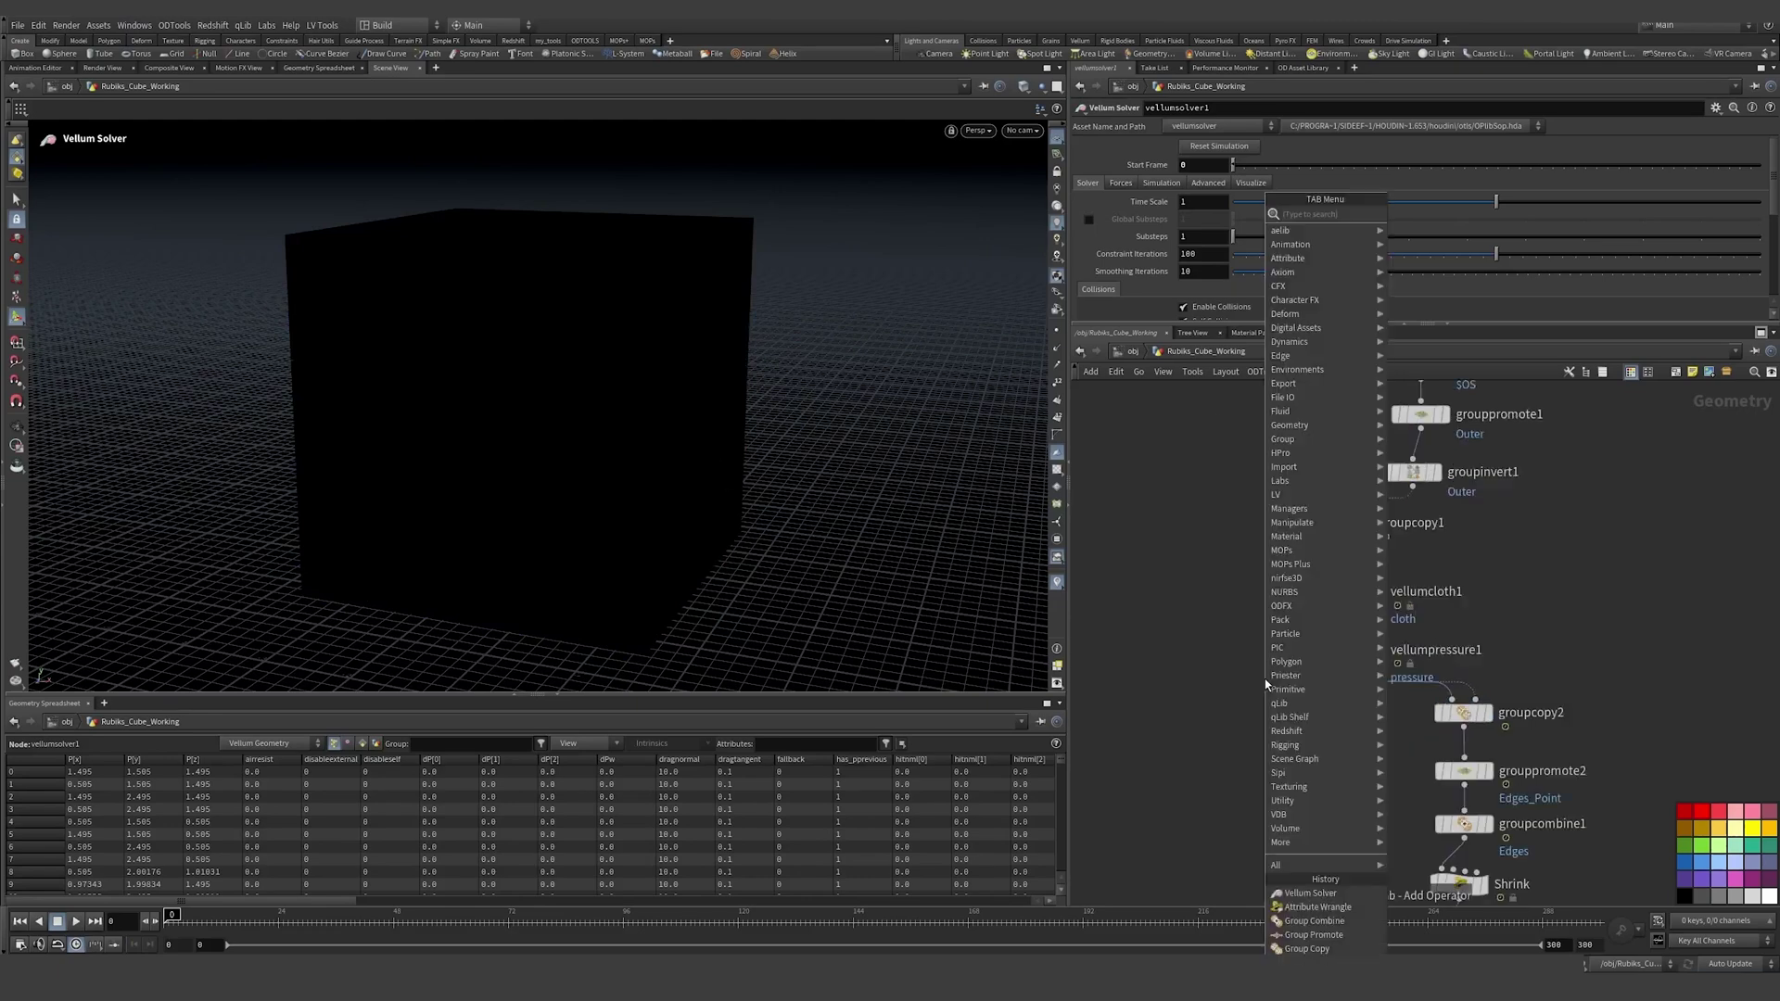
pyautogui.write('normal')
pyautogui.press('Return')
pyautogui.click(1340, 562)
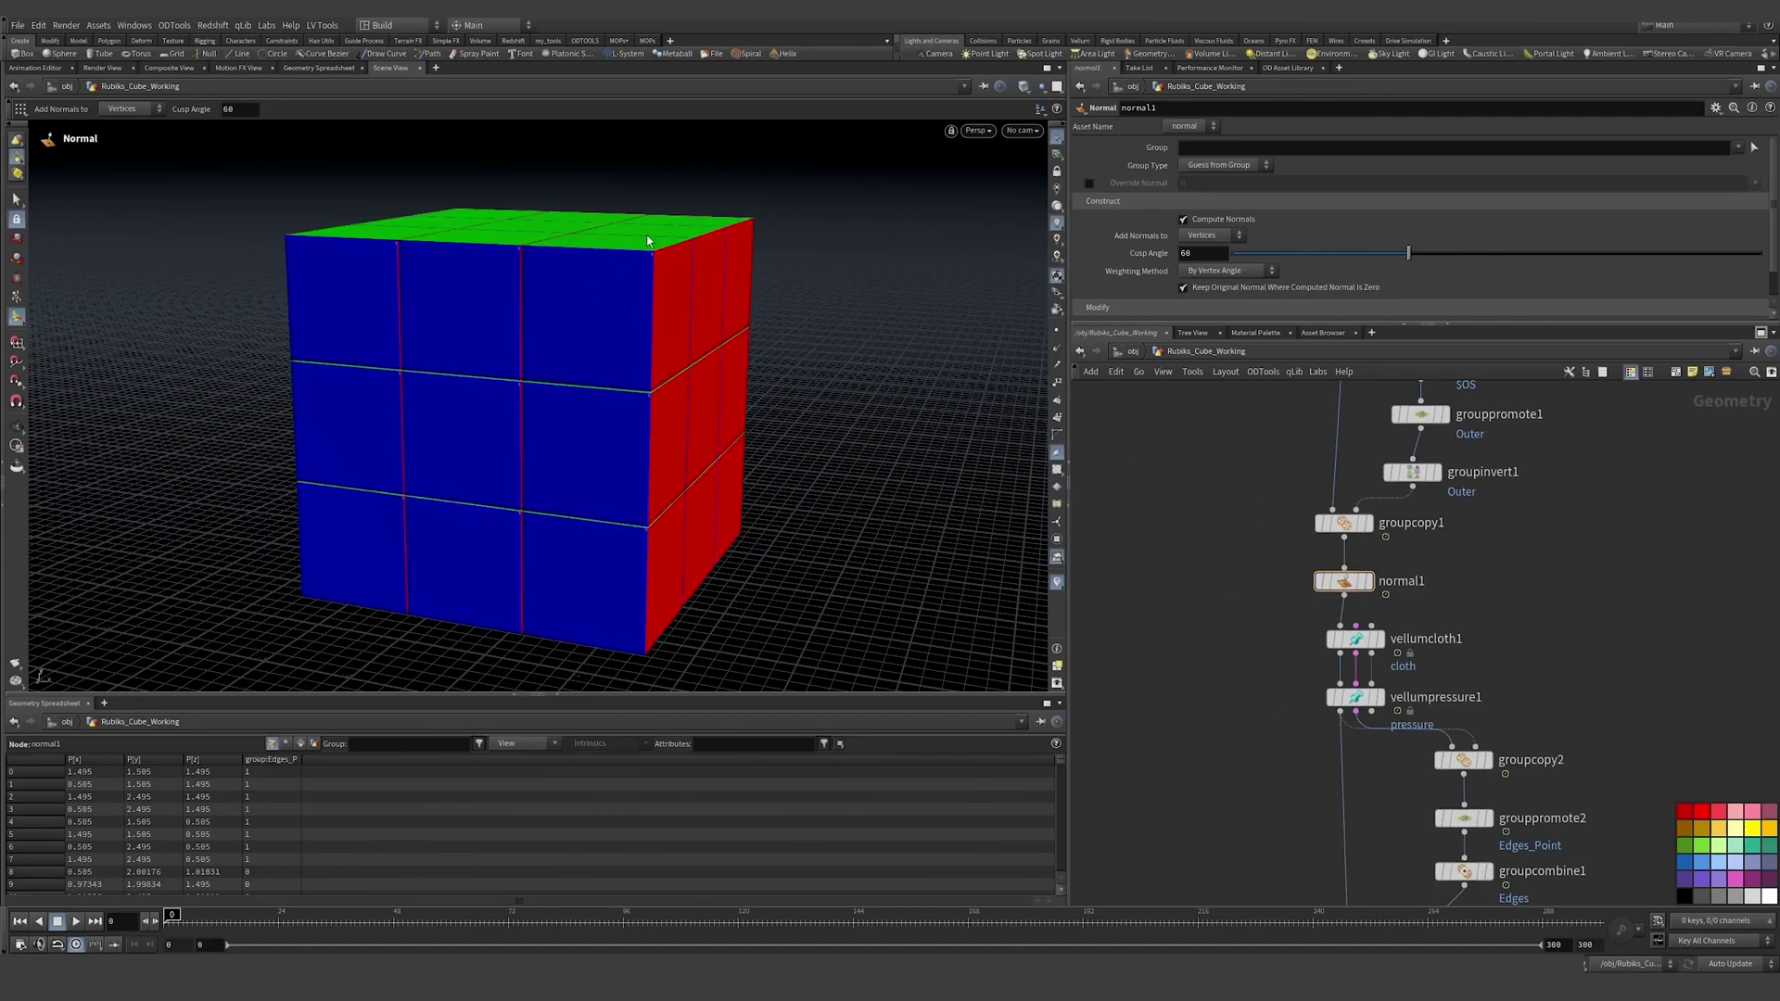
# Step: Set the Vellum solver's substeps to 4
pyautogui.moveTo(1271, 804); pyautogui.dragTo(1282, 514, button='middle')
pyautogui.moveTo(1376, 775); pyautogui.dragTo(1365, 749)
pyautogui.click(1199, 236)
pyautogui.write('4')
pyautogui.moveTo(1200, 237); pyautogui.dragTo(1172, 384)
pyautogui.write('4')
pyautogui.press('Return')
# Step: Set the Vellum solver's gravity to 0 on the Y axis
pyautogui.click(1120, 182)
pyautogui.moveTo(1424, 201); pyautogui.dragTo(1311, 226)
pyautogui.write('0')
pyautogui.press('Return')
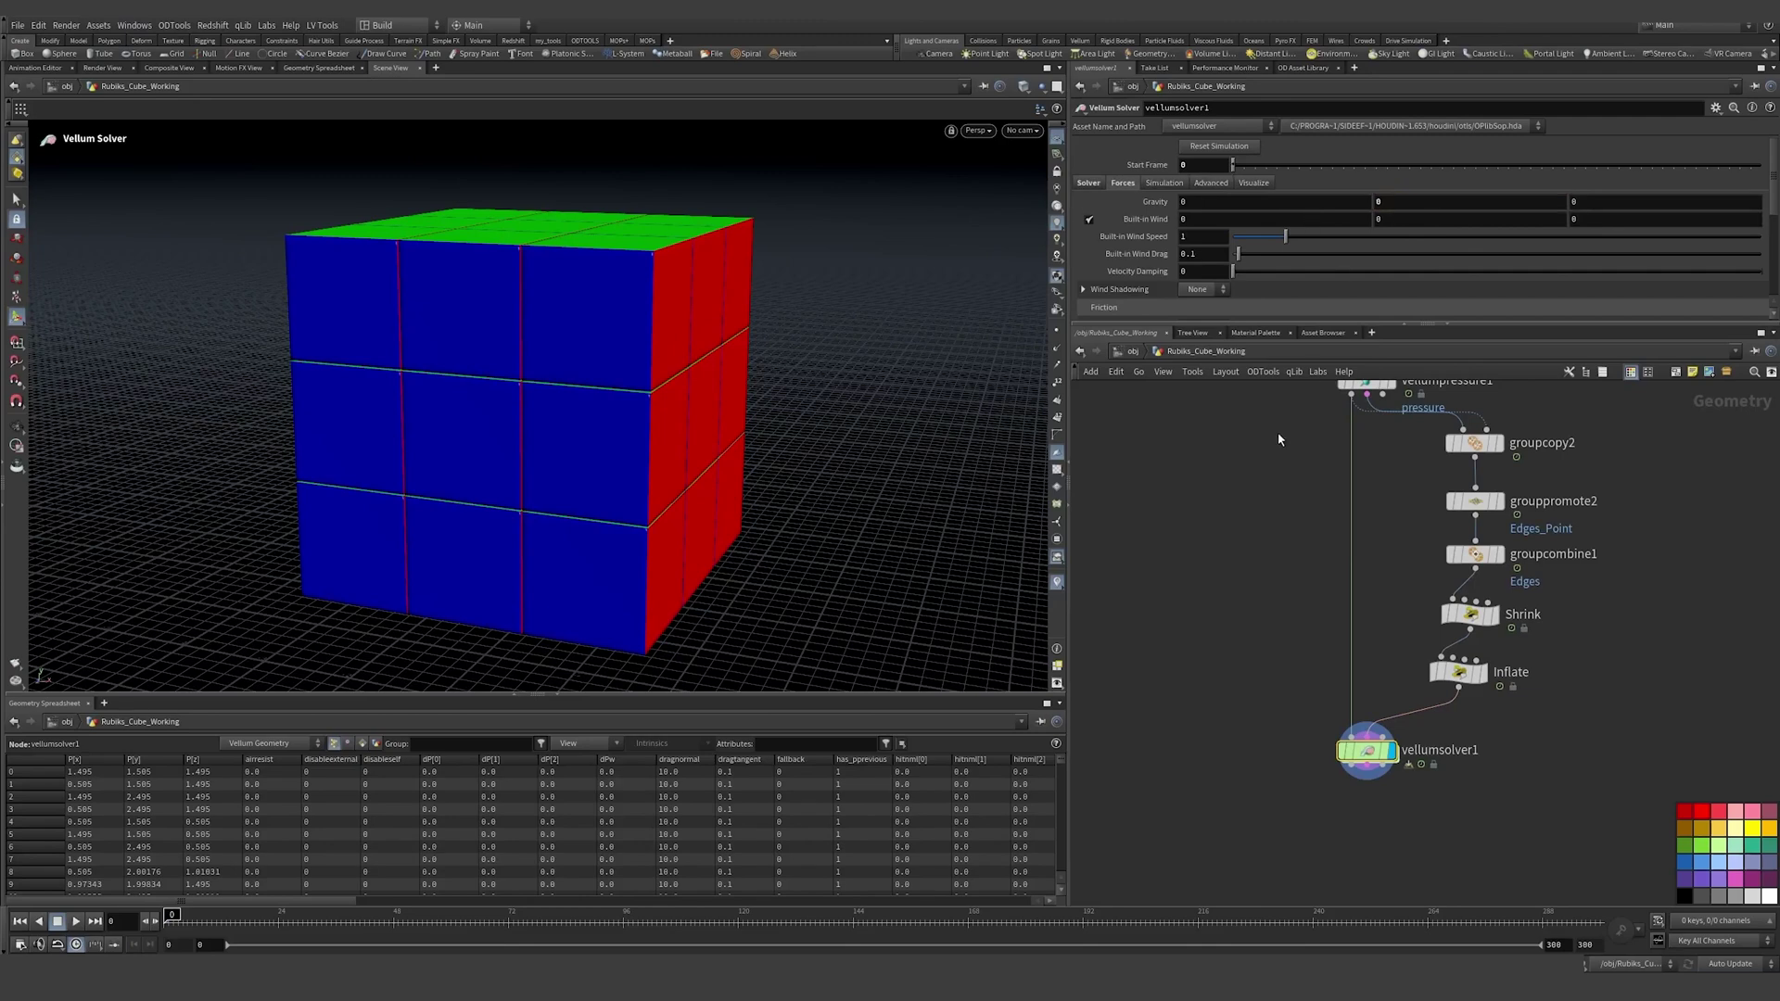
pyautogui.moveTo(1368, 749); pyautogui.dragTo(1367, 738)
# Step: Play the simulation and inspect the inflating cube from several angles over the first few frames
pyautogui.press('space')
pyautogui.moveTo(844, 394); pyautogui.dragTo(445, 478, button='right')
pyautogui.moveTo(692, 375); pyautogui.dragTo(664, 360)
pyautogui.moveTo(786, 423); pyautogui.dragTo(715, 434, button='middle')
pyautogui.moveTo(1378, 503); pyautogui.dragTo(1349, 547, button='middle')
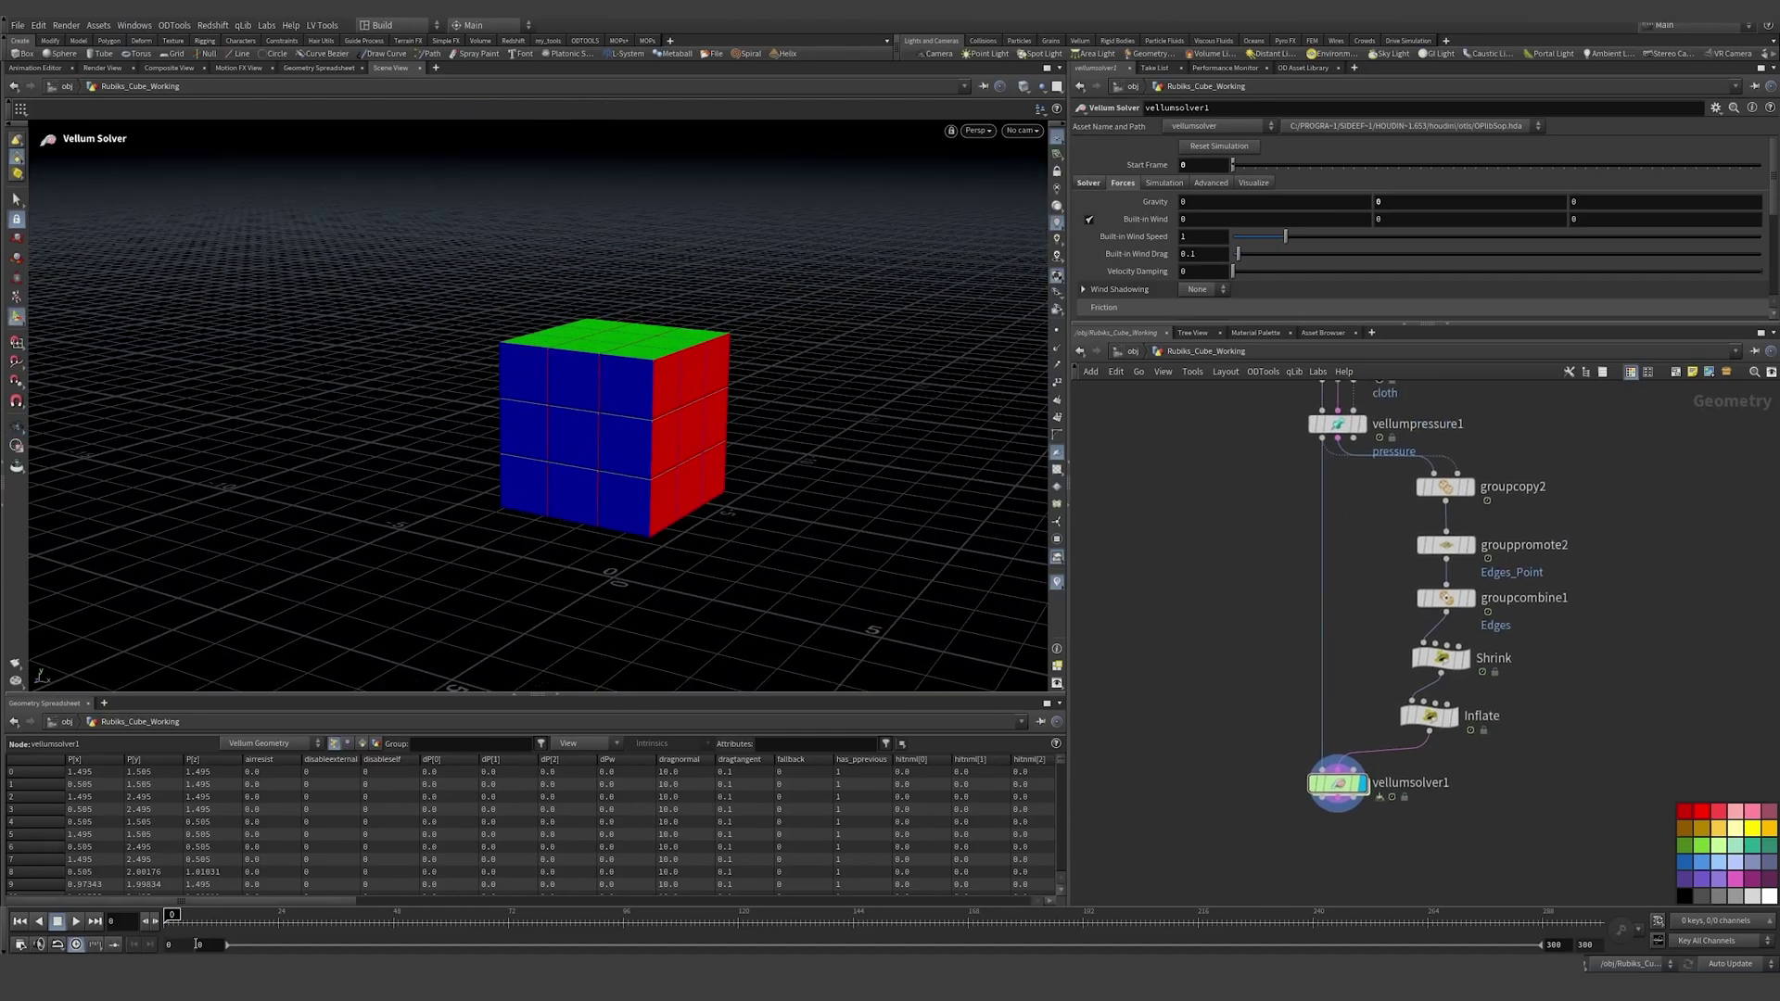
pyautogui.click(77, 921)
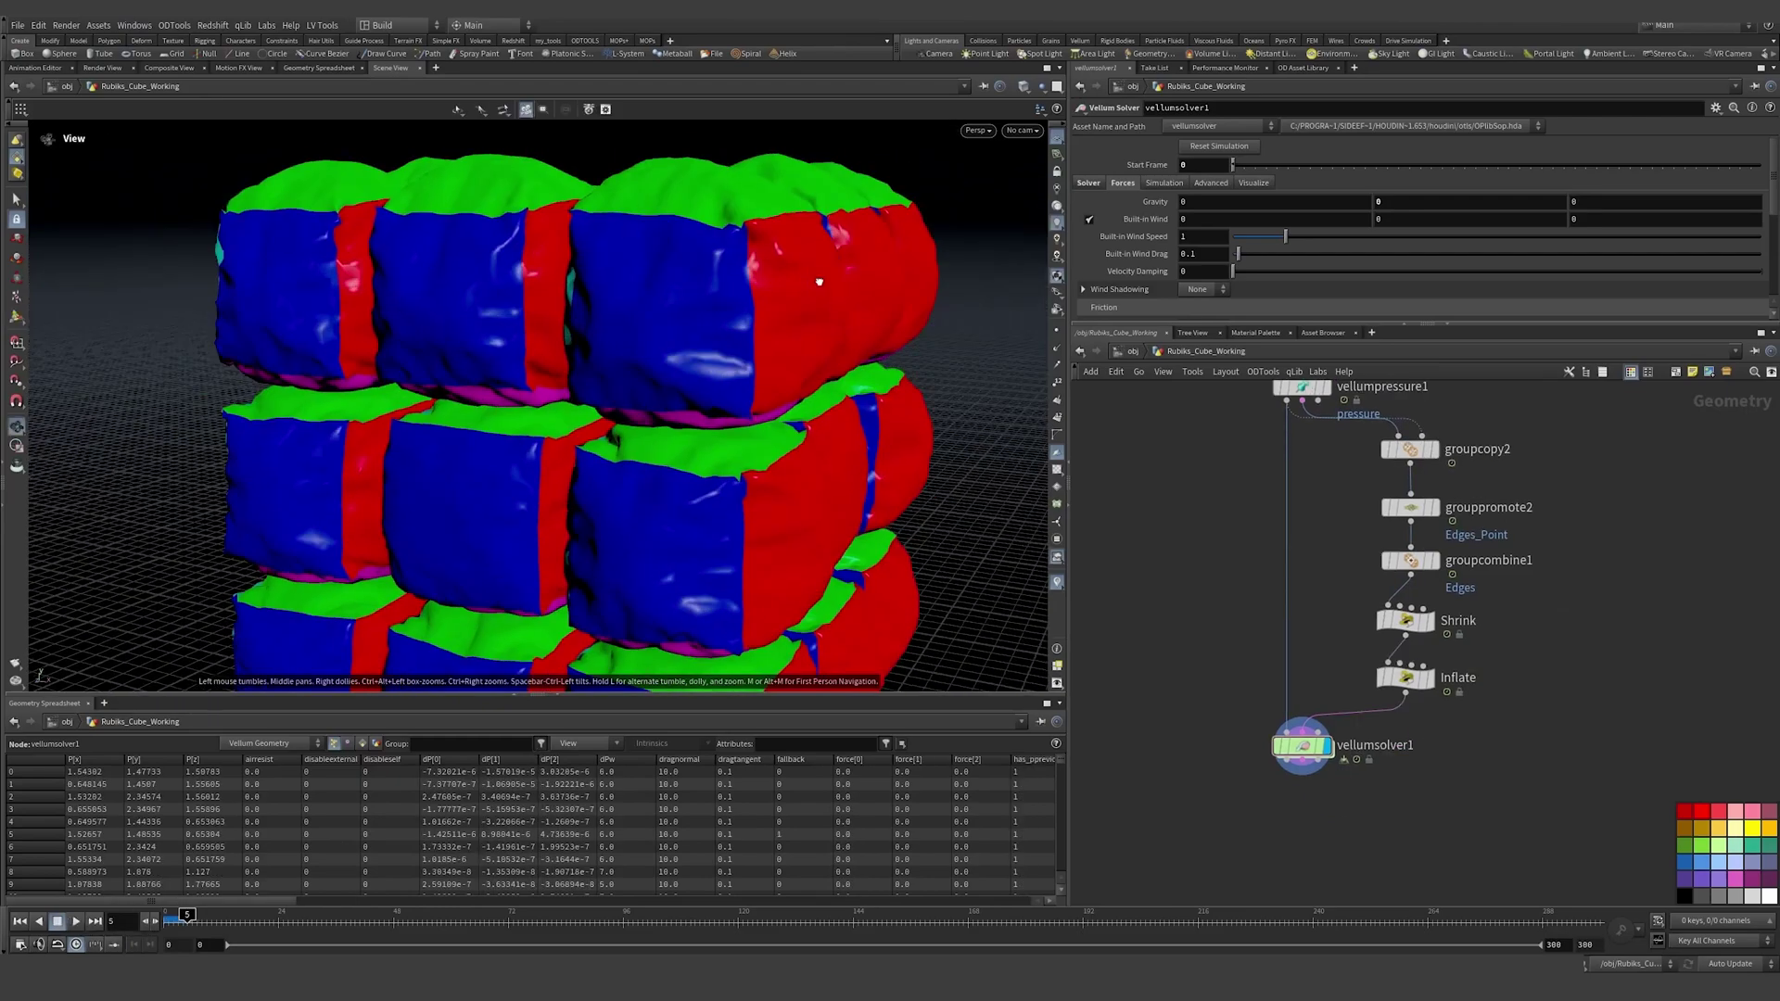
pyautogui.moveTo(190, 917); pyautogui.dragTo(183, 915)
pyautogui.moveTo(632, 398)
pyautogui.keyDown('alt'); pyautogui.mouseDown()
pyautogui.moveTo(644, 417)
pyautogui.moveTo(490, 501)
pyautogui.mouseUp(); pyautogui.keyUp('alt')
pyautogui.moveTo(175, 920); pyautogui.dragTo(183, 919)
pyautogui.keyDown('alt'); pyautogui.moveTo(707, 330); pyautogui.dragTo(655, 290); pyautogui.keyUp('alt')
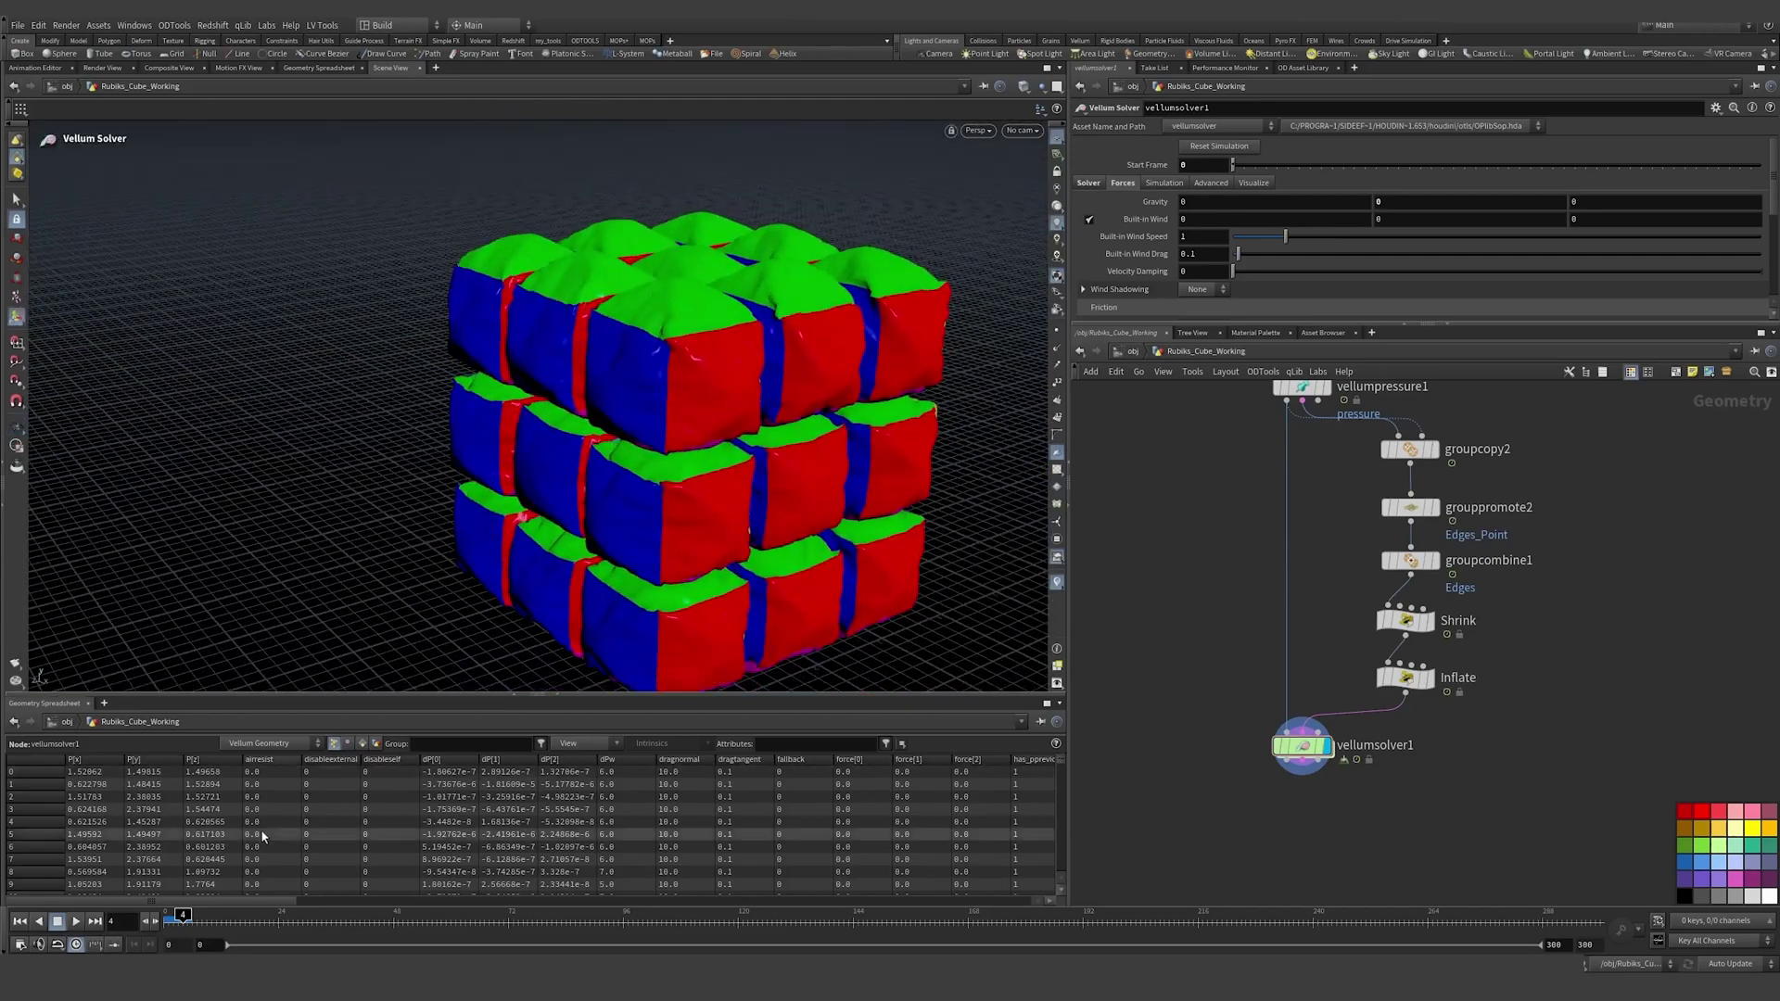
pyautogui.moveTo(183, 917); pyautogui.dragTo(172, 917)
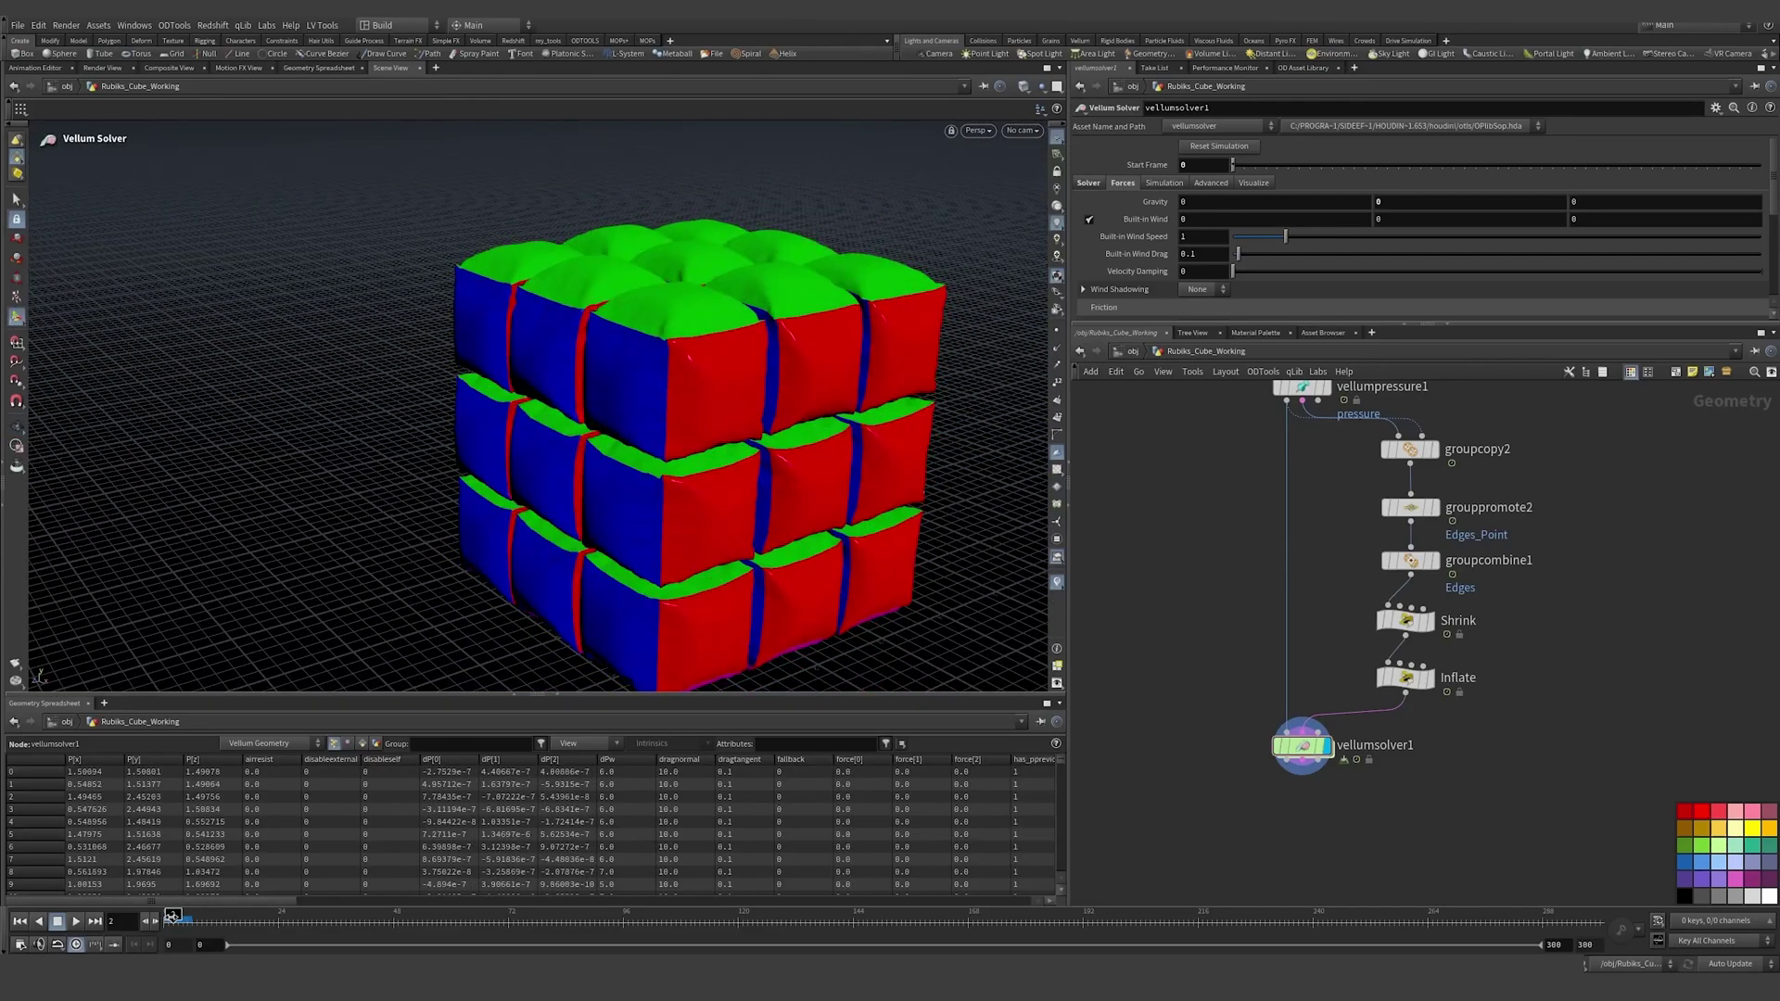
pyautogui.keyDown('alt'); pyautogui.moveTo(794, 386); pyautogui.dragTo(675, 334, button='right'); pyautogui.keyUp('alt')
pyautogui.keyDown('alt'); pyautogui.moveTo(676, 334); pyautogui.dragTo(806, 346); pyautogui.keyUp('alt')
# Step: Compare the solver result with the normal1 geometry as a template, and scrub the normal1 animation to frame 20 and back to frame 0
pyautogui.moveTo(1192, 484); pyautogui.dragTo(1199, 732, button='middle')
pyautogui.moveTo(1241, 495); pyautogui.dragTo(1351, 532)
pyautogui.click(1317, 520)
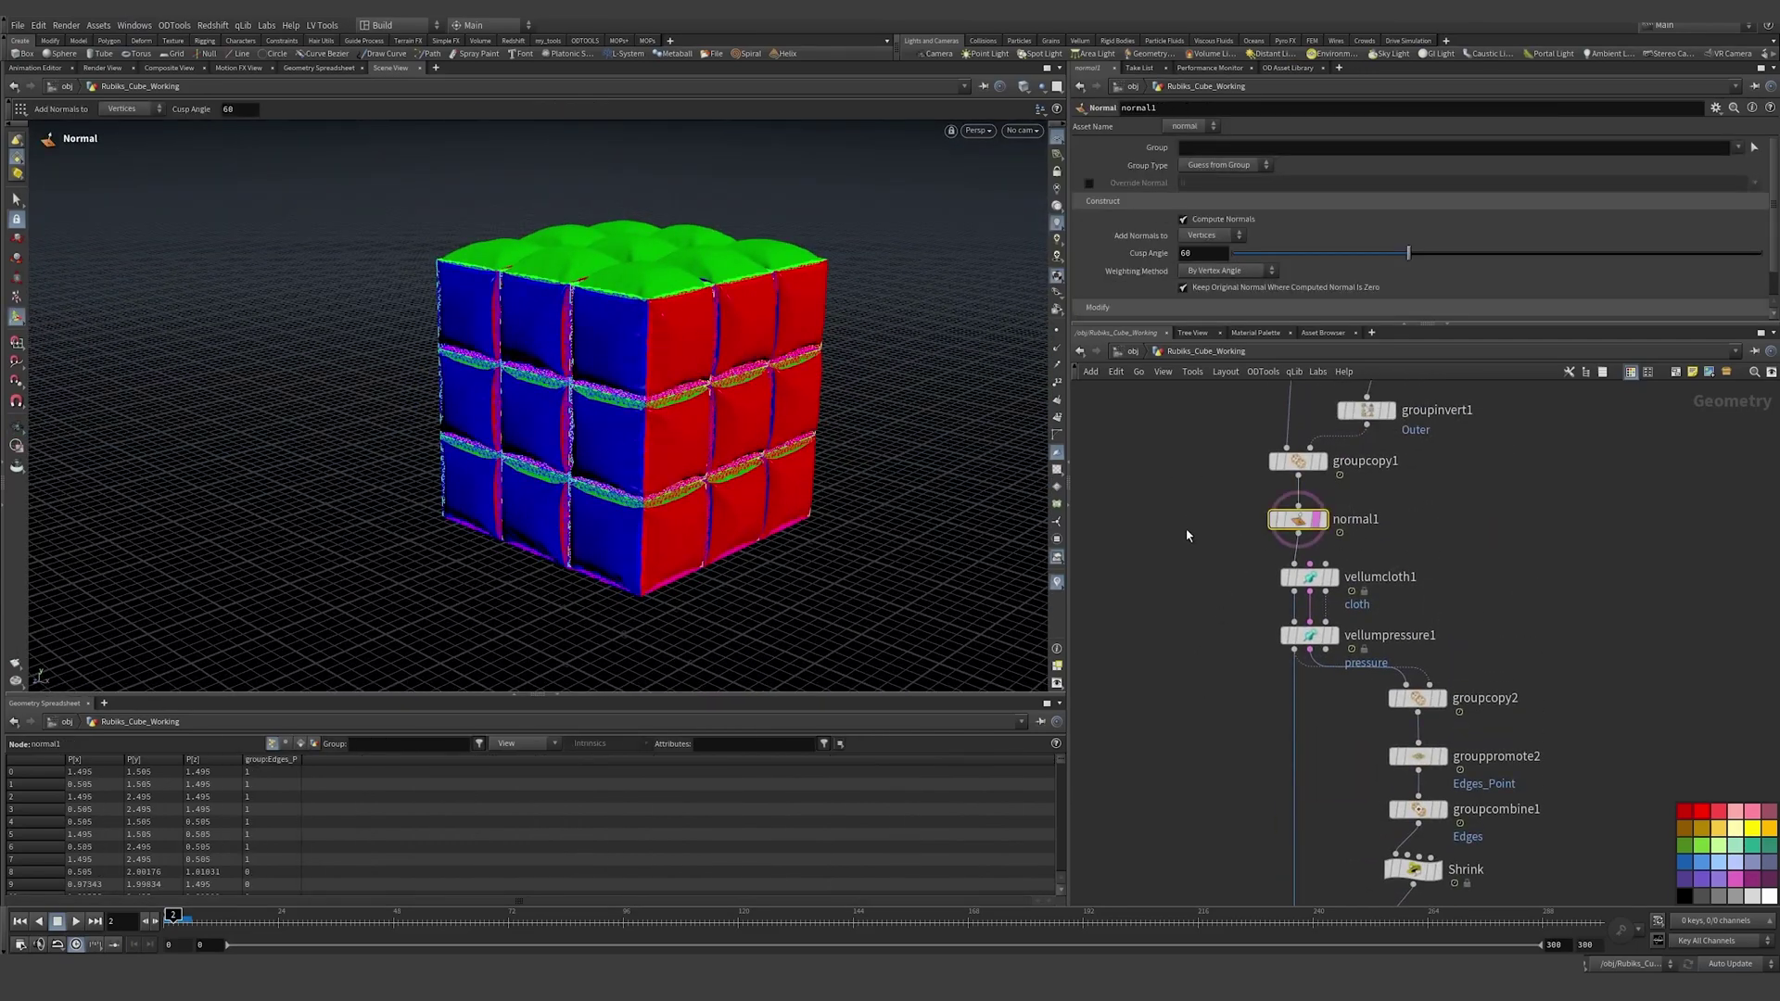
pyautogui.press('e')
pyautogui.press('r')
pyautogui.moveTo(1232, 658); pyautogui.dragTo(1198, 638, button='middle')
pyautogui.moveTo(178, 918); pyautogui.dragTo(259, 921)
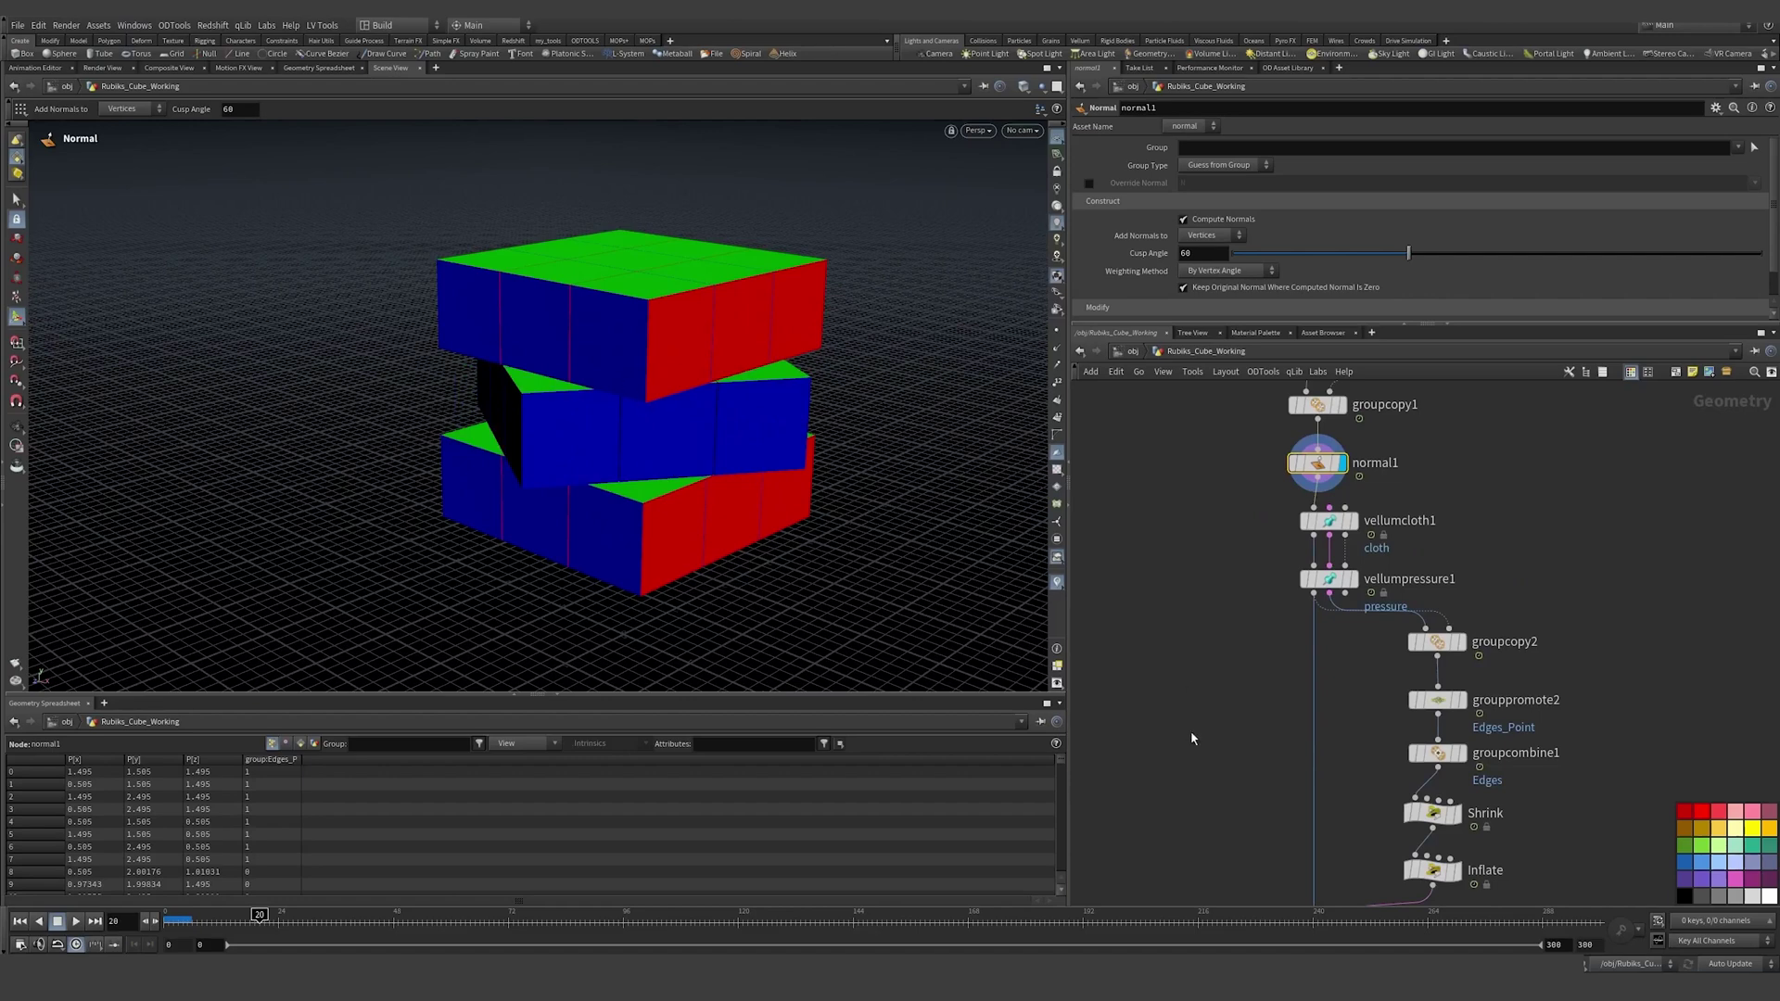
pyautogui.moveTo(1197, 727); pyautogui.dragTo(1203, 420, button='middle')
pyautogui.moveTo(258, 917); pyautogui.dragTo(170, 918)
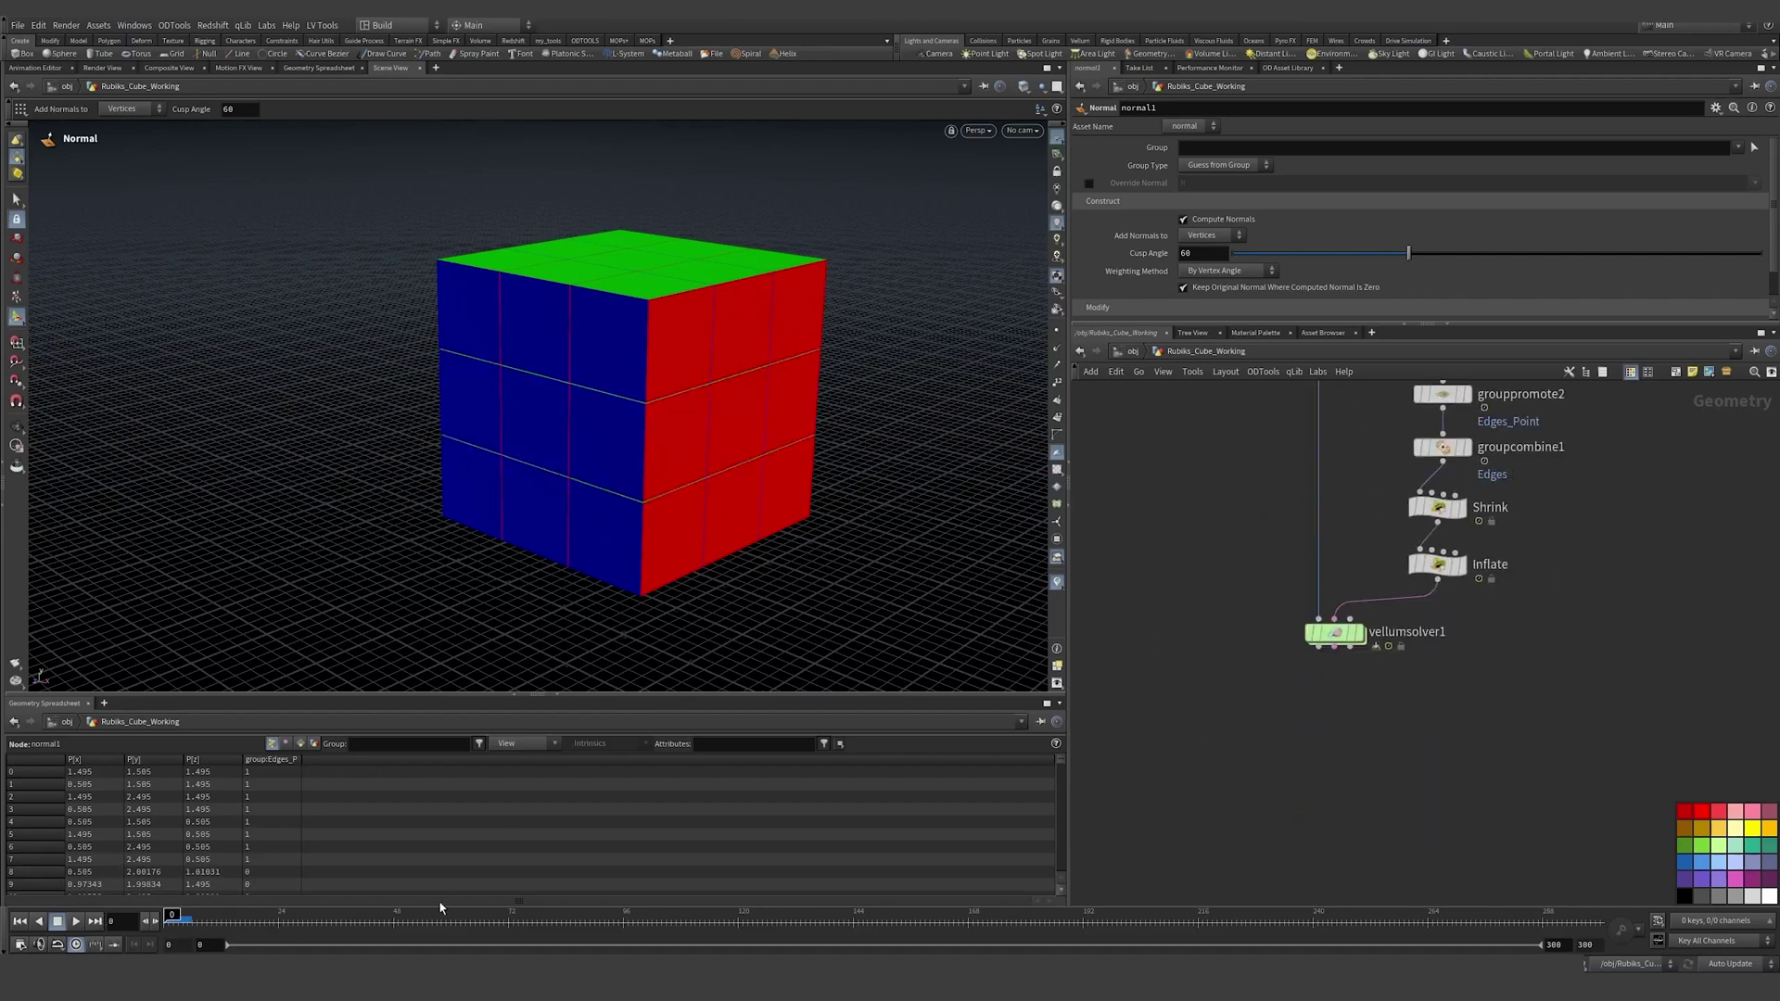
# Step: Display the solver, simulate to about frame 17, and compare it with the templated normal1 animation before returning to frame 0 without the template
pyautogui.click(1334, 633)
pyautogui.click(273, 918)
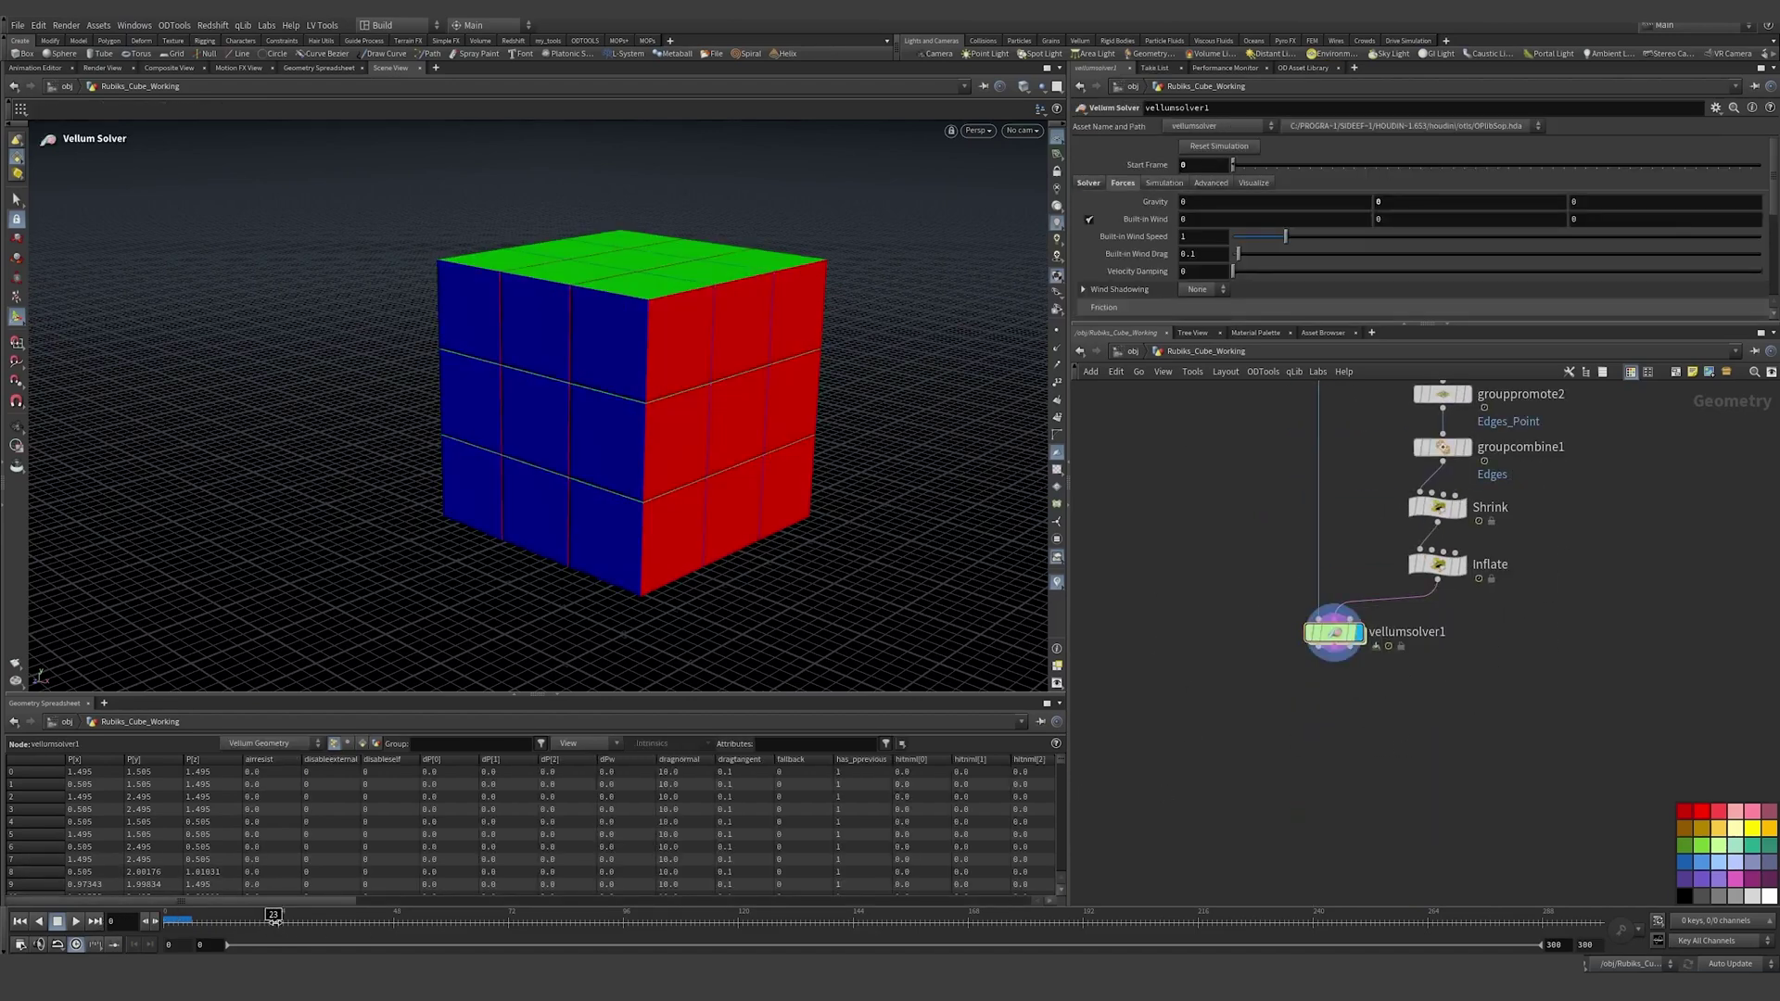
pyautogui.moveTo(274, 917)
pyautogui.mouseDown()
pyautogui.moveTo(176, 916)
pyautogui.moveTo(244, 916)
pyautogui.mouseUp()
pyautogui.moveTo(1260, 417); pyautogui.dragTo(1195, 694, button='middle')
pyautogui.moveTo(1196, 565); pyautogui.dragTo(1230, 720, button='middle')
pyautogui.click(1309, 585)
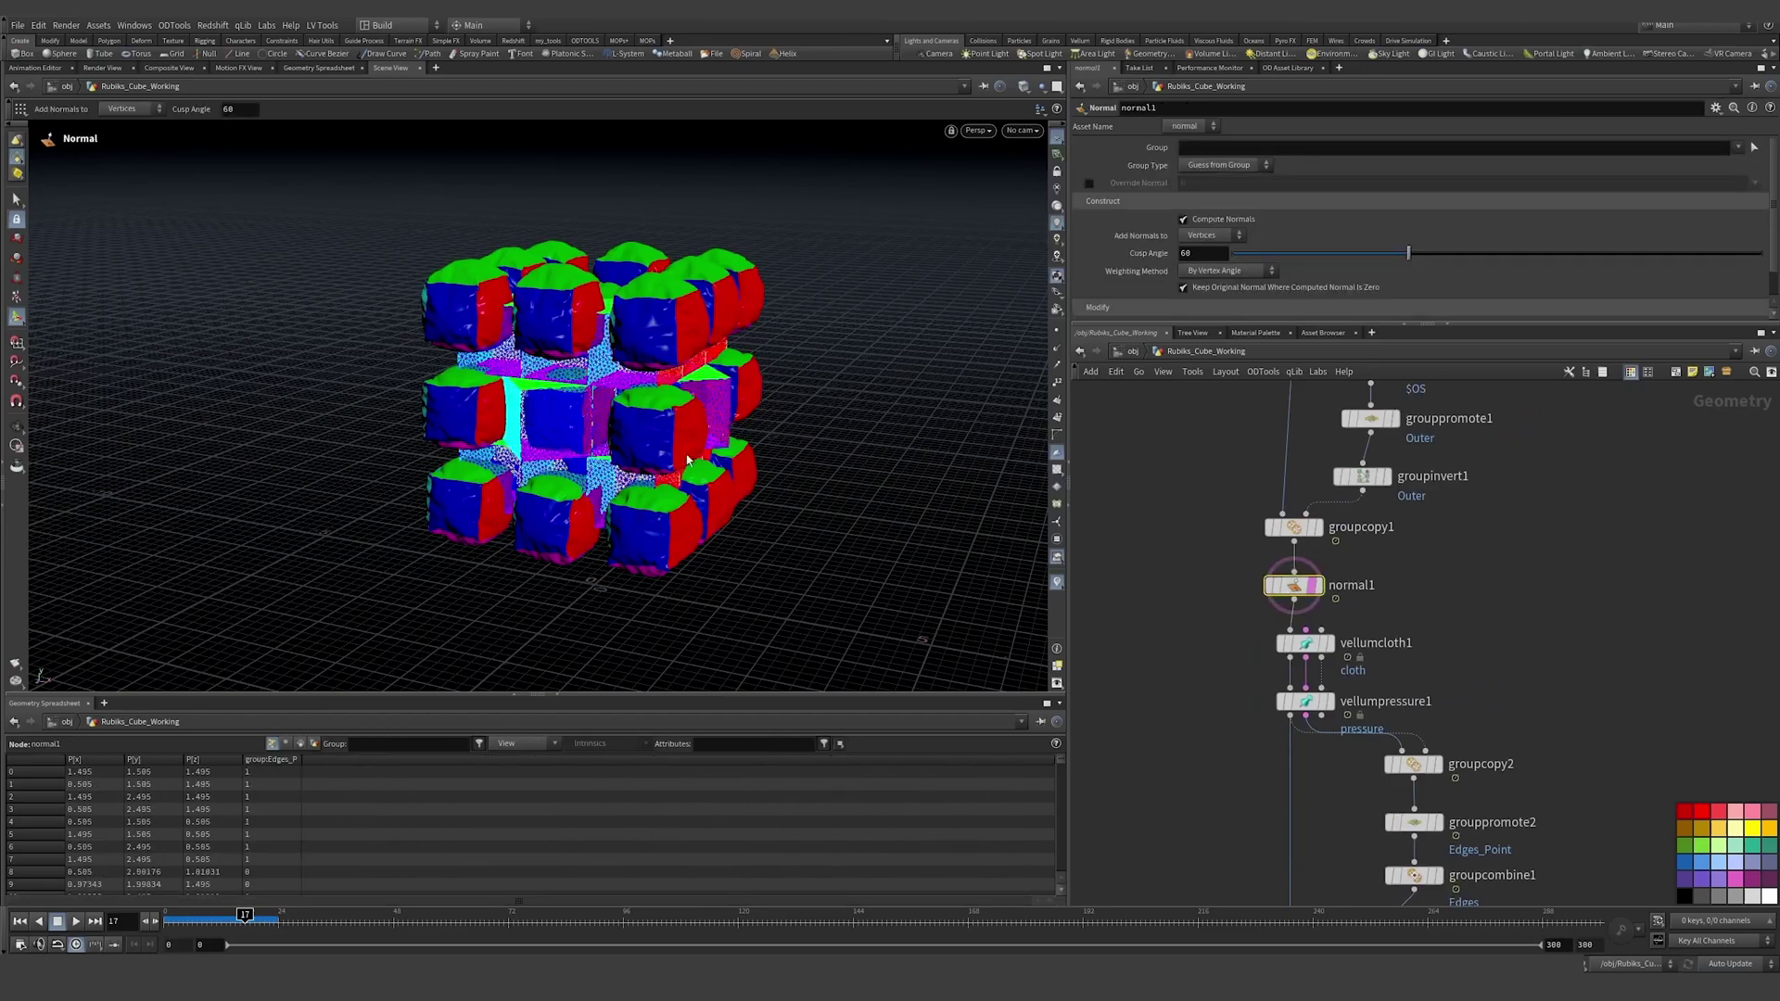
pyautogui.click(251, 918)
pyautogui.moveTo(248, 918); pyautogui.dragTo(165, 919)
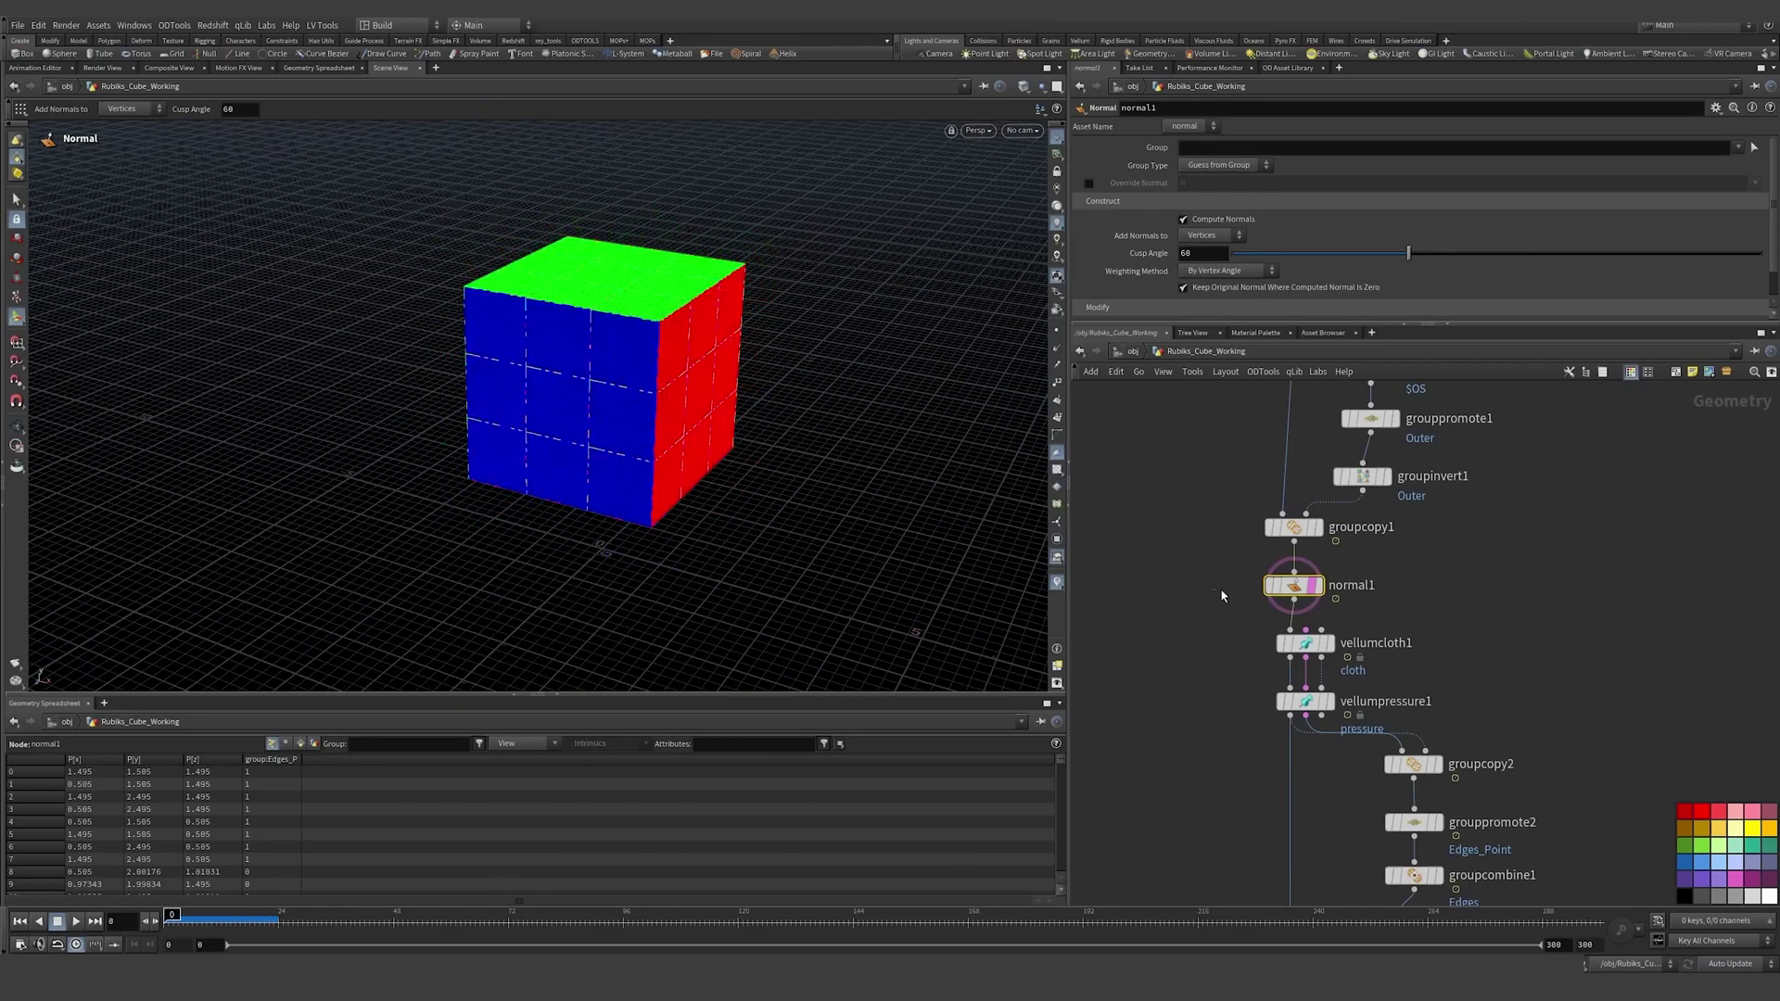
pyautogui.click(1311, 585)
pyautogui.click(1437, 604)
# Step: Enable the Vellum solver's ground position and set its Y value to -1
pyautogui.moveTo(1297, 839); pyautogui.dragTo(1308, 662, button='middle')
pyautogui.moveTo(1371, 810); pyautogui.dragTo(1368, 719, button='middle')
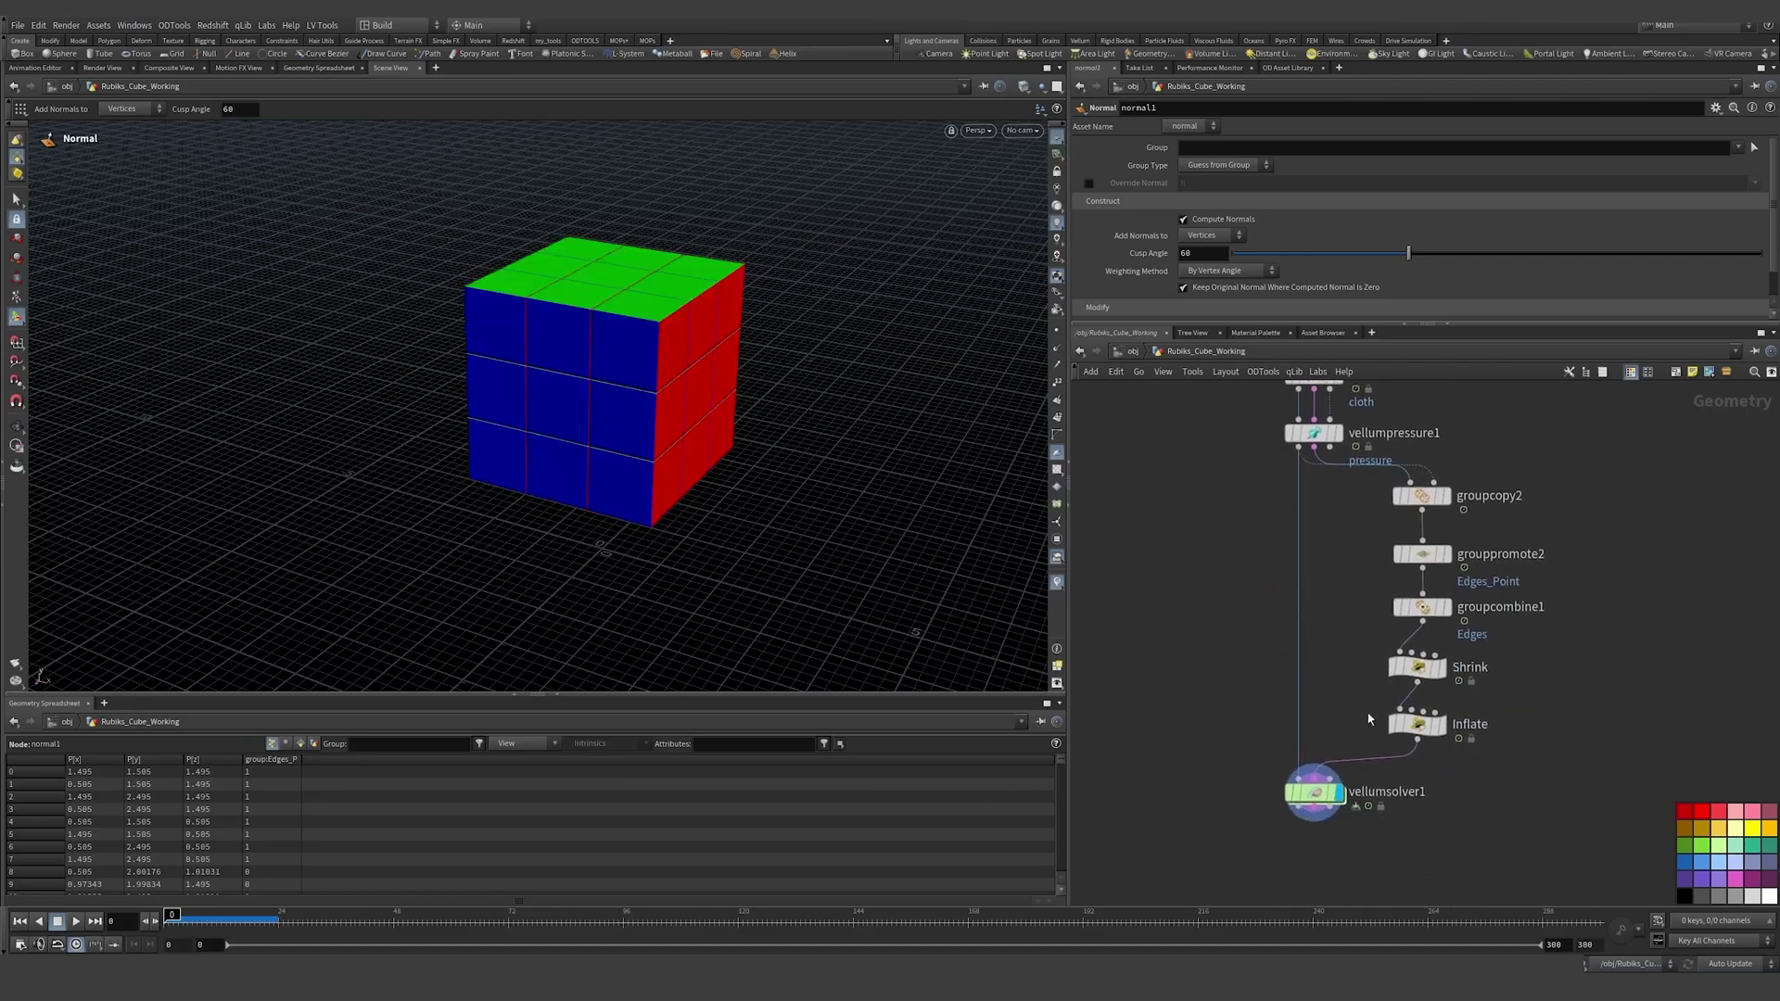
pyautogui.moveTo(1267, 518); pyautogui.dragTo(1267, 583, button='middle')
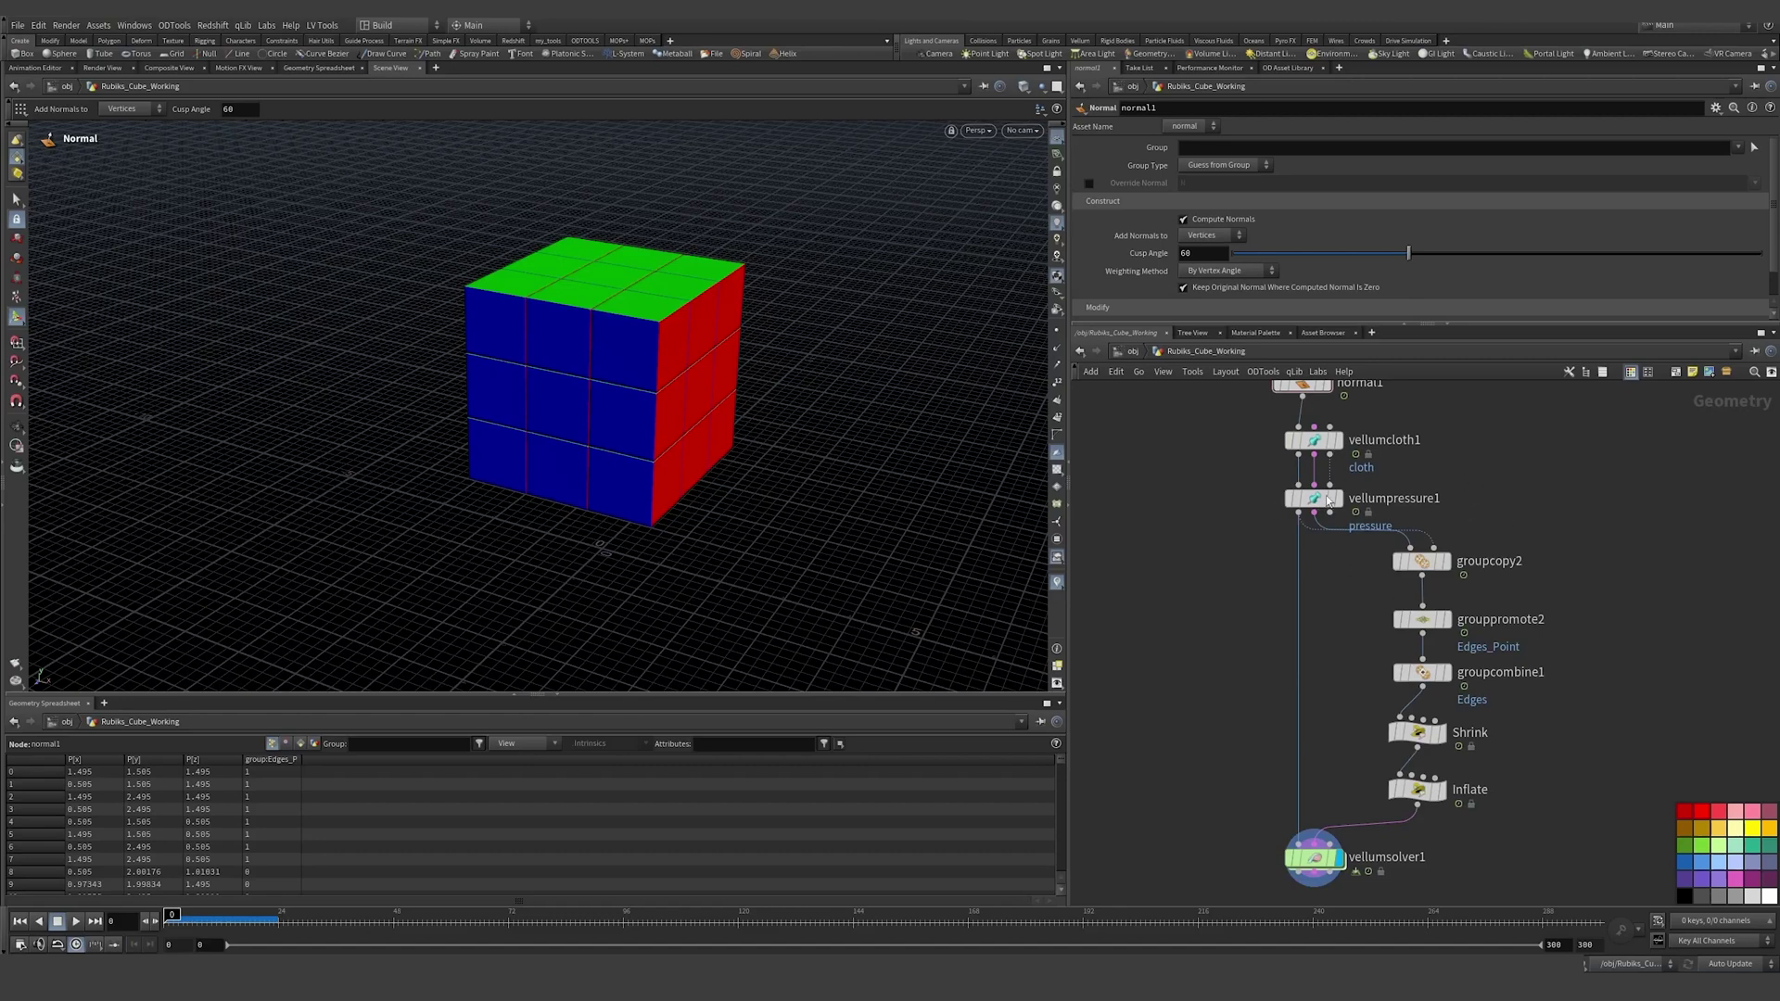
pyautogui.moveTo(1367, 709); pyautogui.dragTo(1345, 653, button='middle')
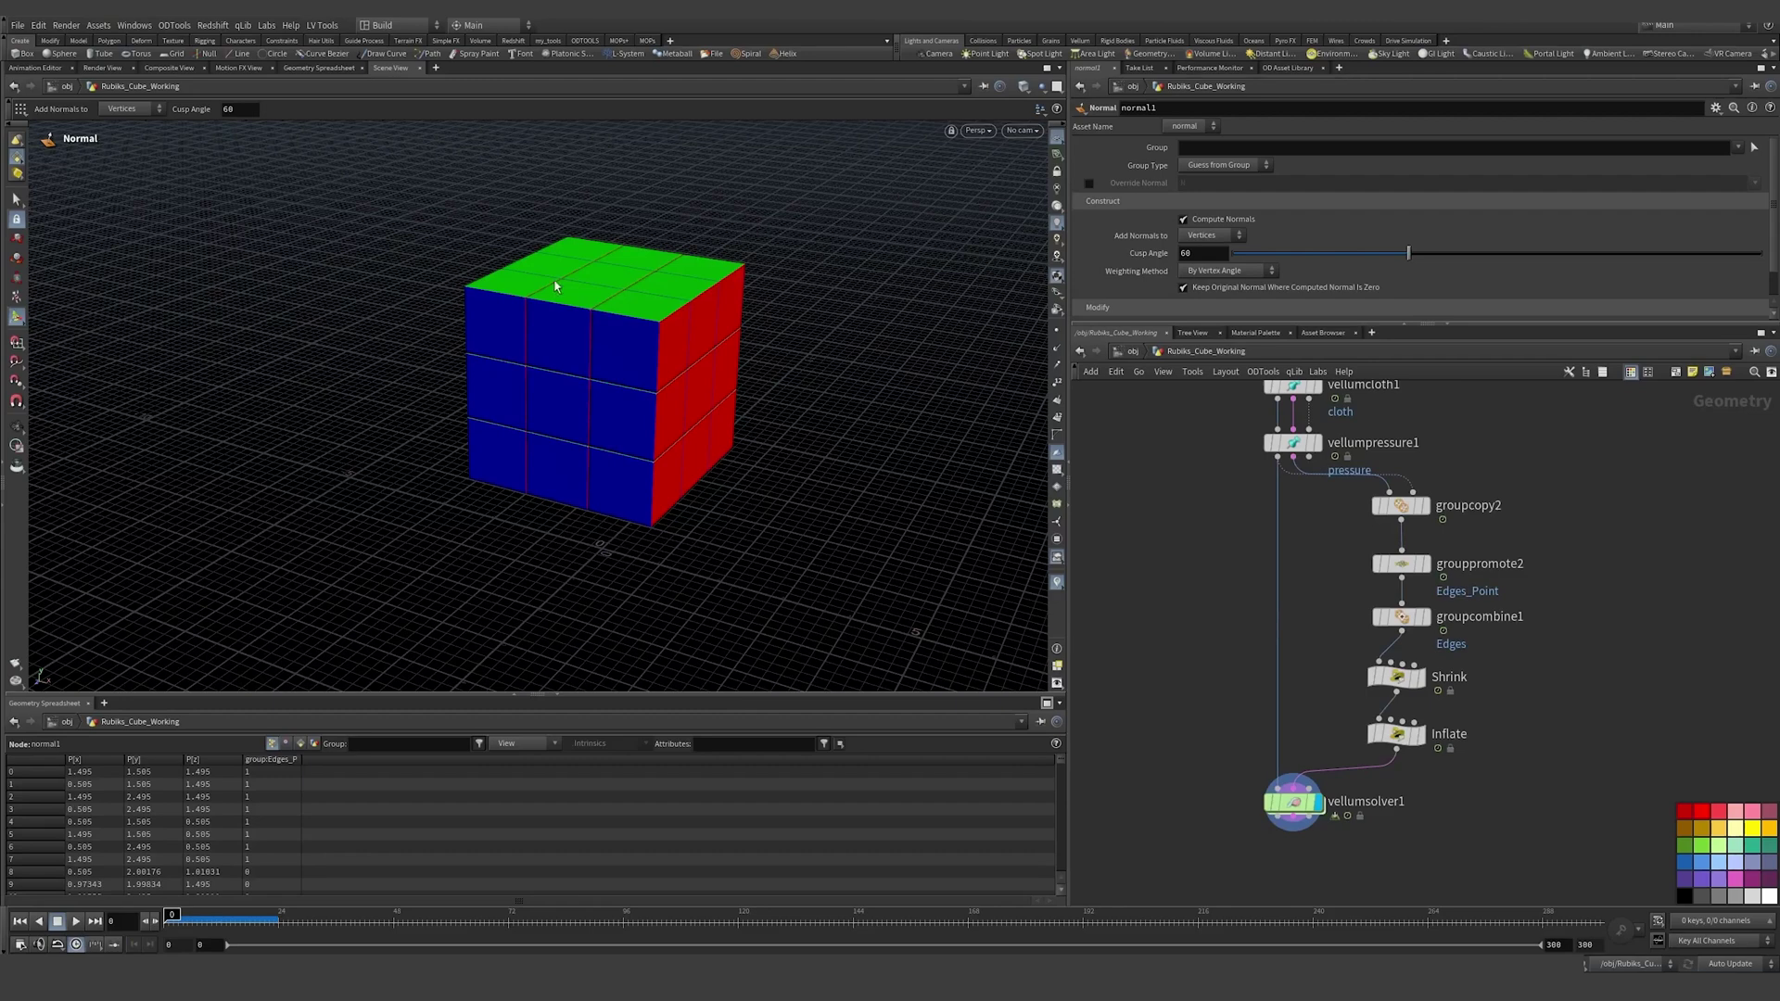
pyautogui.click(1349, 803)
pyautogui.scroll(-3, 1154, 299)
pyautogui.scroll(5, 1113, 190)
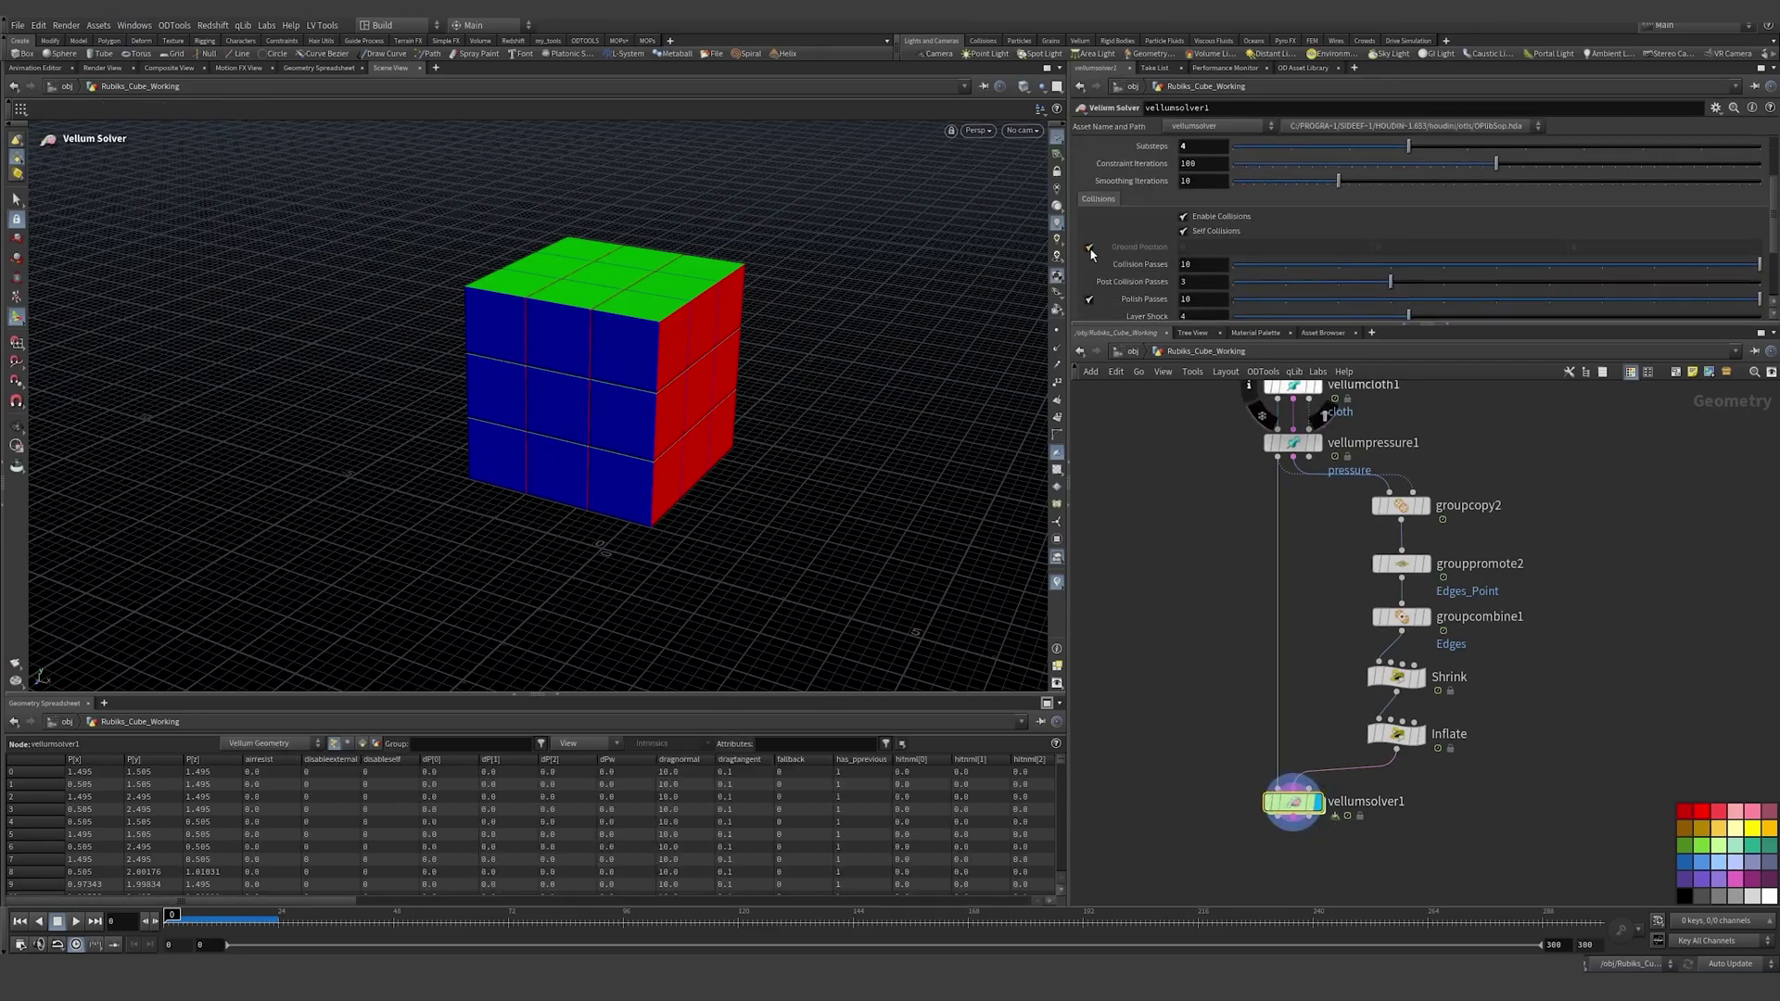
pyautogui.click(1090, 247)
pyautogui.write('-1')
pyautogui.press('Return')
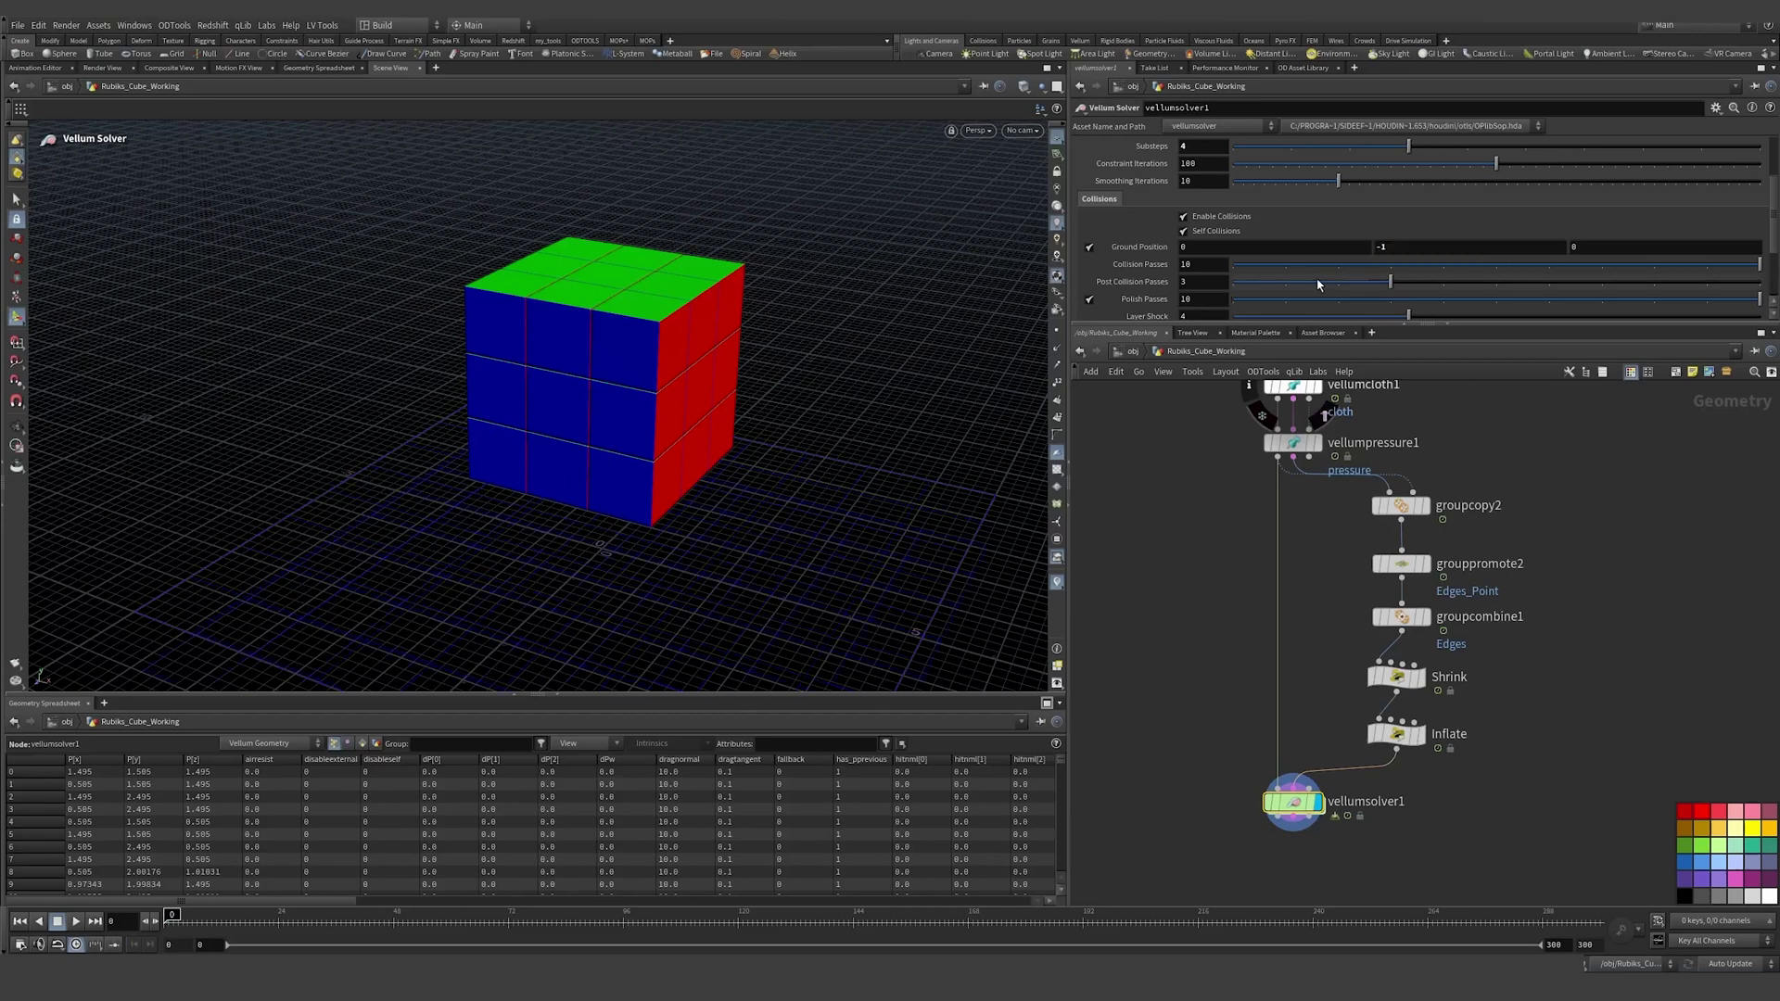
# Step: Inside the Vellum solver, add a Vellum Constraints node and wire it into the FORCE output
pyautogui.doubleClick(1293, 802)
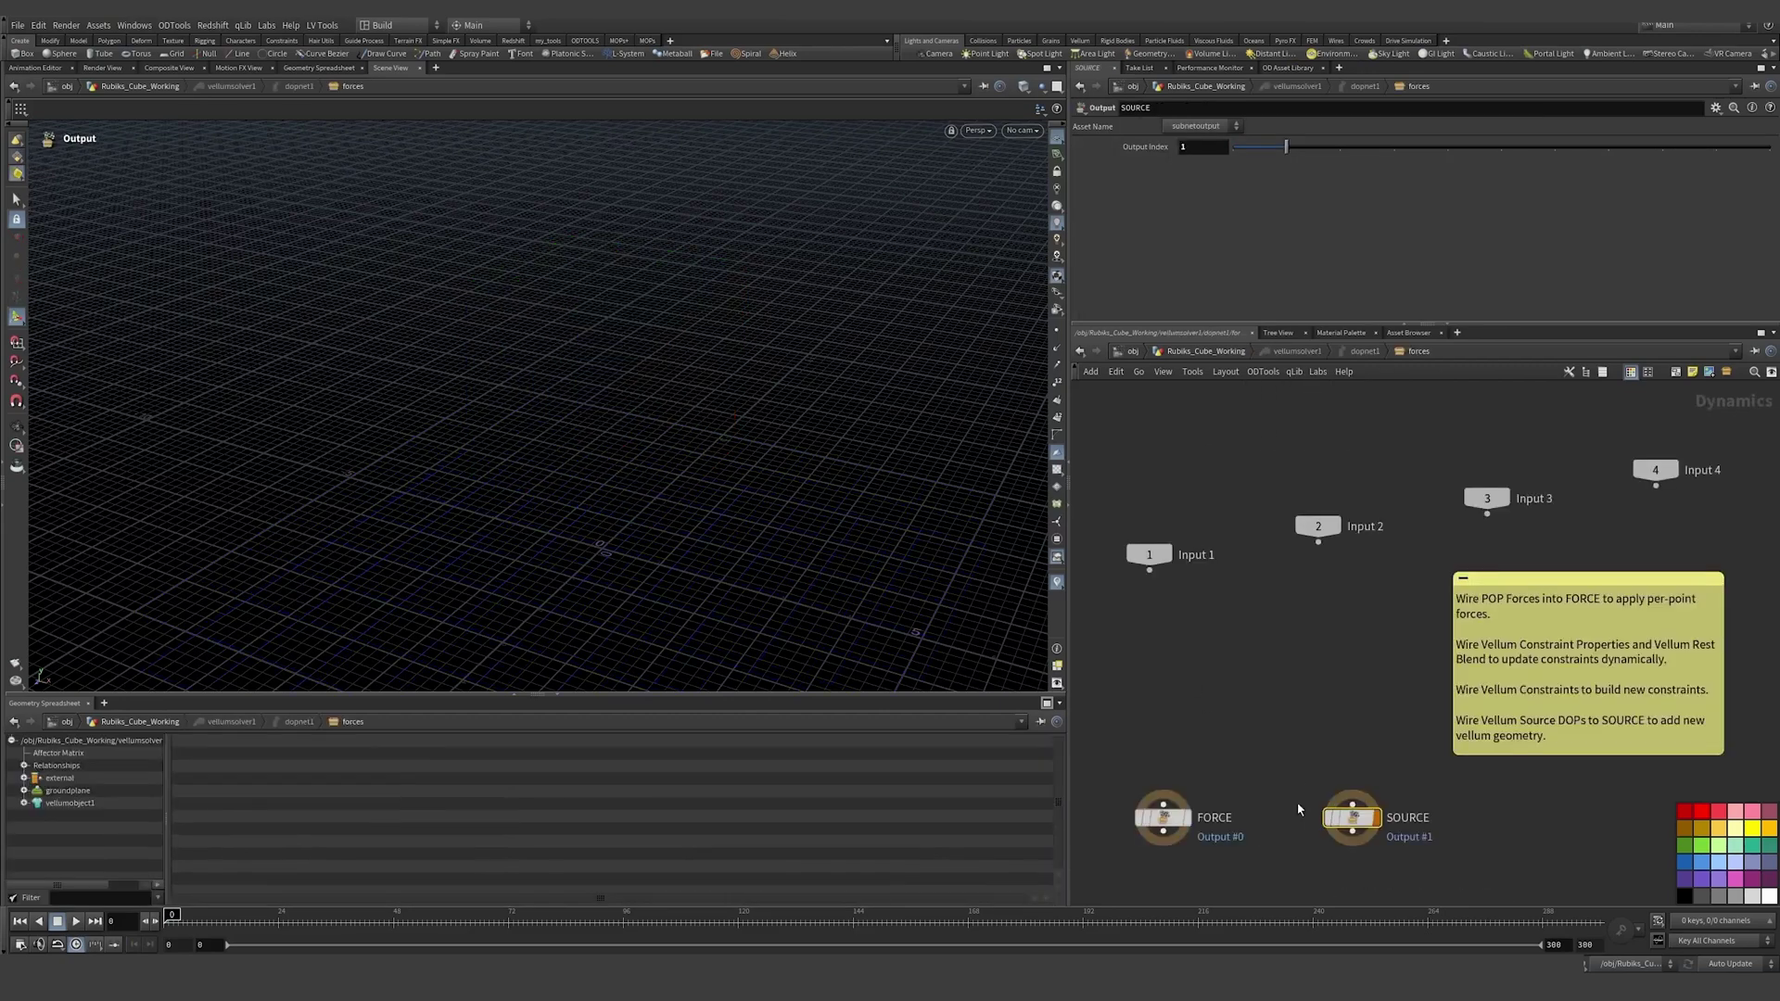
pyautogui.press('Tab')
pyautogui.write('vellc')
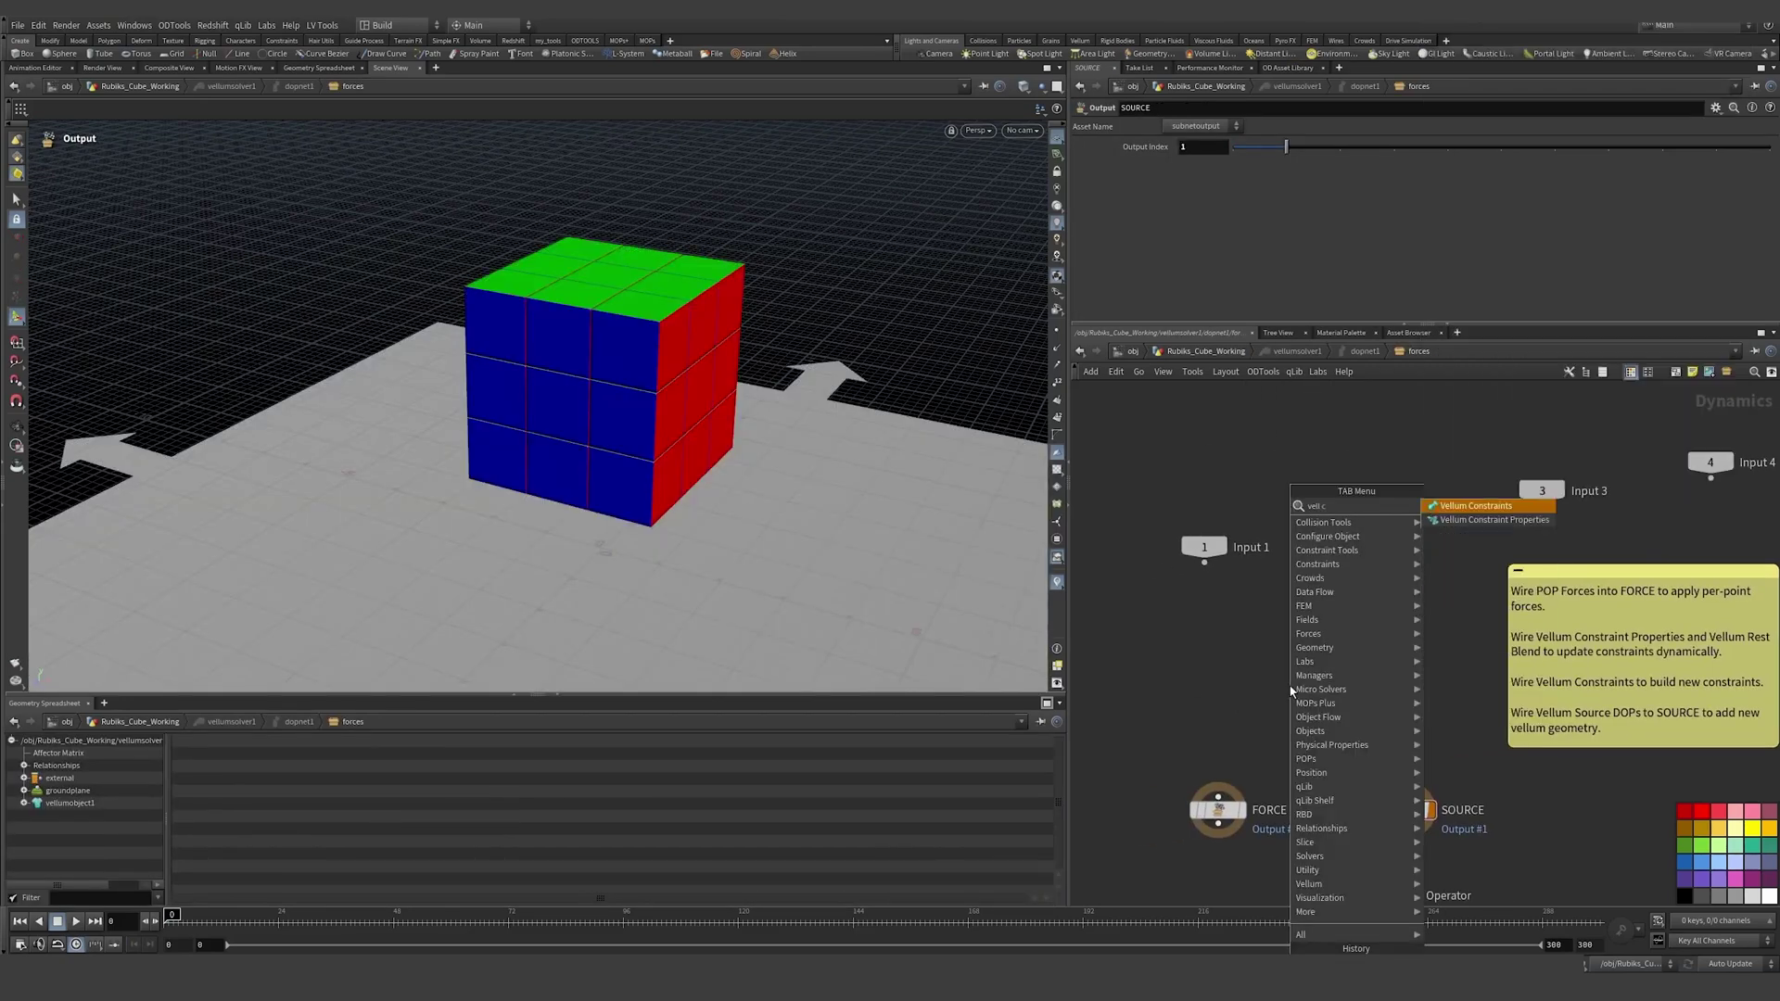
pyautogui.press('Return')
pyautogui.click(1289, 686)
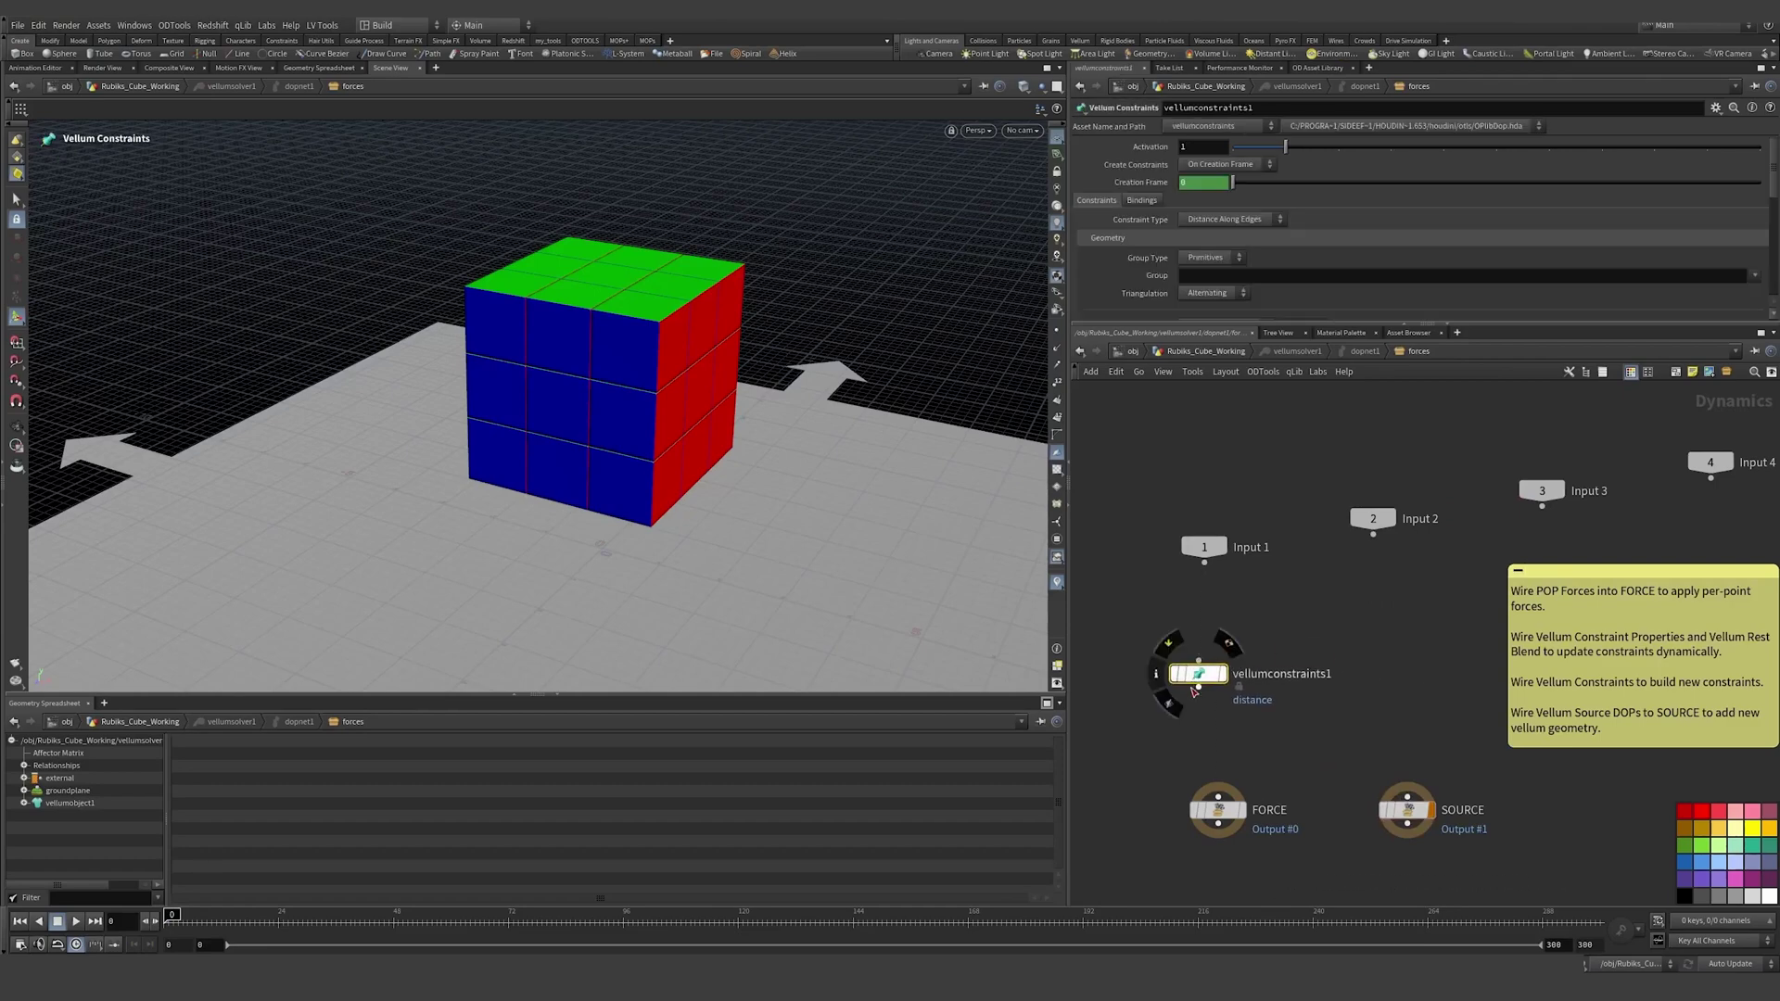
pyautogui.click(1225, 680)
# Step: Set the Vellum Constraints node to create constraints Each Frame with the constraint type Pin to Target
pyautogui.click(1219, 168)
pyautogui.click(1230, 181)
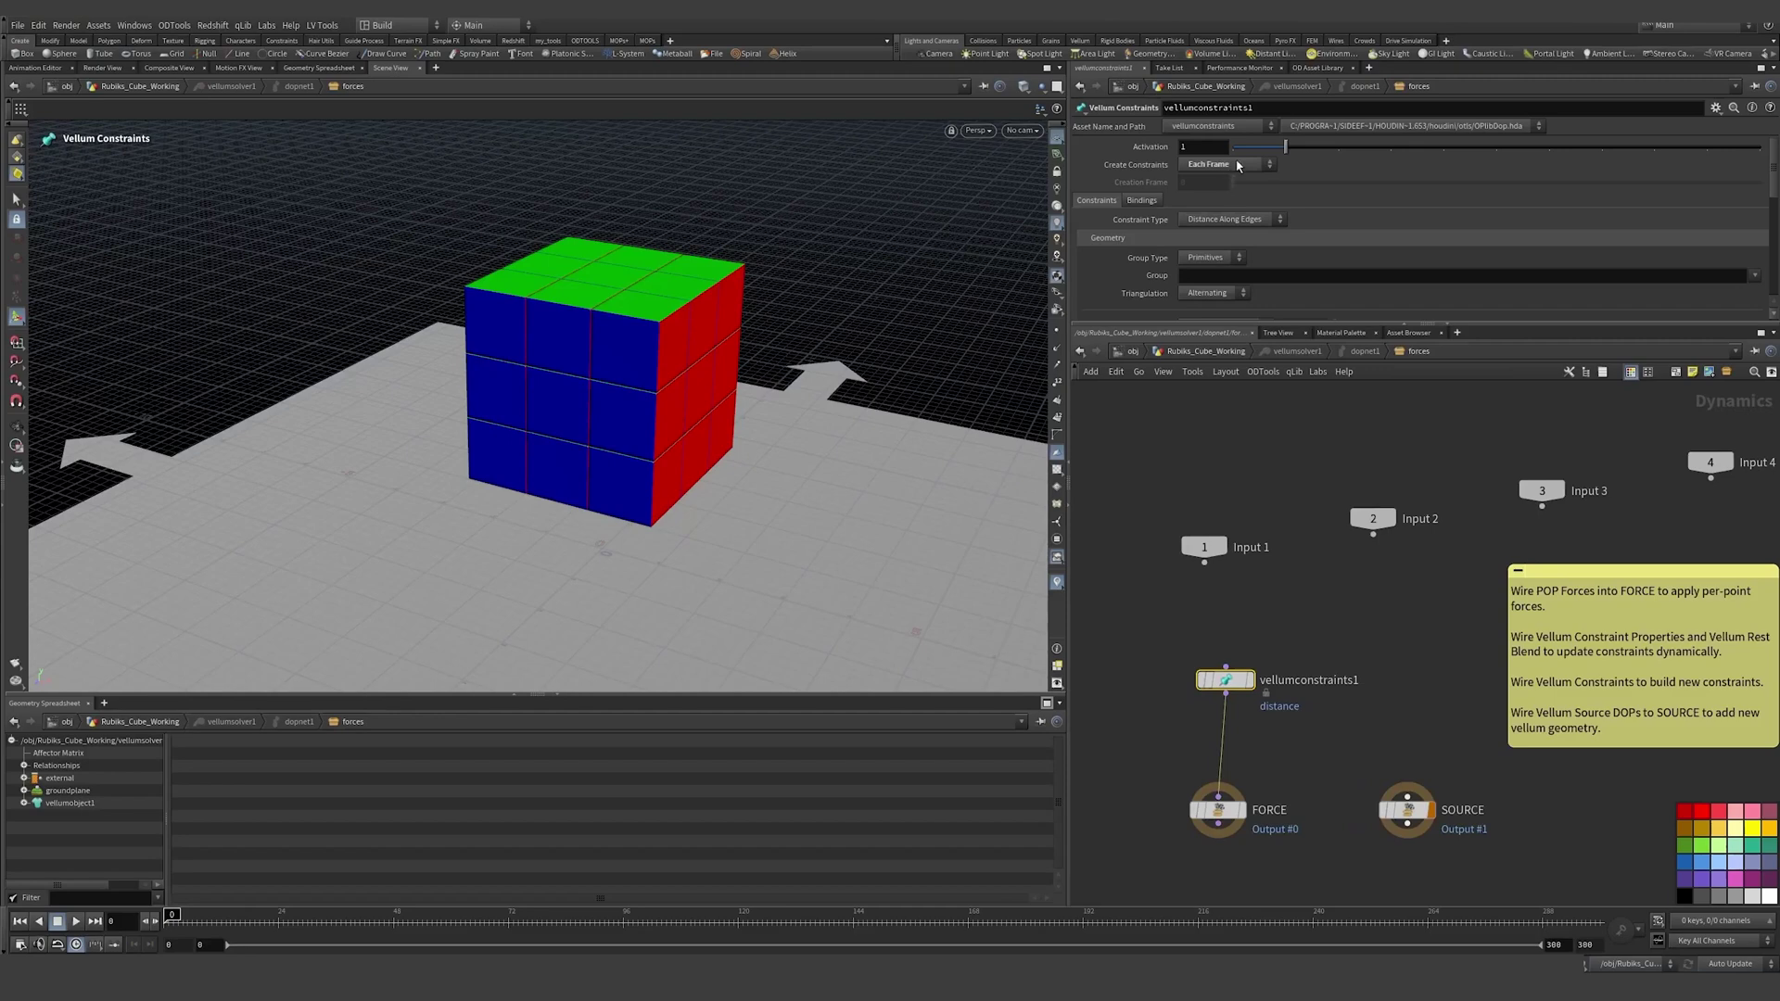
pyautogui.moveTo(1186, 325); pyautogui.dragTo(1153, 502)
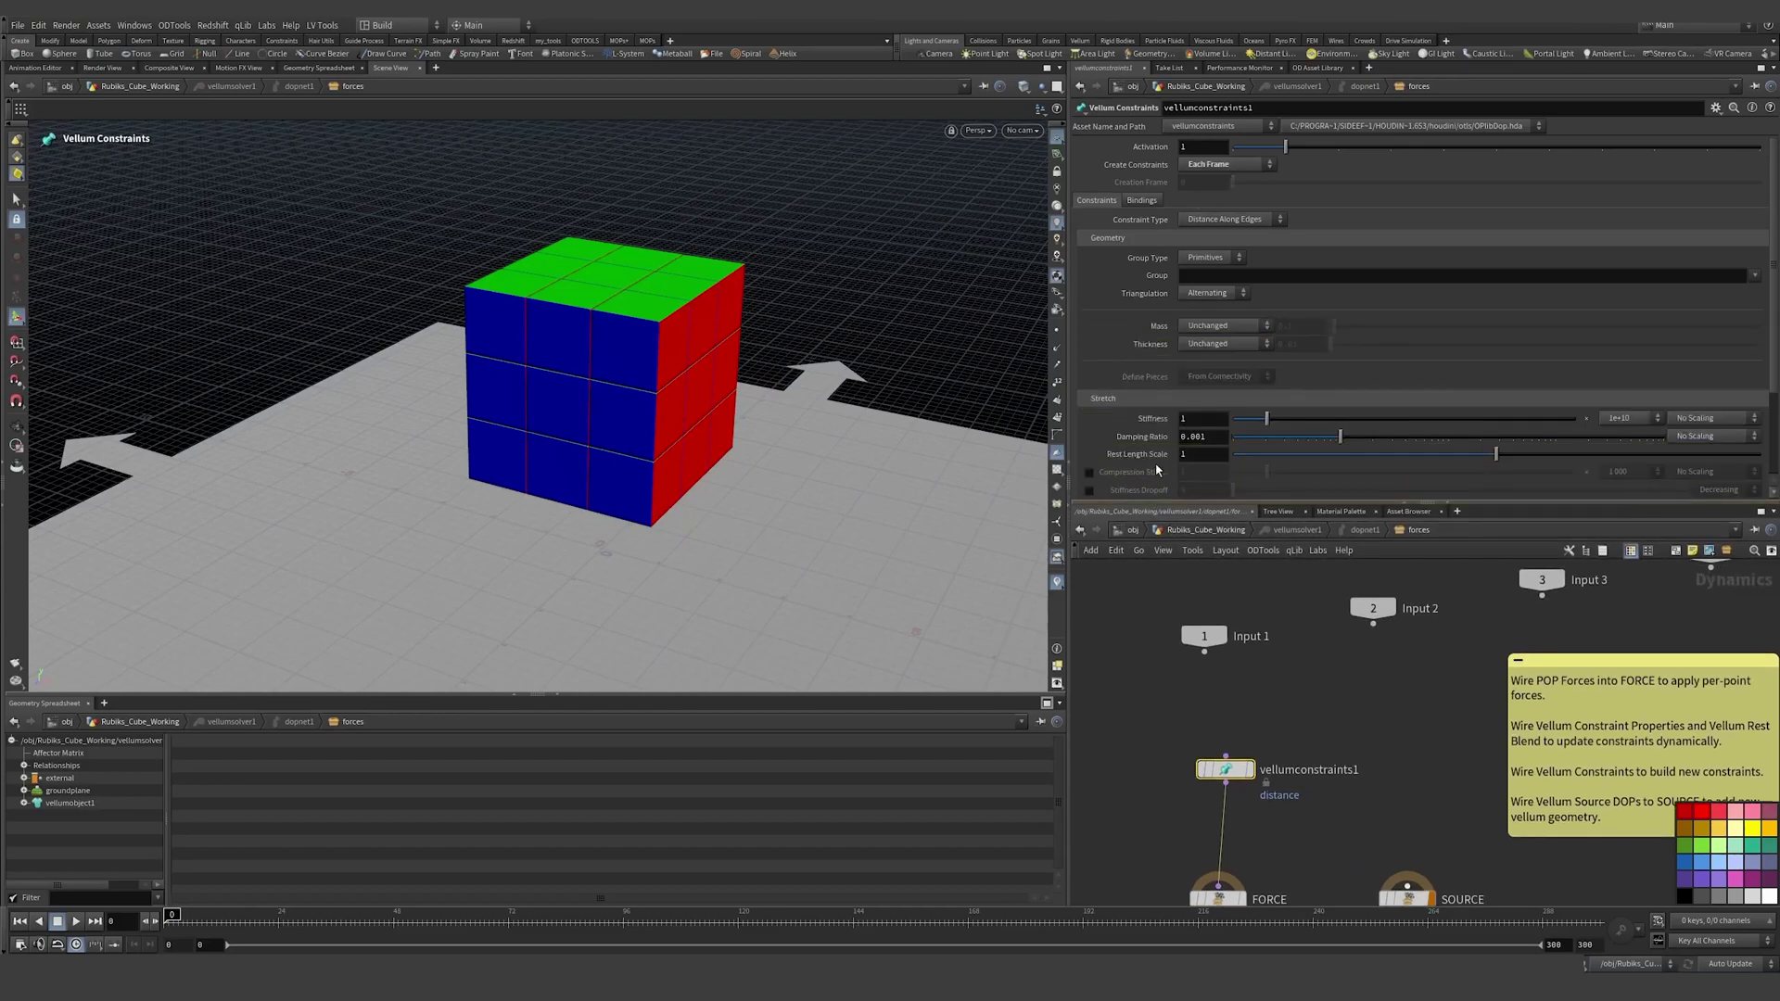
pyautogui.click(1225, 224)
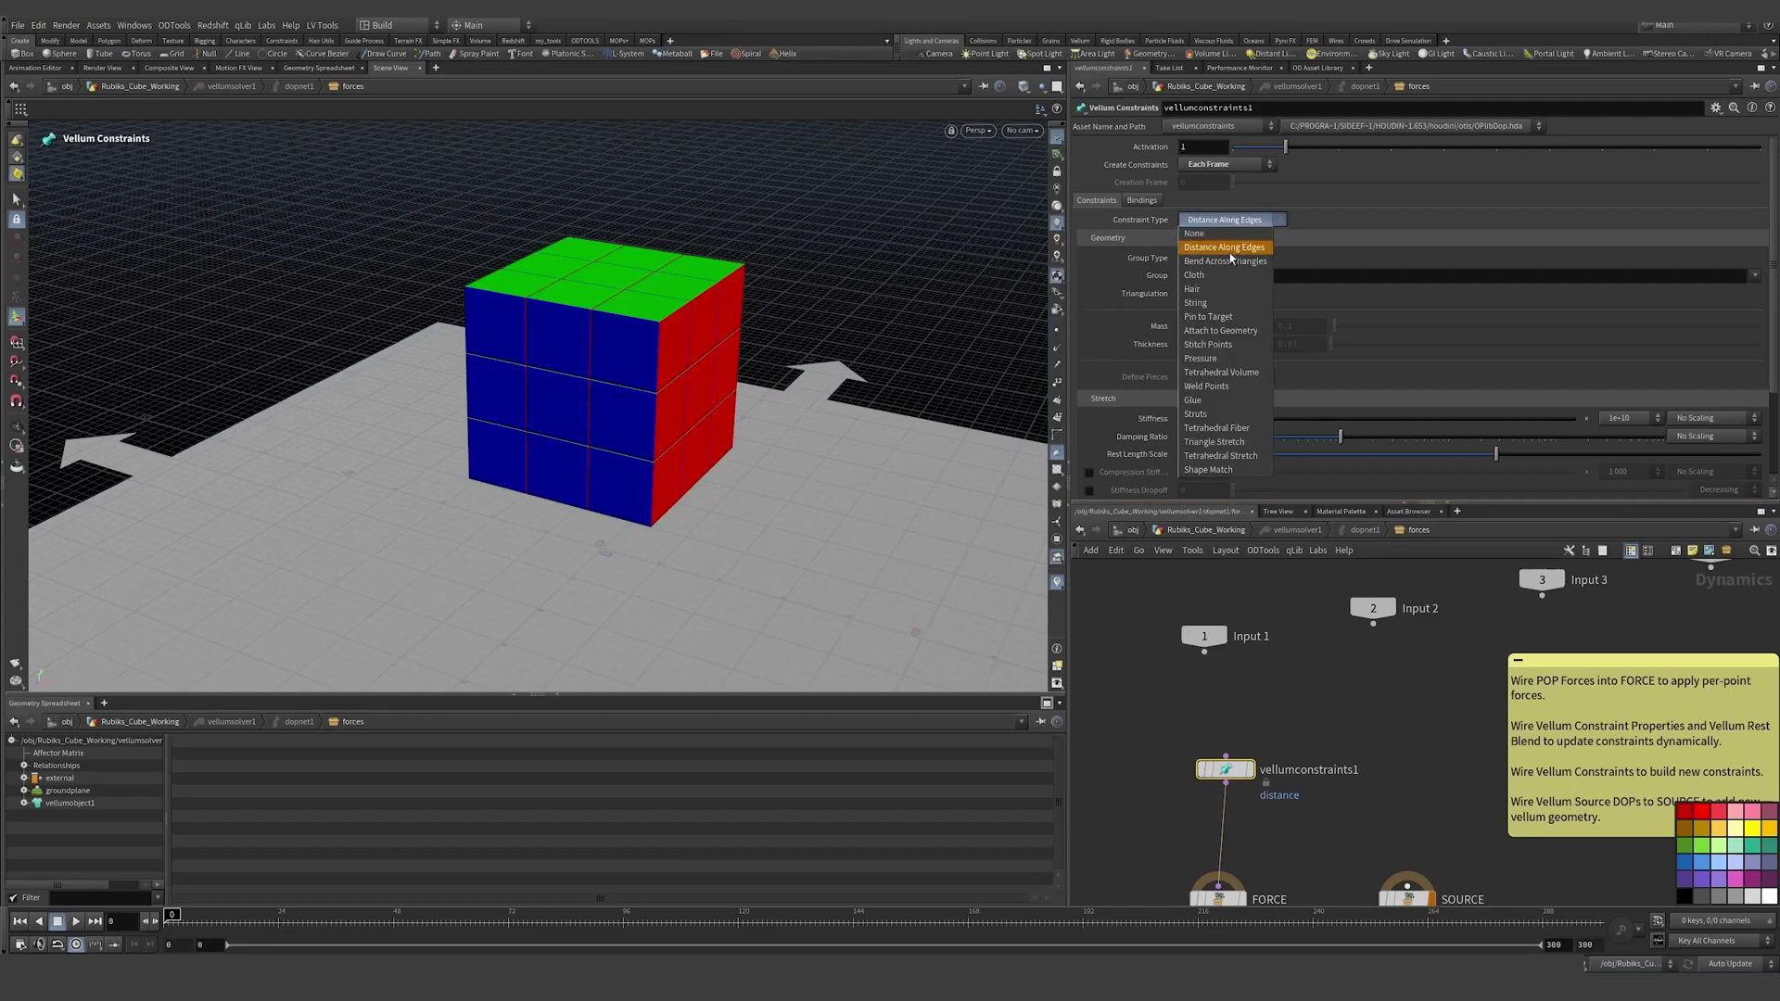
pyautogui.click(1225, 320)
# Step: Set the pin type to Soft and enable Match Target Animation
pyautogui.click(1210, 400)
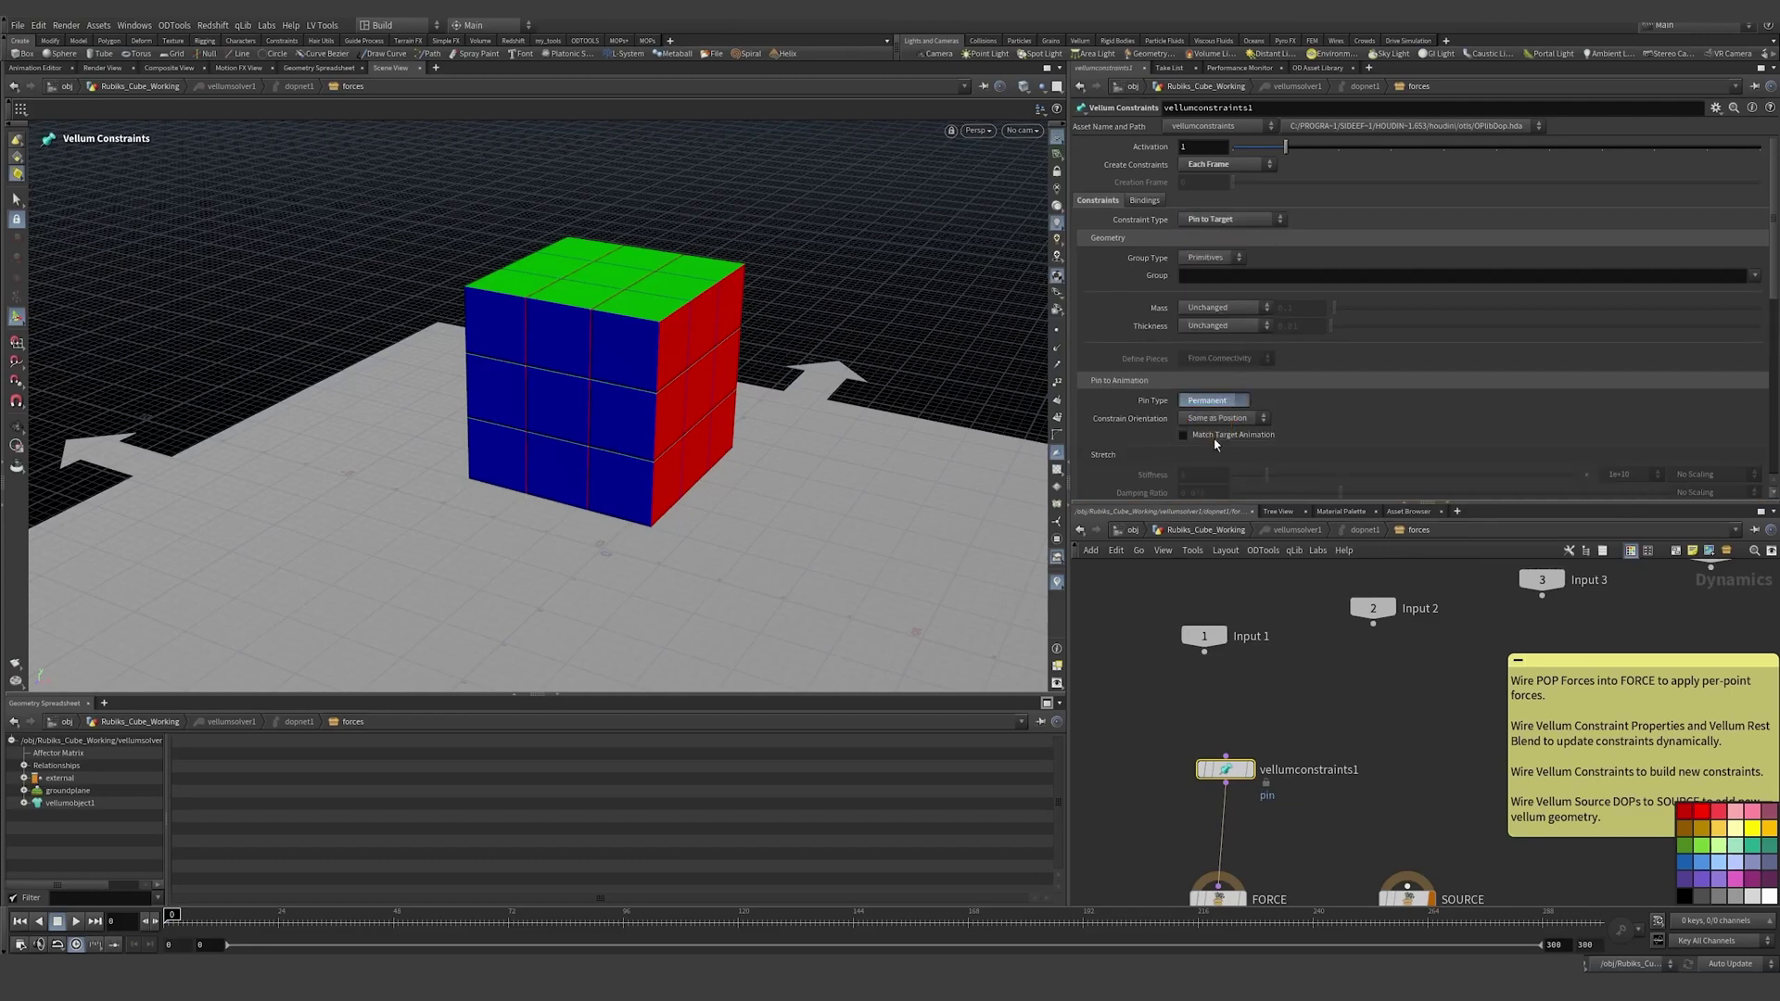
pyautogui.click(1218, 432)
pyautogui.click(1220, 435)
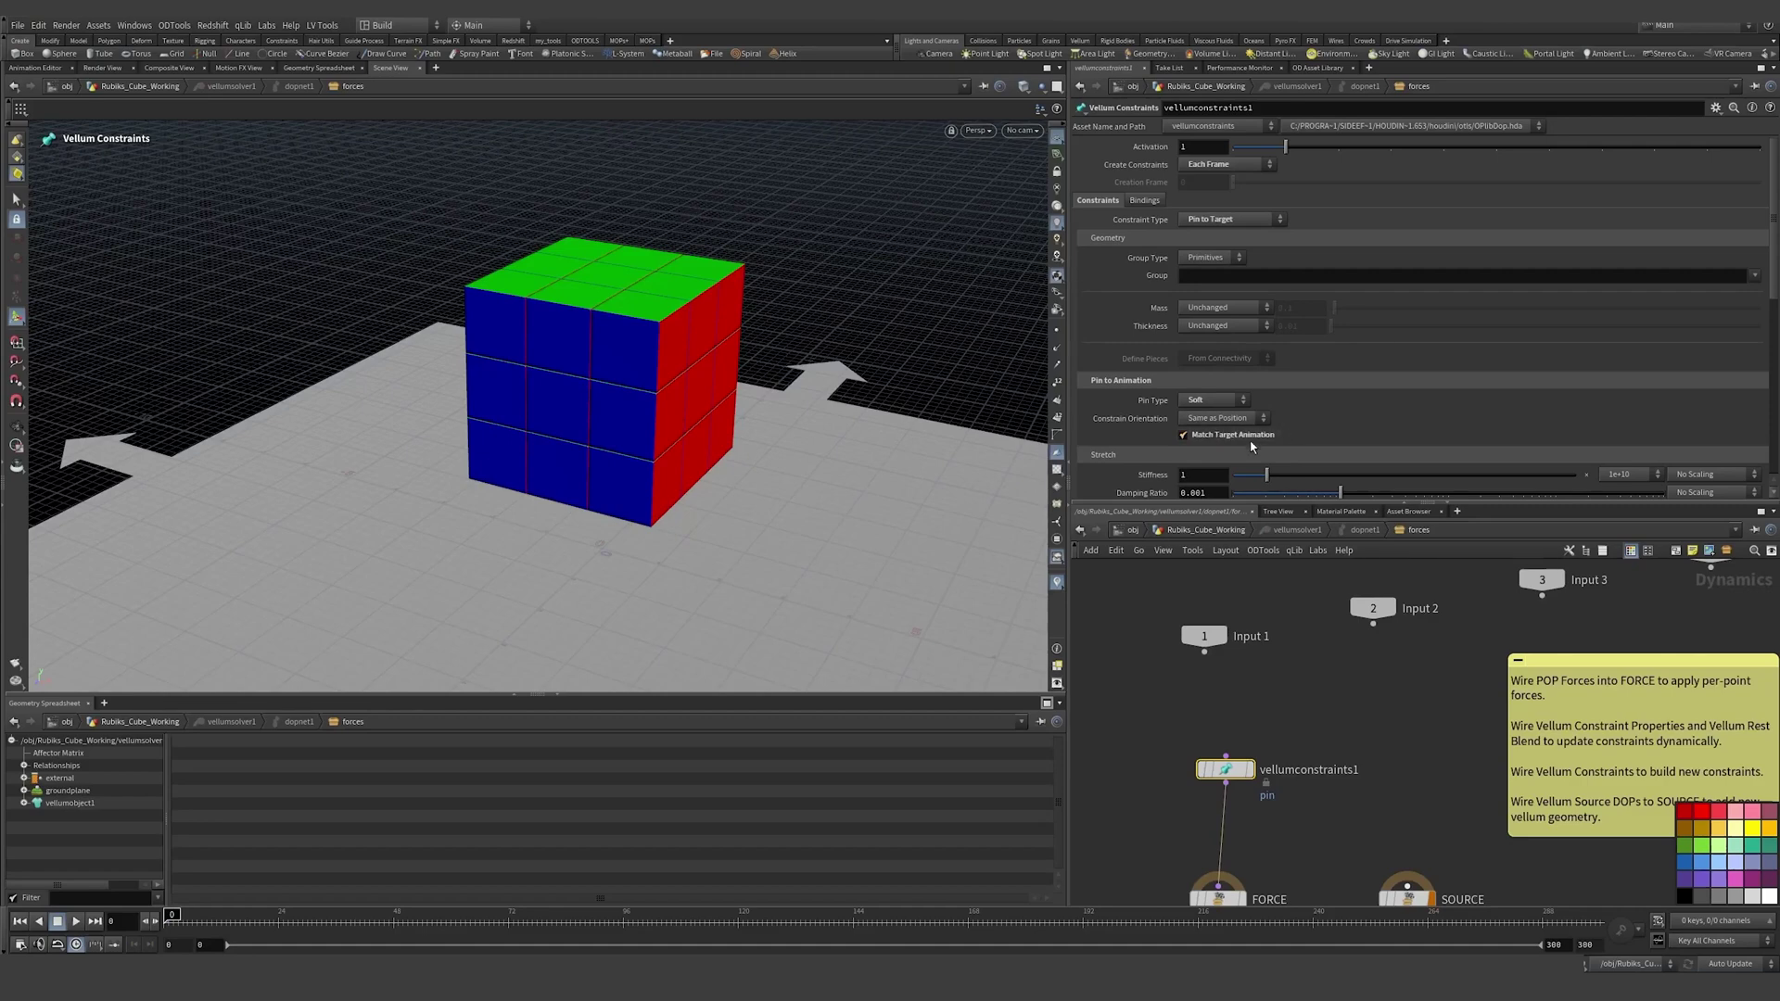
# Step: Set the multiplier of the pin constraint's stretch stiffness to 1
pyautogui.scroll(-3, 1321, 402)
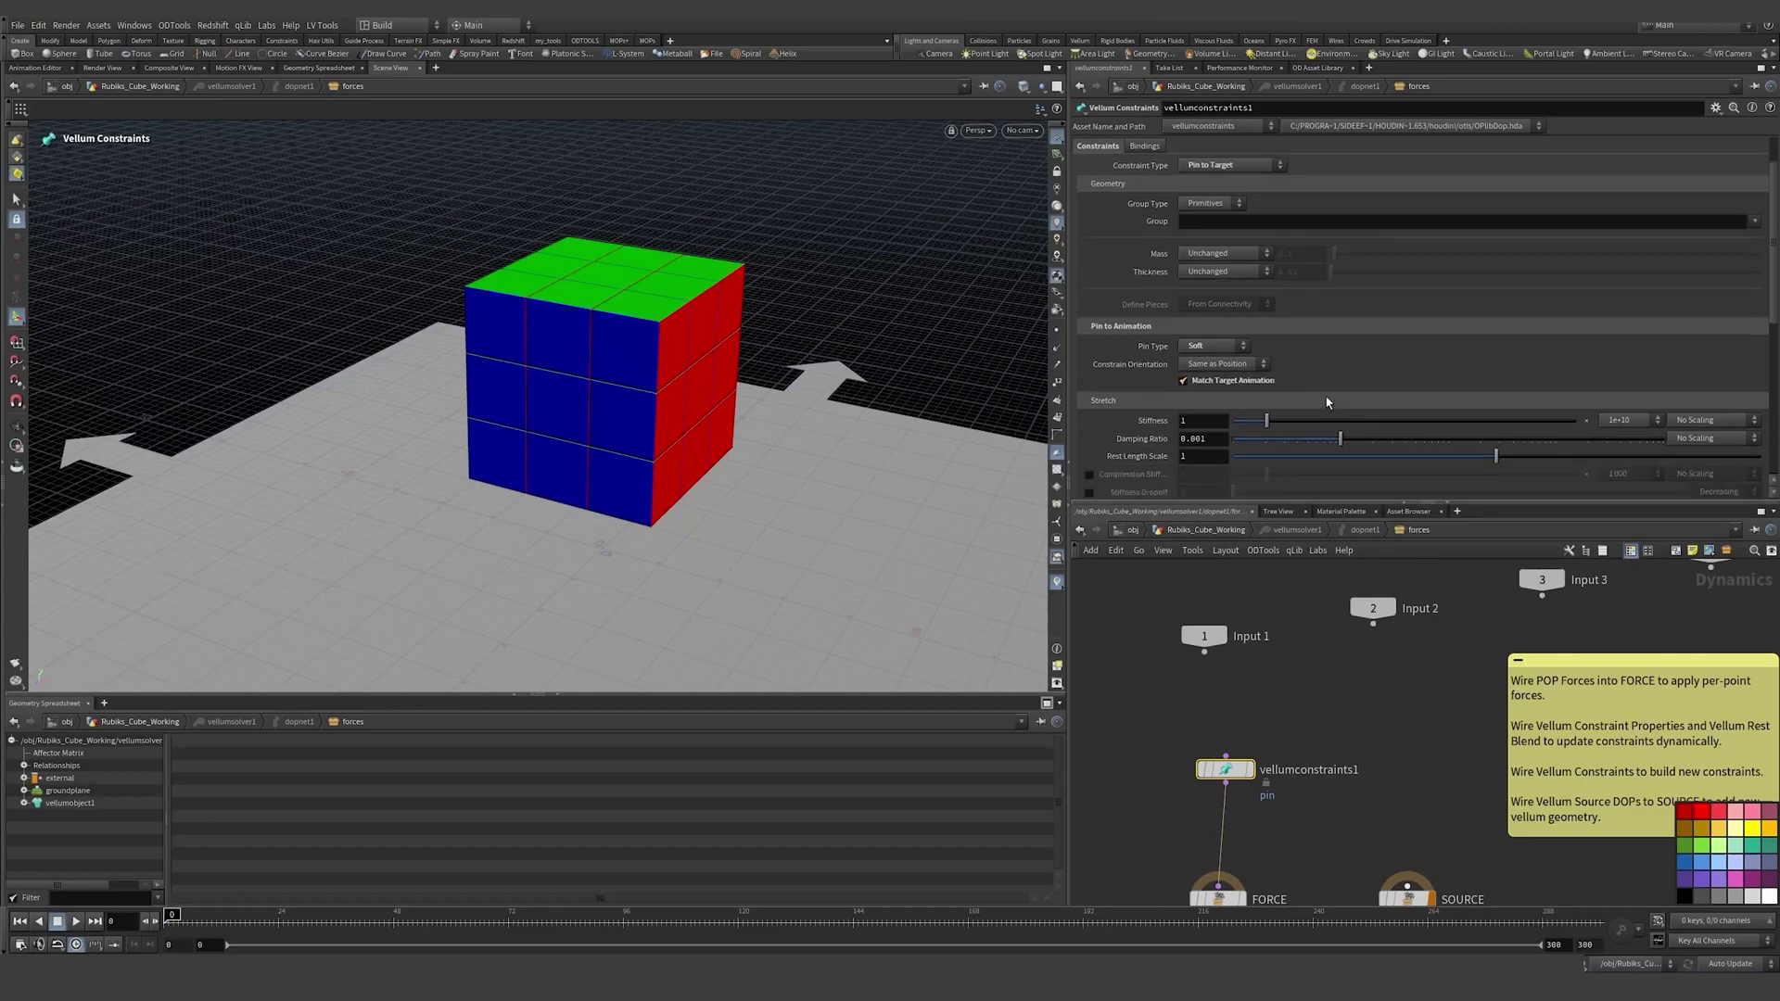
pyautogui.click(1621, 383)
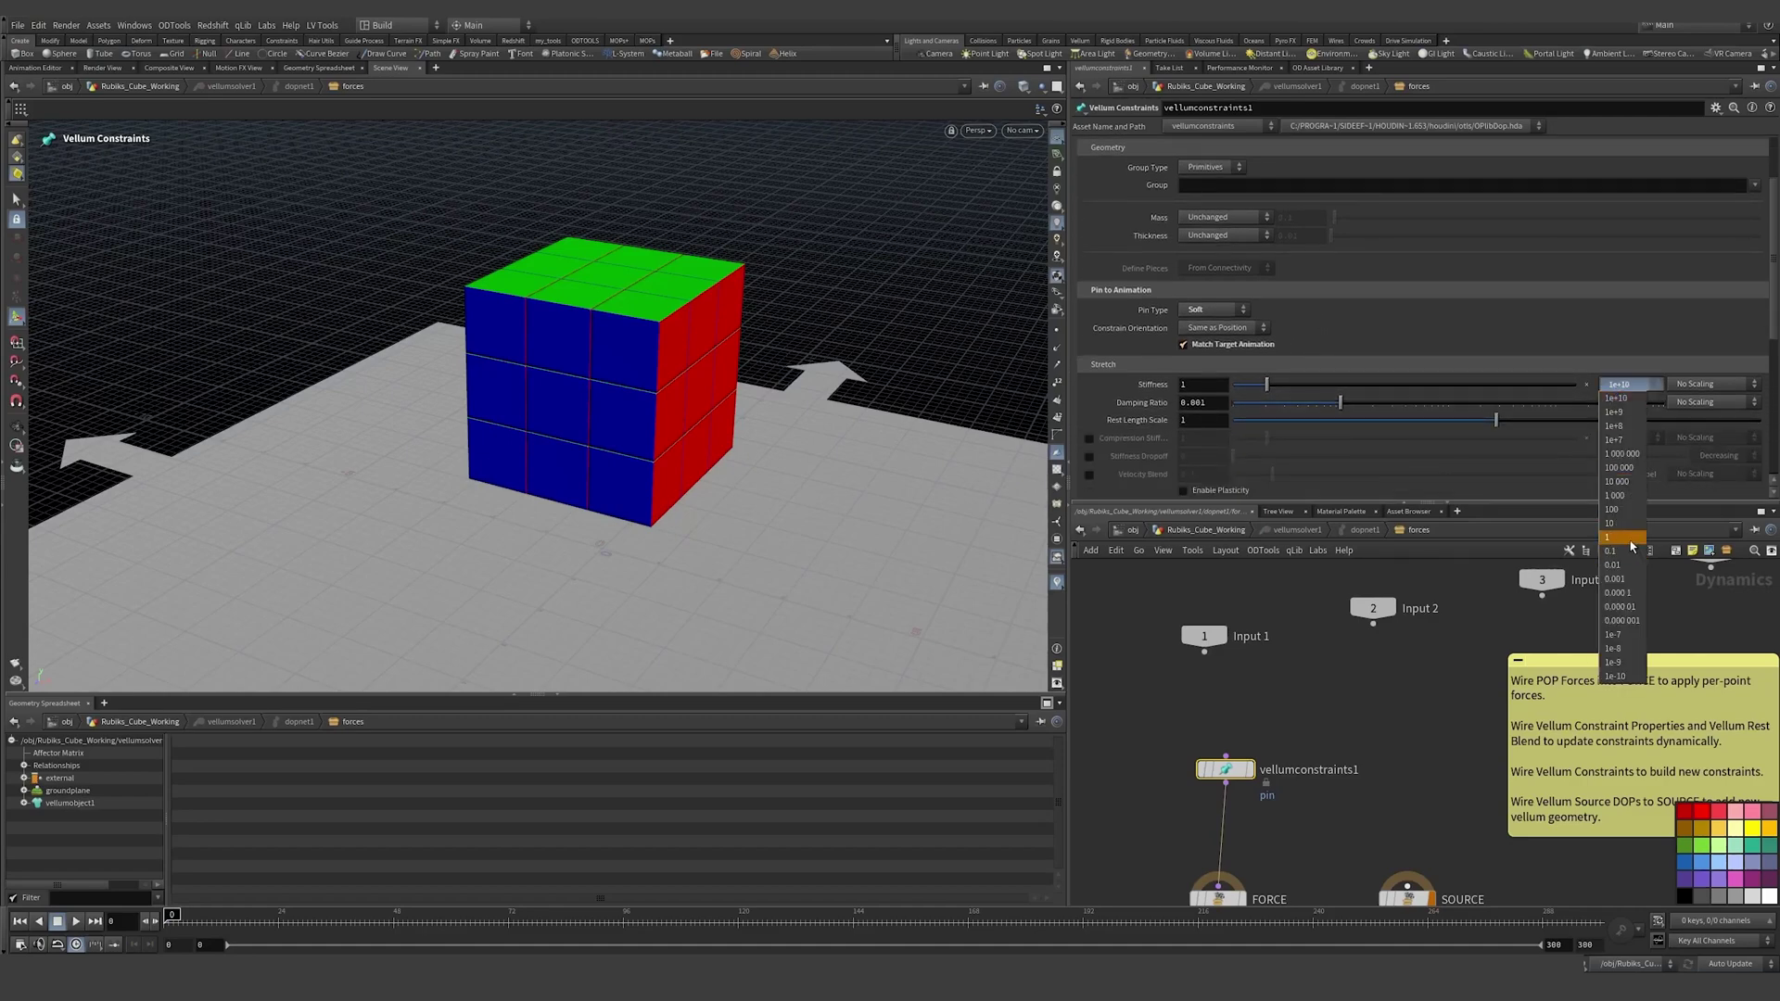
pyautogui.click(1624, 549)
pyautogui.scroll(-3, 1573, 331)
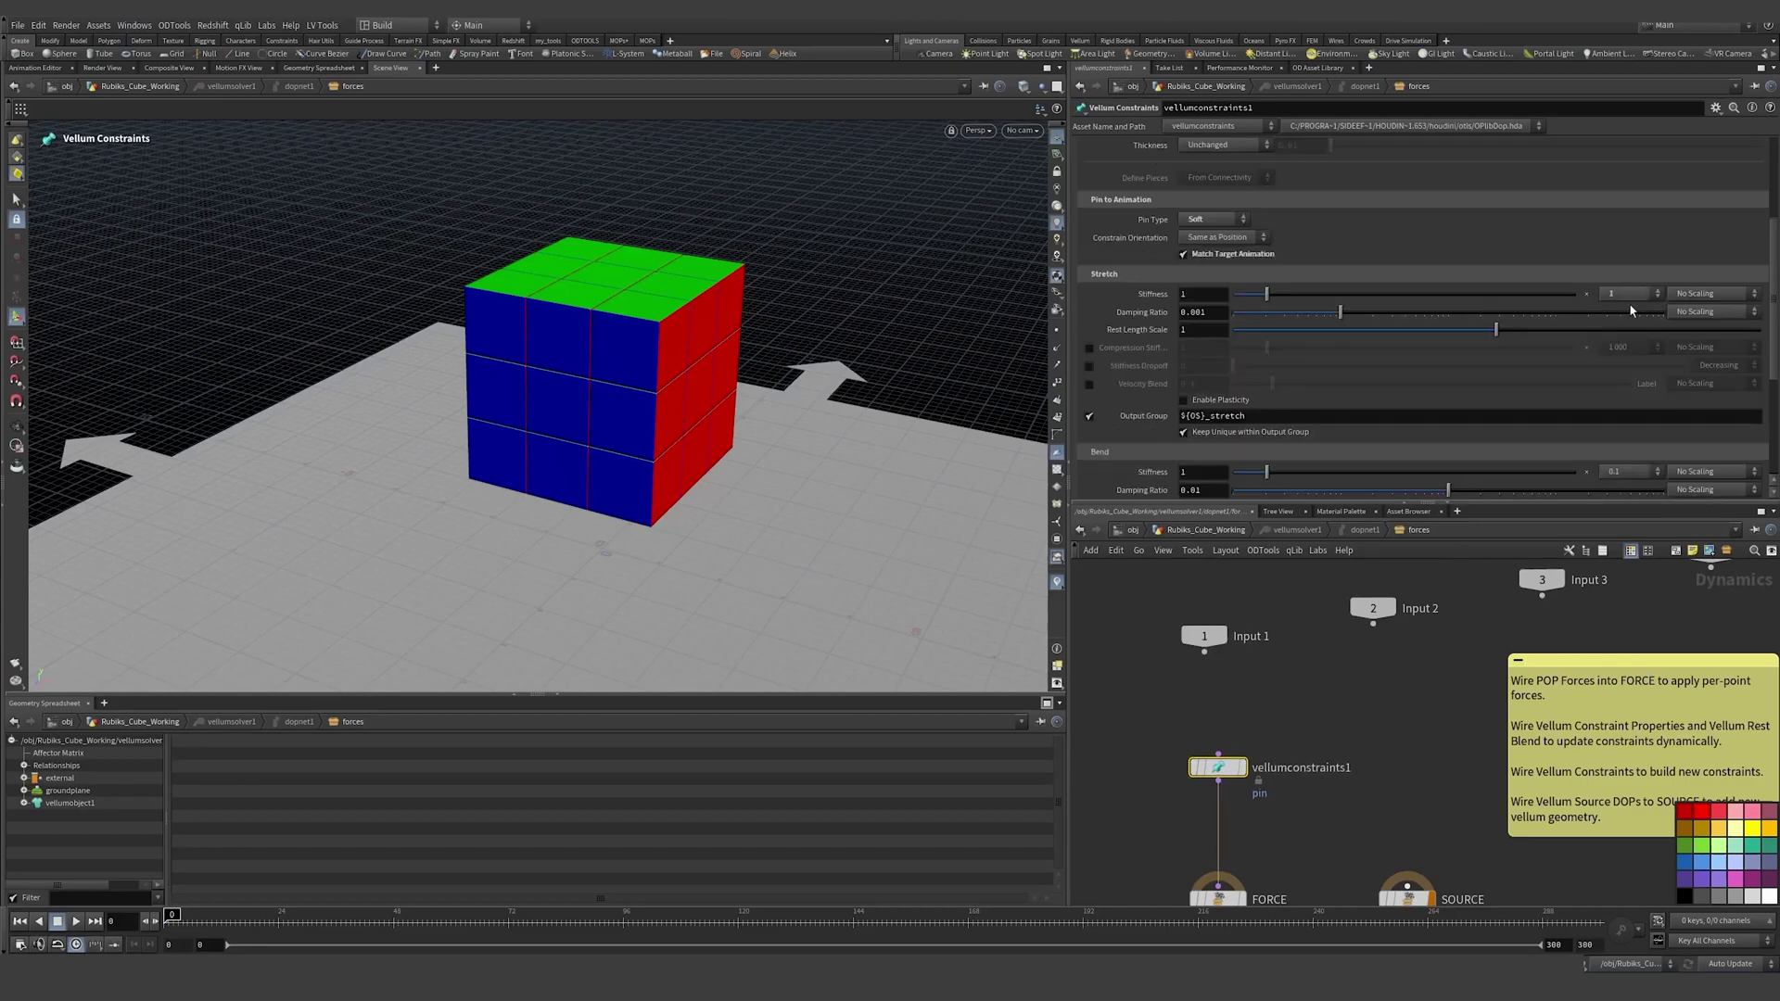
pyautogui.scroll(3, 1538, 369)
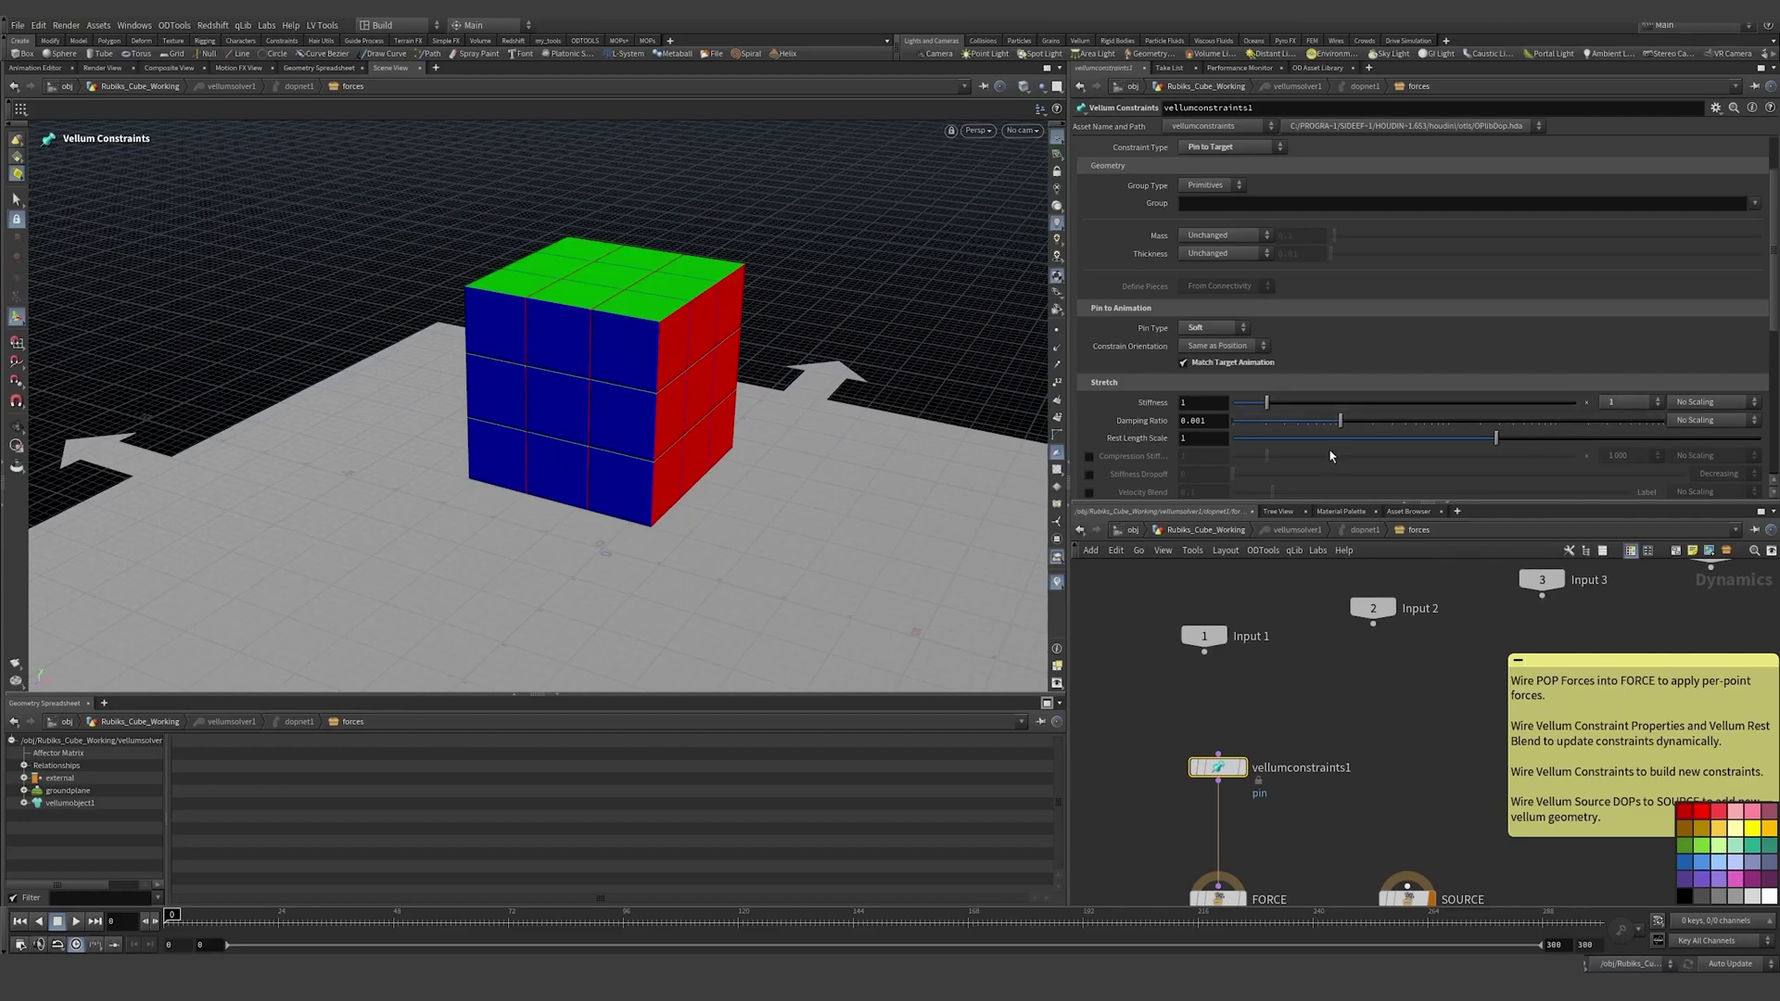
# Step: Keyframe the Vellum Constraints node's Activation at 1 on frame 115 and 0 on frame 116
pyautogui.scroll(2, 1228, 263)
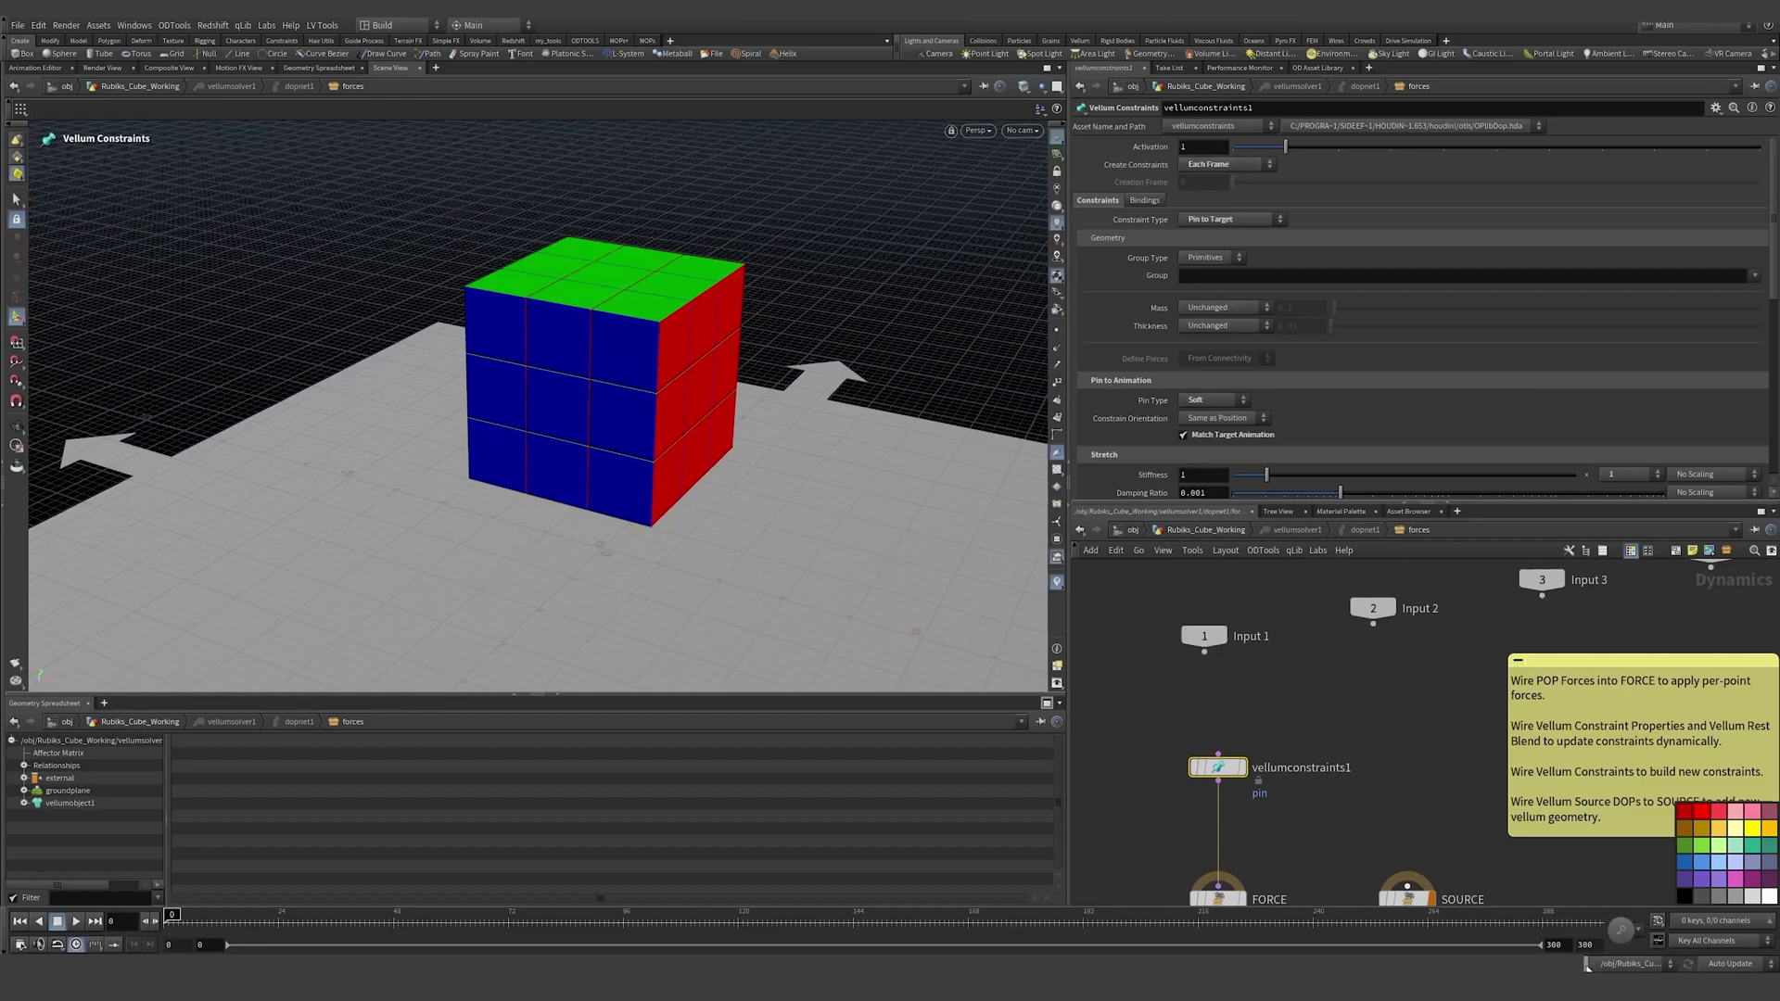
pyautogui.moveTo(695, 918); pyautogui.dragTo(714, 951)
pyautogui.keyDown('alt'); pyautogui.click(1199, 148); pyautogui.keyUp('alt')
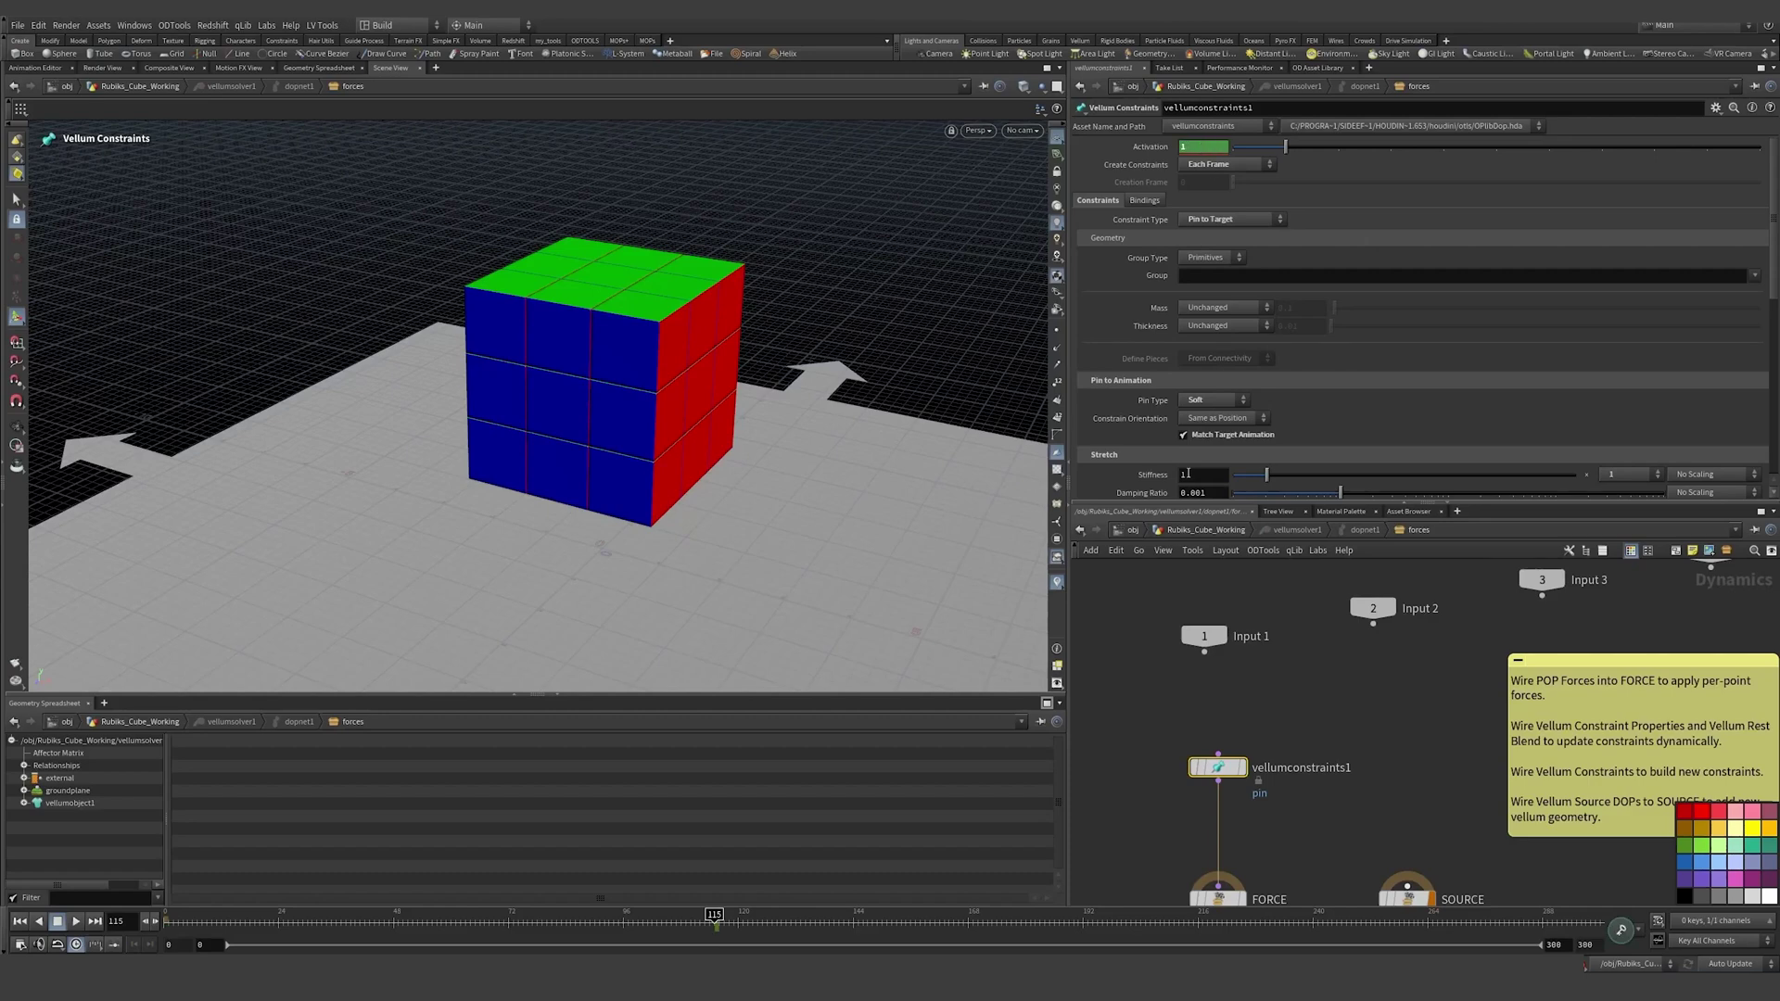
pyautogui.press('Right')
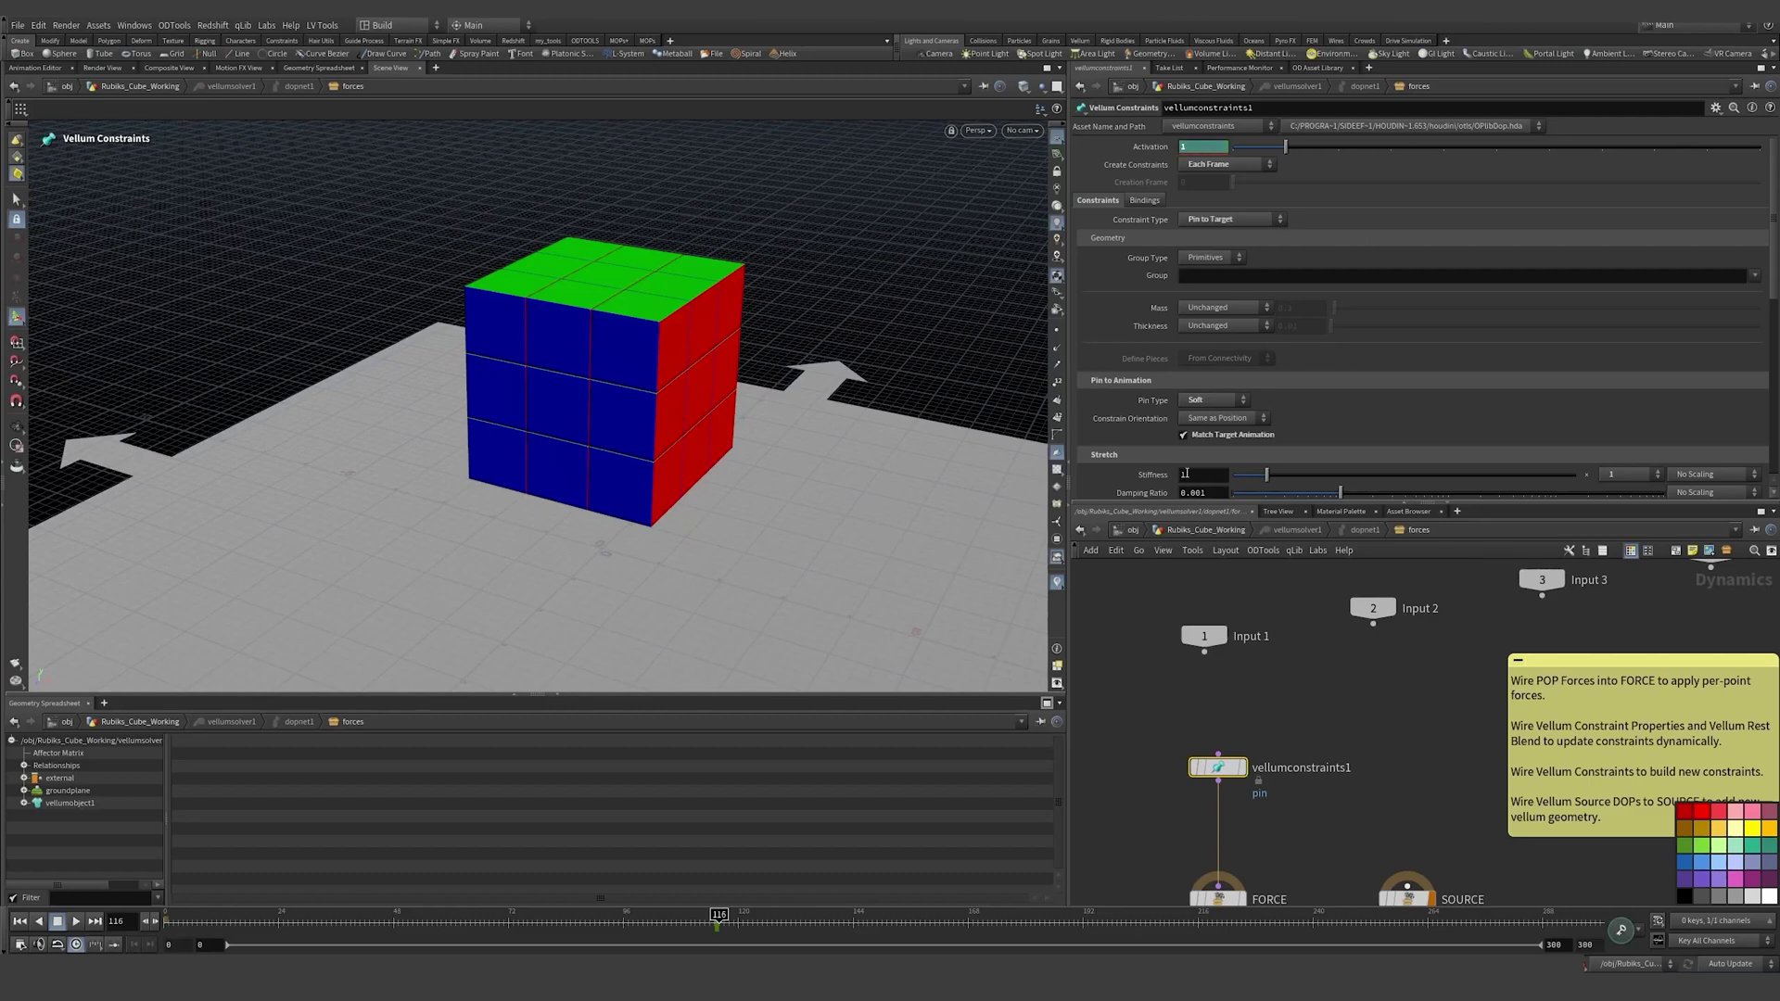
pyautogui.click(1238, 147)
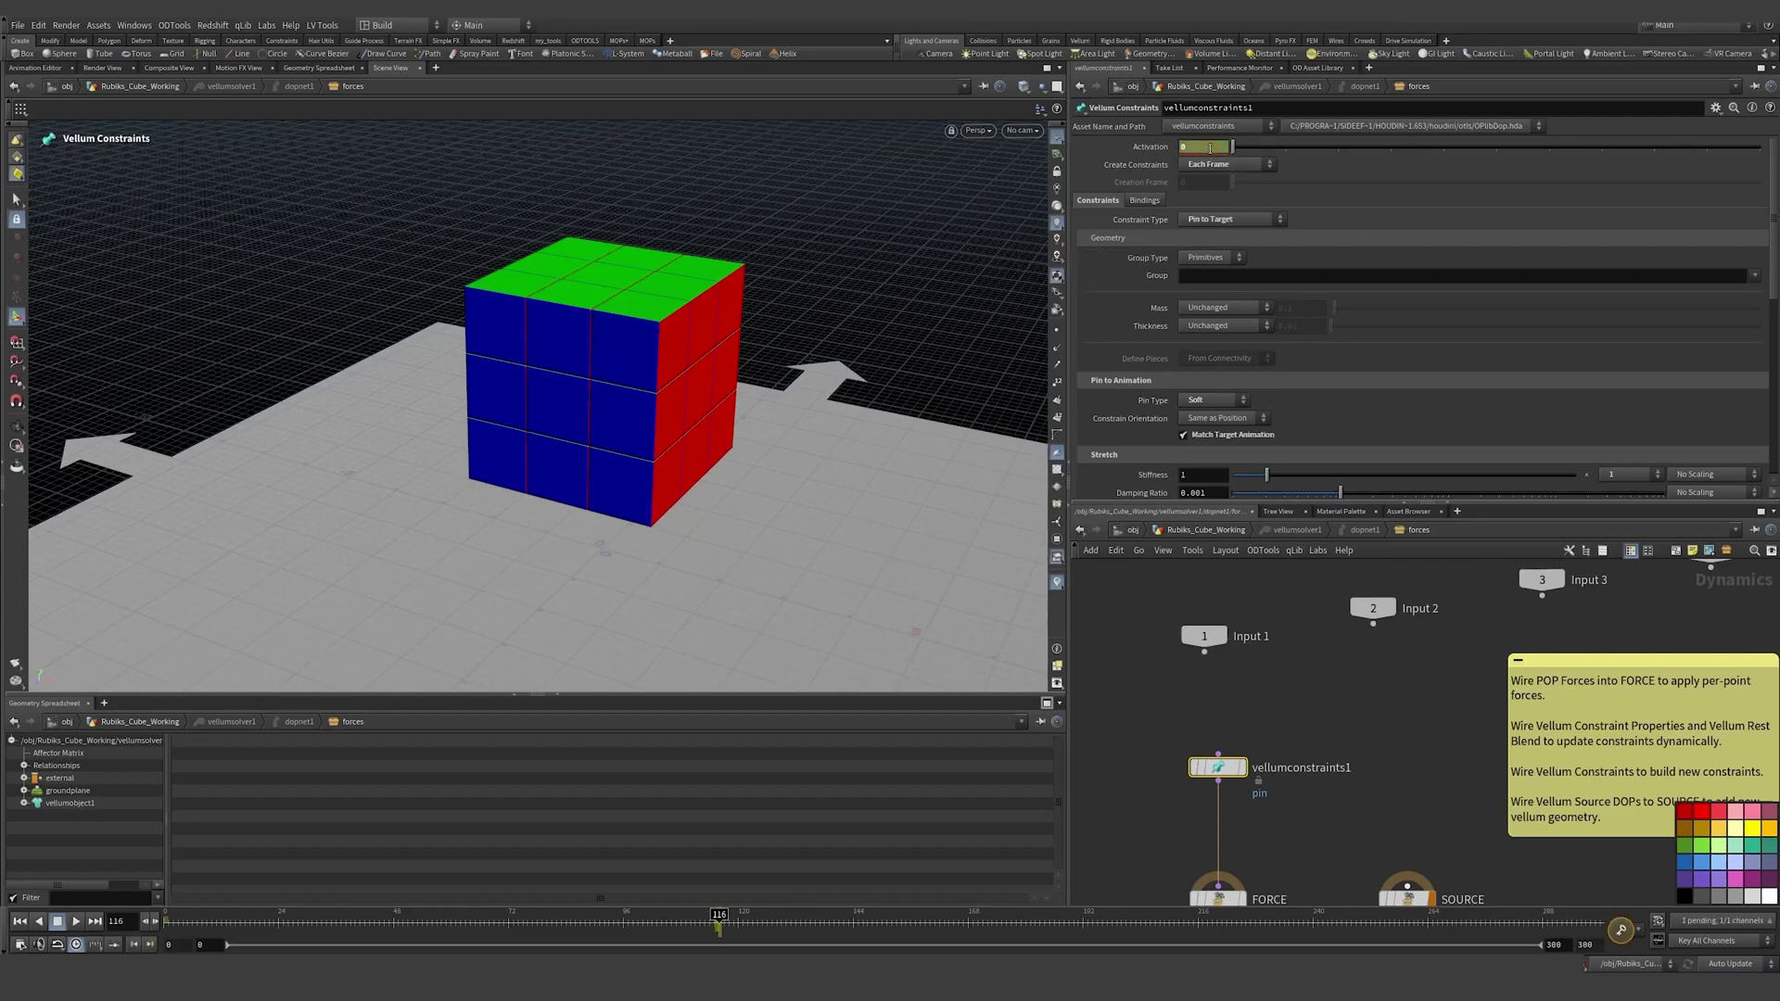
pyautogui.keyDown('alt'); pyautogui.click(1210, 149); pyautogui.keyUp('alt')
# Step: Keyframe the Vellum Constraints node's Activation at 0 on frame 175 and 1 on frame 176
pyautogui.moveTo(832, 920); pyautogui.dragTo(1003, 937)
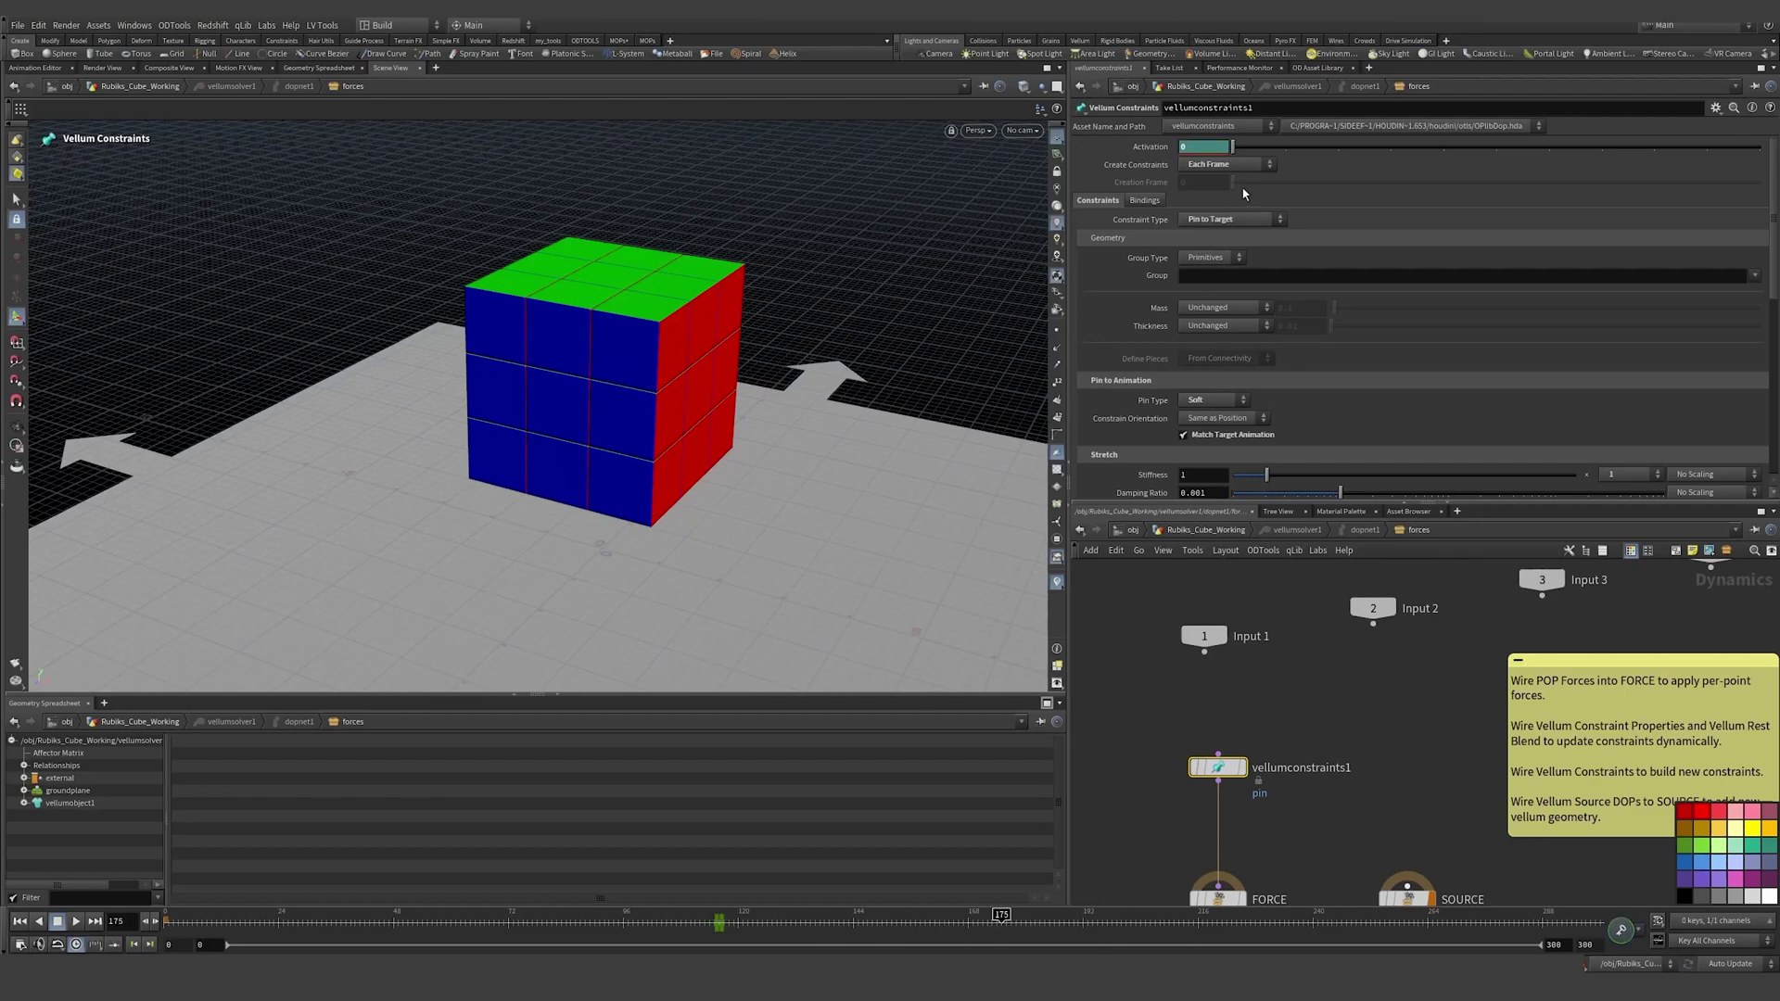
pyautogui.keyDown('alt'); pyautogui.click(1207, 147); pyautogui.keyUp('alt')
pyautogui.press('Right')
pyautogui.doubleClick(1216, 147)
pyautogui.write('1')
pyautogui.press('Return')
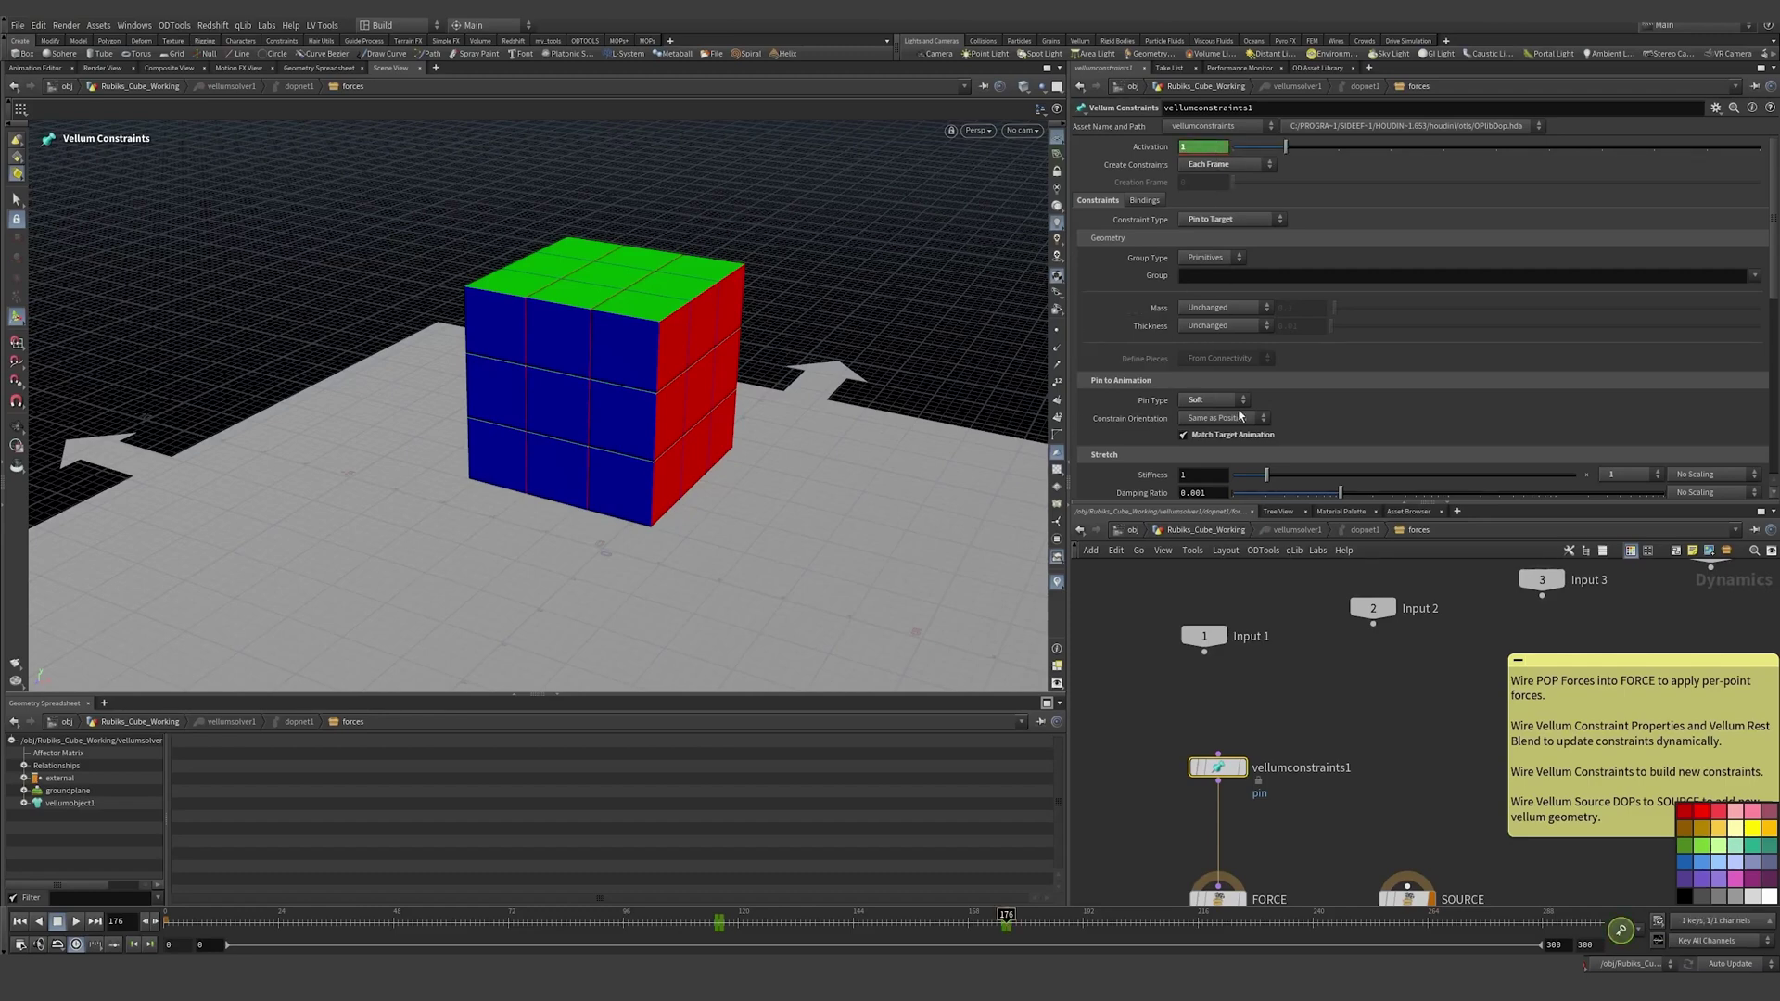
# Step: Insert a POP Wind node between the Vellum Constraints node and the FORCE output
pyautogui.moveTo(1271, 641); pyautogui.dragTo(1276, 565, button='middle')
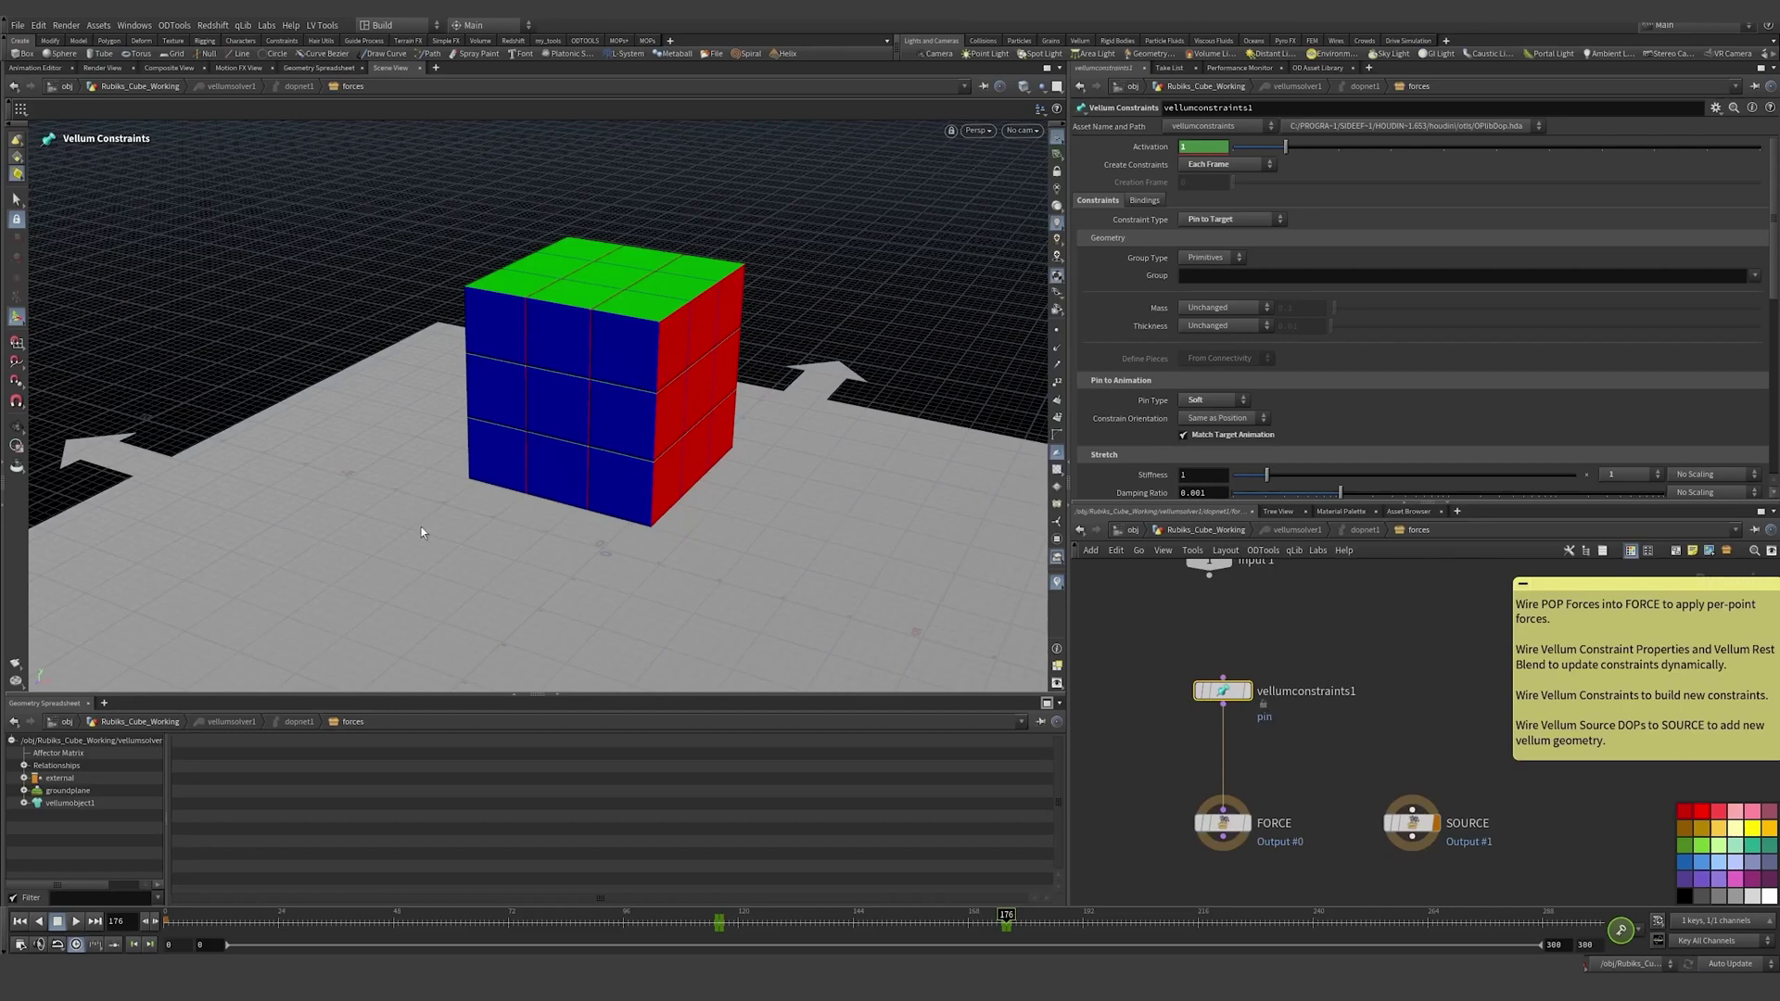
pyautogui.press('Tab')
pyautogui.write('po')
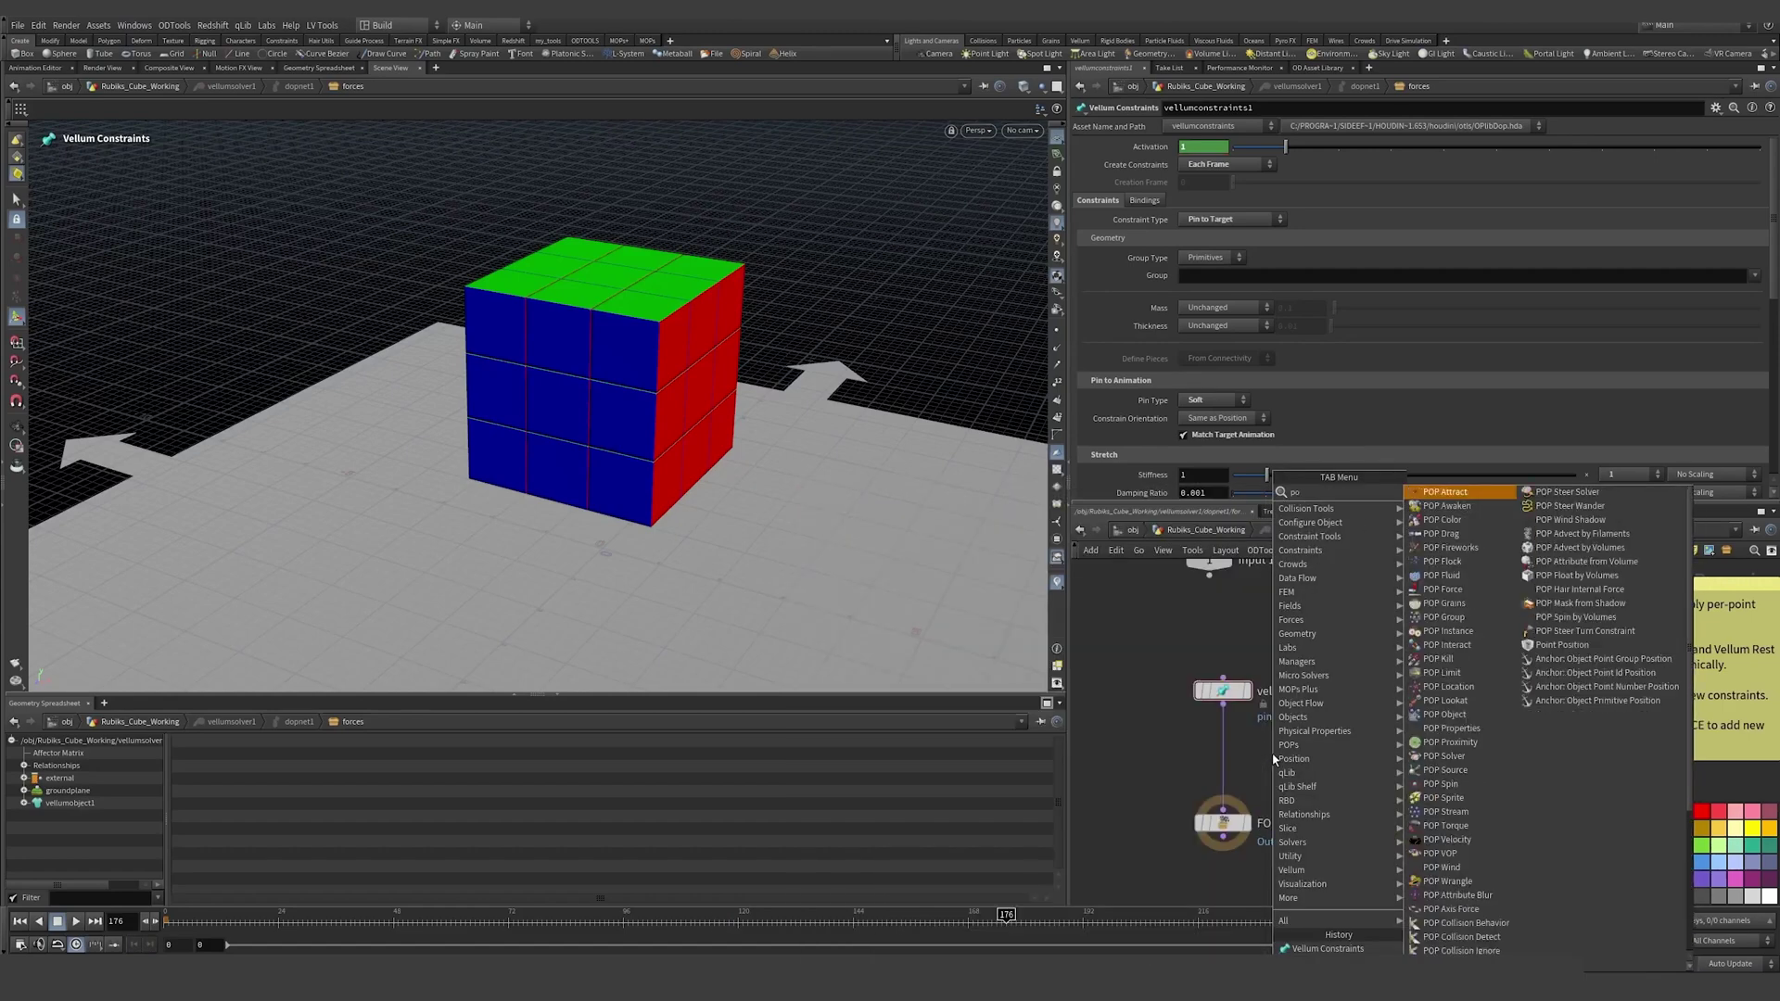
pyautogui.press('Return')
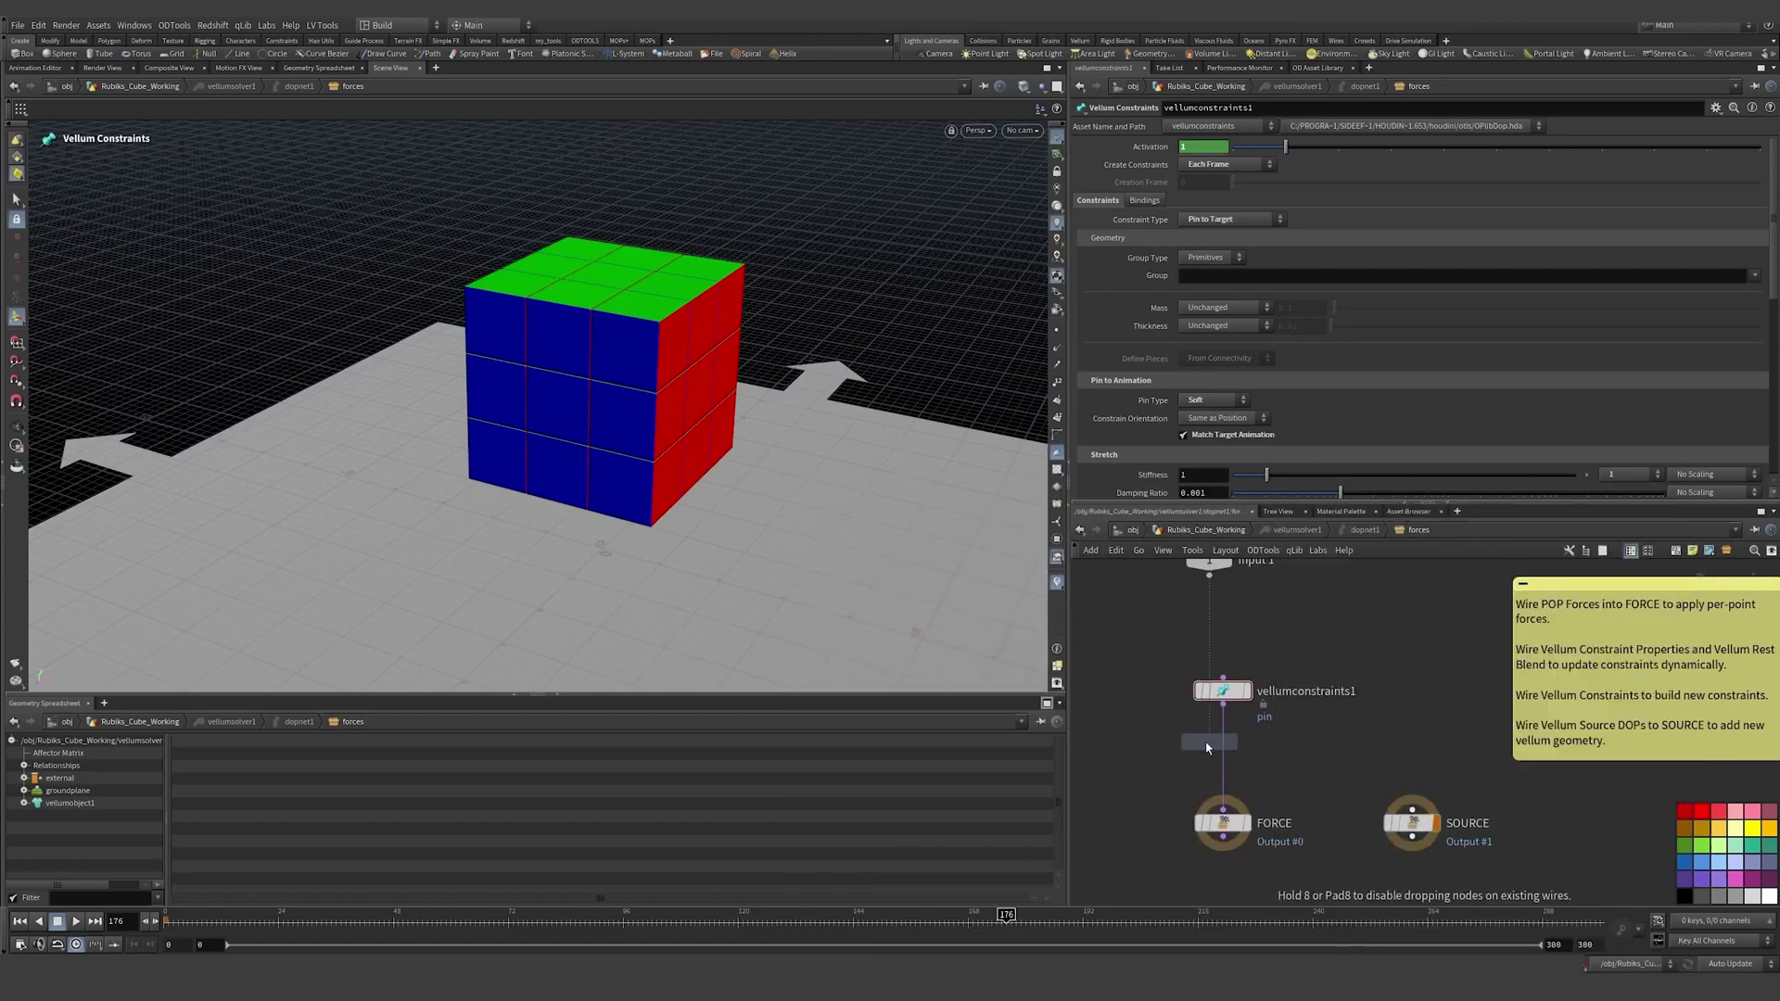
pyautogui.click(1225, 751)
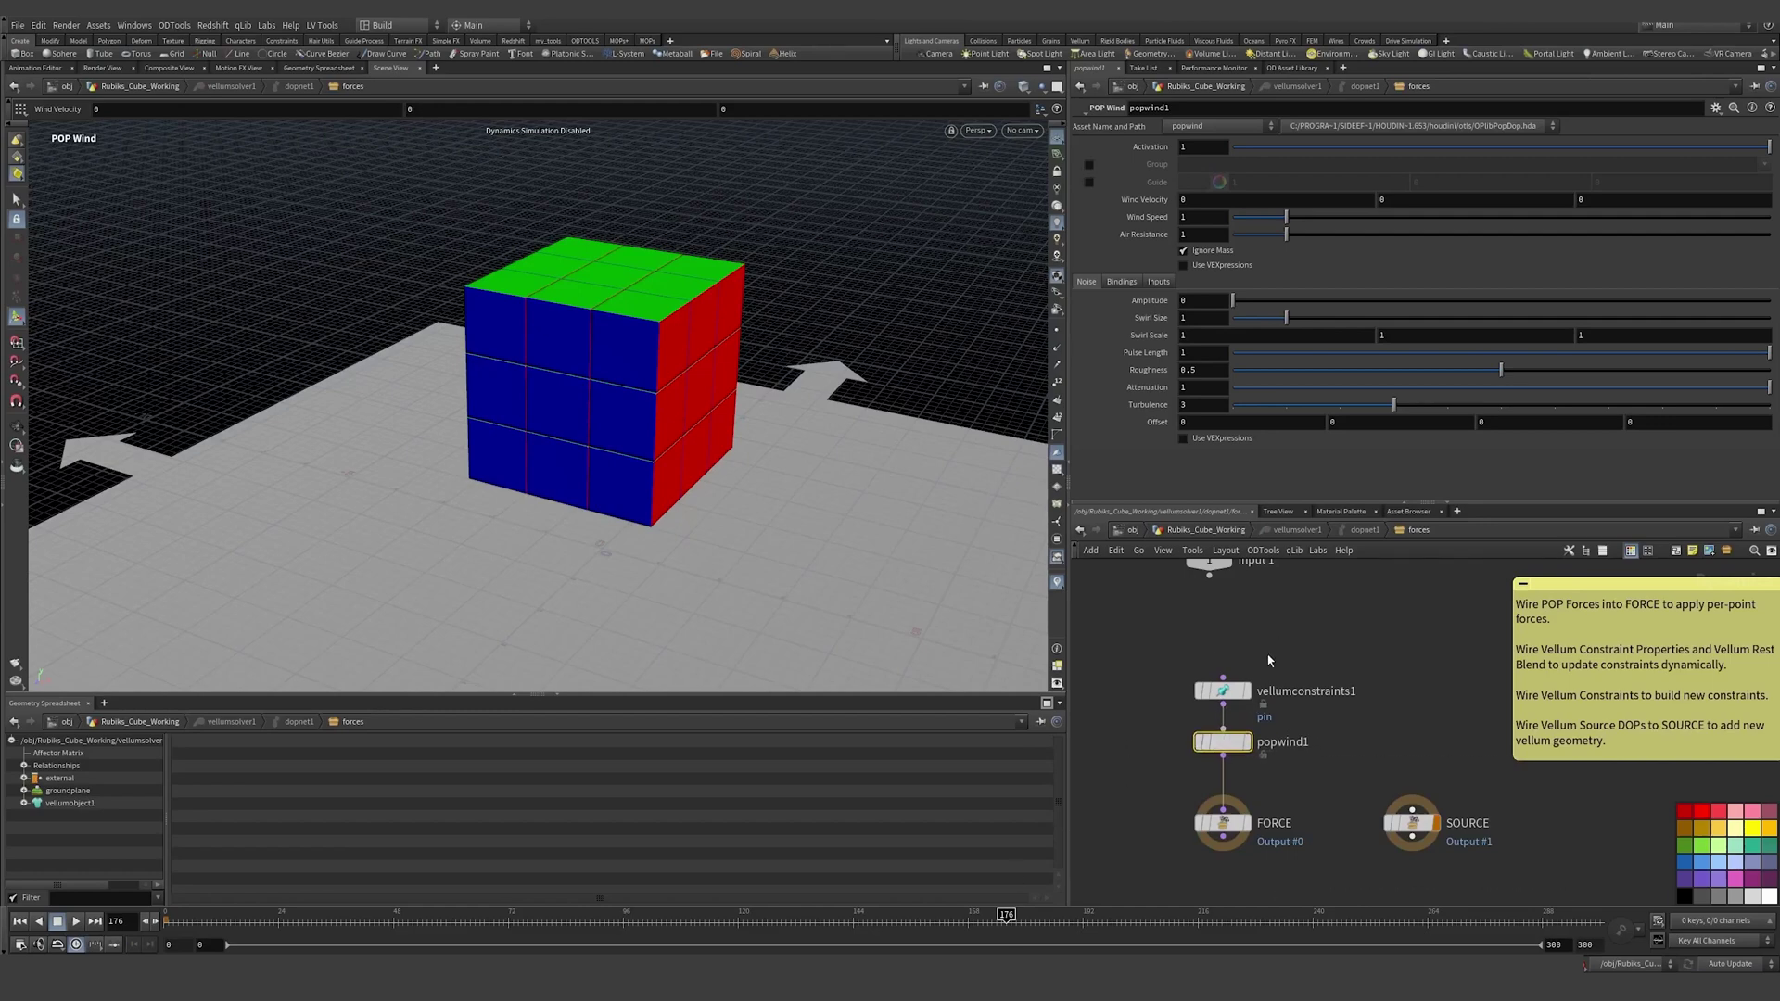
# Step: Keyframe the POP Wind's Y wind velocity at 0 on frame 115 and -10 on frame 116
pyautogui.click(1223, 691)
pyautogui.click(714, 921)
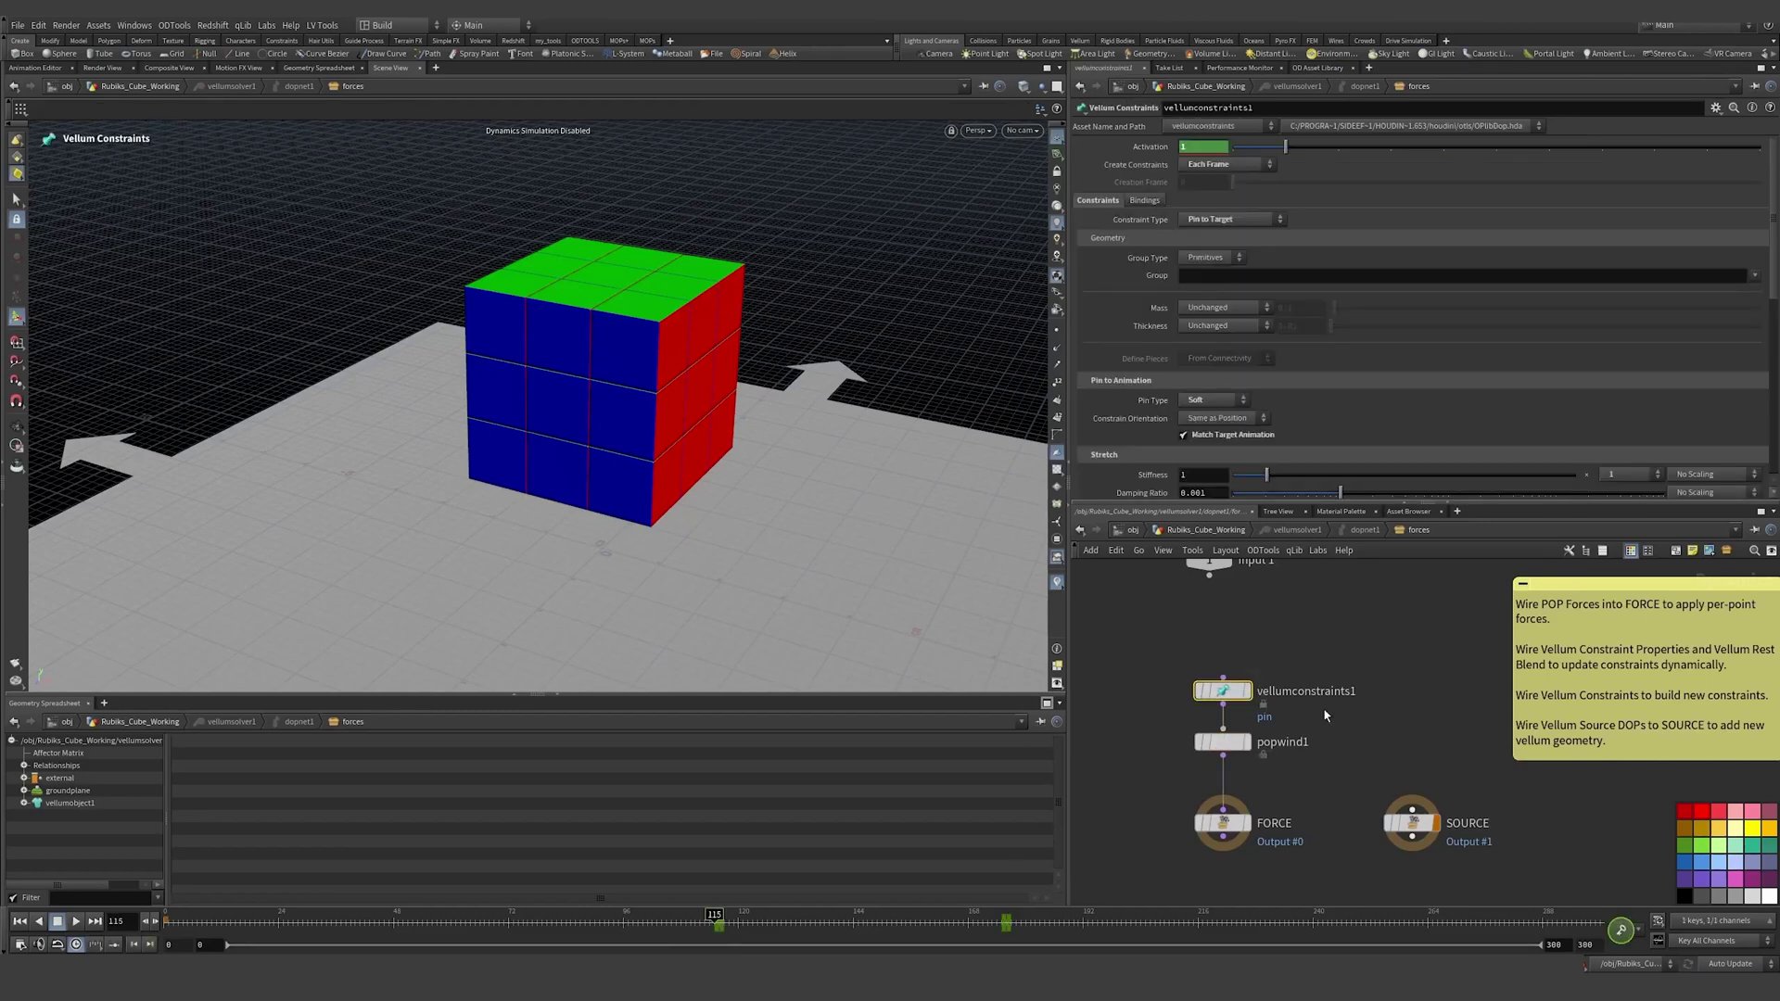
pyautogui.click(1223, 741)
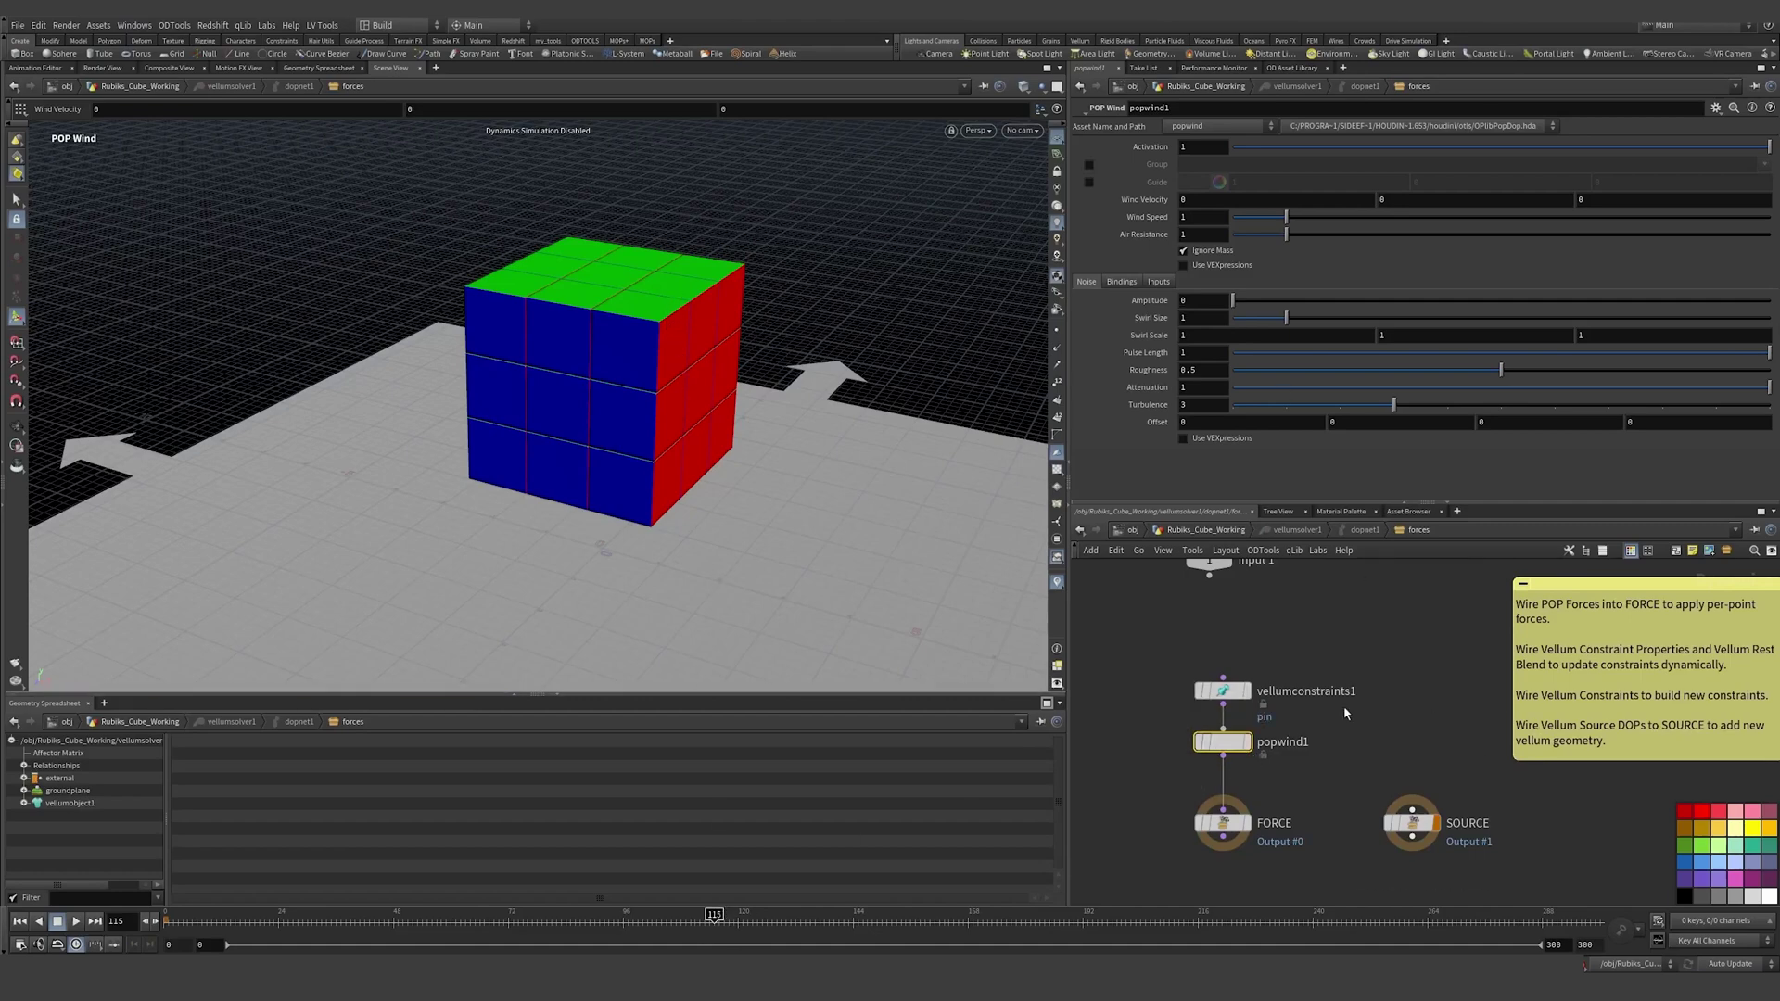
pyautogui.keyDown('alt'); pyautogui.click(1409, 202); pyautogui.keyUp('alt')
pyautogui.press('Right')
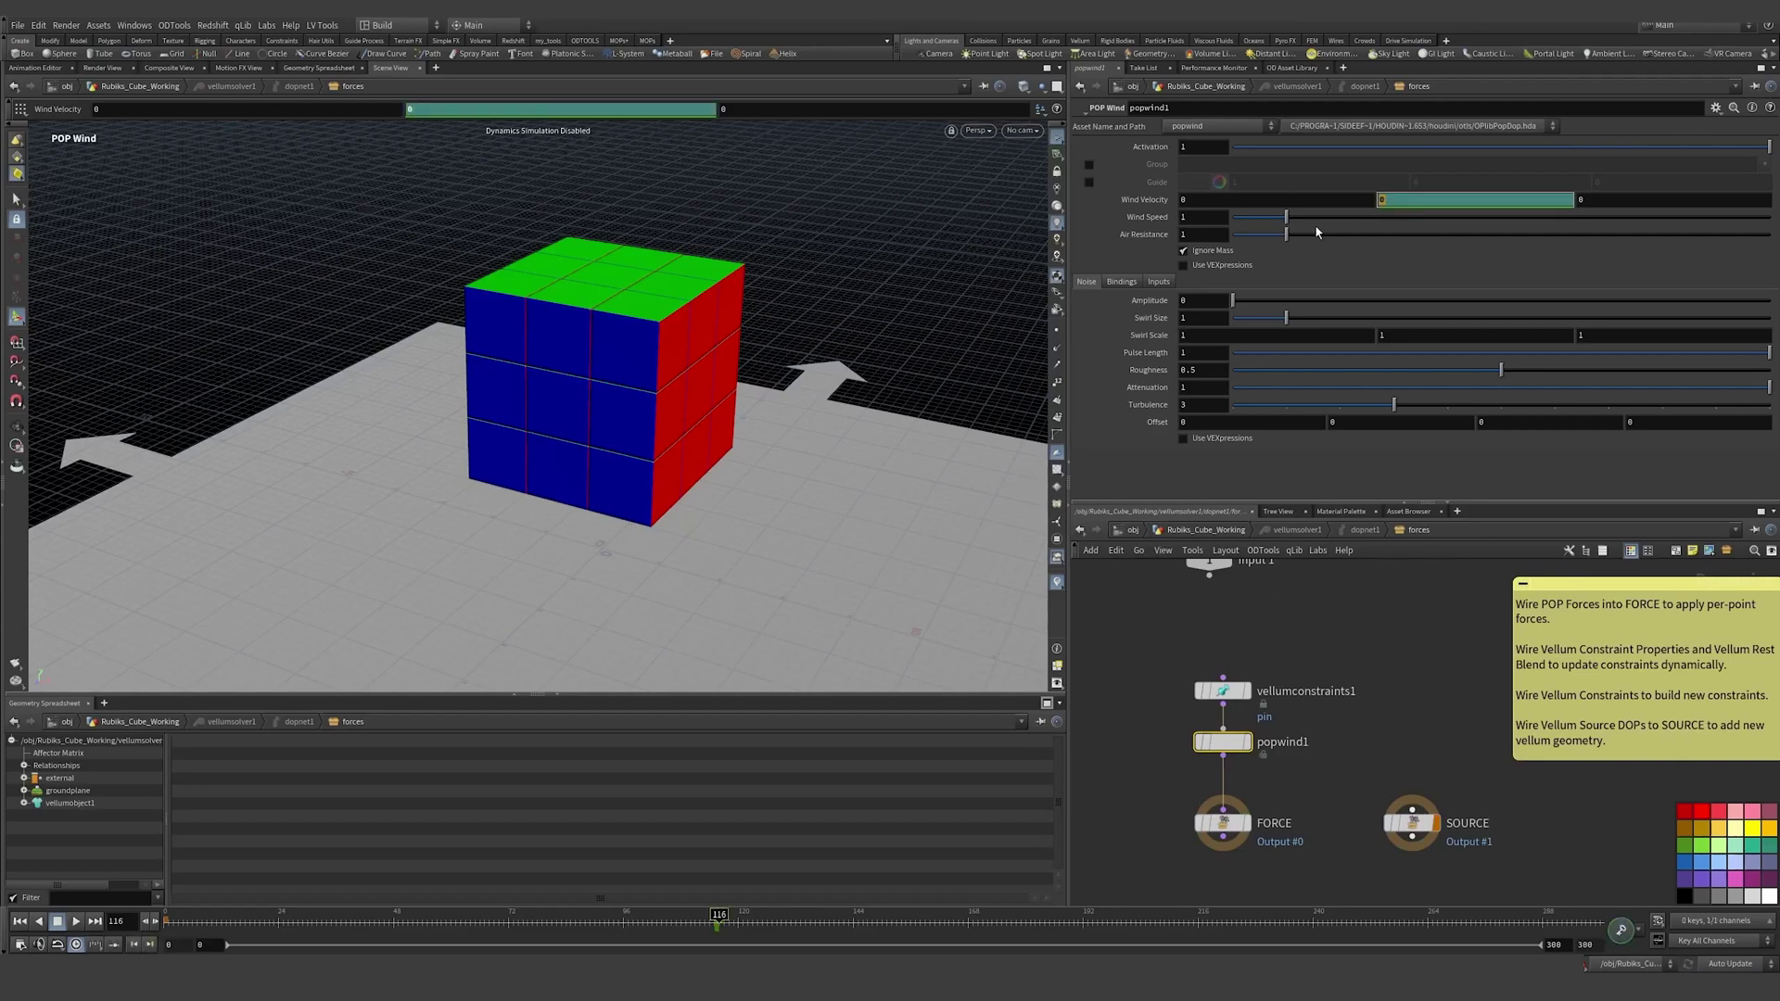
pyautogui.write('-10')
pyautogui.press('Return')
pyautogui.keyDown('alt'); pyautogui.click(1390, 197); pyautogui.keyUp('alt')
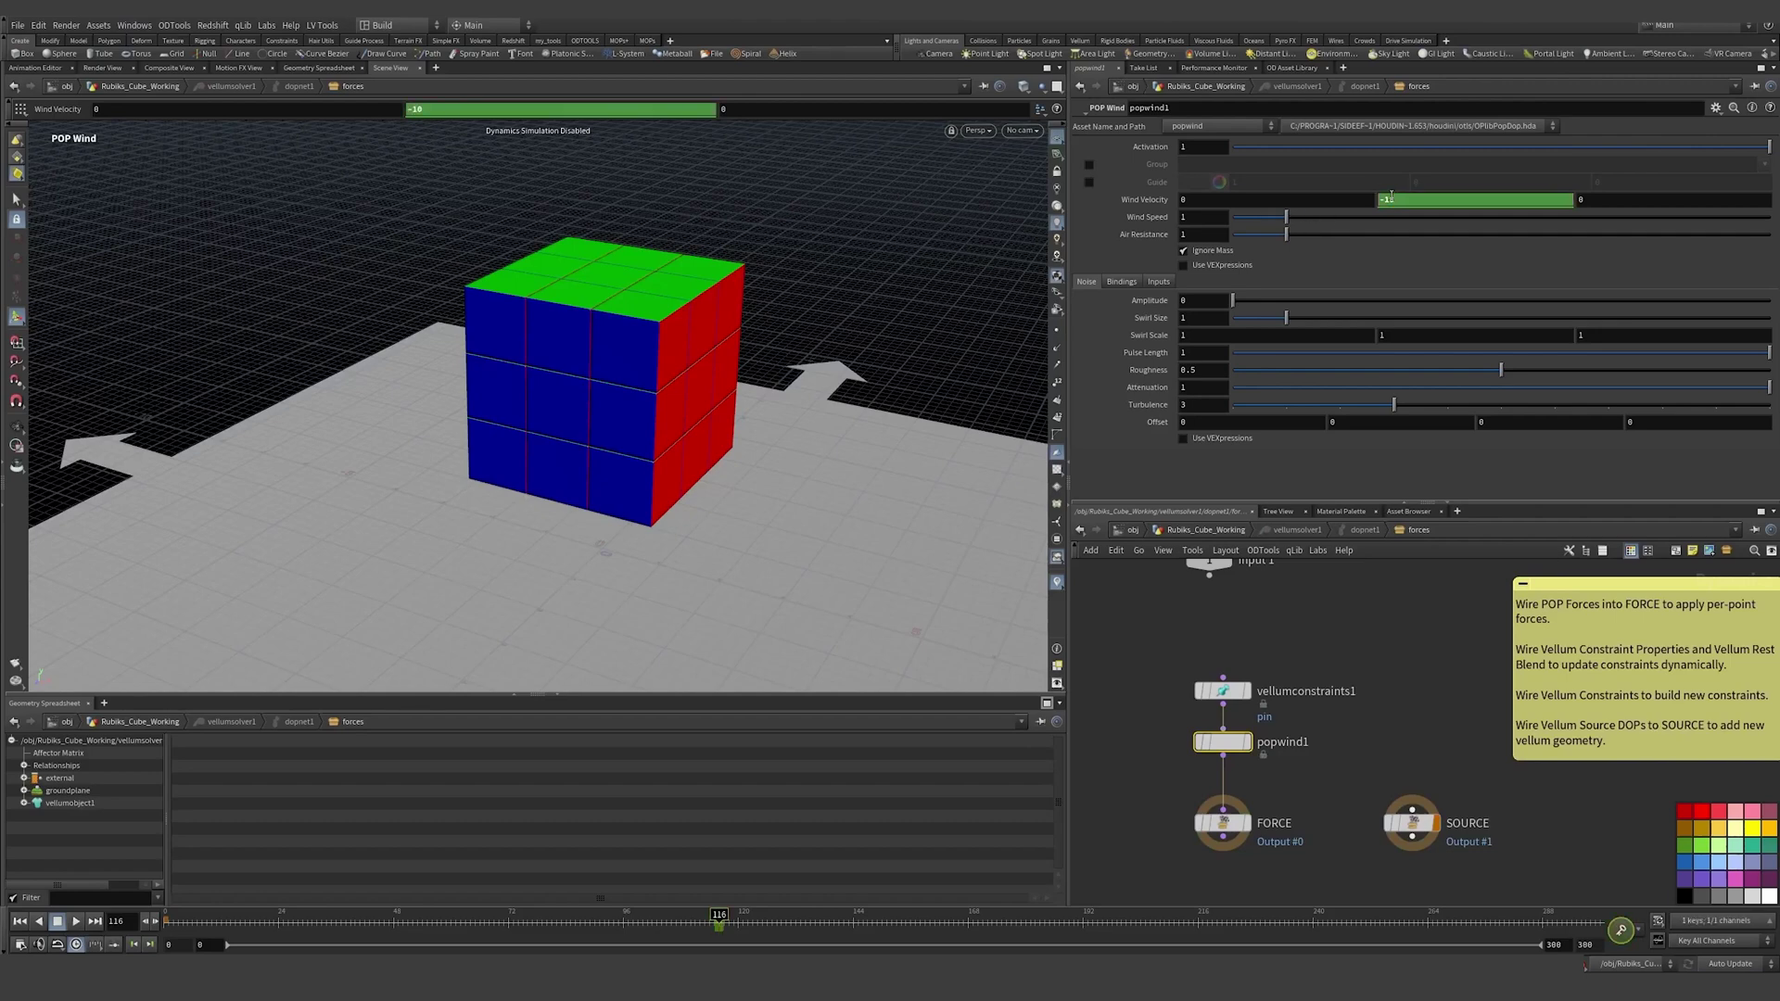
# Step: Keyframe the POP Wind's Y wind velocity at -10 on frame 175 and 0 on frame 176
pyautogui.moveTo(907, 916); pyautogui.dragTo(1026, 934)
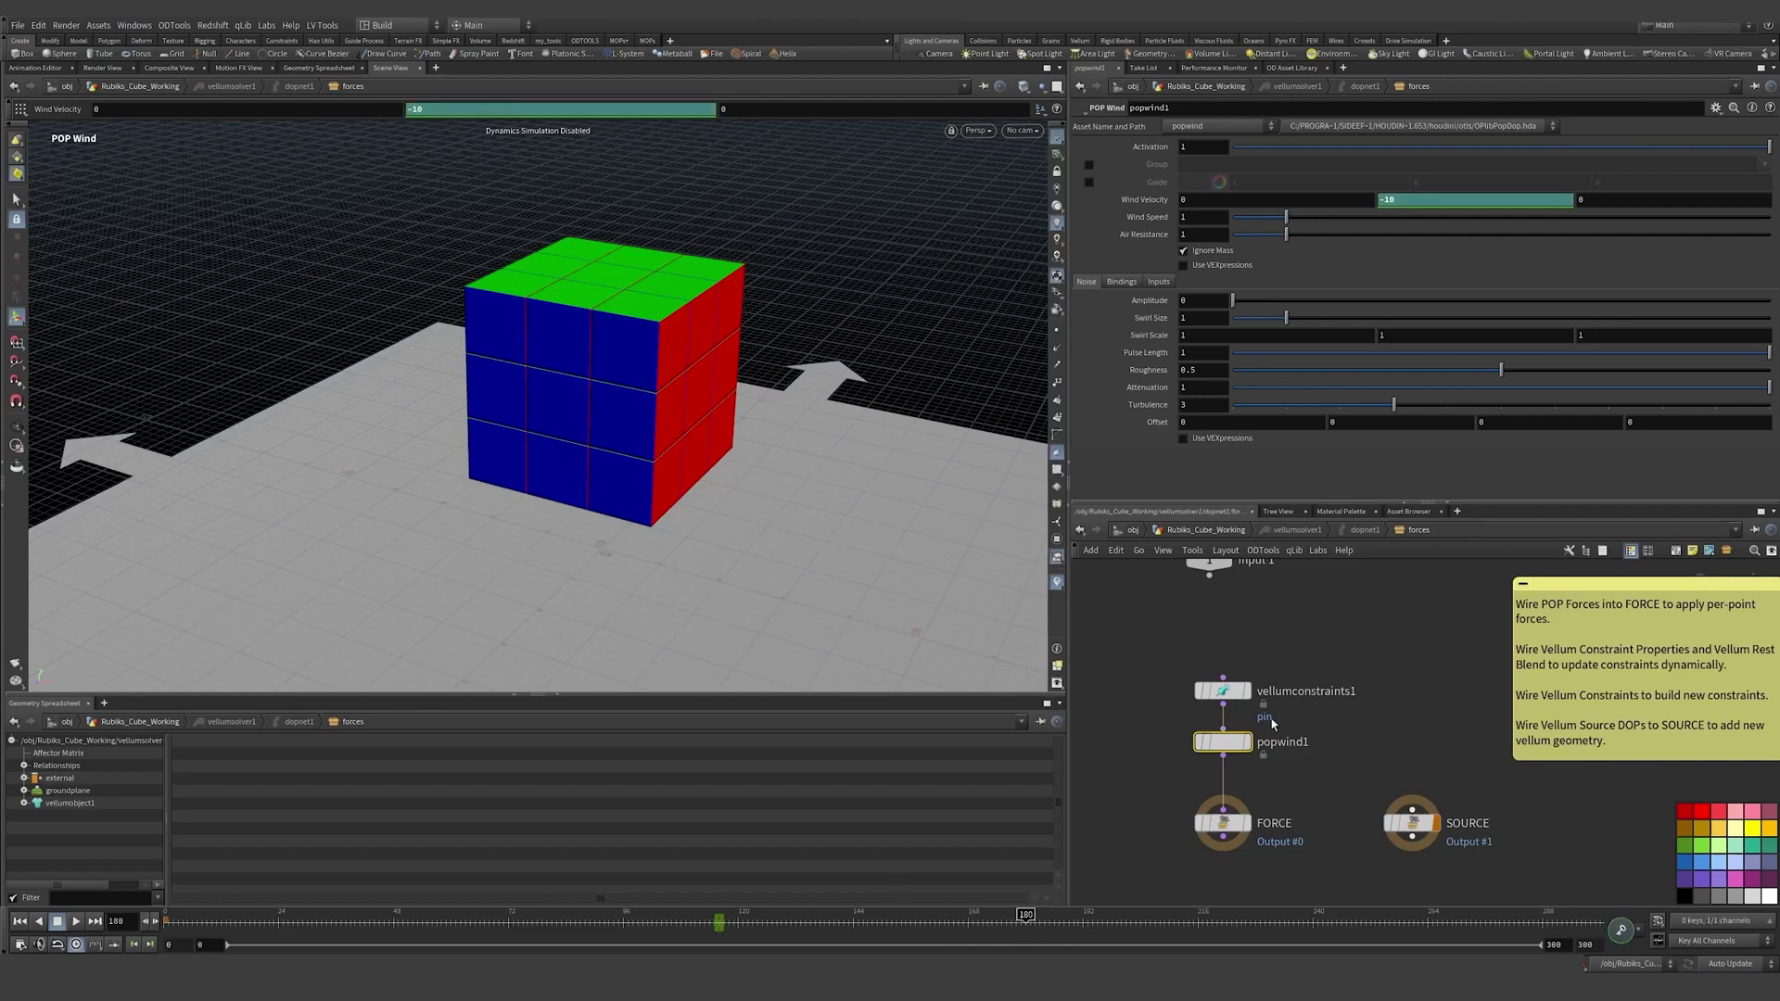
pyautogui.click(1221, 691)
pyautogui.click(1002, 924)
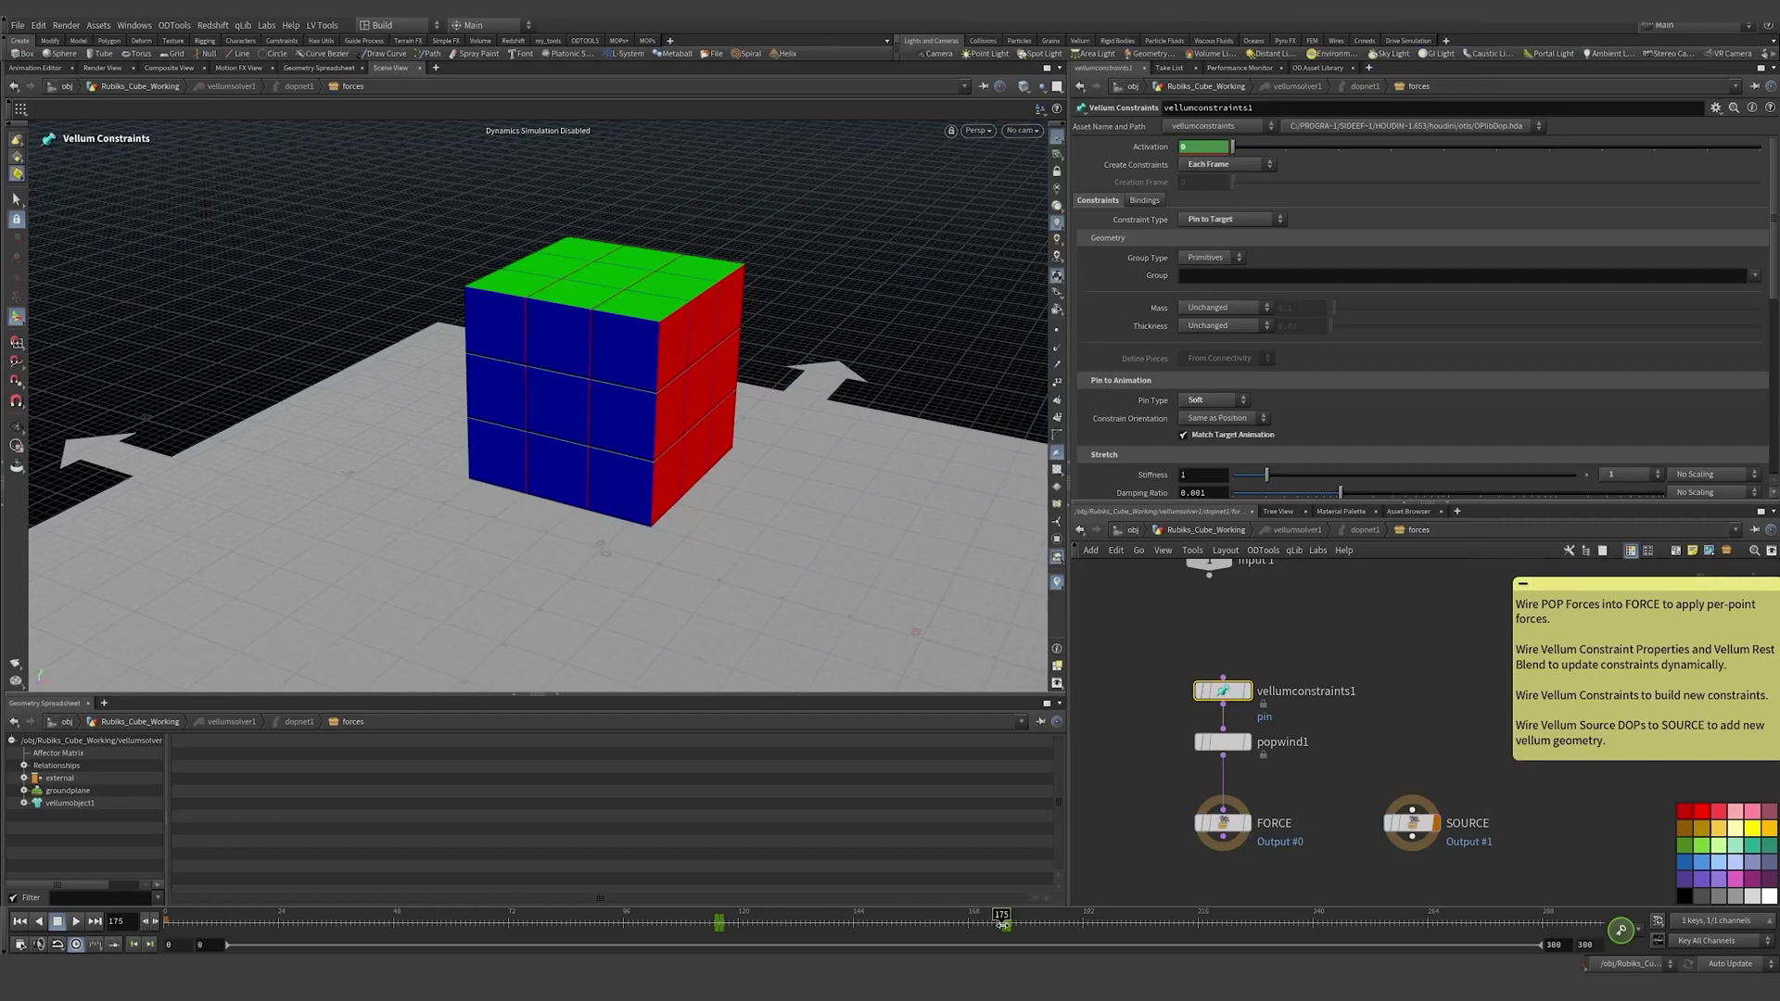
pyautogui.click(1221, 741)
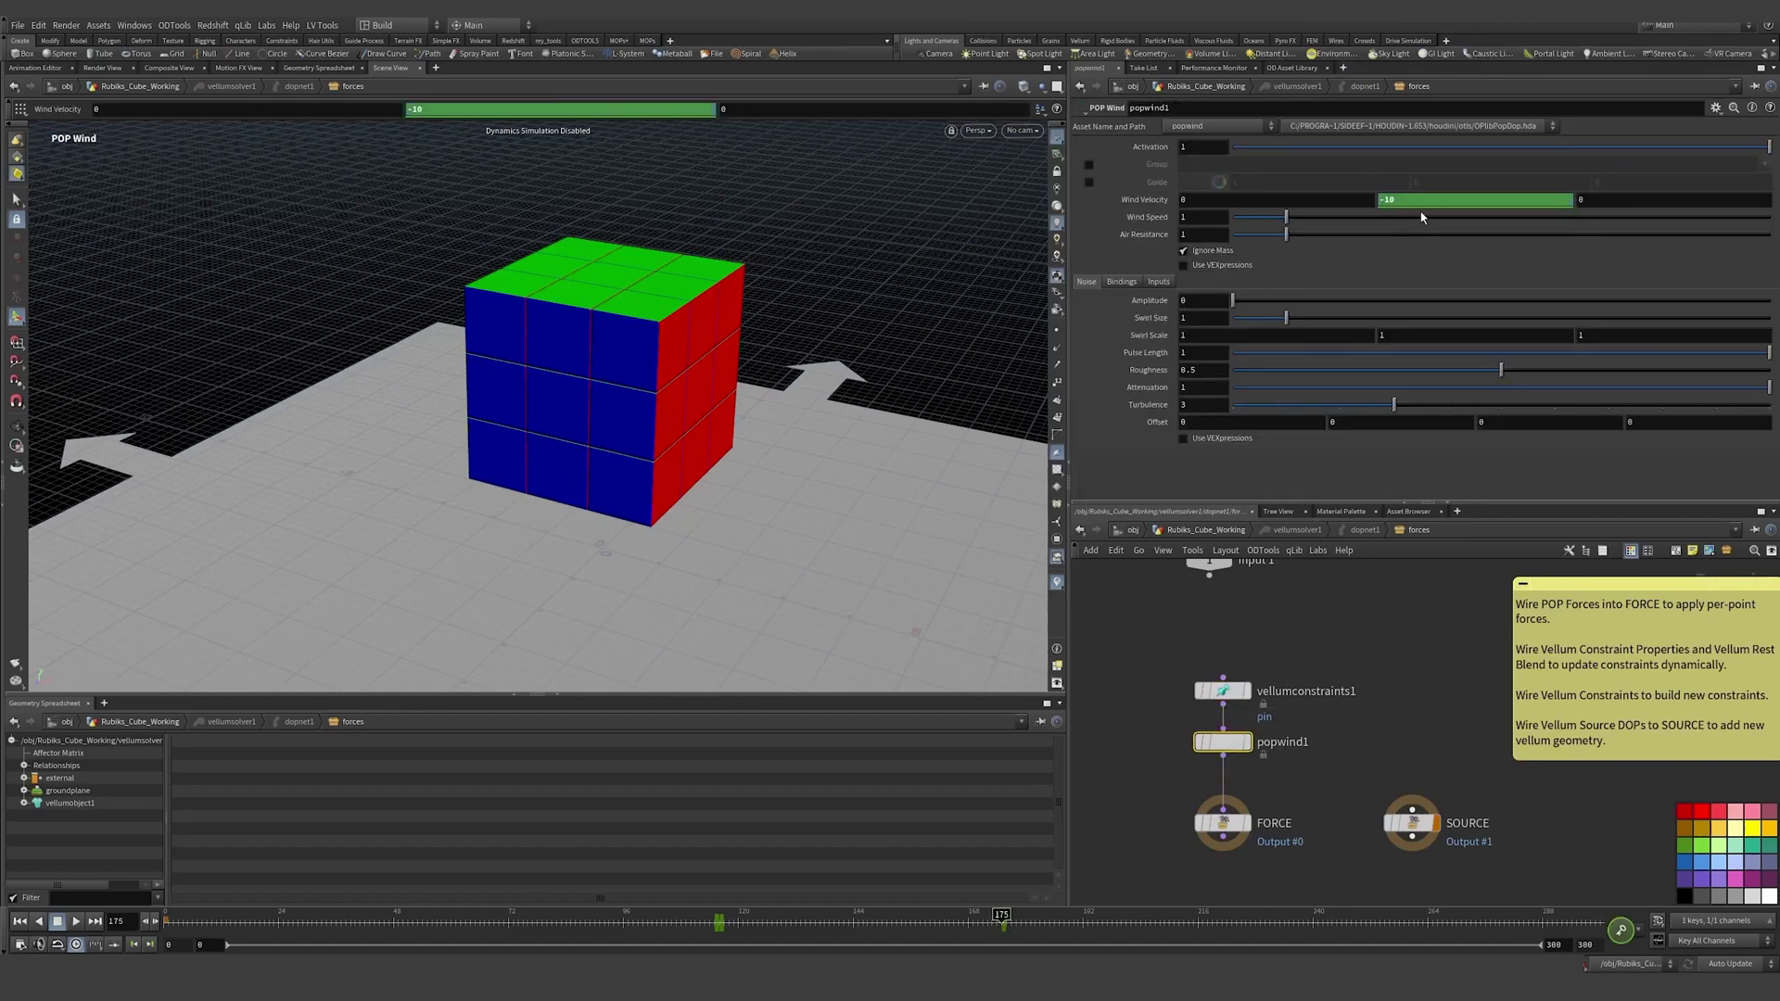
pyautogui.press('Right')
pyautogui.moveTo(1413, 199); pyautogui.dragTo(1343, 208)
pyautogui.write('0')
pyautogui.press('Return')
pyautogui.keyDown('alt'); pyautogui.click(1403, 201); pyautogui.keyUp('alt')
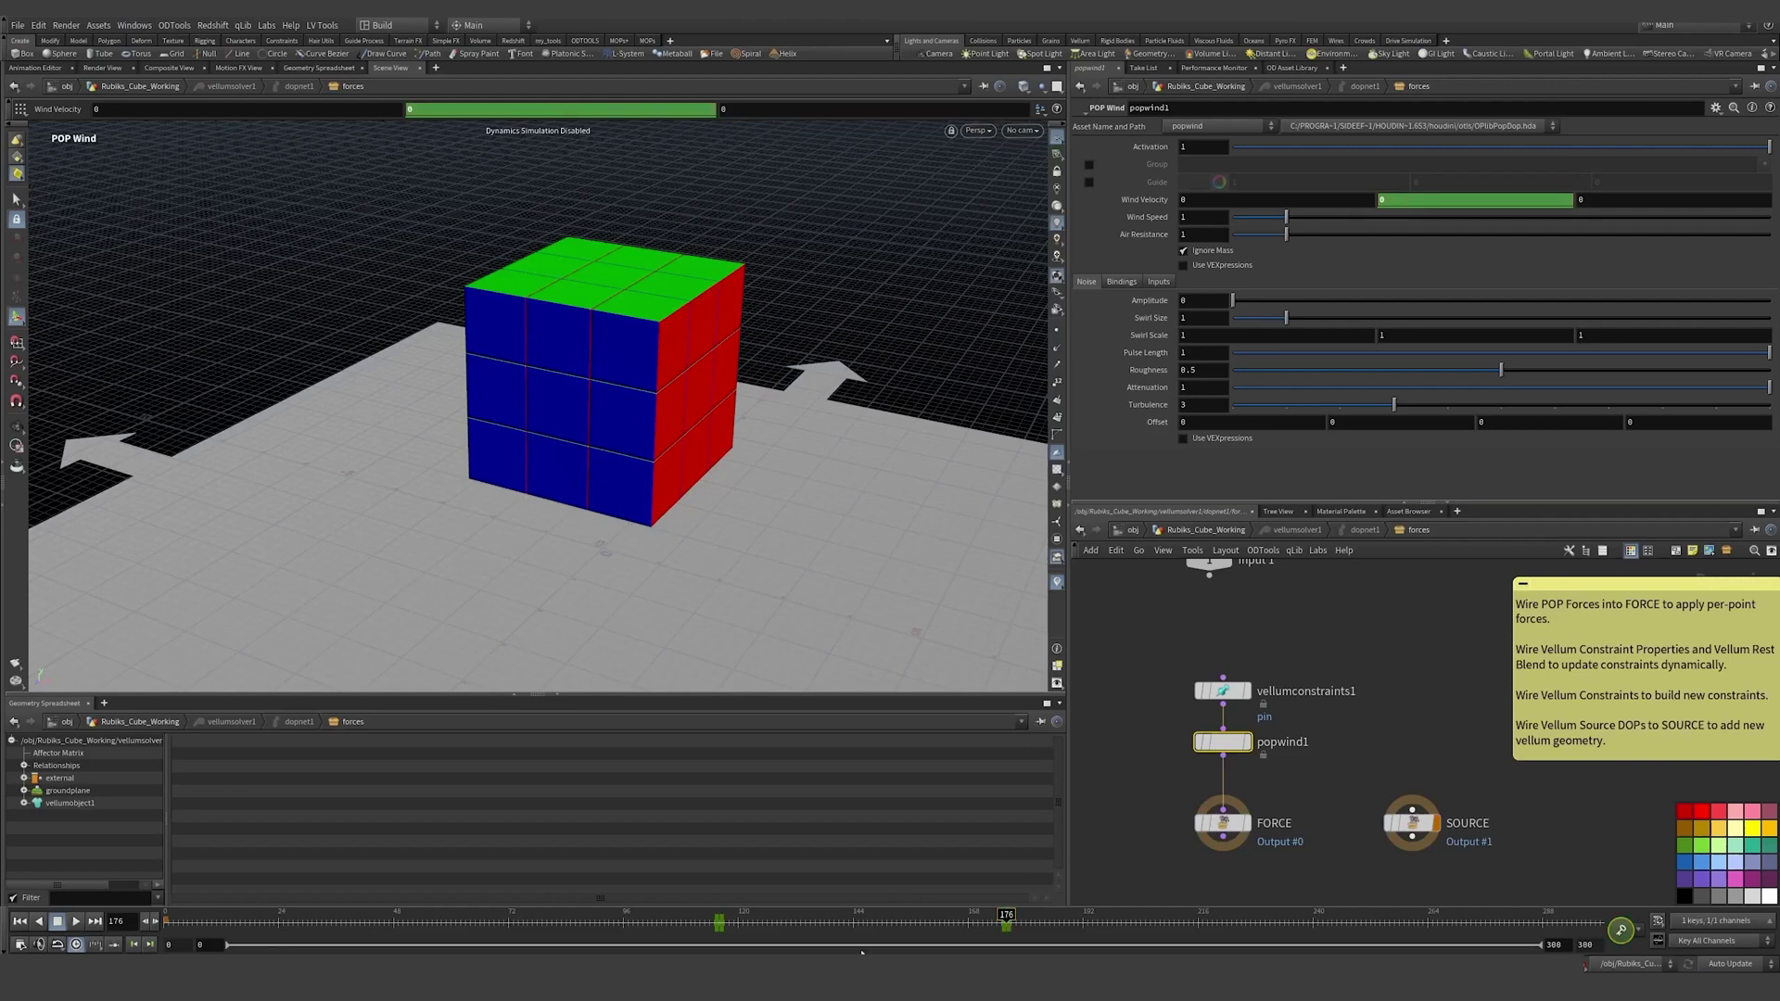
# Step: Set the POP Wind's noise amplitude to 0.7
pyautogui.doubleClick(1203, 301)
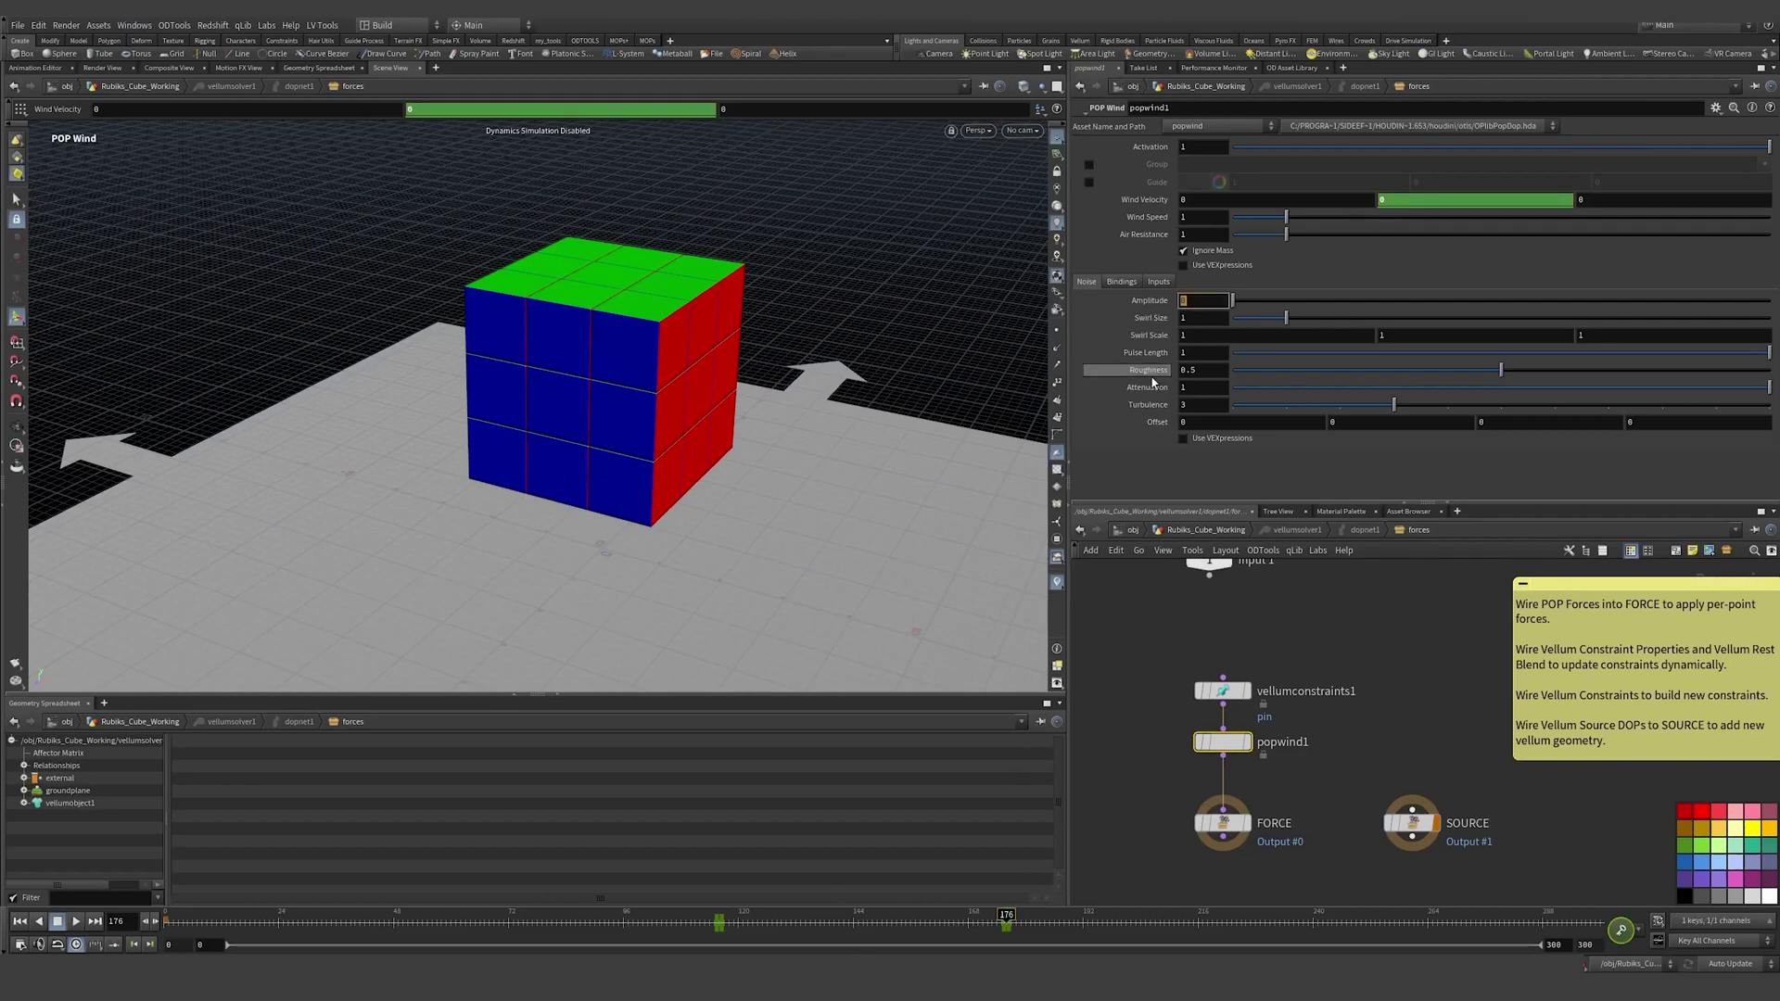
pyautogui.write('0.7')
pyautogui.press('Return')
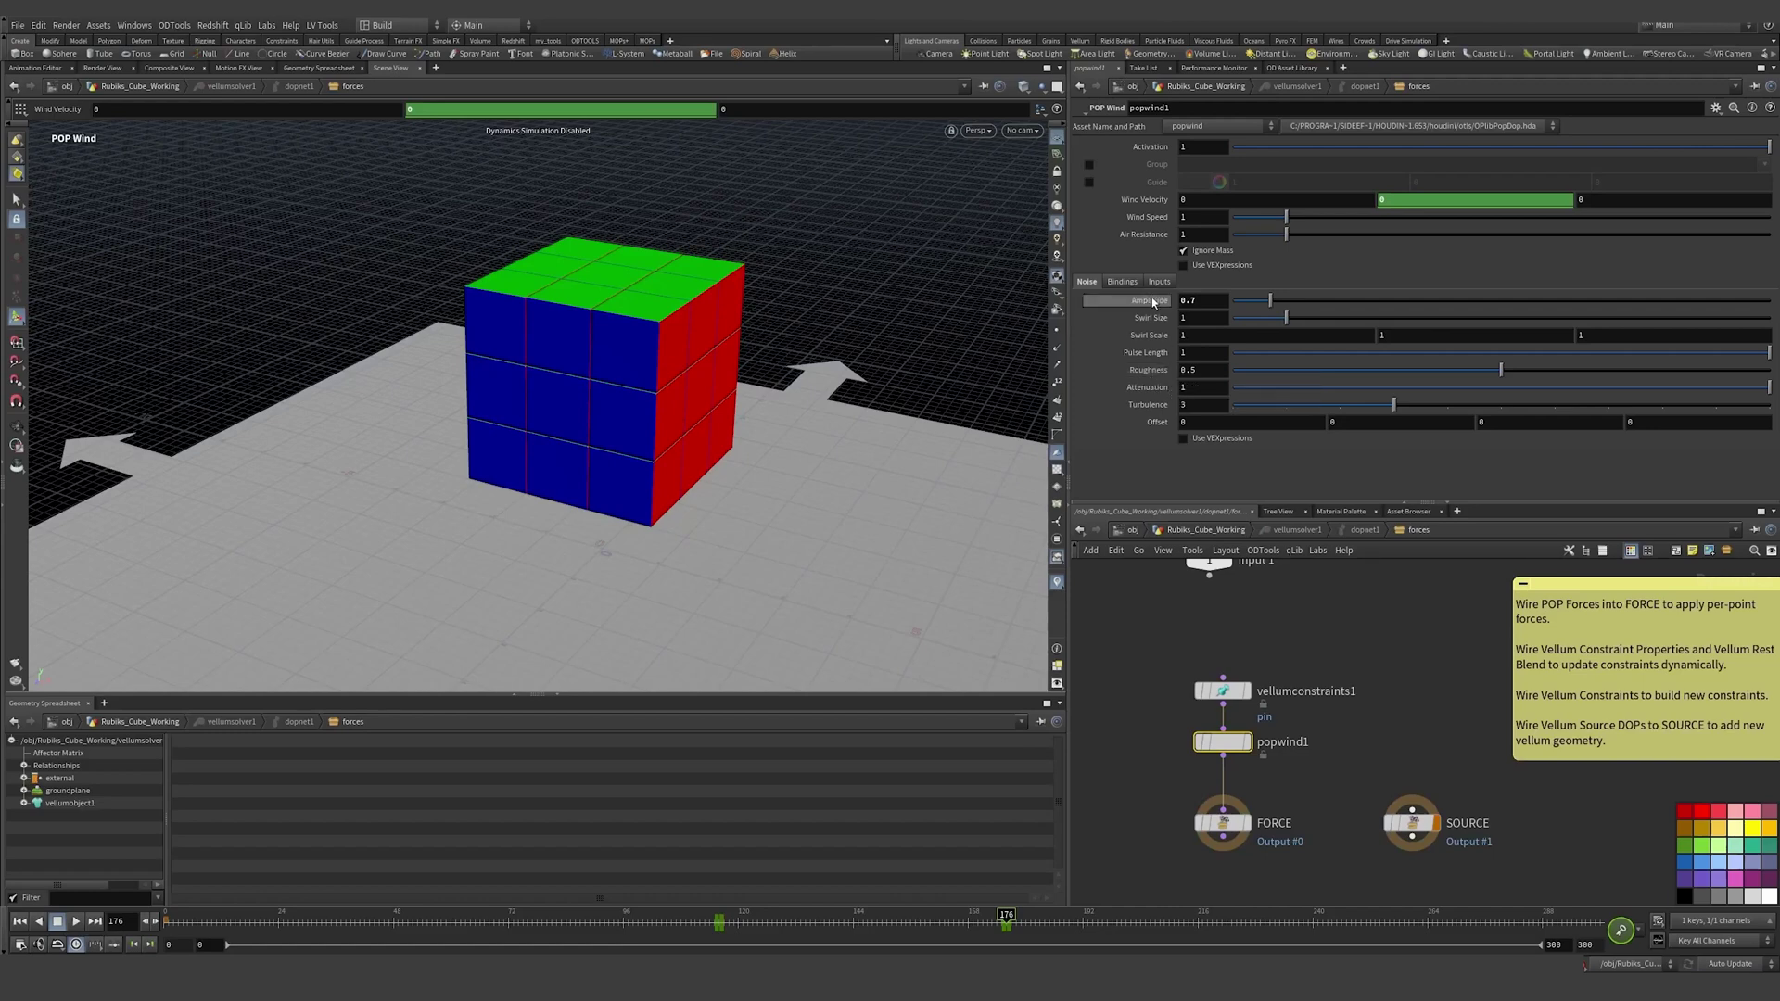
pyautogui.click(727, 922)
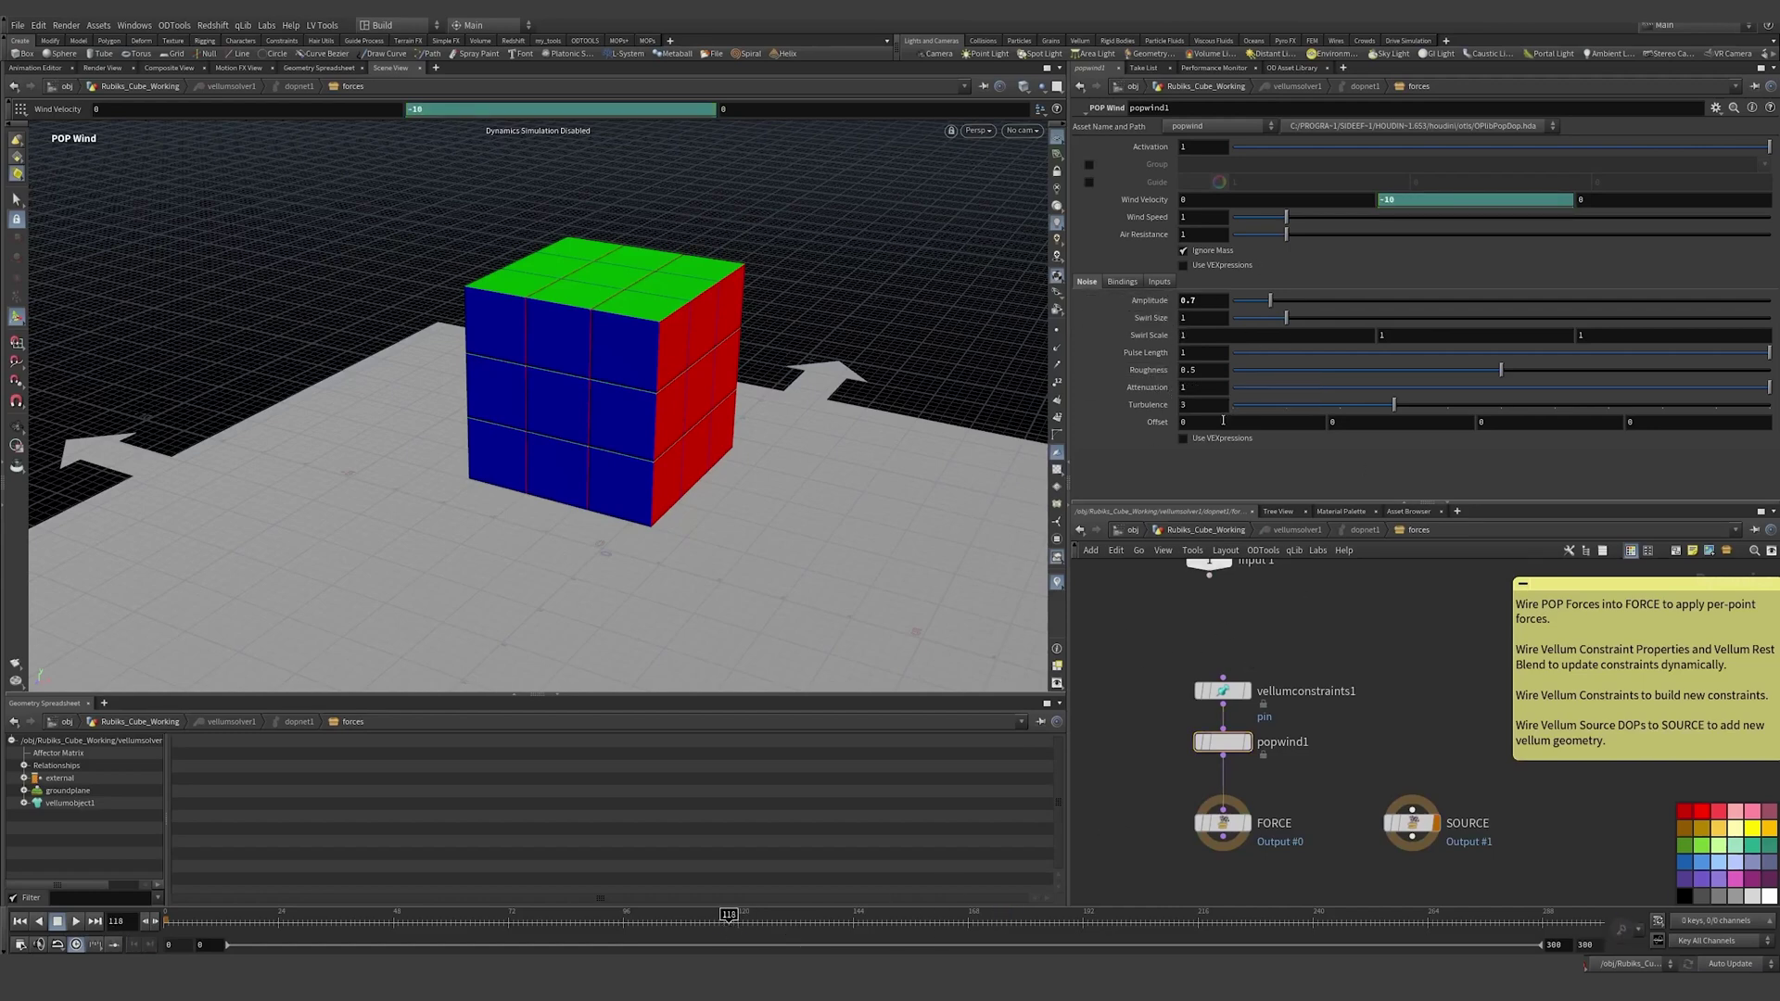
# Step: Return to the Rubiks_Cube_Working network, add a Vellum I/O node below the Vellum solver, connect all its outputs and display it
pyautogui.click(1206, 529)
pyautogui.moveTo(1294, 814); pyautogui.dragTo(1302, 684, button='middle')
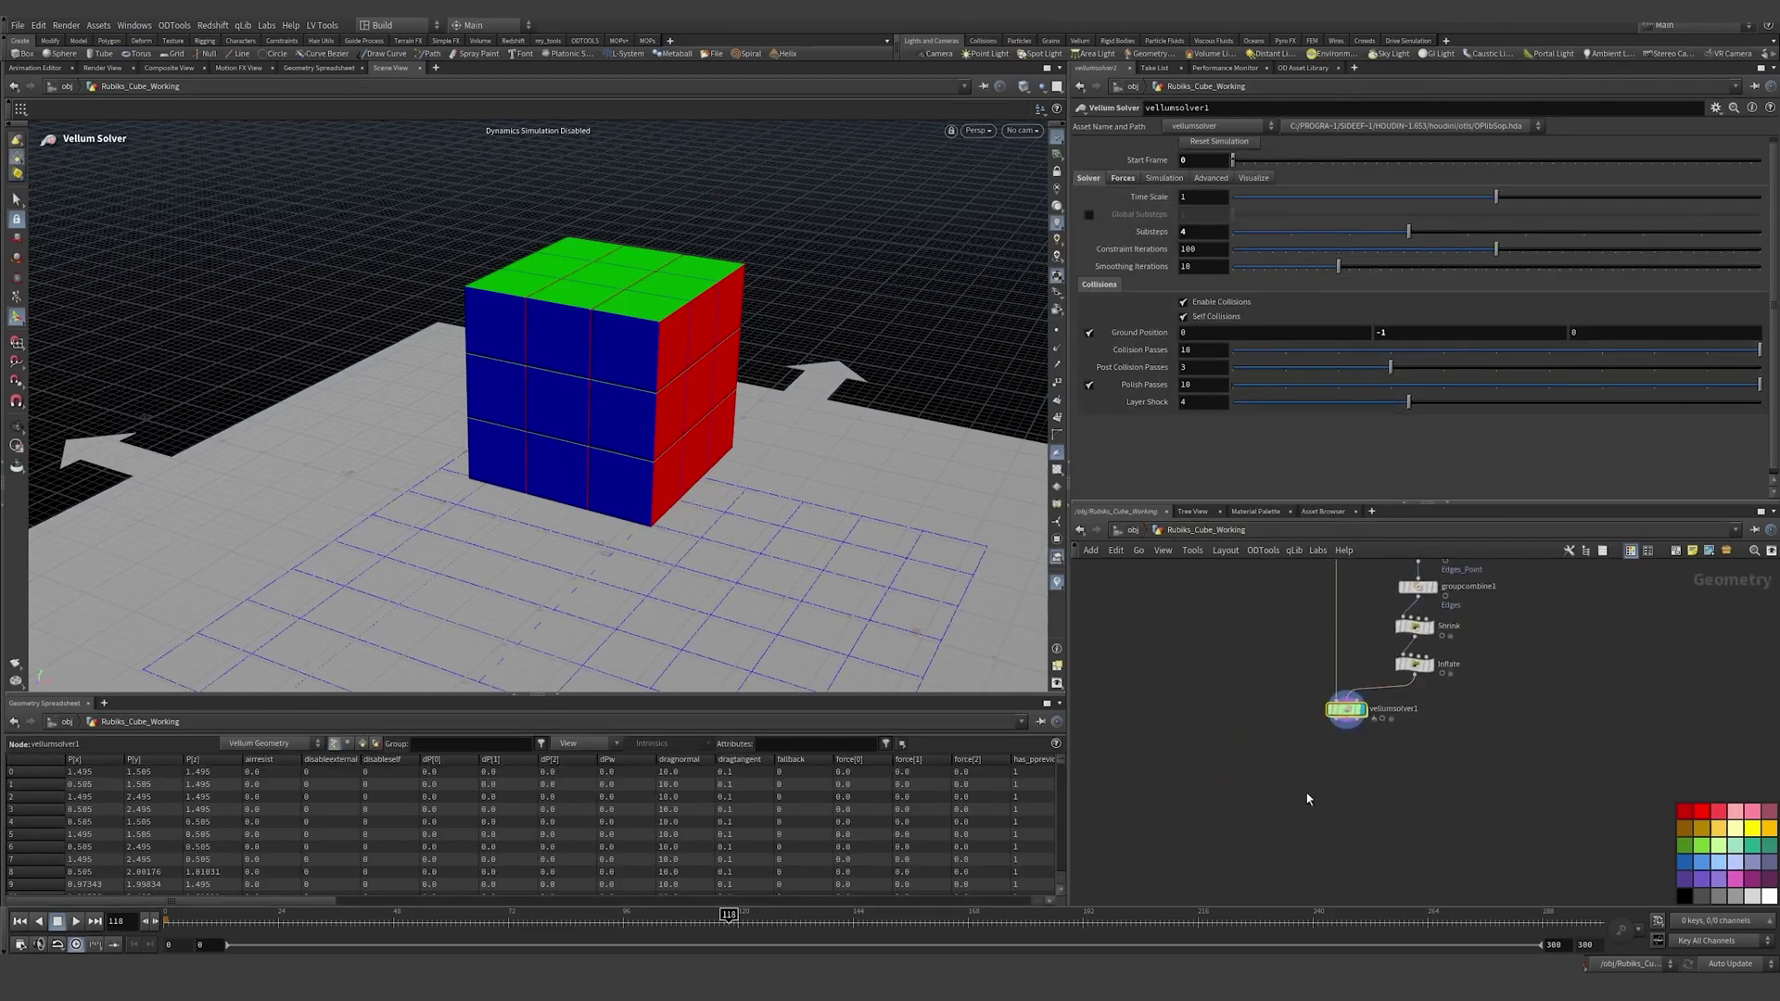
pyautogui.press('Tab')
pyautogui.write('vellio')
pyautogui.press('Return')
pyautogui.scroll(3, 1307, 797)
pyautogui.click(1361, 737)
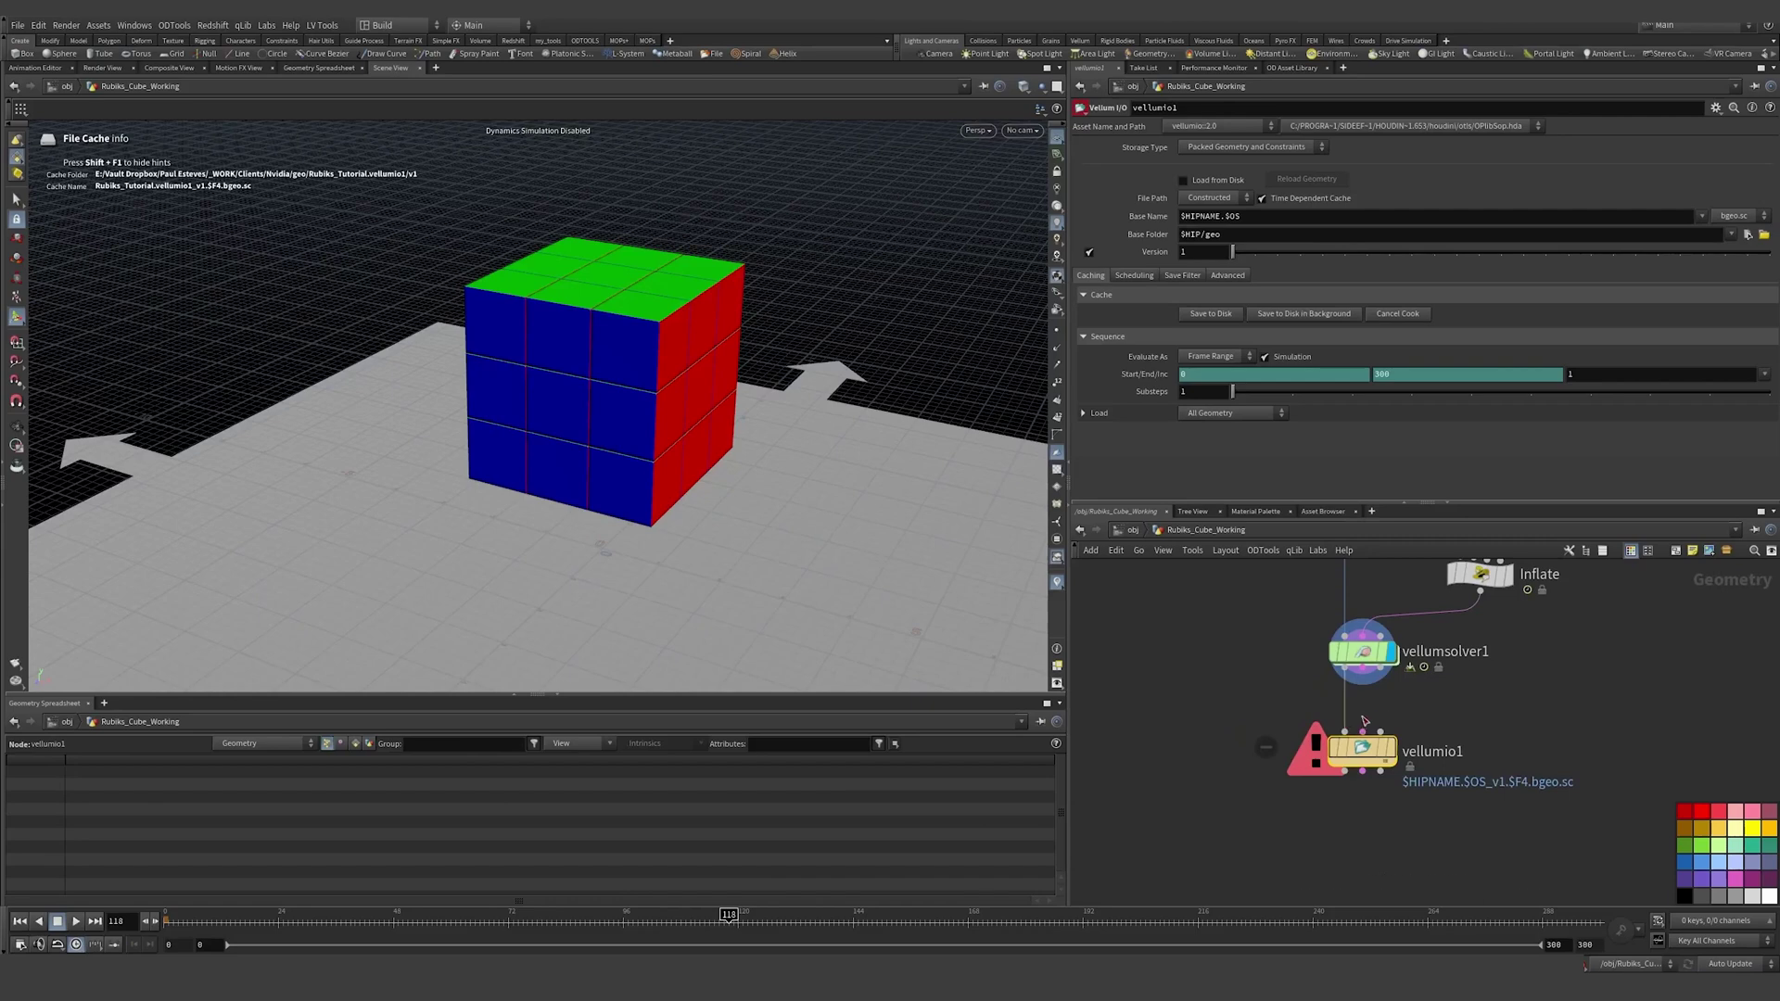
pyautogui.moveTo(1362, 730); pyautogui.dragTo(1361, 686)
pyautogui.moveTo(1358, 769); pyautogui.dragTo(1359, 754)
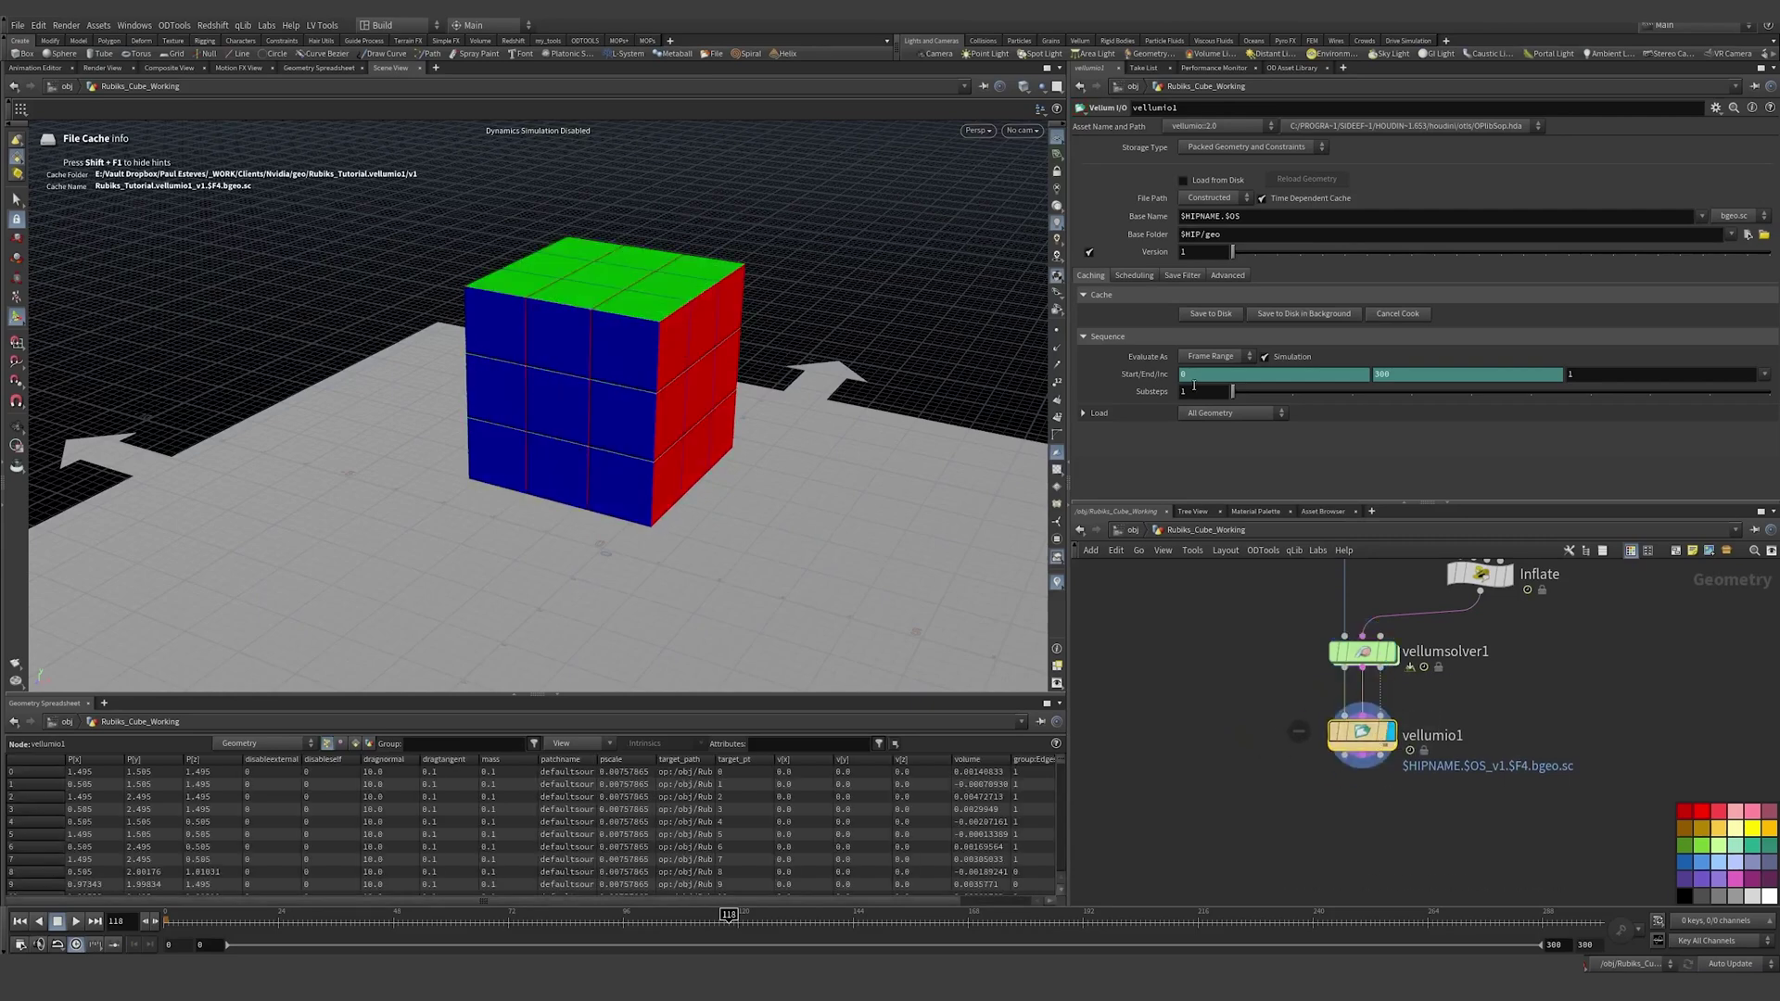
# Step: Set the Vellum I/O cache's base name to Vellum and save the simulation to disk in the background
pyautogui.tripleClick(1255, 217)
pyautogui.write('Vellum')
pyautogui.press('Return')
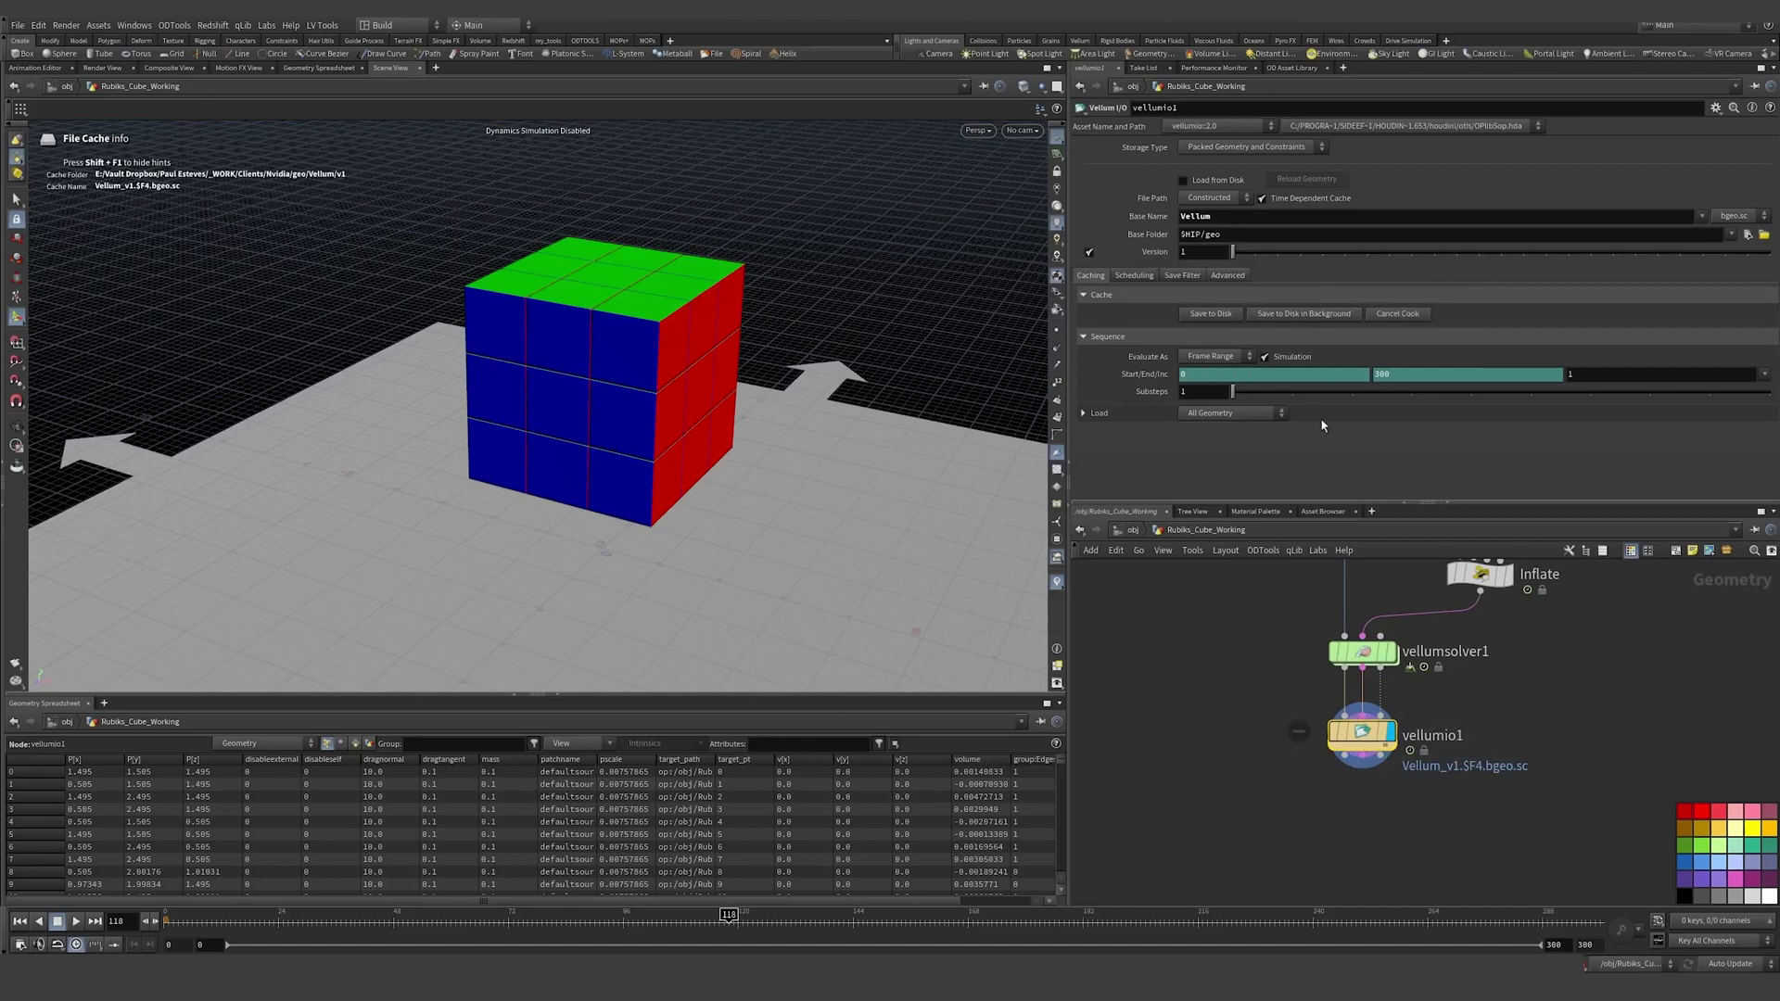
pyautogui.click(1298, 314)
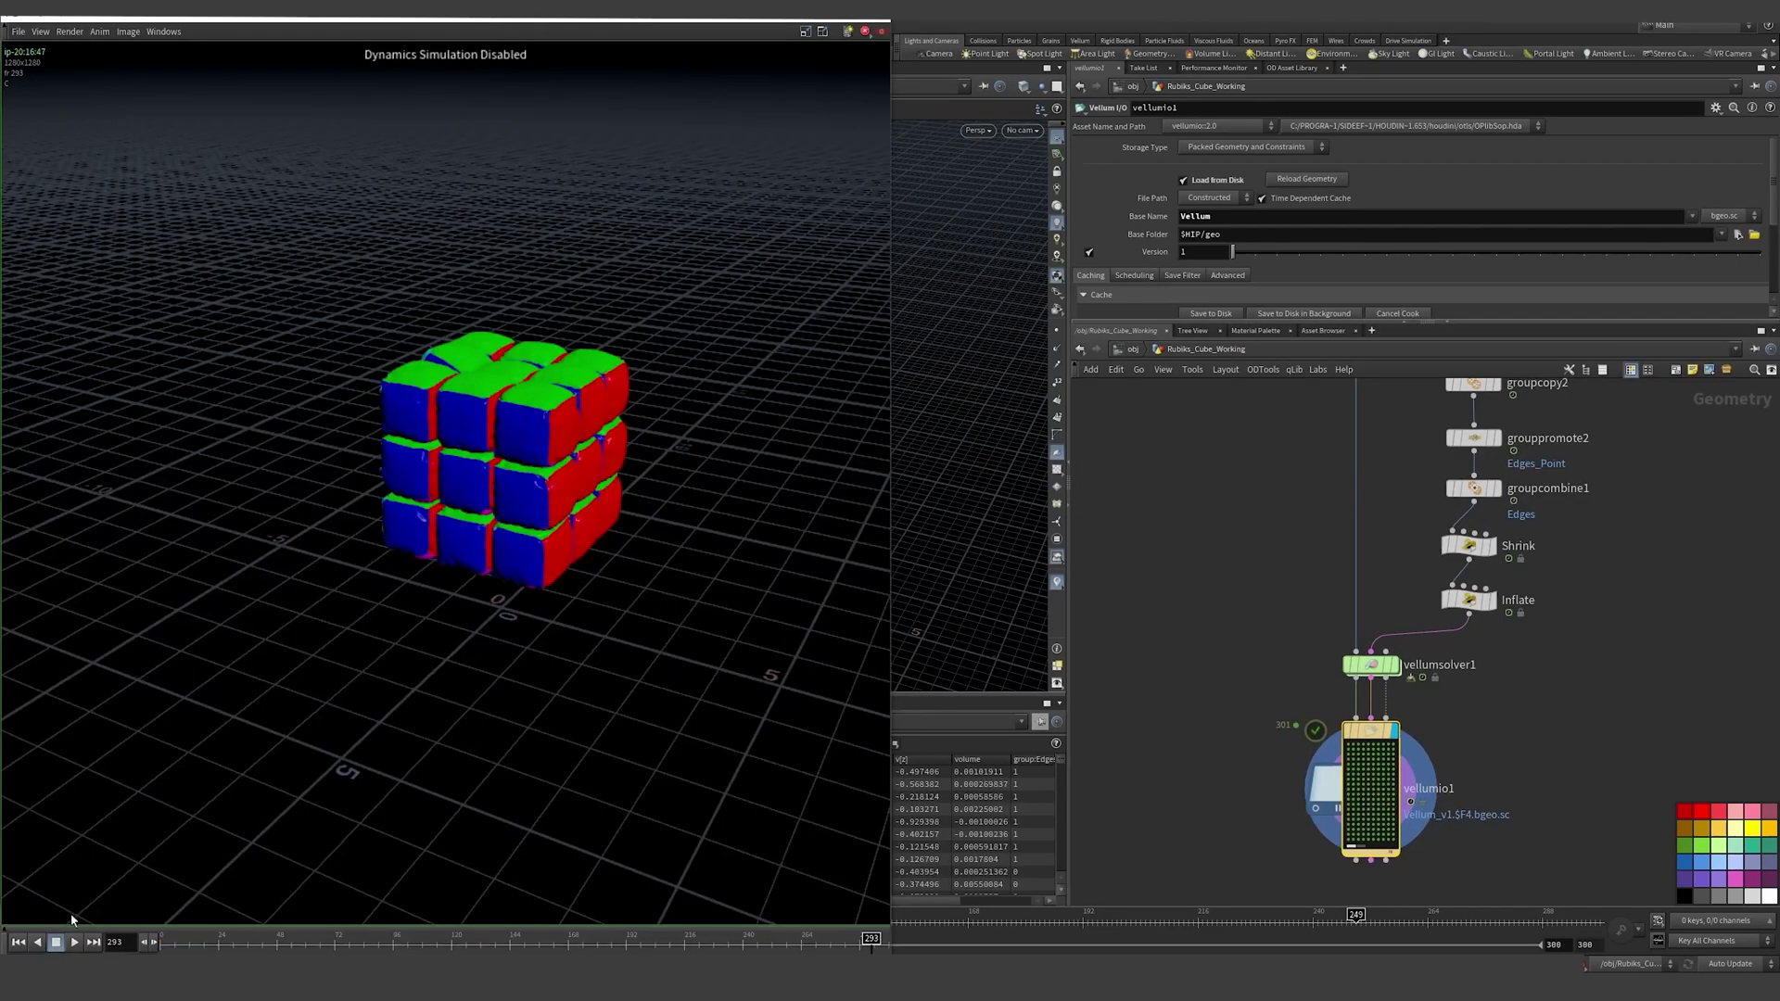
# Step: Play and scrub through the flipbook of the cached simulation, checking how the cube's start and end frames loop
pyautogui.click(74, 942)
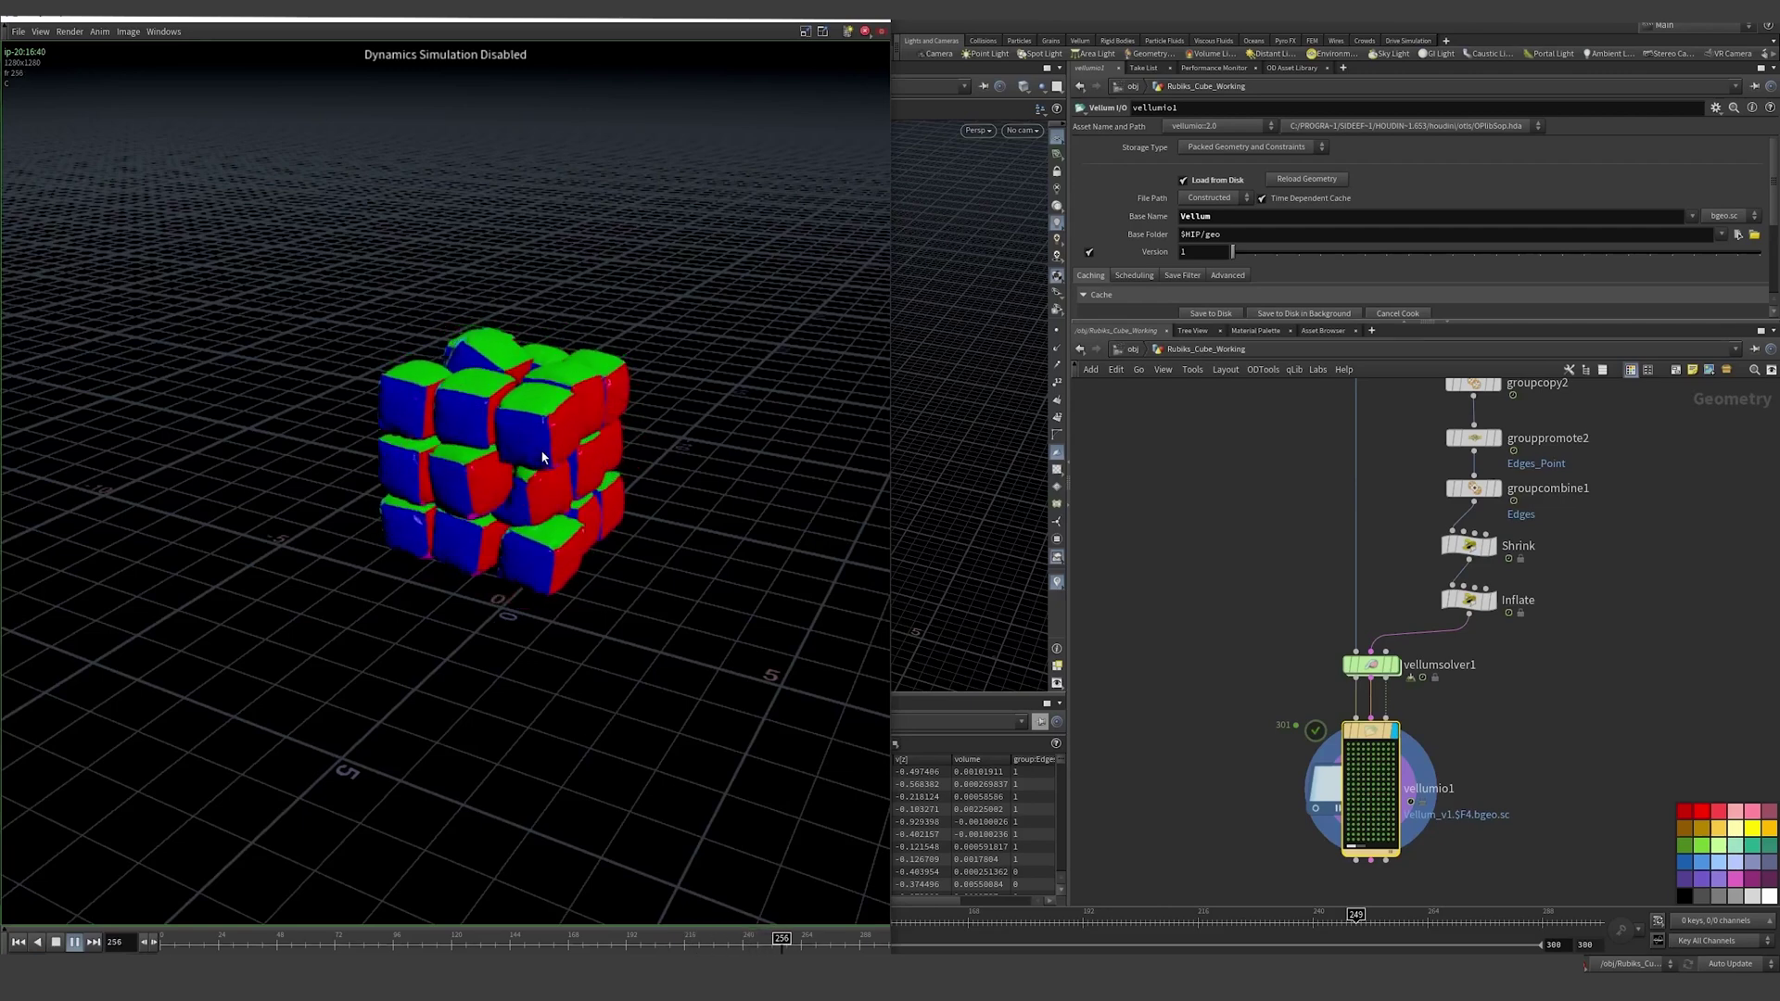
pyautogui.click(831, 939)
pyautogui.moveTo(832, 939)
pyautogui.mouseDown()
pyautogui.moveTo(412, 938)
pyautogui.moveTo(880, 939)
pyautogui.mouseUp()
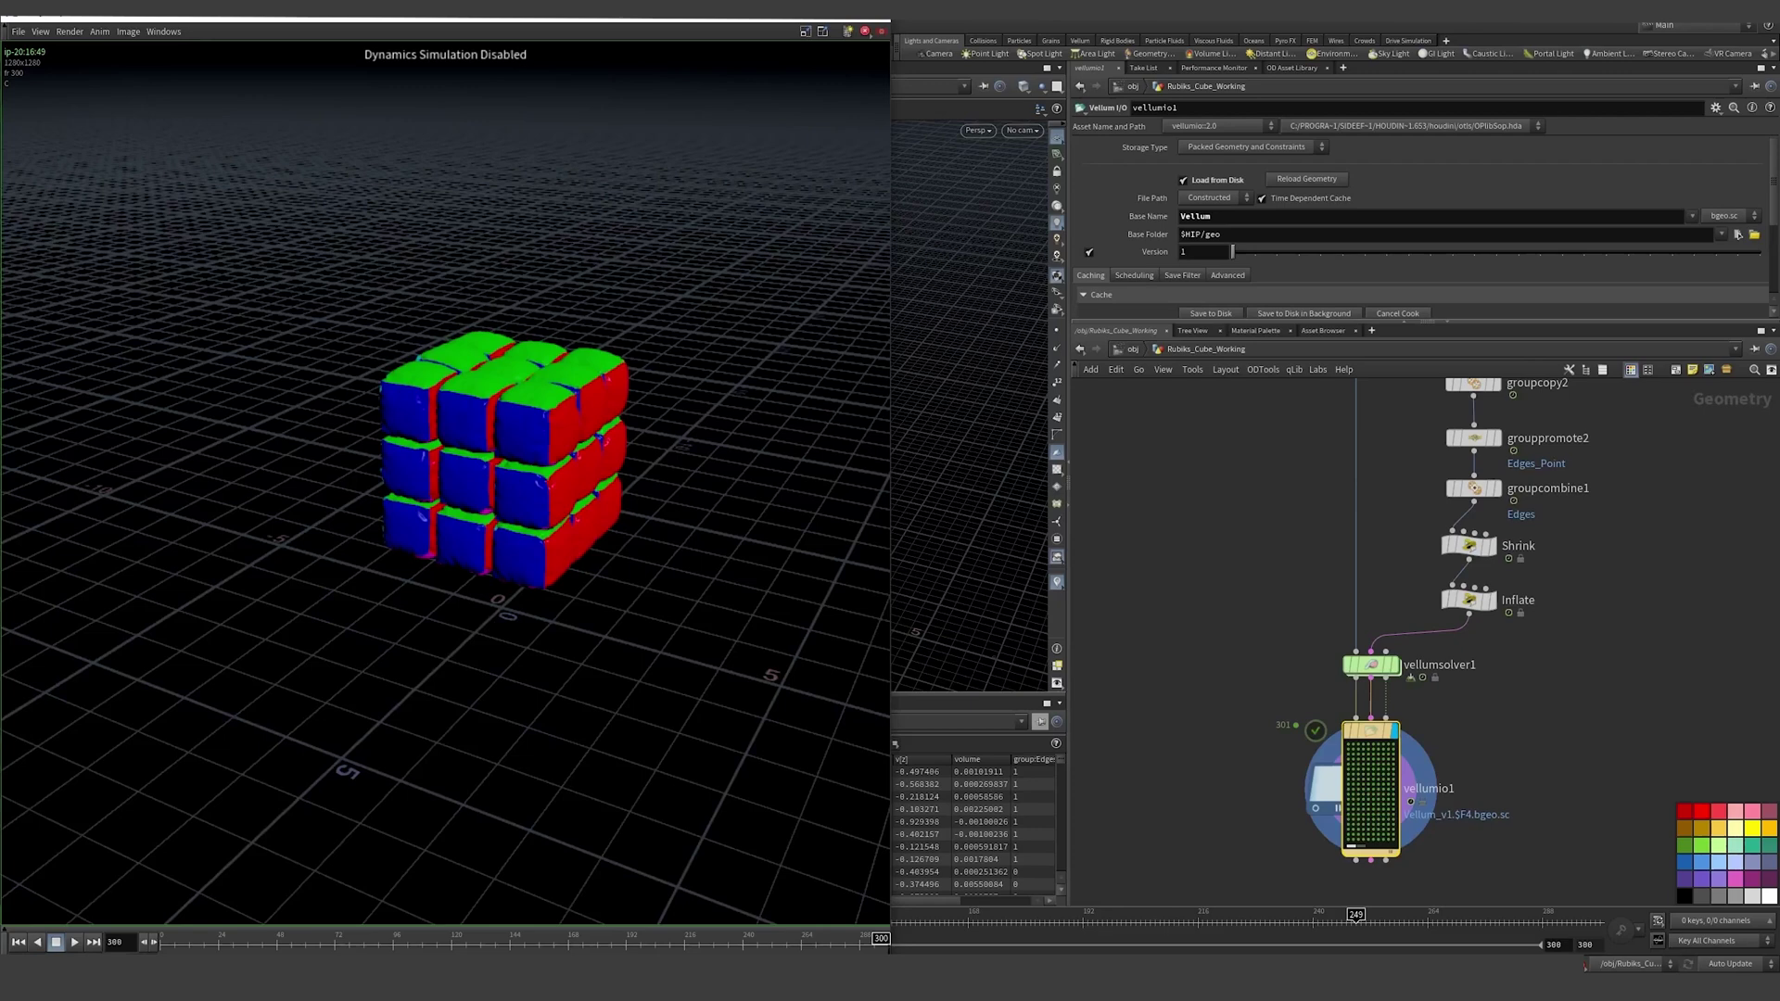
pyautogui.click(19, 942)
pyautogui.moveTo(188, 942); pyautogui.dragTo(197, 943)
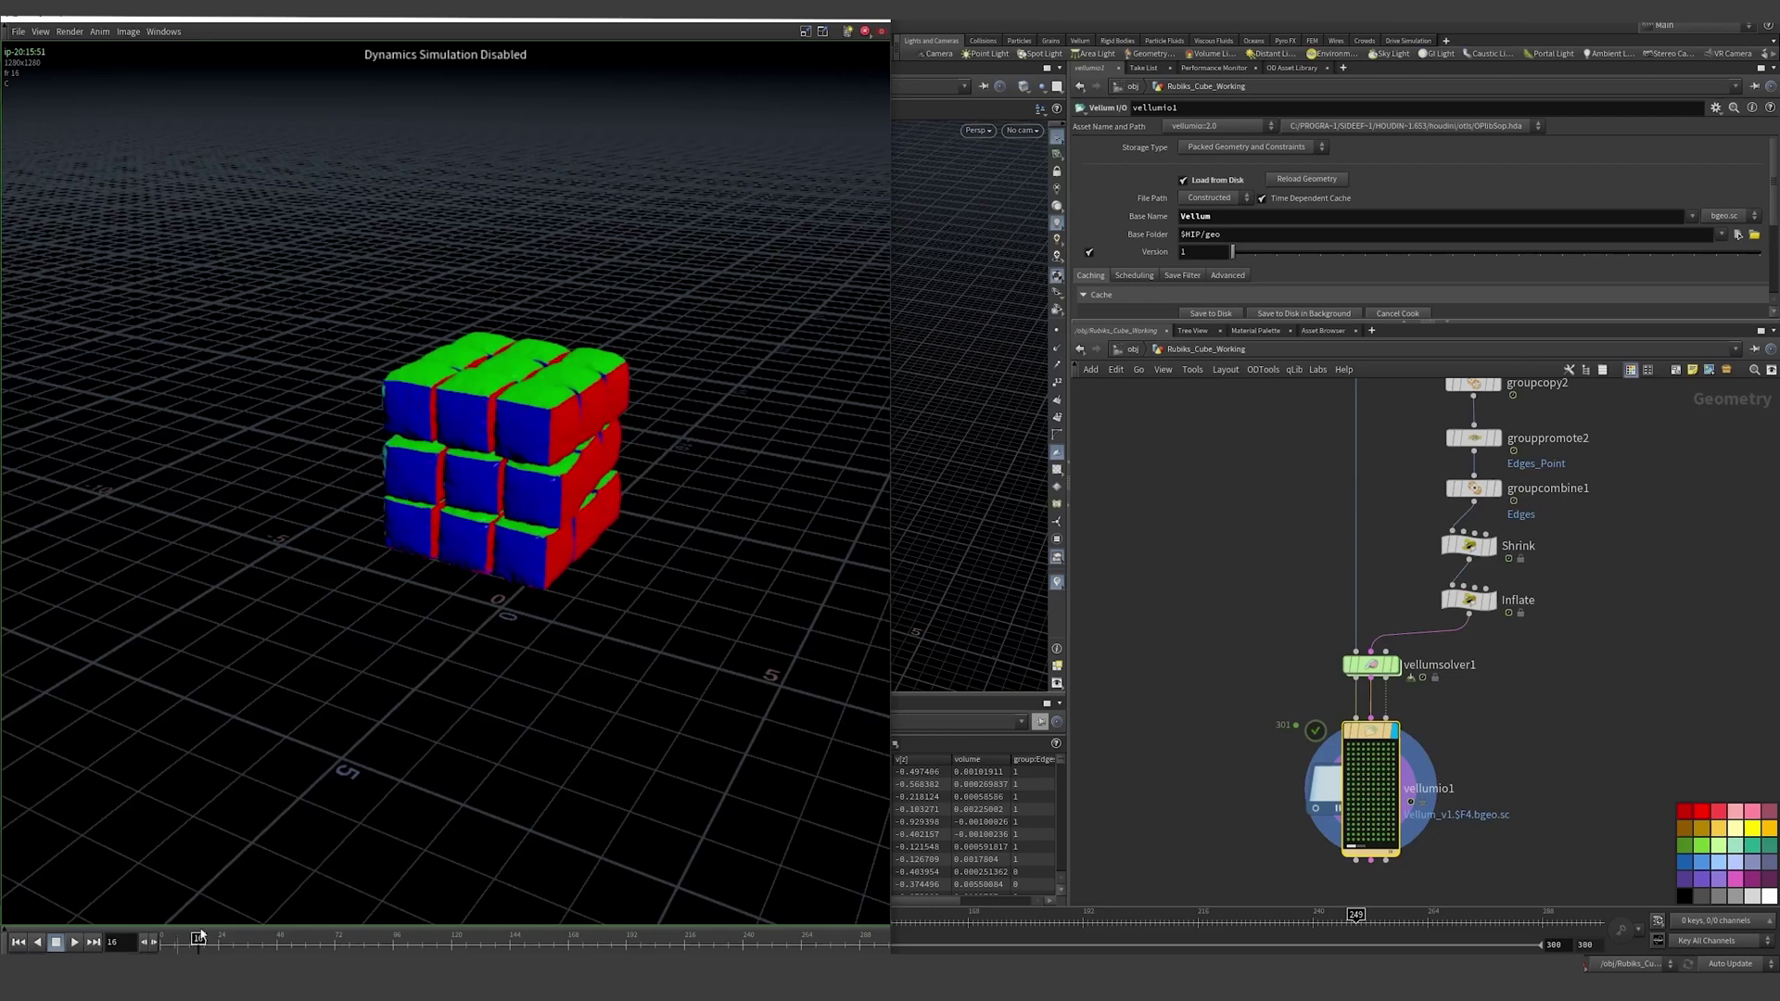
pyautogui.press('[')
pyautogui.moveTo(166, 941); pyautogui.dragTo(161, 941)
pyautogui.moveTo(871, 948); pyautogui.dragTo(927, 945)
pyautogui.click(74, 941)
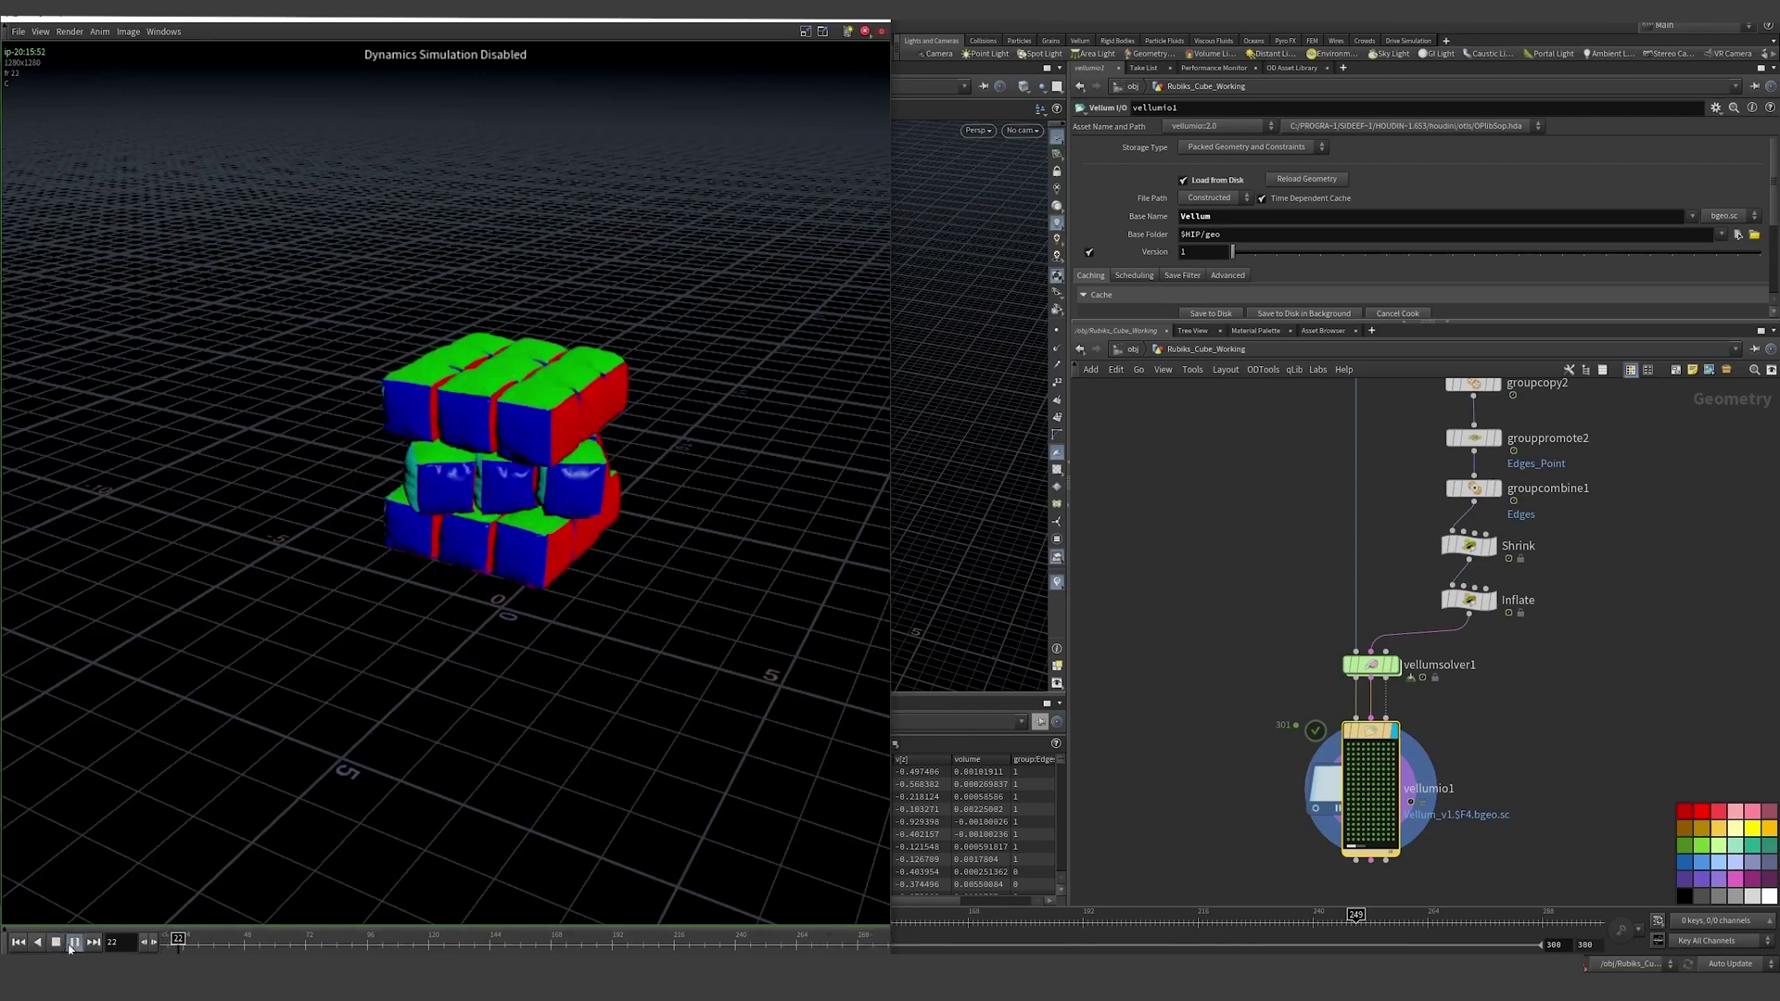
pyautogui.click(808, 941)
pyautogui.click(76, 941)
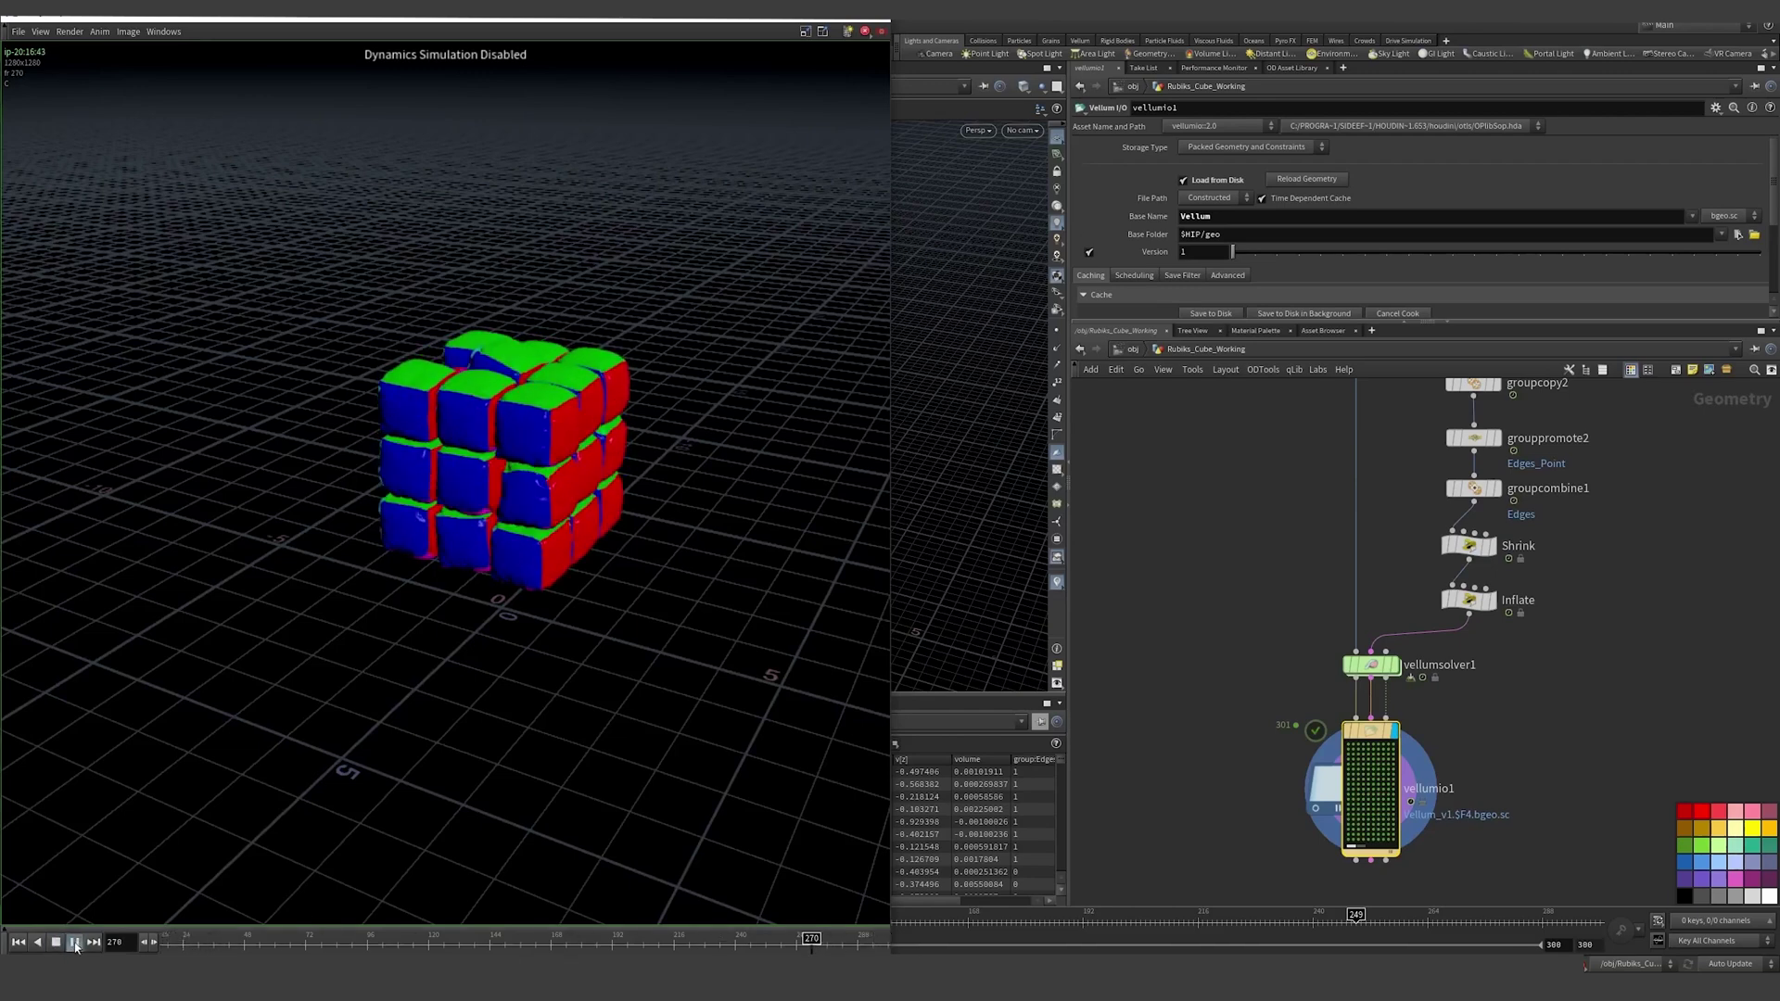
pyautogui.click(75, 942)
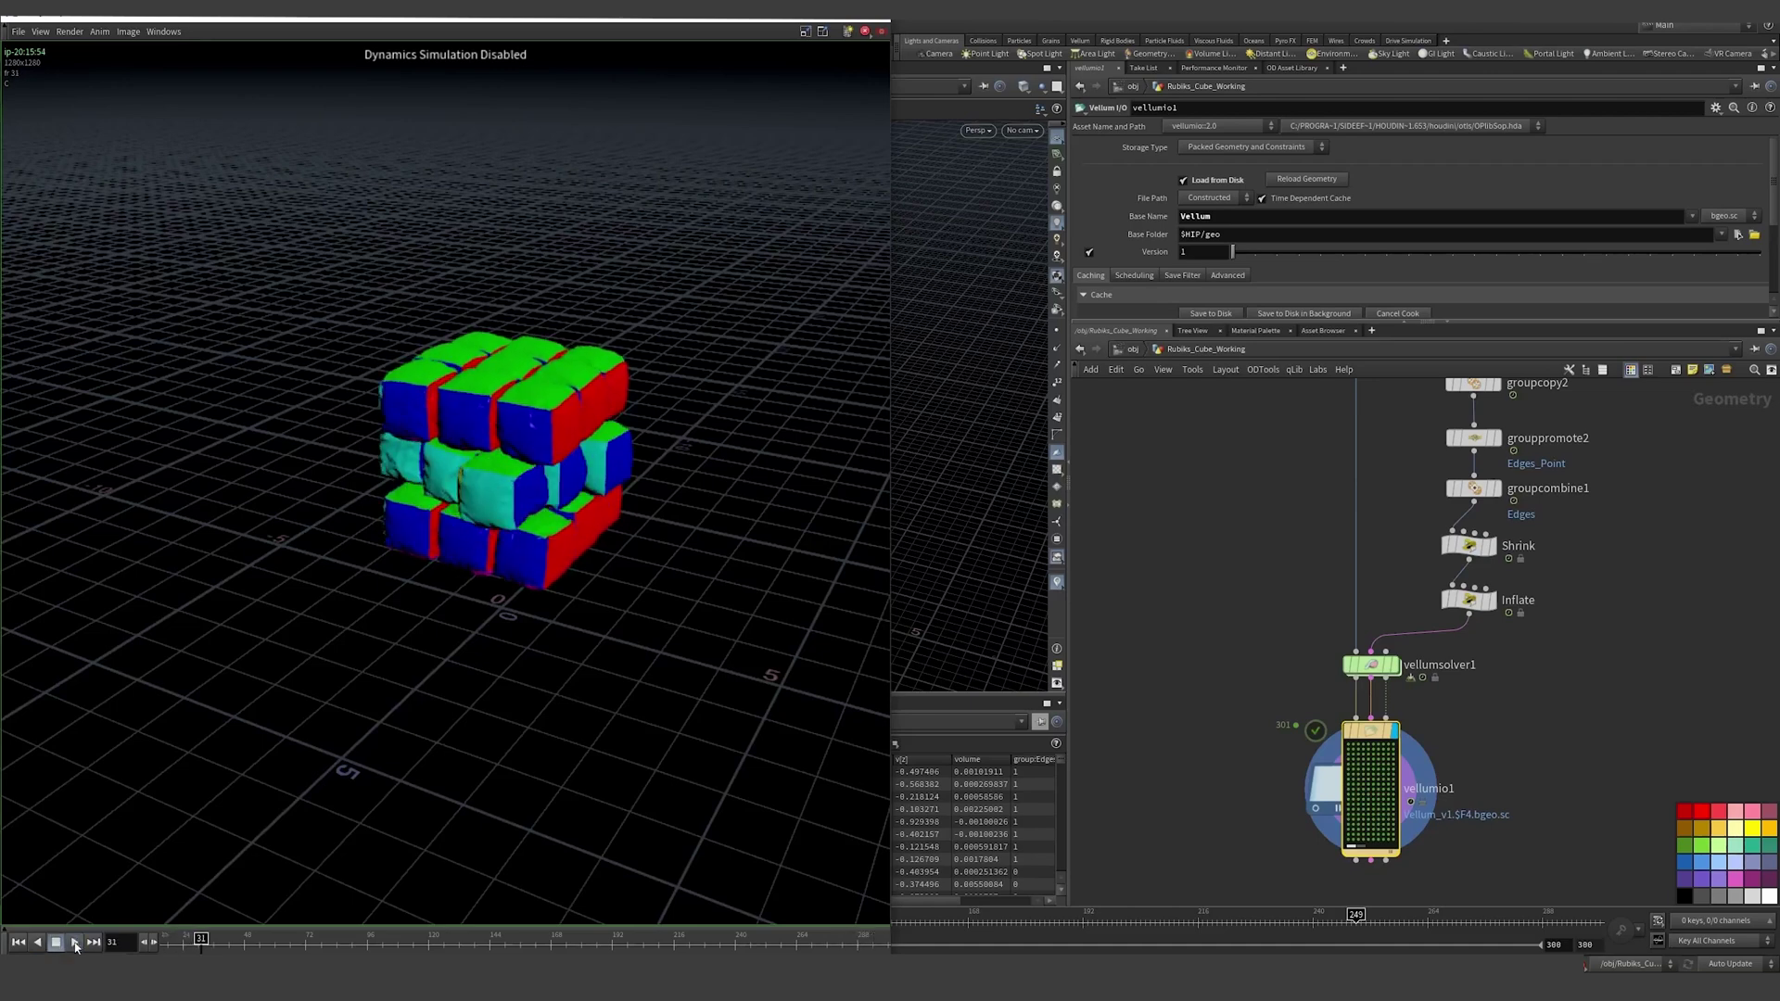
pyautogui.click(1233, 842)
pyautogui.moveTo(1255, 847); pyautogui.dragTo(1238, 669, button='middle')
pyautogui.scroll(-1, 1238, 669)
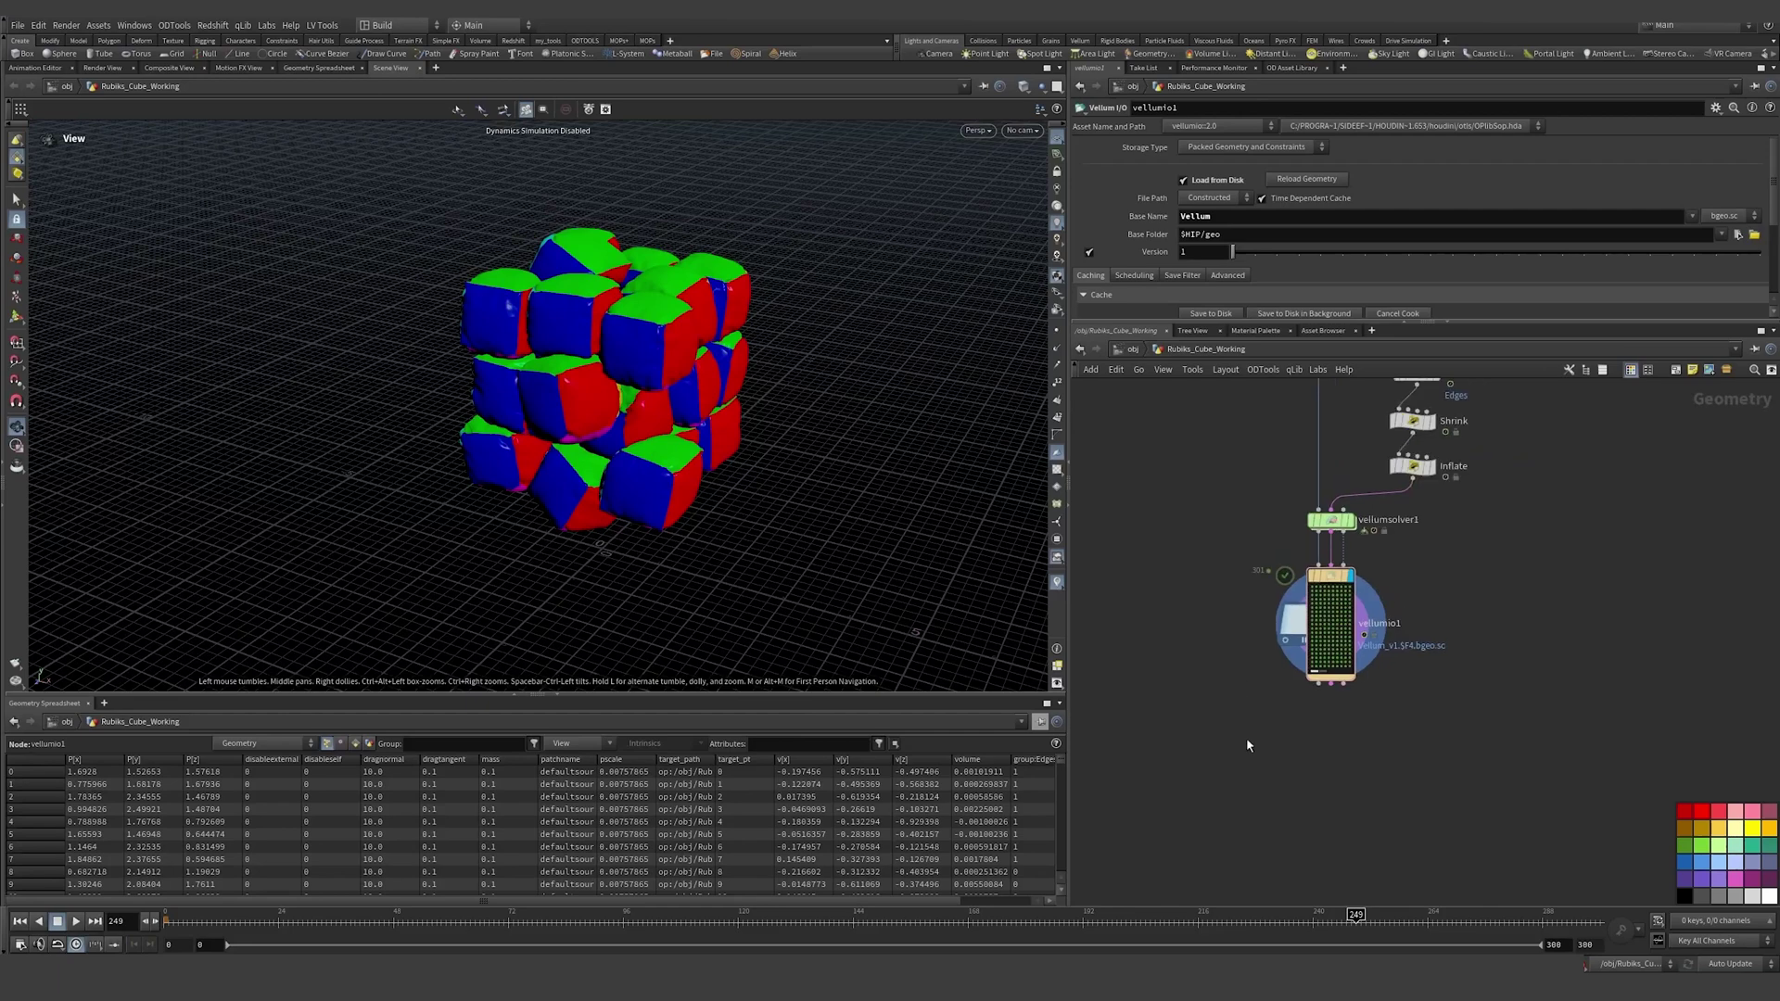